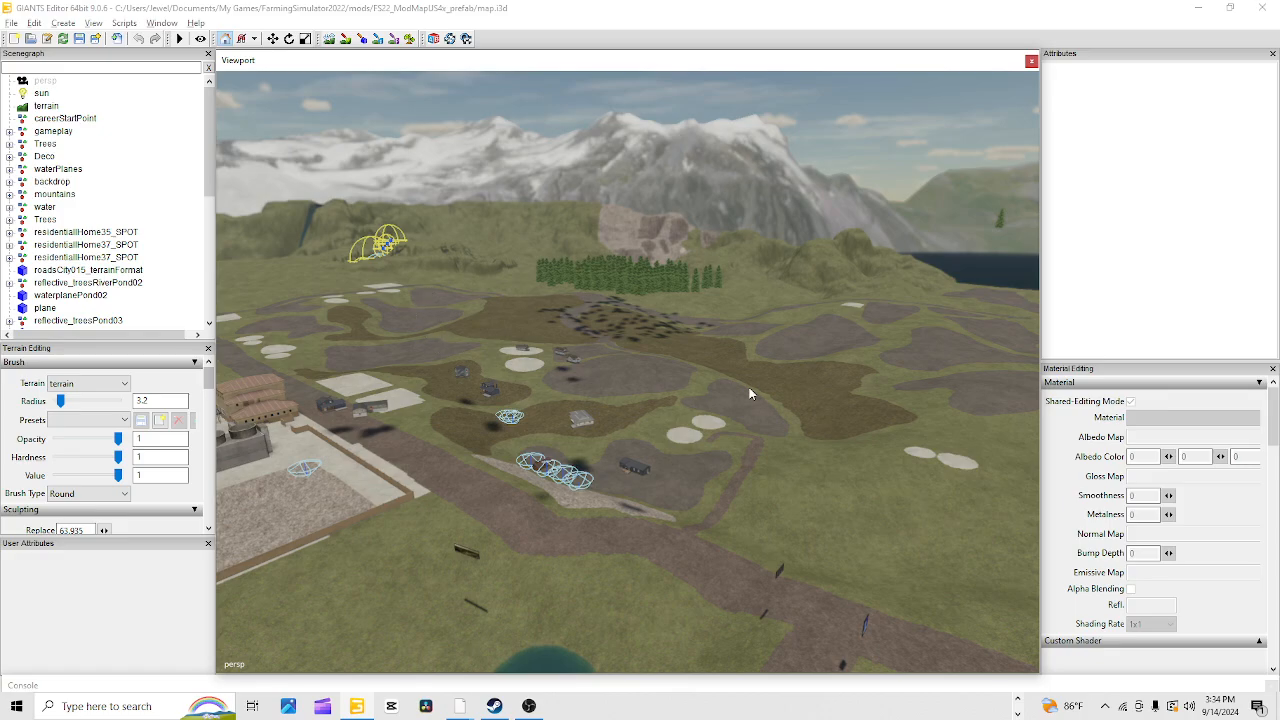
# Start terrain sculpting at the dirt side road's junction with brush radius 4.45 and undo the last test stroke
pyautogui.keyDown('alt'); pyautogui.moveTo(612, 572); pyautogui.dragTo(434, 458); pyautogui.keyUp('alt')
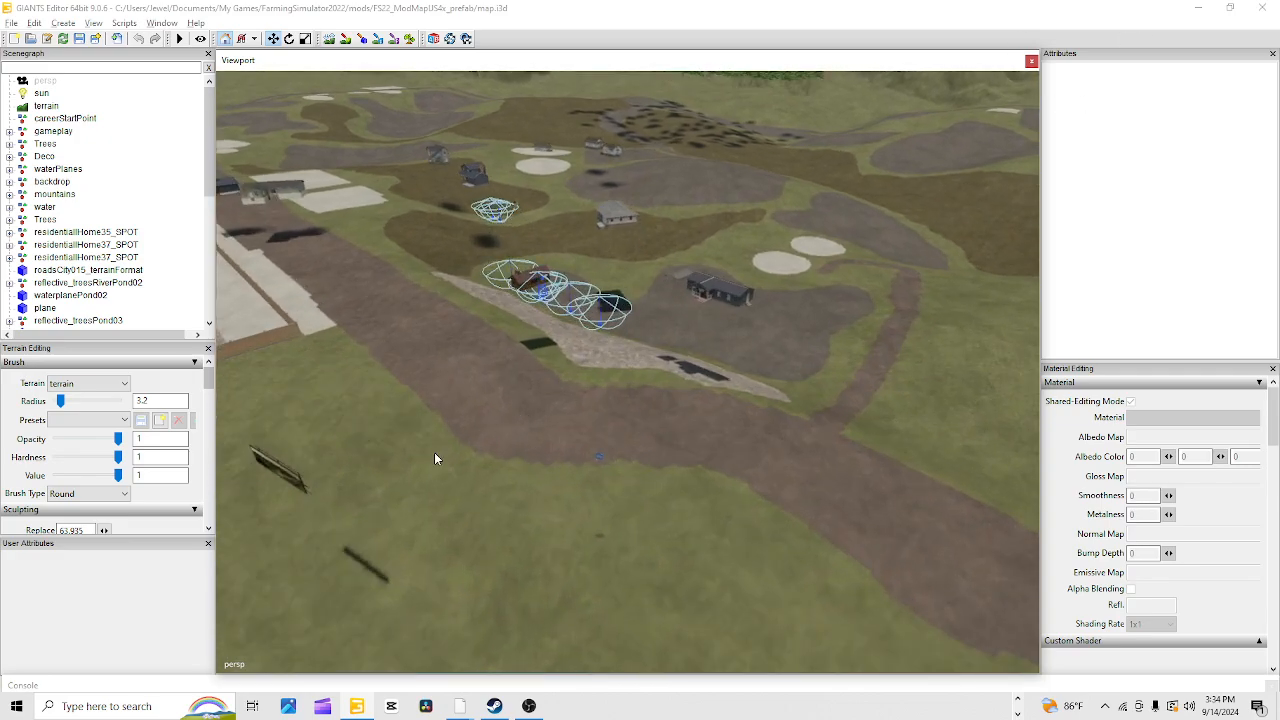
pyautogui.keyDown('alt'); pyautogui.moveTo(333, 512); pyautogui.dragTo(807, 355); pyautogui.keyUp('alt')
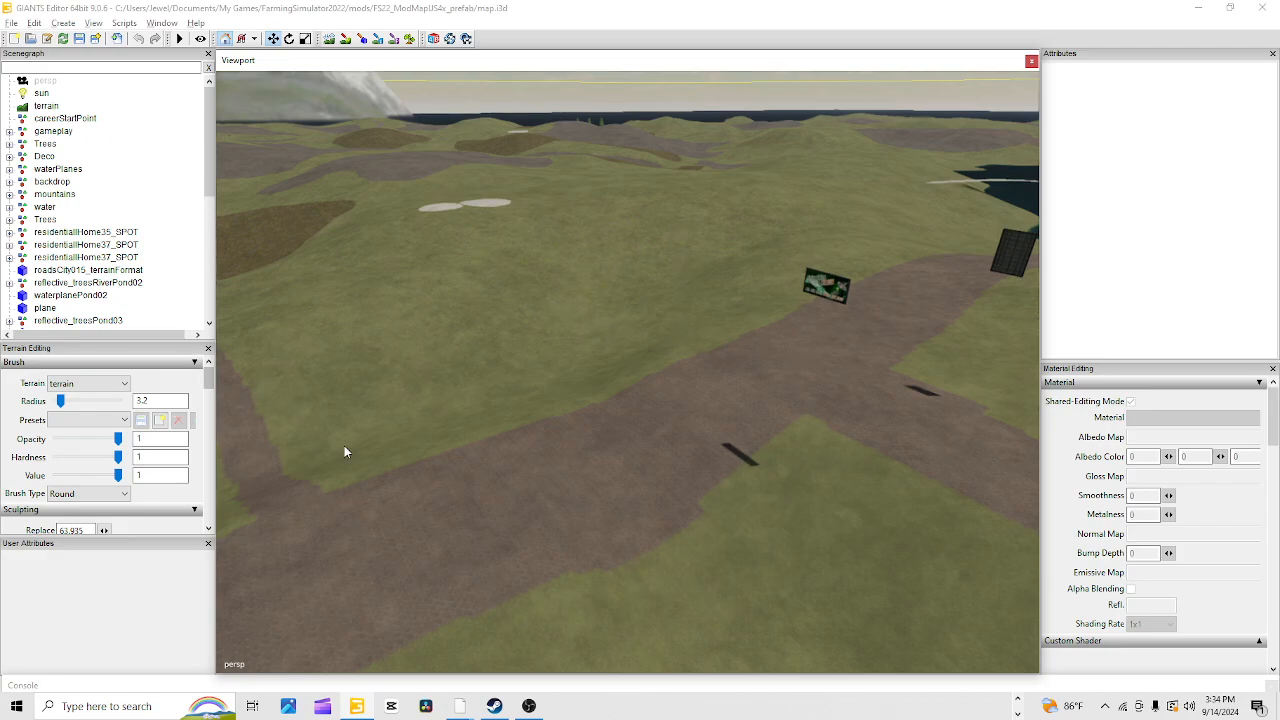
pyautogui.keyDown('alt'); pyautogui.moveTo(451, 549); pyautogui.dragTo(473, 461); pyautogui.keyUp('alt')
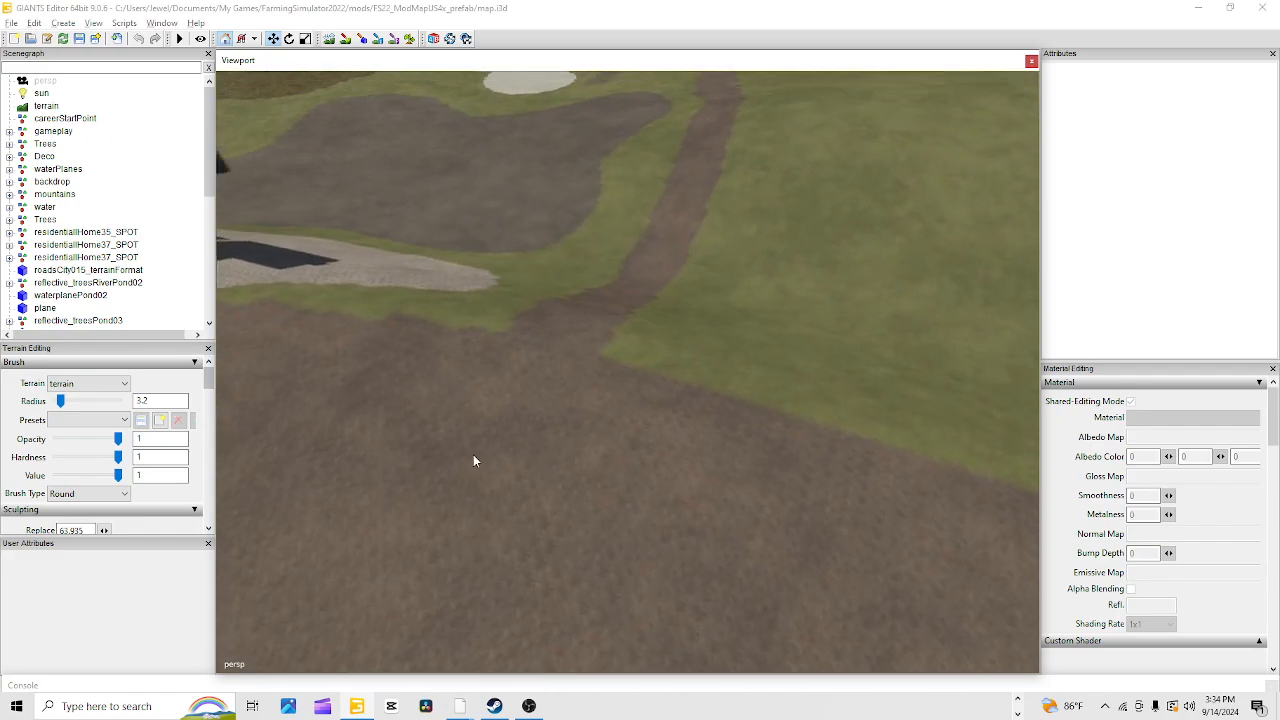
pyautogui.keyDown('alt'); pyautogui.moveTo(640, 287); pyautogui.dragTo(687, 416); pyautogui.keyUp('alt')
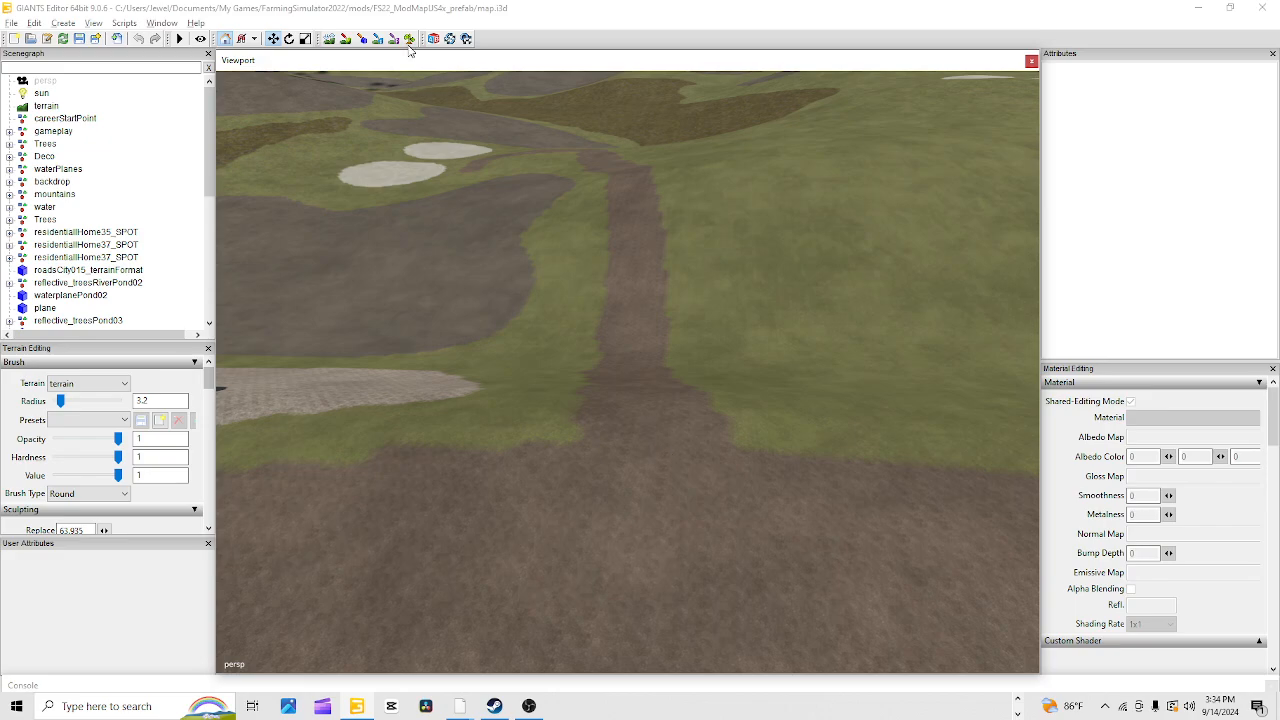
pyautogui.click(328, 40)
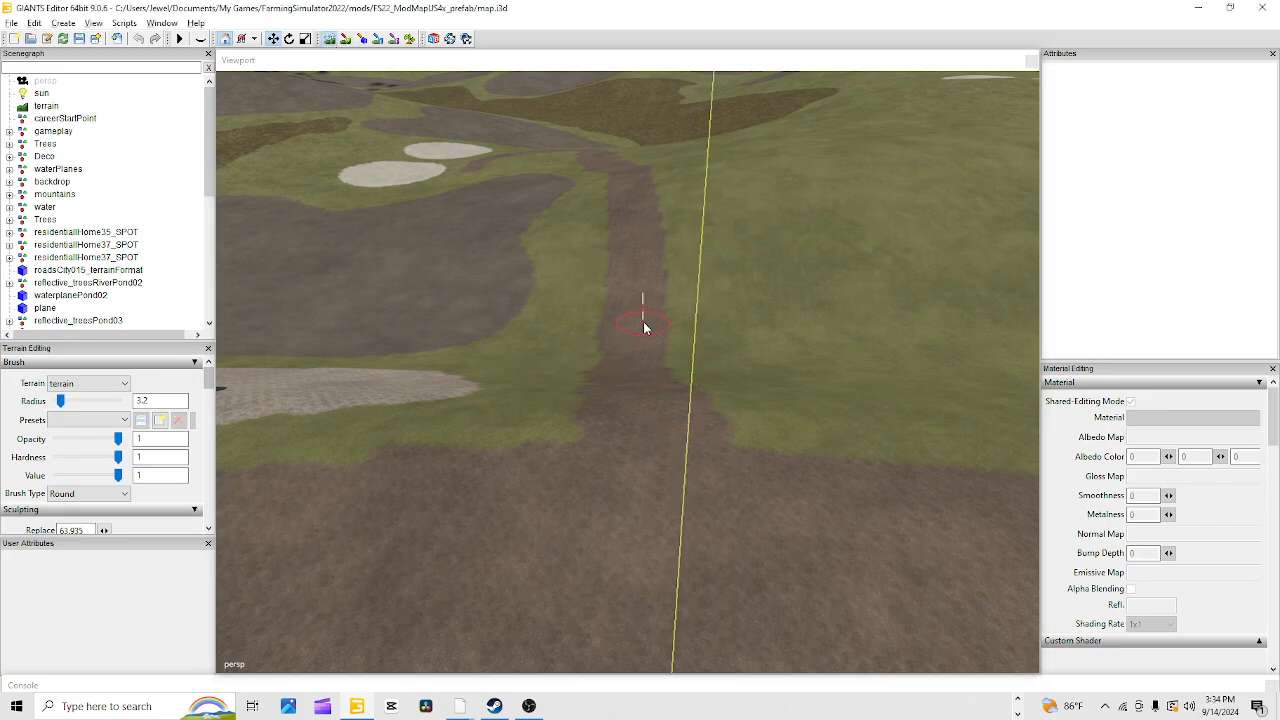
pyautogui.scroll(1, 643, 328)
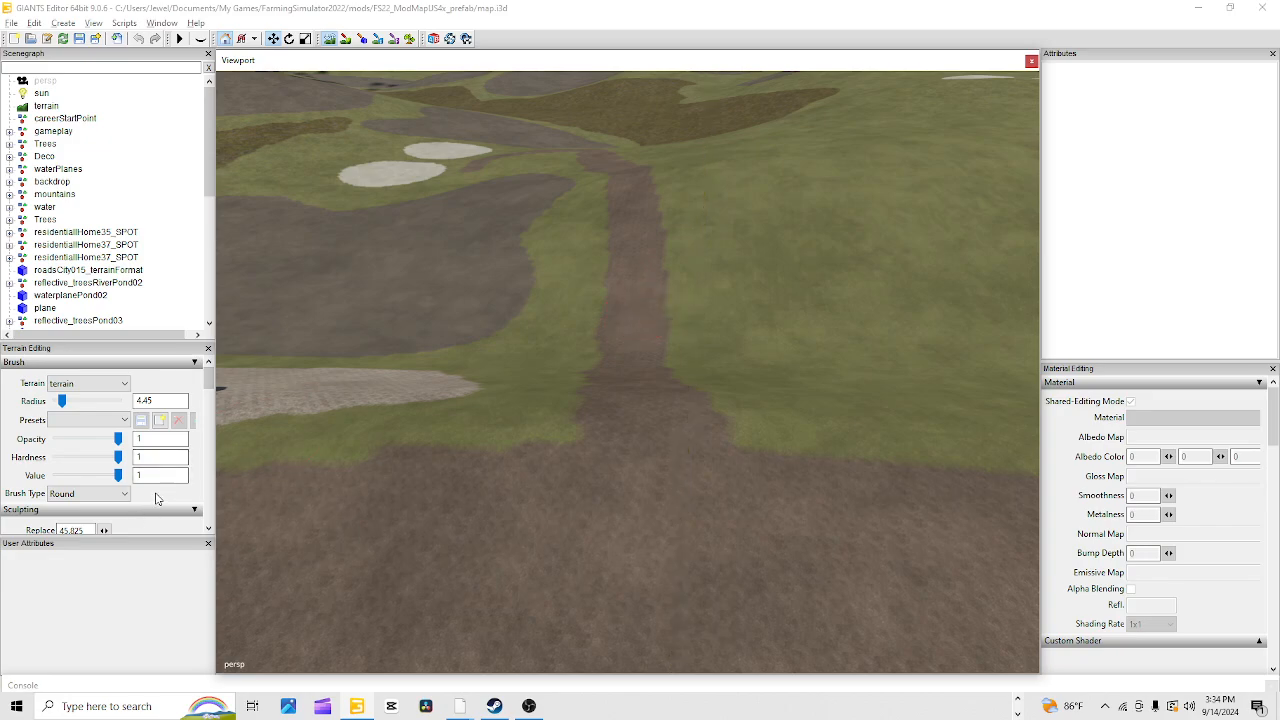
pyautogui.scroll(-3, 155, 490)
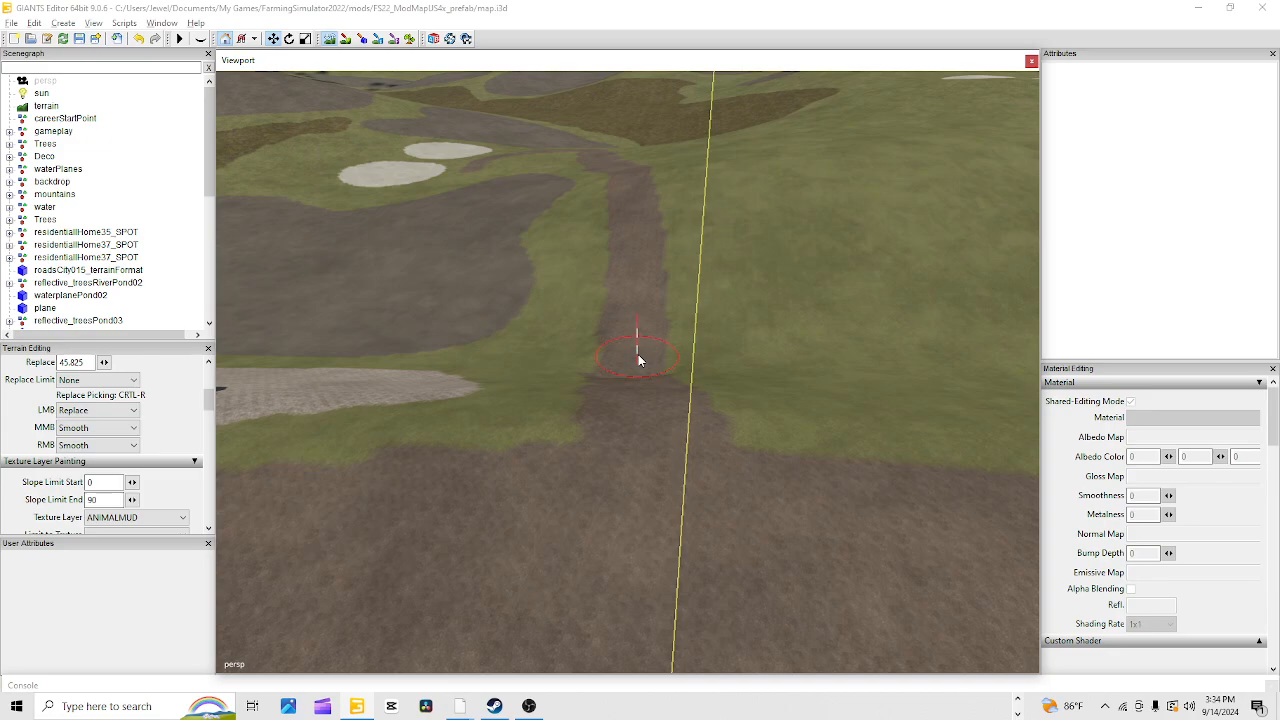
pyautogui.click(139, 38)
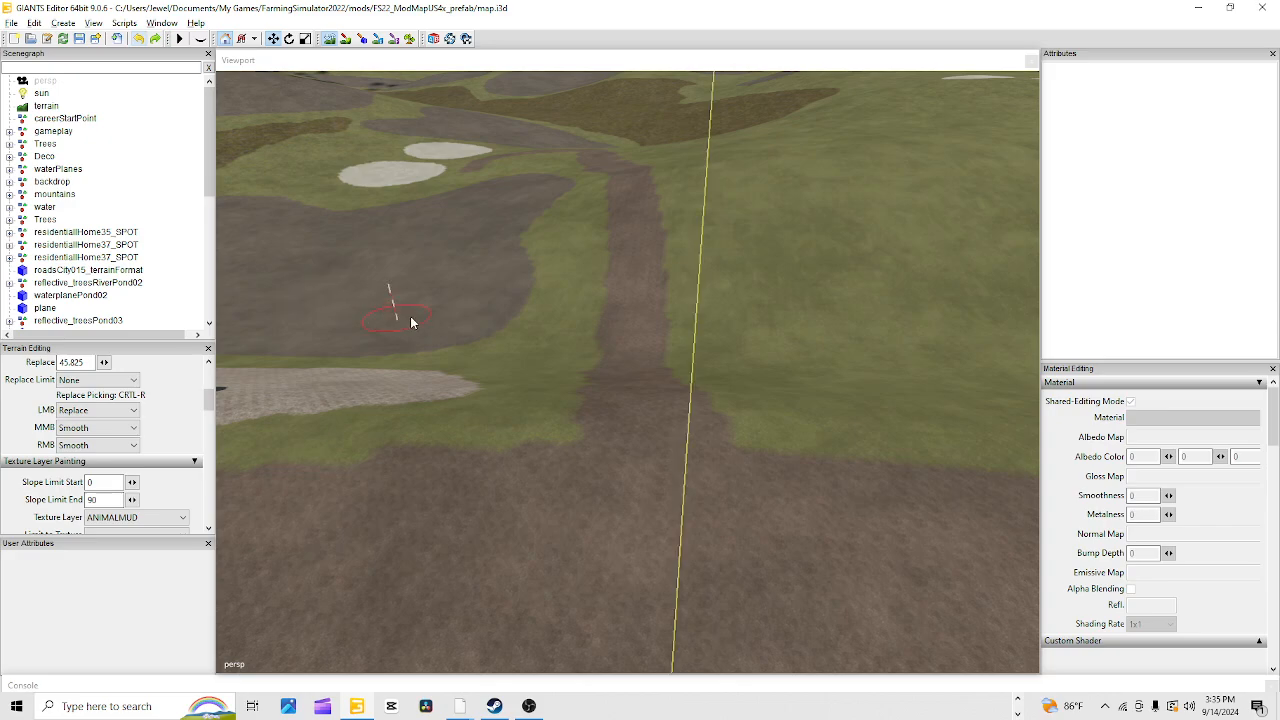
# Sample the terrain height and raise the dirt side road from the junction to replace height 53.758
pyautogui.click(650, 298)
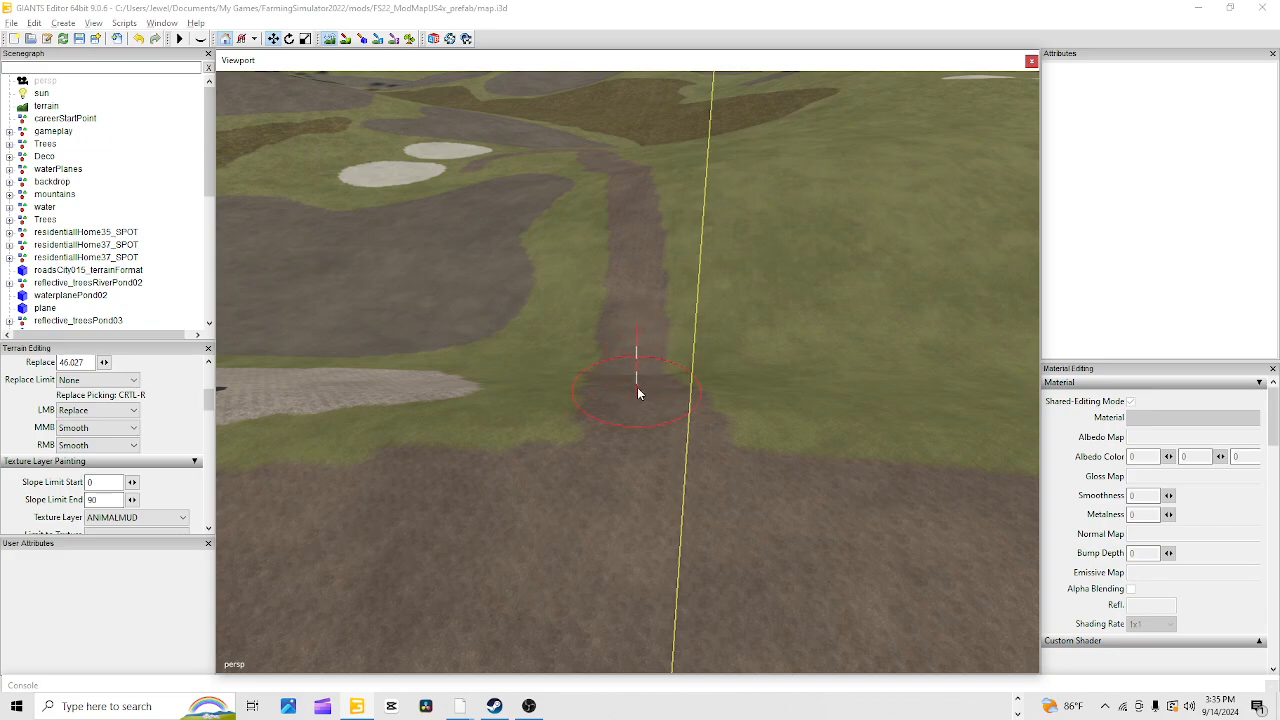
pyautogui.hotkey('ctrl', 'r')
pyautogui.click(646, 362)
pyautogui.moveTo(643, 362)
pyautogui.mouseDown()
pyautogui.moveTo(632, 342)
pyautogui.moveTo(648, 259)
pyautogui.moveTo(620, 263)
pyautogui.moveTo(601, 358)
pyautogui.moveTo(686, 323)
pyautogui.moveTo(689, 289)
pyautogui.moveTo(672, 255)
pyautogui.moveTo(614, 251)
pyautogui.moveTo(640, 246)
pyautogui.mouseUp()
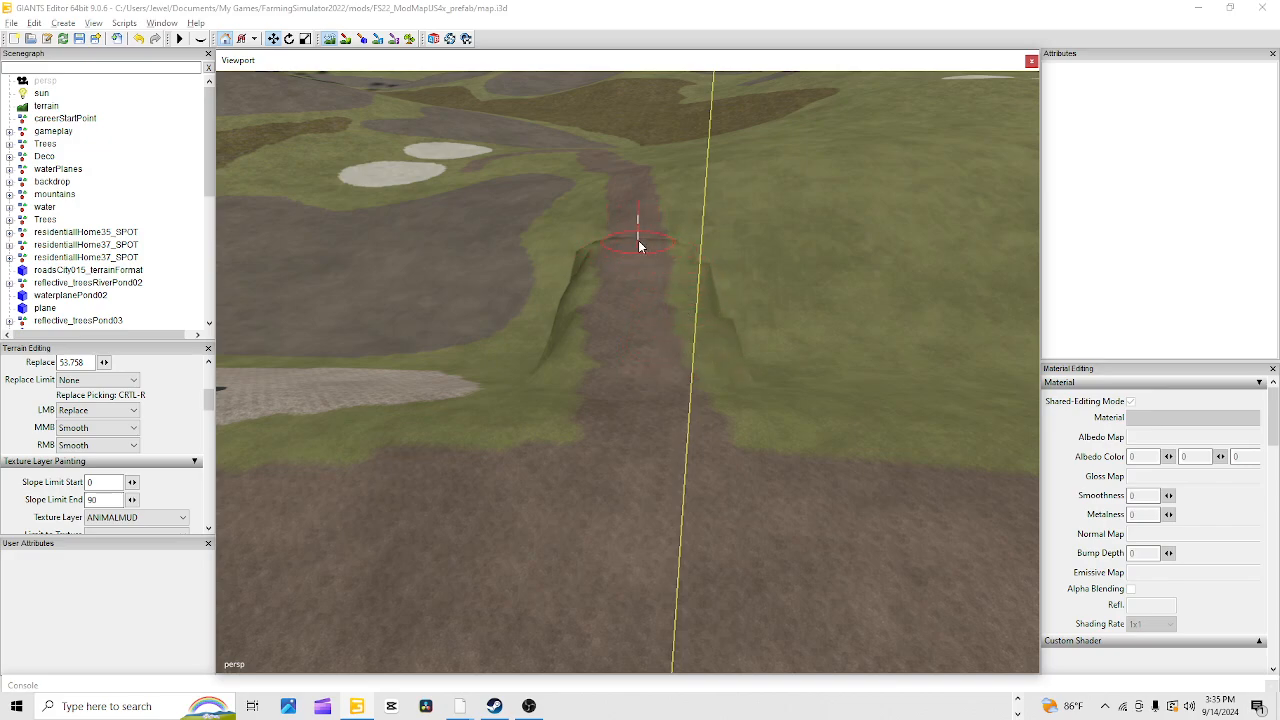
pyautogui.click(328, 40)
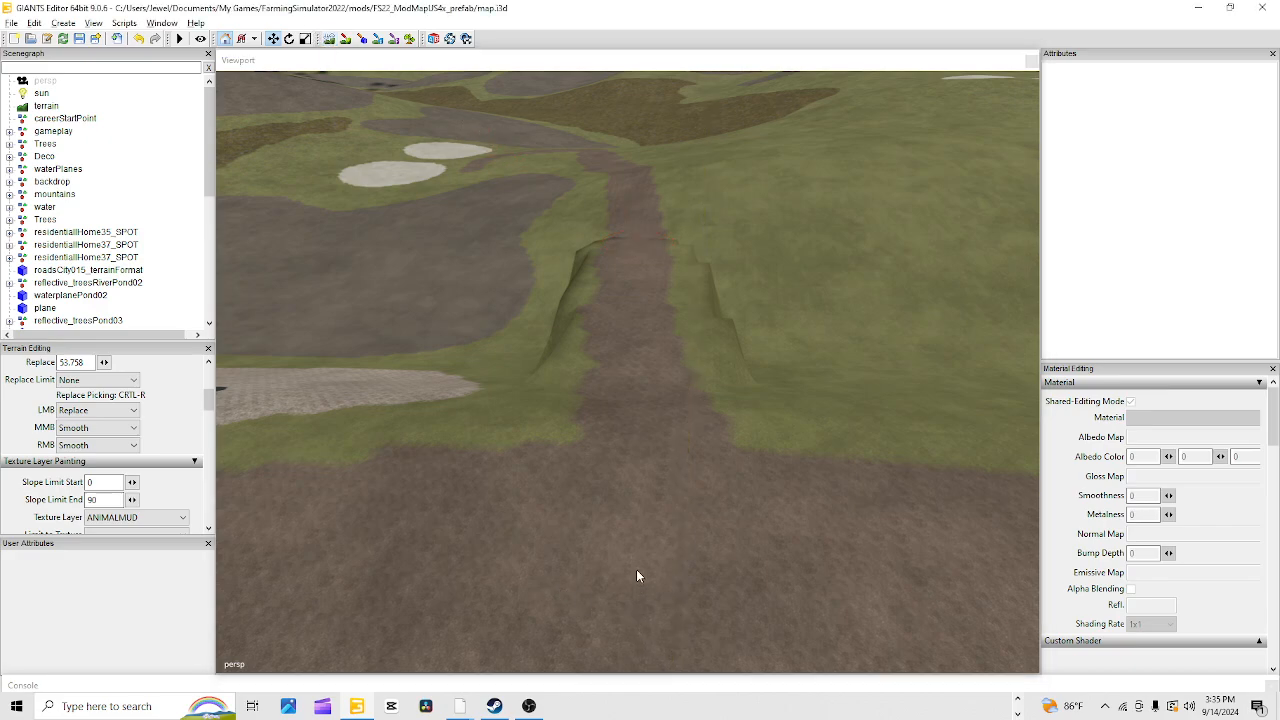
# Examine the steep embankment along the raised dirt road from the grass side and from above
pyautogui.keyDown('alt'); pyautogui.moveTo(636, 569); pyautogui.dragTo(791, 331, button='right'); pyautogui.keyUp('alt')
pyautogui.keyDown('alt'); pyautogui.moveTo(791, 331); pyautogui.dragTo(676, 530); pyautogui.keyUp('alt')
pyautogui.keyDown('alt'); pyautogui.moveTo(676, 530); pyautogui.dragTo(639, 718, button='right'); pyautogui.keyUp('alt')
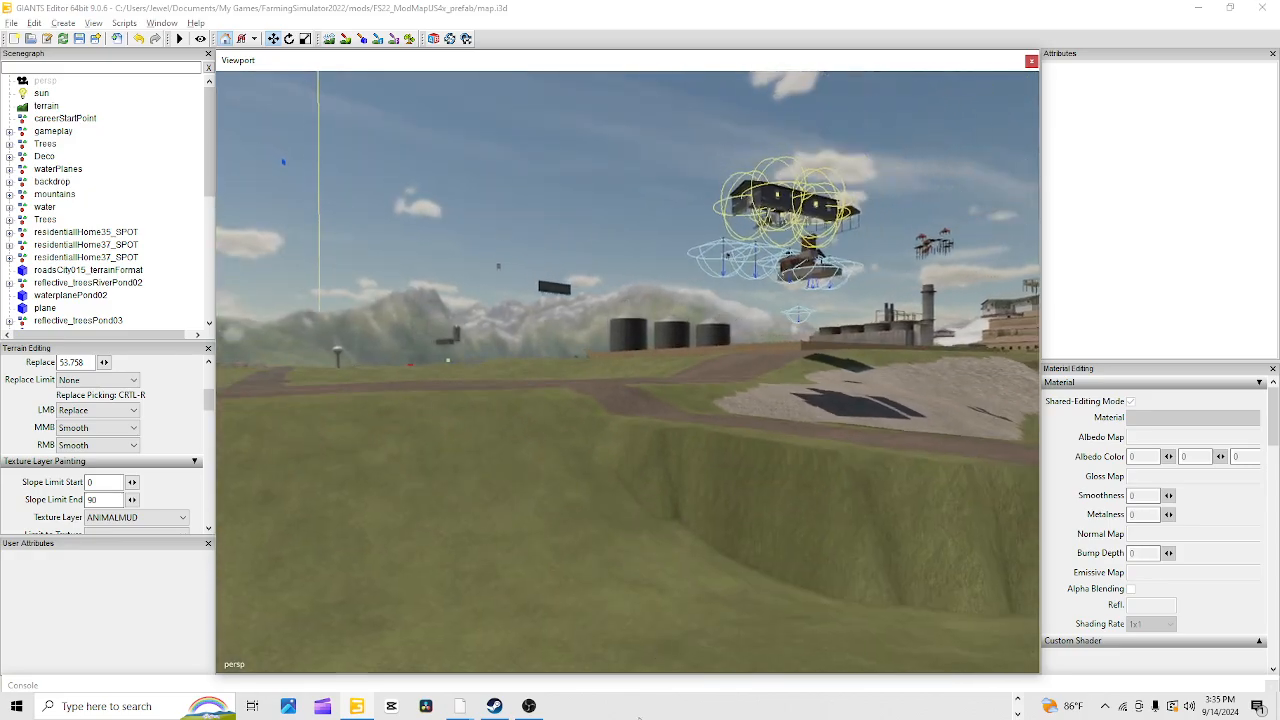
pyautogui.keyDown('alt'); pyautogui.moveTo(704, 620); pyautogui.dragTo(889, 573); pyautogui.keyUp('alt')
pyautogui.keyDown('alt'); pyautogui.moveTo(874, 426); pyautogui.dragTo(689, 423); pyautogui.keyUp('alt')
pyautogui.keyDown('alt'); pyautogui.moveTo(689, 423); pyautogui.dragTo(855, 380, button='right'); pyautogui.keyUp('alt')
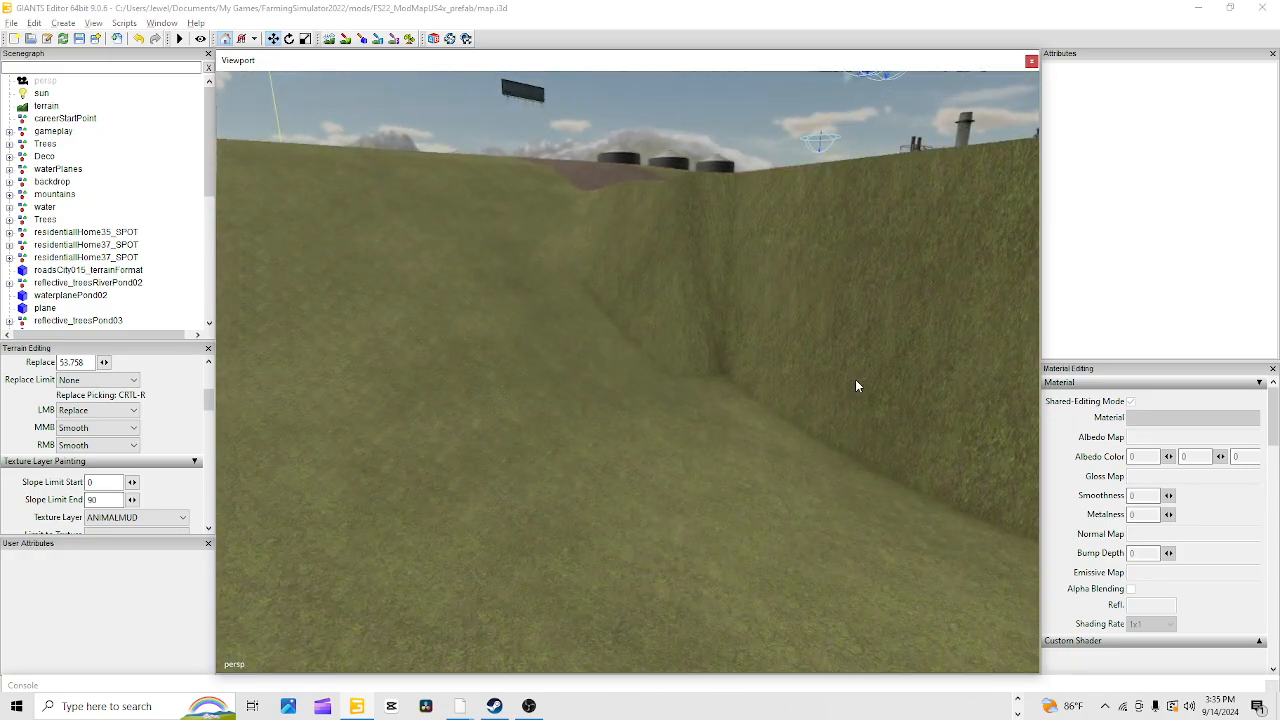
pyautogui.keyDown('alt'); pyautogui.moveTo(855, 380); pyautogui.dragTo(968, 493); pyautogui.keyUp('alt')
pyautogui.keyDown('alt'); pyautogui.moveTo(968, 493); pyautogui.dragTo(766, 462, button='right'); pyautogui.keyUp('alt')
pyautogui.keyDown('alt'); pyautogui.moveTo(766, 462); pyautogui.dragTo(753, 479); pyautogui.keyUp('alt')
pyautogui.keyDown('alt'); pyautogui.moveTo(753, 479); pyautogui.dragTo(676, 428, button='right'); pyautogui.keyUp('alt')
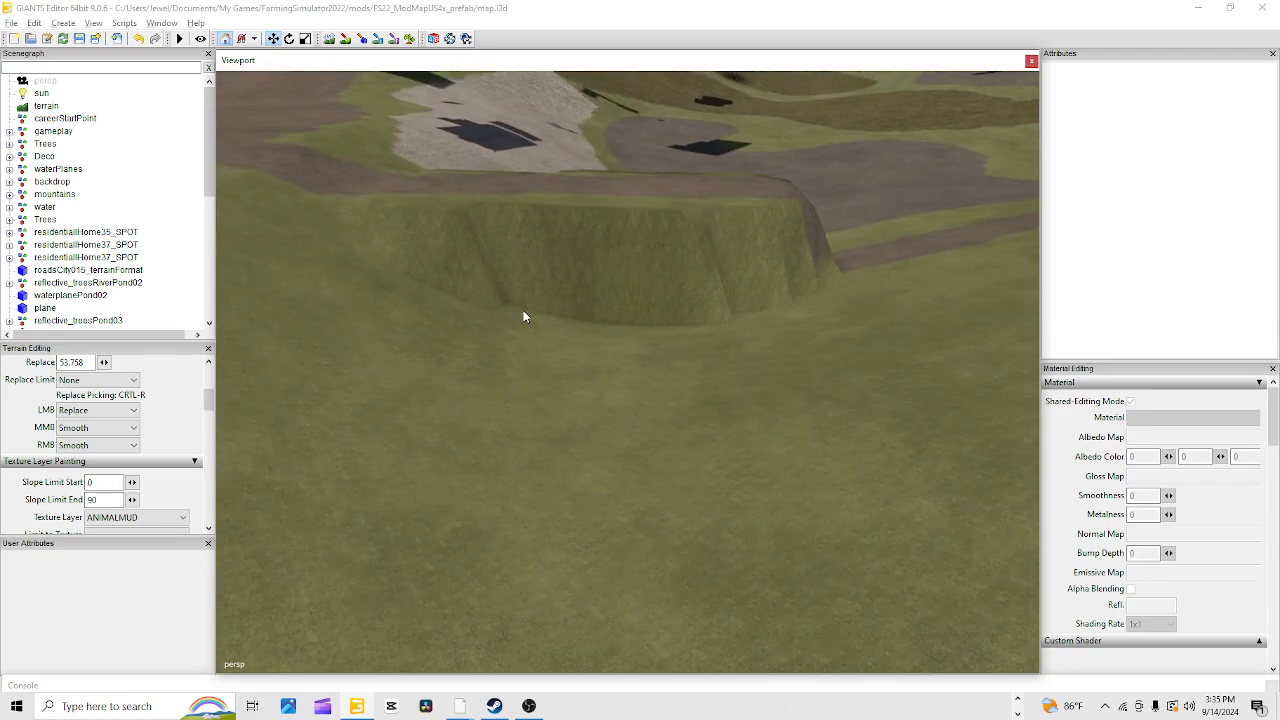
pyautogui.keyDown('alt'); pyautogui.moveTo(586, 385); pyautogui.dragTo(557, 396); pyautogui.keyUp('alt')
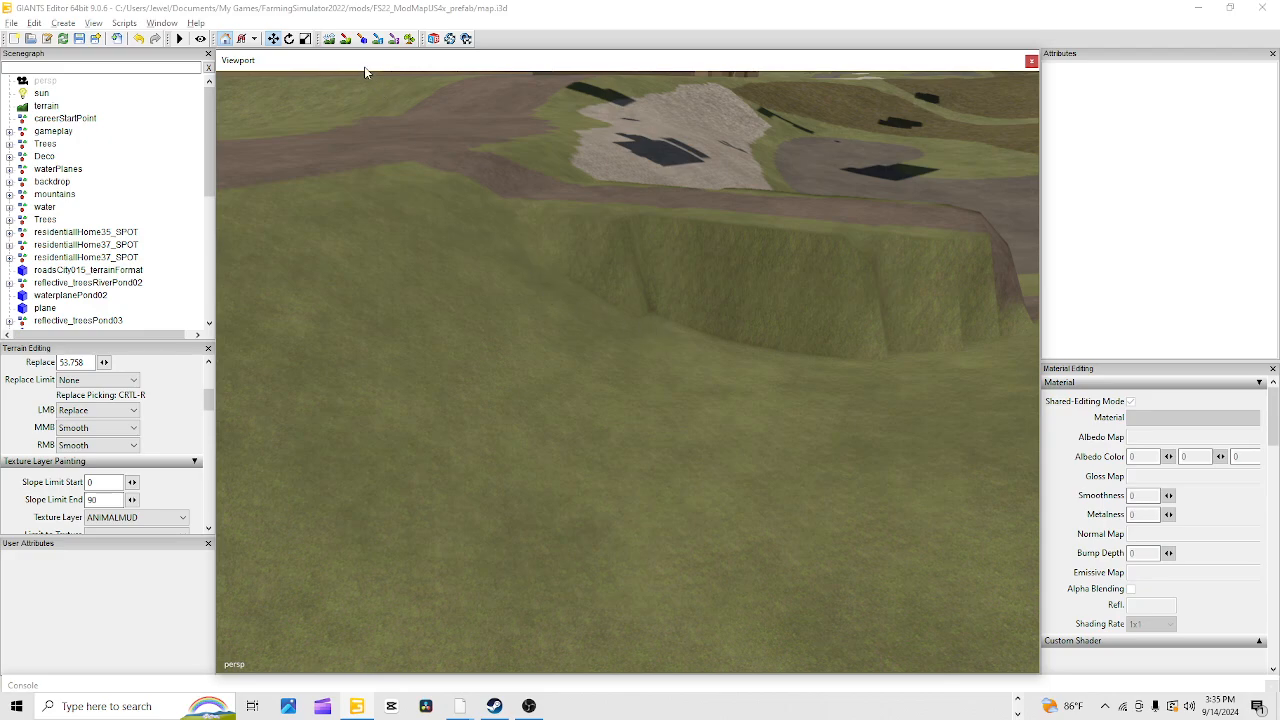
# Lower the raised dirt road to replace height 49.051 and smooth the steep banks into the surrounding grass
pyautogui.click(331, 40)
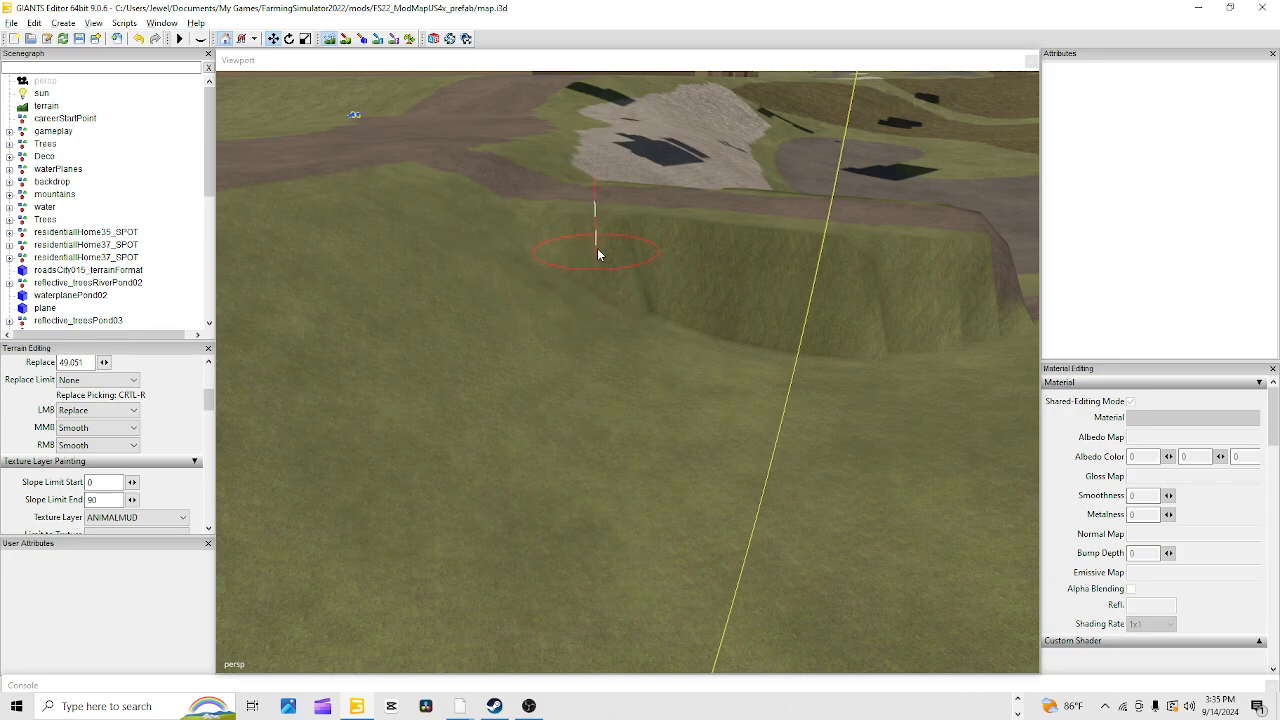
pyautogui.moveTo(597, 254)
pyautogui.mouseDown()
pyautogui.moveTo(771, 322)
pyautogui.moveTo(988, 323)
pyautogui.moveTo(693, 330)
pyautogui.moveTo(626, 317)
pyautogui.moveTo(989, 351)
pyautogui.moveTo(709, 286)
pyautogui.moveTo(951, 274)
pyautogui.moveTo(993, 292)
pyautogui.moveTo(619, 237)
pyautogui.mouseUp()
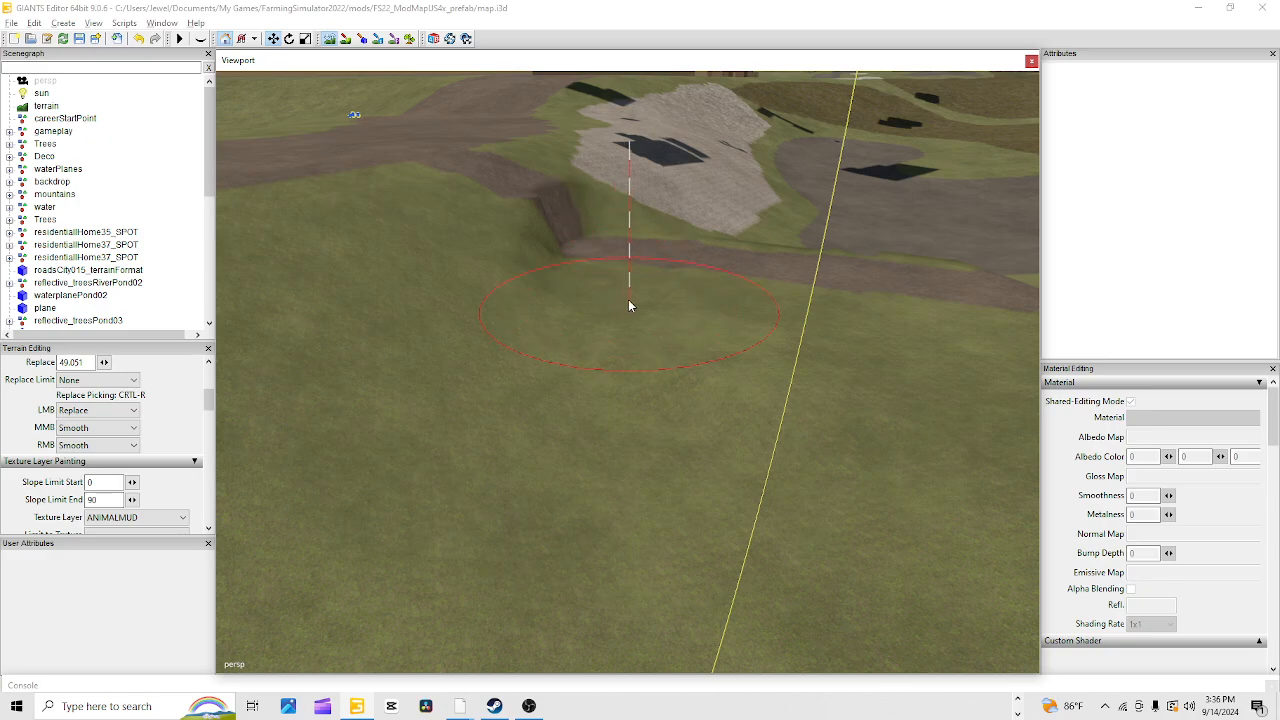
pyautogui.moveTo(628, 305)
pyautogui.mouseDown()
pyautogui.moveTo(494, 154)
pyautogui.moveTo(443, 146)
pyautogui.mouseUp()
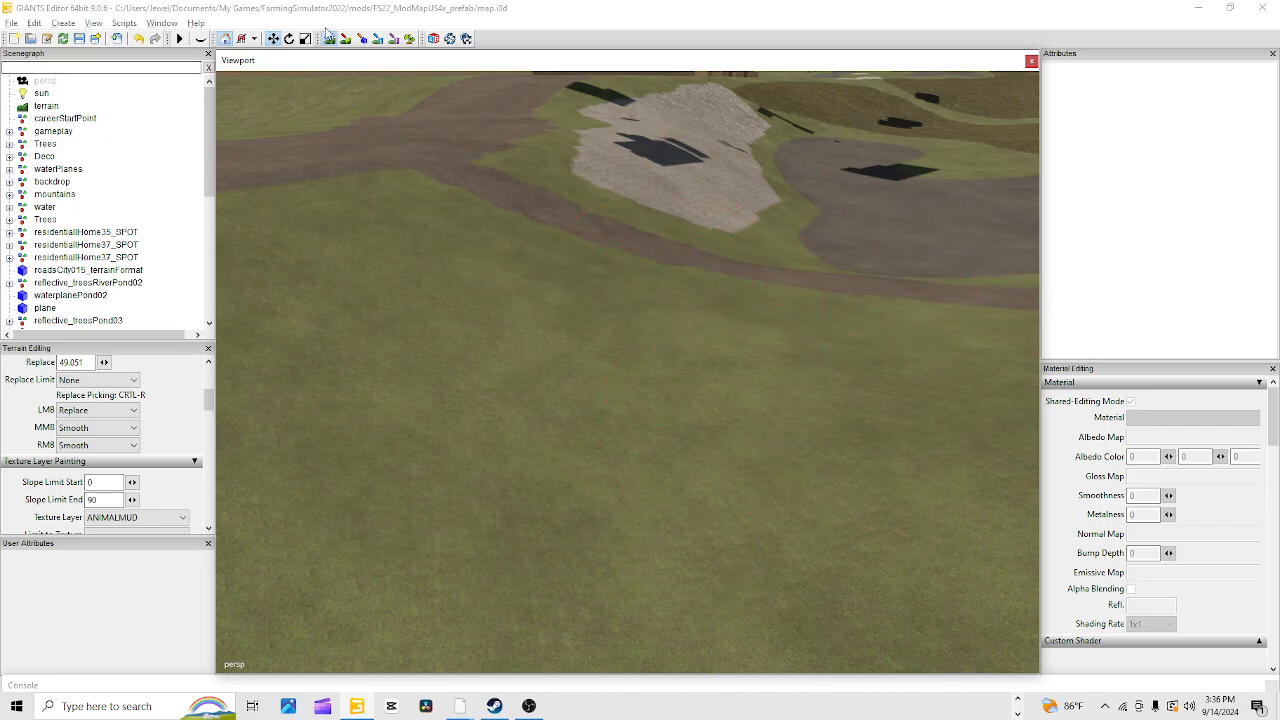
pyautogui.click(332, 43)
# Sample the GRASS texture layer and paint over the dirt side road from the main road junction down past the field
pyautogui.keyDown('alt'); pyautogui.moveTo(508, 412); pyautogui.dragTo(536, 435); pyautogui.keyUp('alt')
pyautogui.scroll(3, 700, 250)
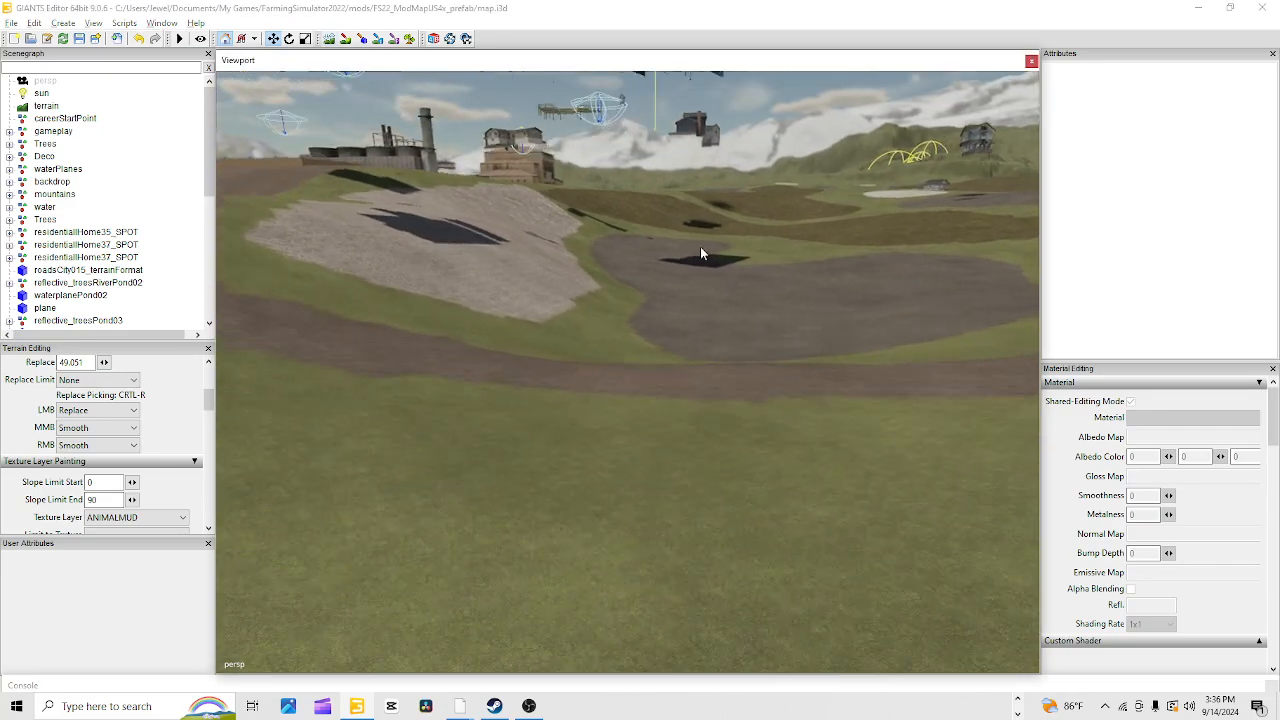
pyautogui.keyDown('alt'); pyautogui.moveTo(622, 455); pyautogui.dragTo(709, 412); pyautogui.keyUp('alt')
pyautogui.keyDown('alt'); pyautogui.moveTo(630, 517); pyautogui.dragTo(477, 441); pyautogui.keyUp('alt')
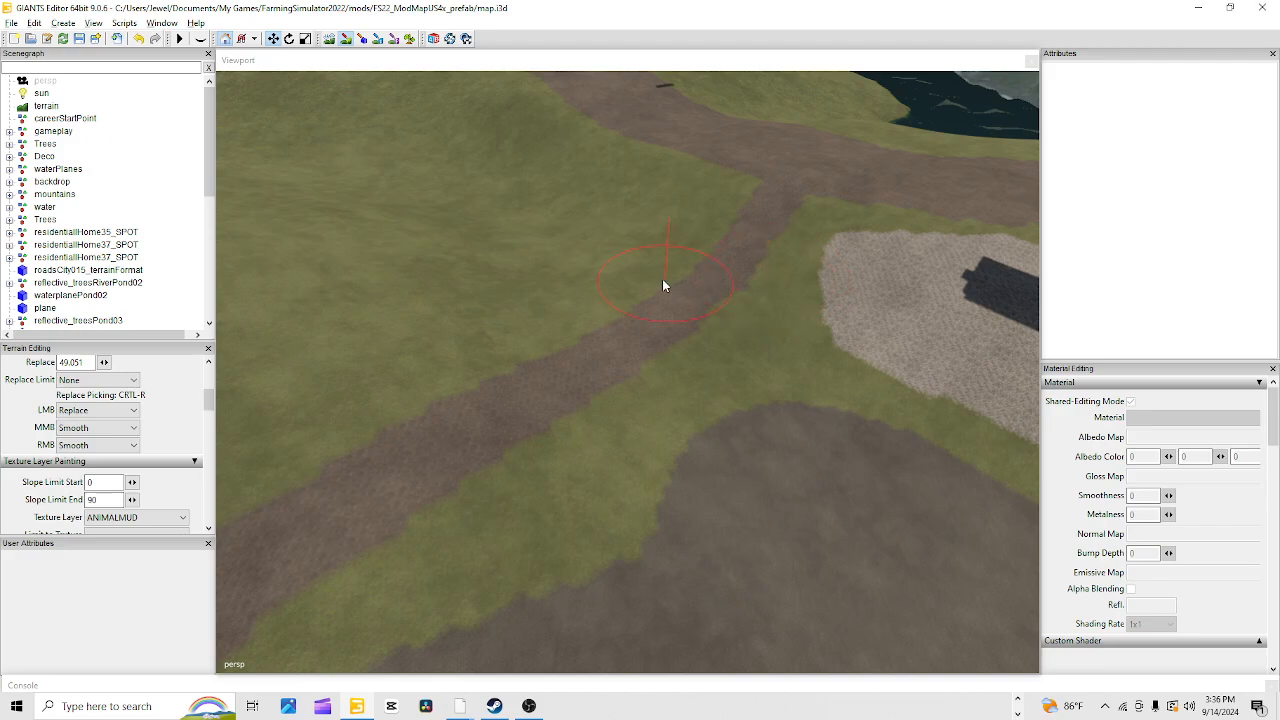
pyautogui.hotkey('ctrl', 't')
pyautogui.moveTo(619, 372)
pyautogui.mouseDown()
pyautogui.moveTo(626, 347)
pyautogui.moveTo(738, 231)
pyautogui.mouseUp()
pyautogui.moveTo(613, 352); pyautogui.dragTo(400, 460)
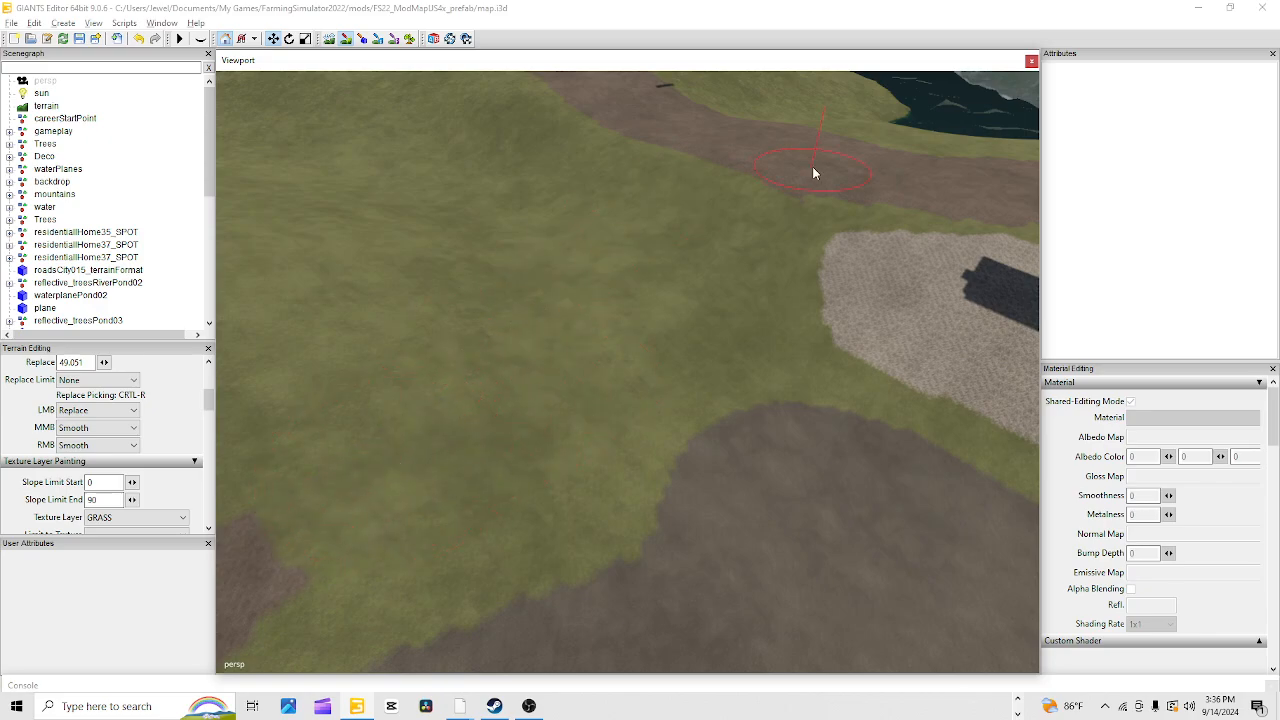
# Sample the ROUGHDIRT texture layer and paint a narrower curved road from the main road into the grass
pyautogui.hotkey('ctrl', 't')
pyautogui.moveTo(593, 235); pyautogui.dragTo(481, 267)
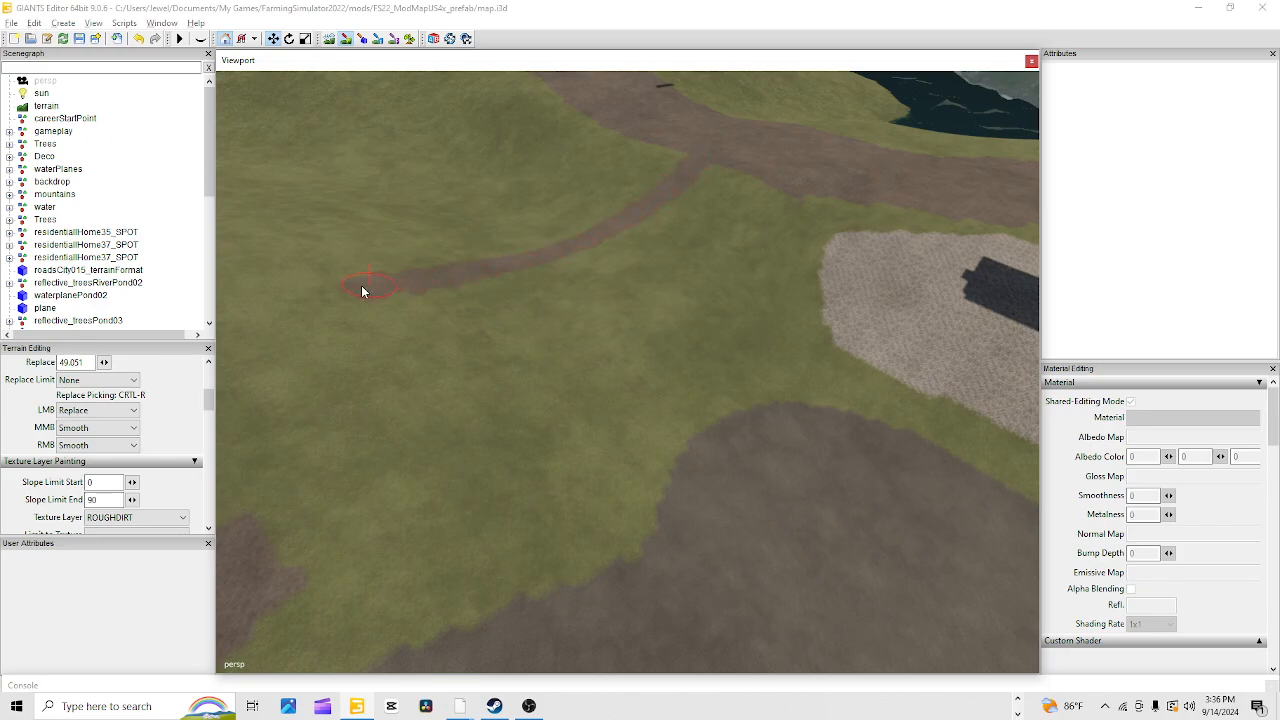
pyautogui.click(344, 41)
# Sample the GRASS texture layer and paint over the leftover stretch of the old dirt road
pyautogui.keyDown('alt'); pyautogui.moveTo(695, 272); pyautogui.dragTo(529, 278); pyautogui.keyUp('alt')
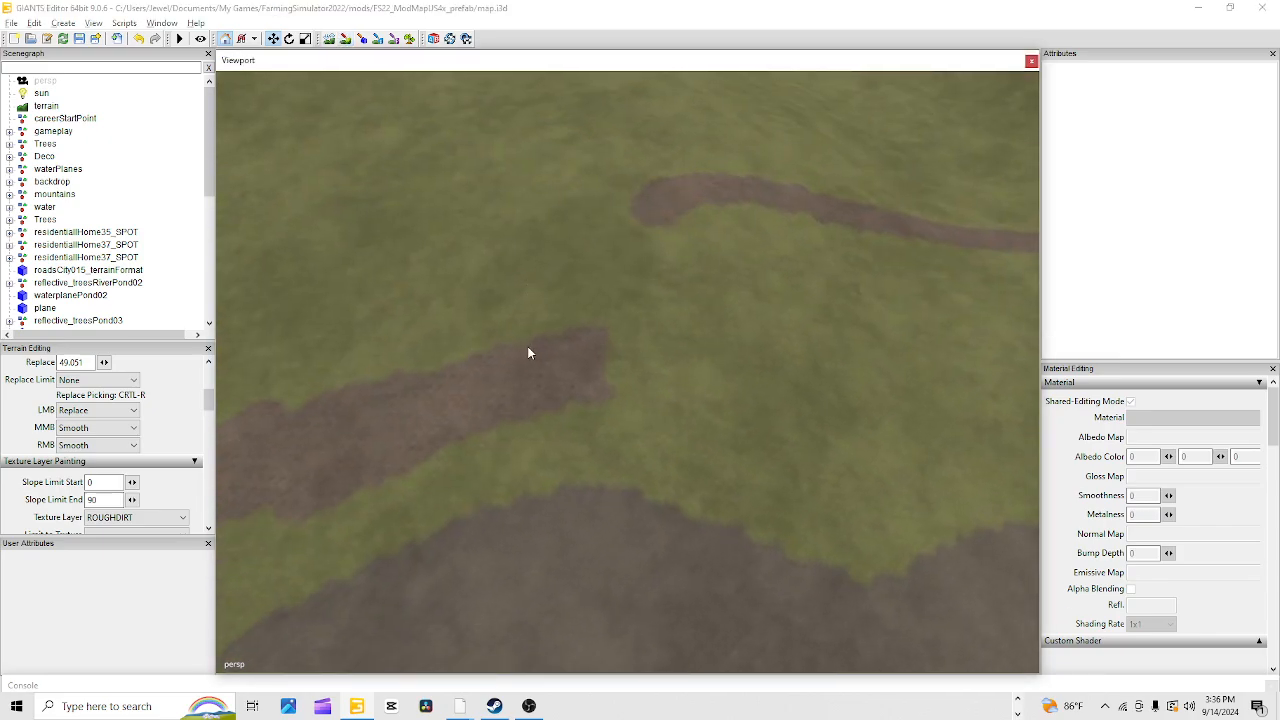
pyautogui.click(346, 40)
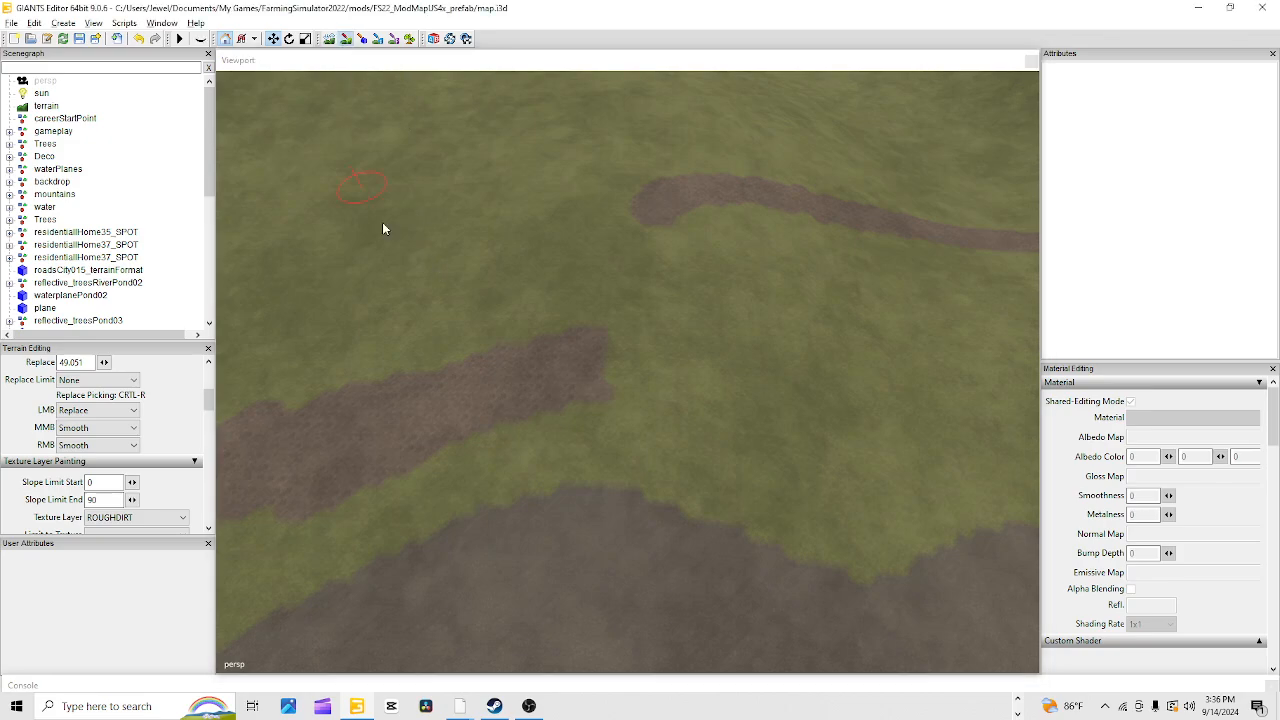
pyautogui.hotkey('ctrl', 'r')
pyautogui.moveTo(403, 274)
pyautogui.mouseDown()
pyautogui.moveTo(466, 287)
pyautogui.moveTo(549, 366)
pyautogui.moveTo(314, 434)
pyautogui.moveTo(329, 452)
pyautogui.mouseUp()
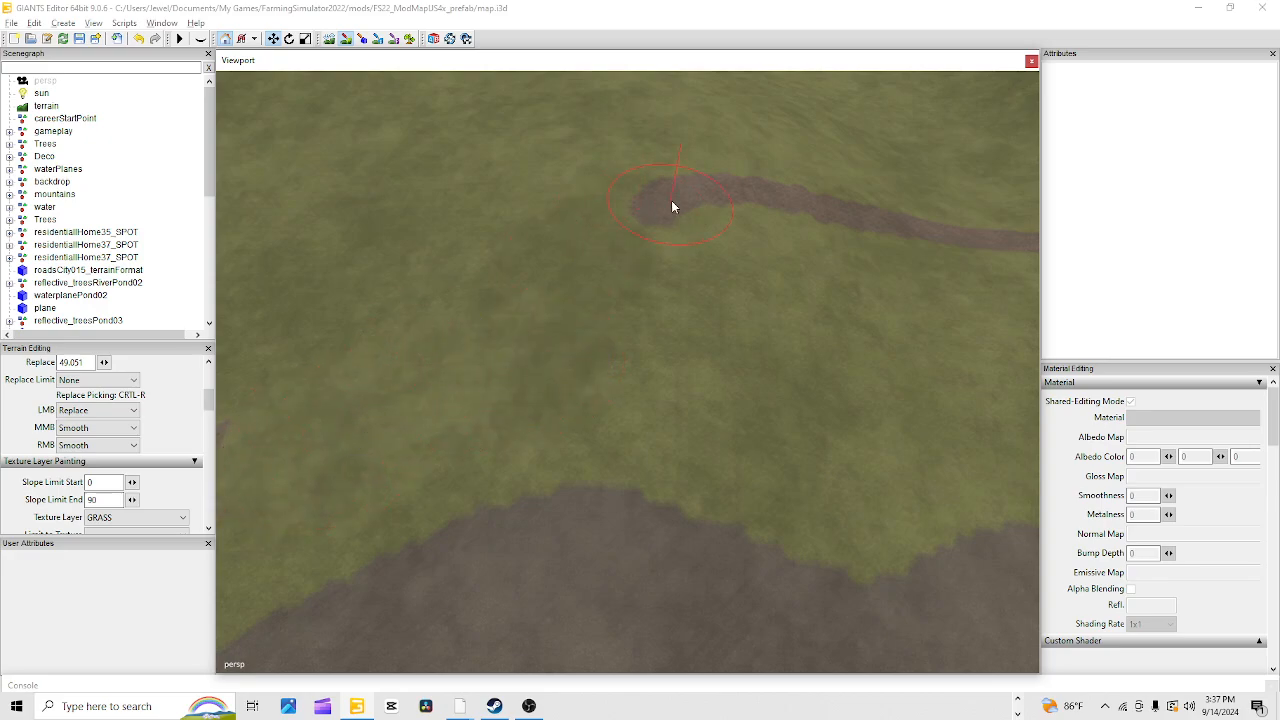
# Extend the curved road with ROUGHDIRT across the grass and fill the gap where it meets the old road
pyautogui.hotkey('ctrl', 'r')
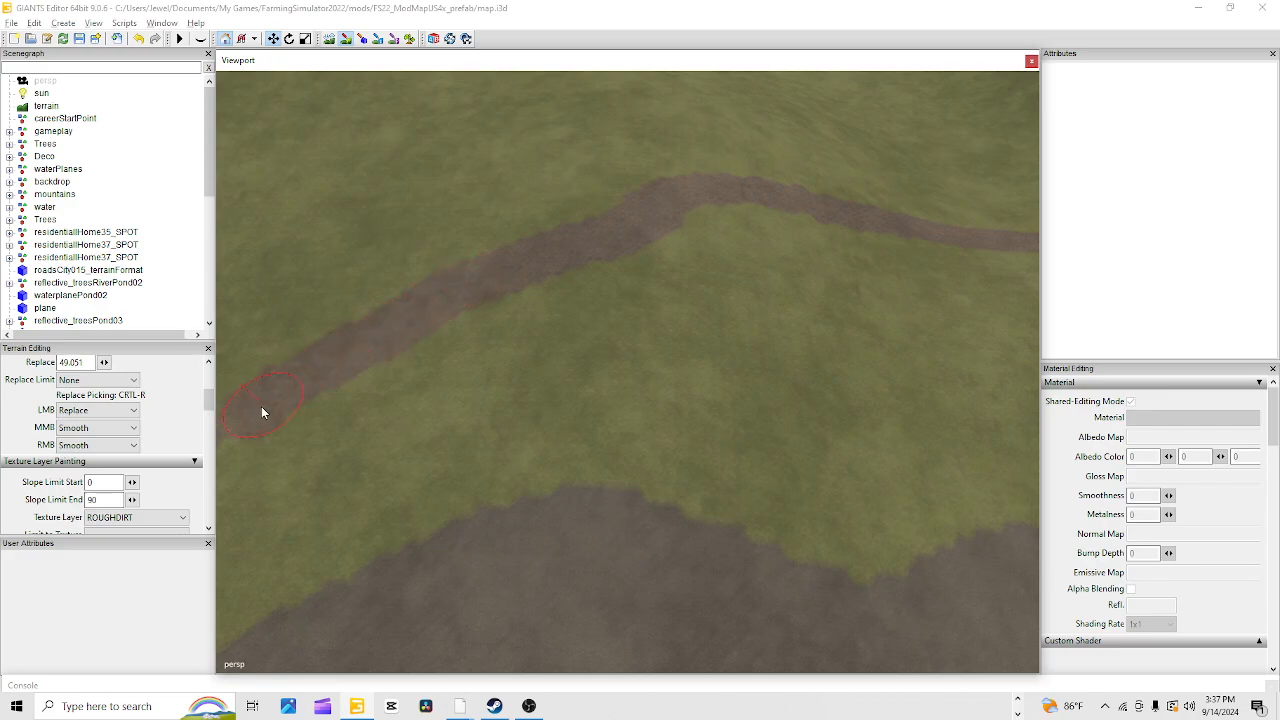
pyautogui.click(346, 40)
pyautogui.keyDown('alt'); pyautogui.moveTo(601, 228); pyautogui.dragTo(464, 226); pyautogui.keyUp('alt')
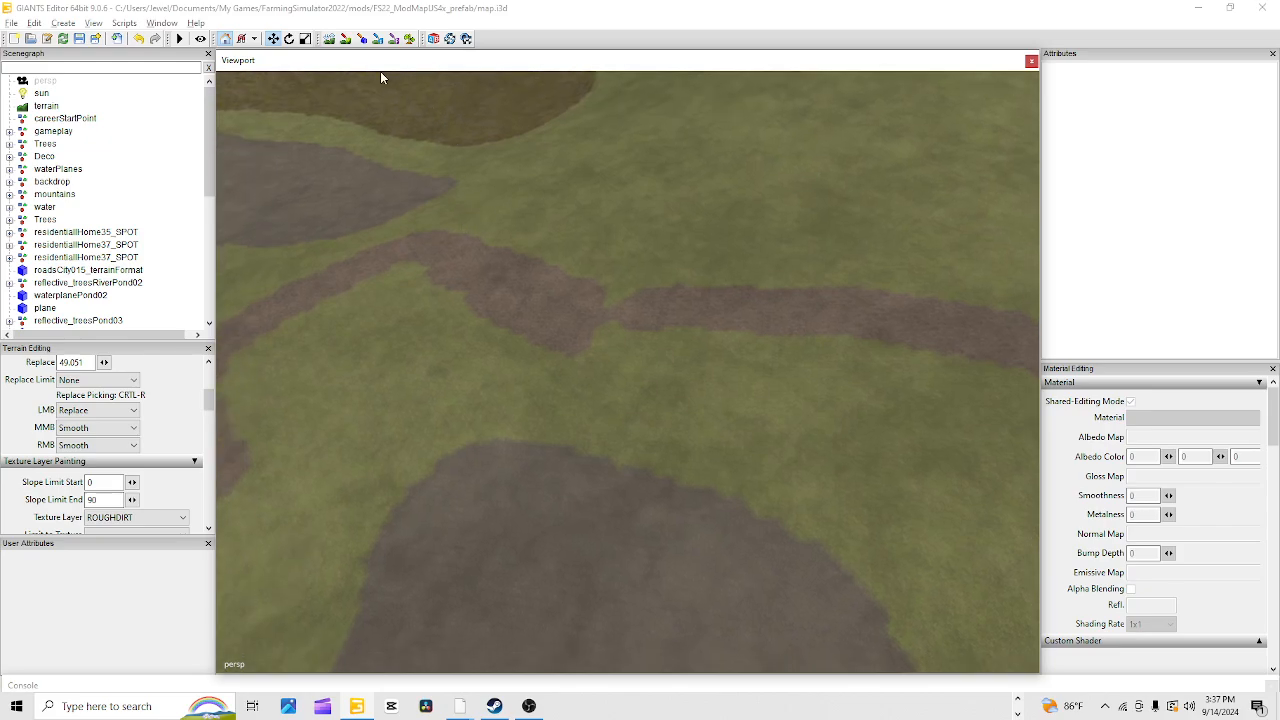
pyautogui.click(346, 38)
pyautogui.click(627, 306)
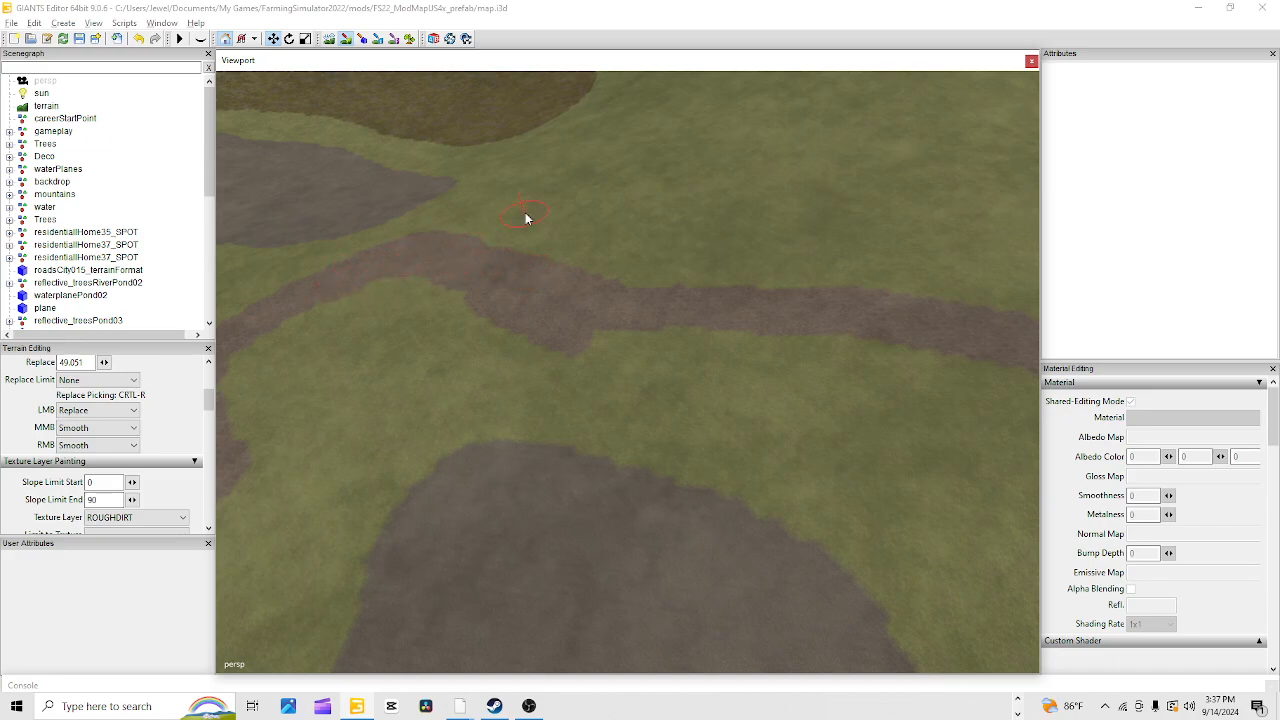
# Trim the wide dirt patch at the road joint with GRASS and touch up the road with ROUGHDIRT
pyautogui.hotkey('ctrl', 't')
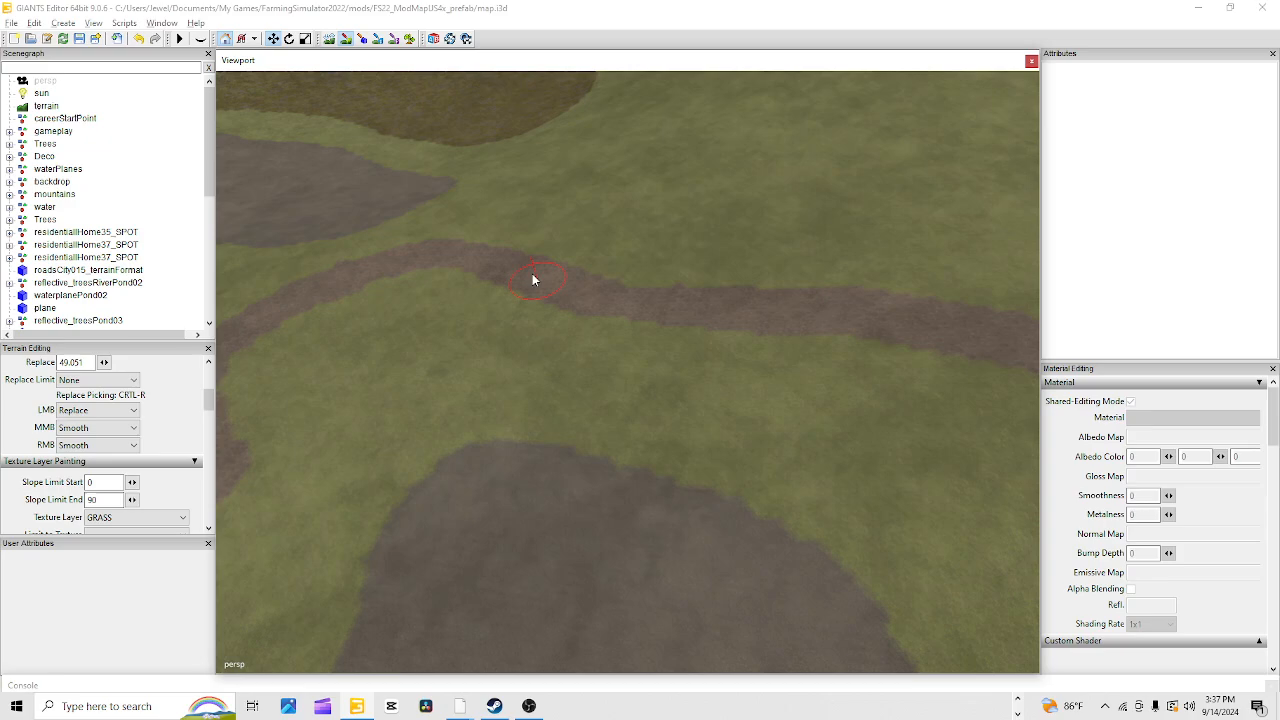
pyautogui.hotkey('ctrl', 't')
pyautogui.moveTo(659, 301); pyautogui.dragTo(748, 296)
pyautogui.click(346, 40)
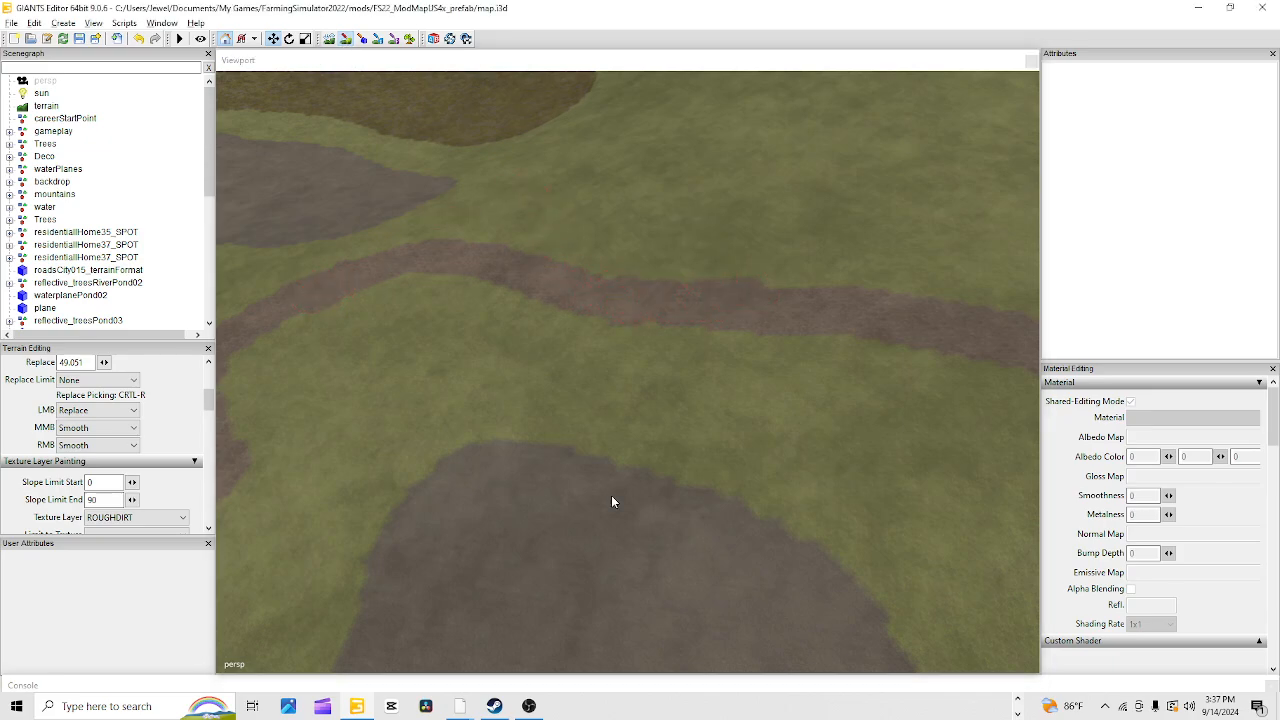
# Inspect the repainted dirt road and how it crosses the hillside from several angles
pyautogui.moveTo(612, 501); pyautogui.dragTo(818, 500, button='right')
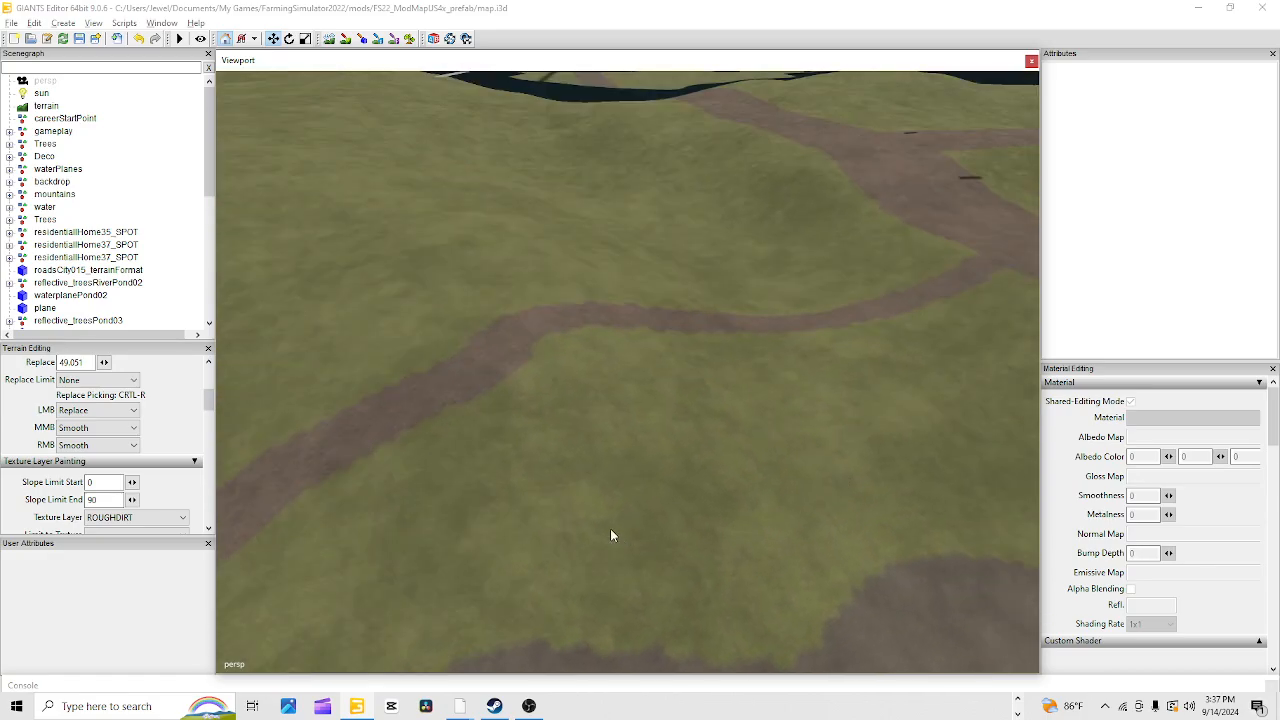
pyautogui.moveTo(612, 536); pyautogui.dragTo(645, 293, button='right')
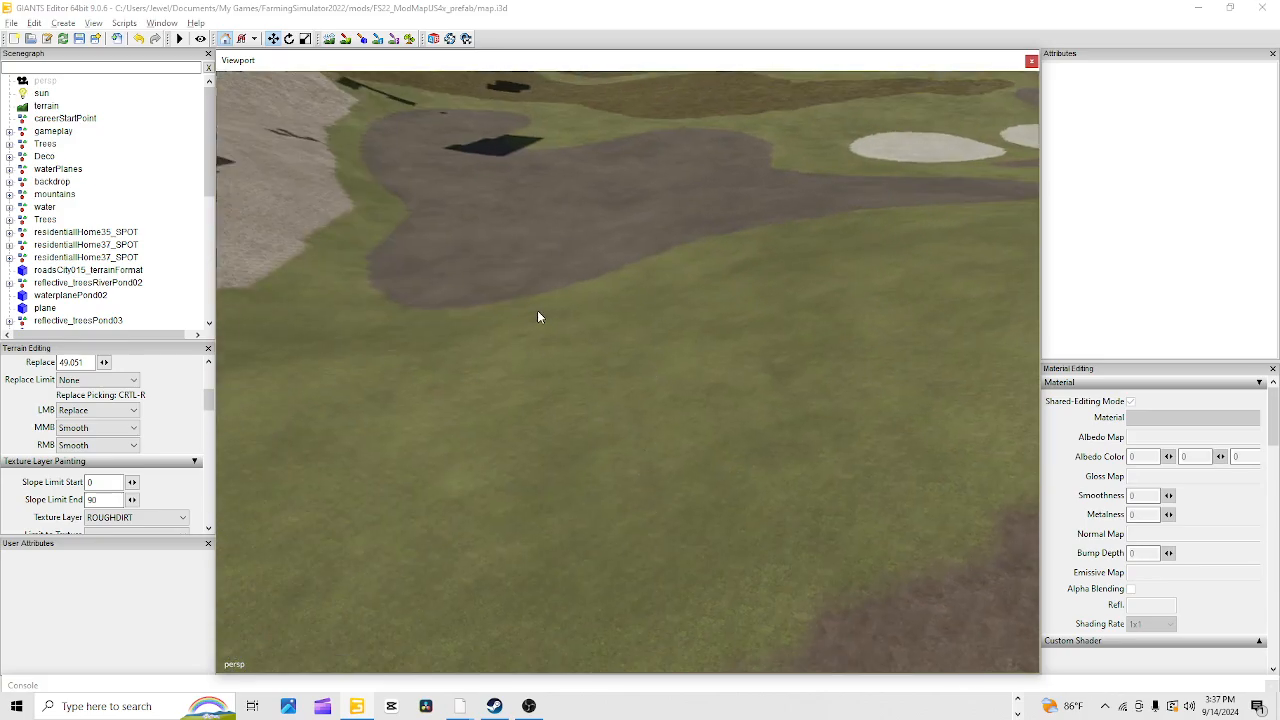
pyautogui.moveTo(537, 317); pyautogui.dragTo(716, 465, button='right')
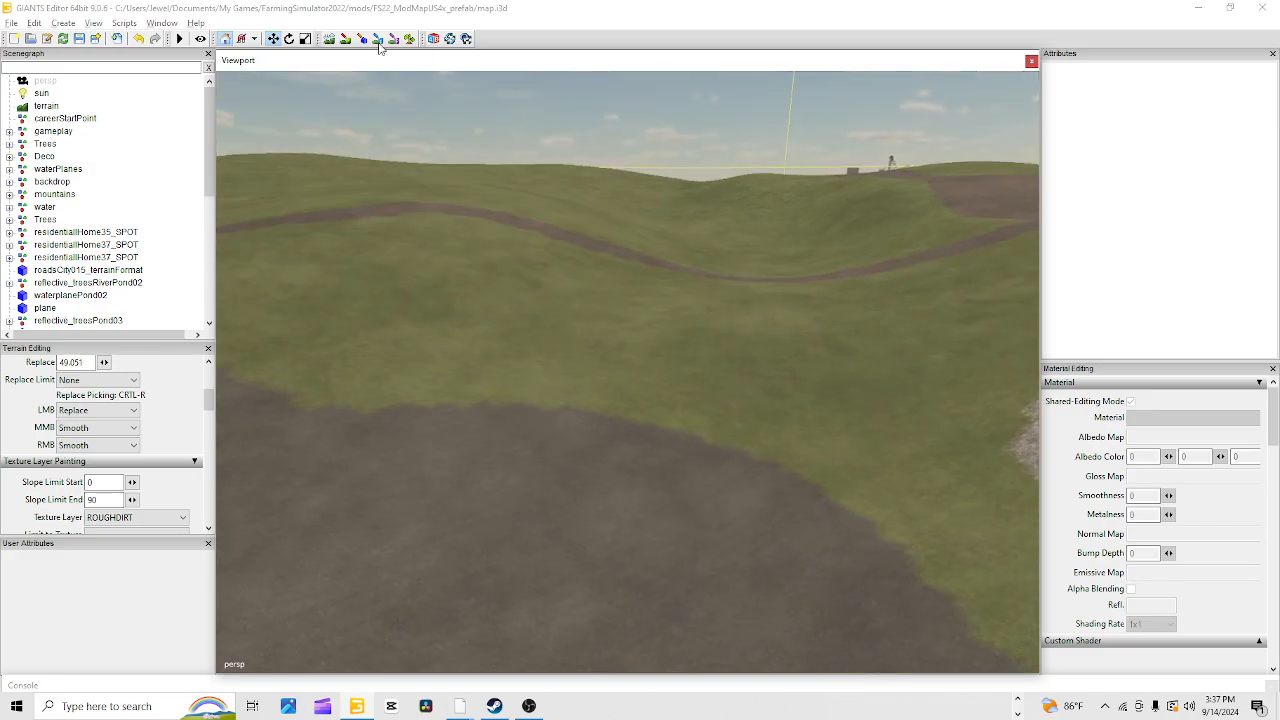
pyautogui.click(346, 38)
pyautogui.moveTo(651, 443)
pyautogui.mouseDown(button='right')
pyautogui.moveTo(669, 537)
pyautogui.moveTo(894, 285)
pyautogui.moveTo(635, 460)
pyautogui.moveTo(619, 519)
pyautogui.moveTo(795, 378)
pyautogui.moveTo(877, 488)
pyautogui.moveTo(908, 480)
pyautogui.moveTo(486, 480)
pyautogui.moveTo(528, 491)
pyautogui.moveTo(597, 418)
pyautogui.moveTo(440, 426)
pyautogui.moveTo(526, 543)
pyautogui.moveTo(582, 518)
pyautogui.moveTo(582, 495)
pyautogui.moveTo(666, 428)
pyautogui.moveTo(719, 494)
pyautogui.moveTo(648, 650)
pyautogui.moveTo(654, 557)
pyautogui.moveTo(606, 449)
pyautogui.moveTo(629, 368)
pyautogui.moveTo(609, 329)
pyautogui.moveTo(457, 597)
pyautogui.moveTo(642, 434)
pyautogui.mouseUp(button='right')
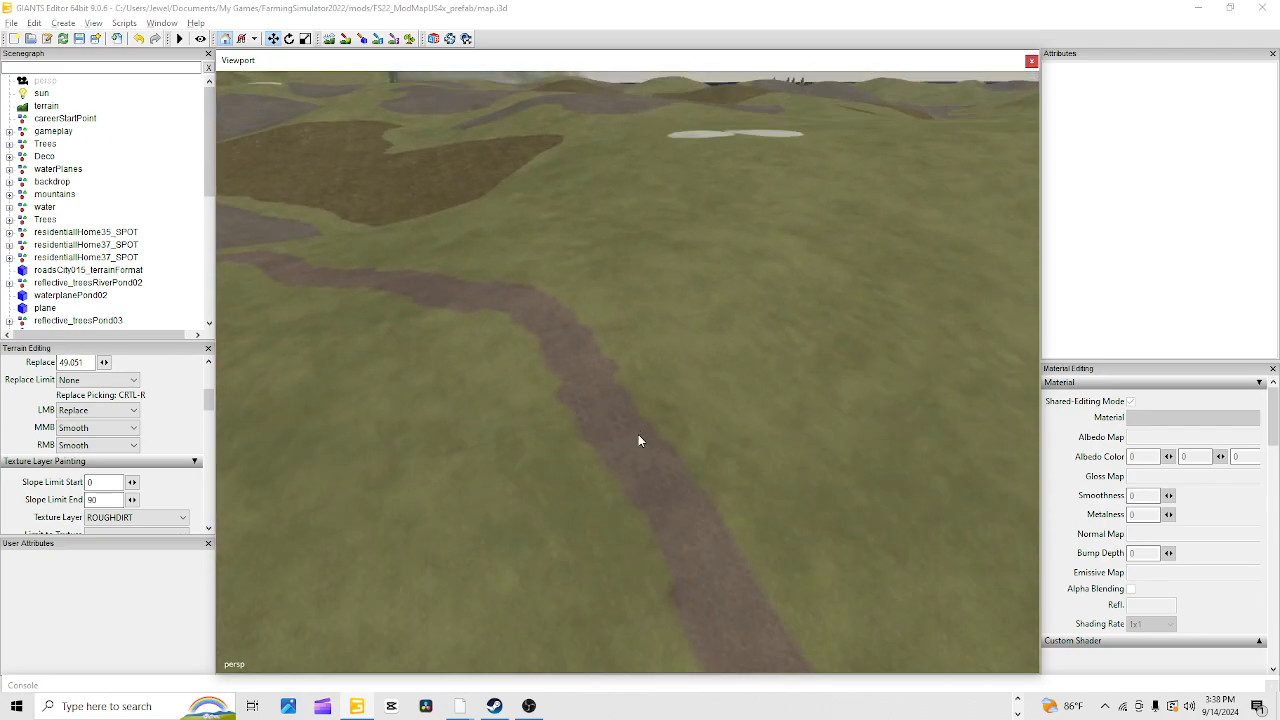
pyautogui.click(332, 40)
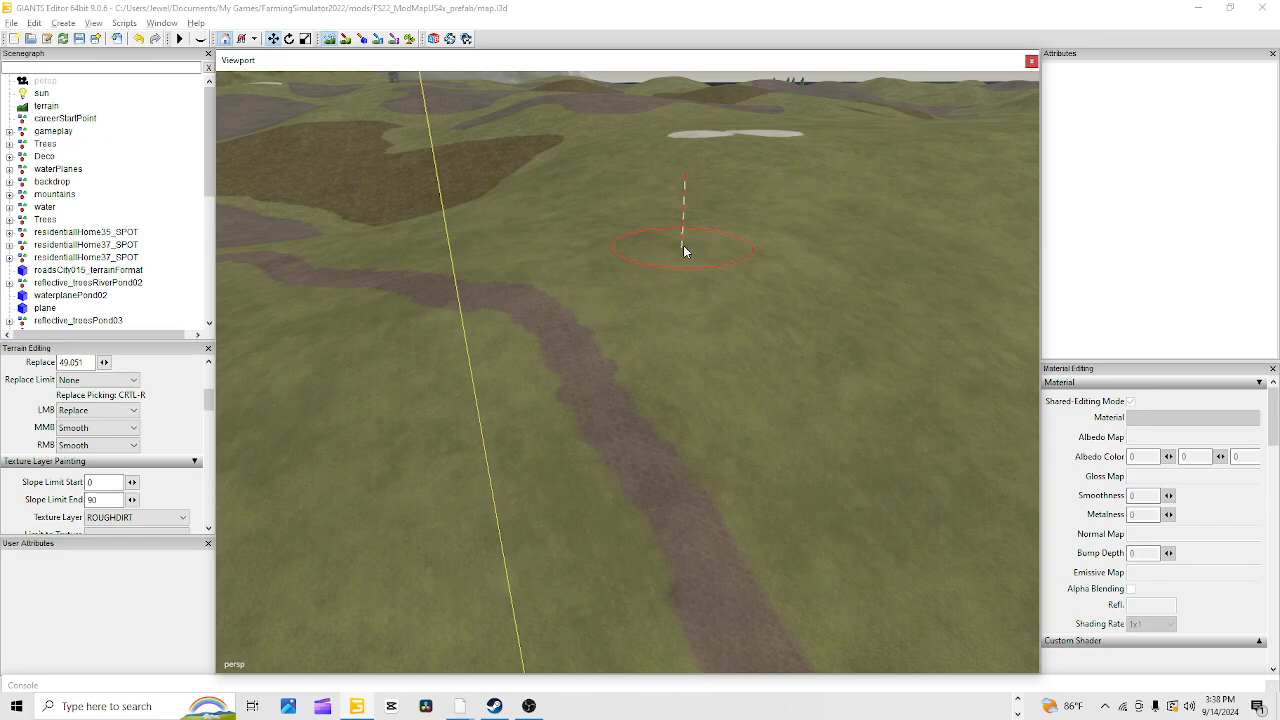
pyautogui.scroll(5, 688, 278)
pyautogui.click(334, 40)
# Sculpt the terrain along the bend of the narrow dirt road to even out the ground
pyautogui.moveTo(590, 255)
pyautogui.keyDown('alt'); pyautogui.mouseDown()
pyautogui.moveTo(641, 342)
pyautogui.moveTo(751, 89)
pyautogui.moveTo(614, 244)
pyautogui.moveTo(523, 457)
pyautogui.moveTo(647, 353)
pyautogui.moveTo(597, 403)
pyautogui.moveTo(660, 357)
pyautogui.moveTo(643, 409)
pyautogui.moveTo(593, 404)
pyautogui.moveTo(580, 366)
pyautogui.moveTo(617, 383)
pyautogui.moveTo(660, 437)
pyautogui.moveTo(788, 321)
pyautogui.moveTo(680, 456)
pyautogui.moveTo(657, 444)
pyautogui.moveTo(660, 477)
pyautogui.moveTo(597, 546)
pyautogui.mouseUp(); pyautogui.keyUp('alt')
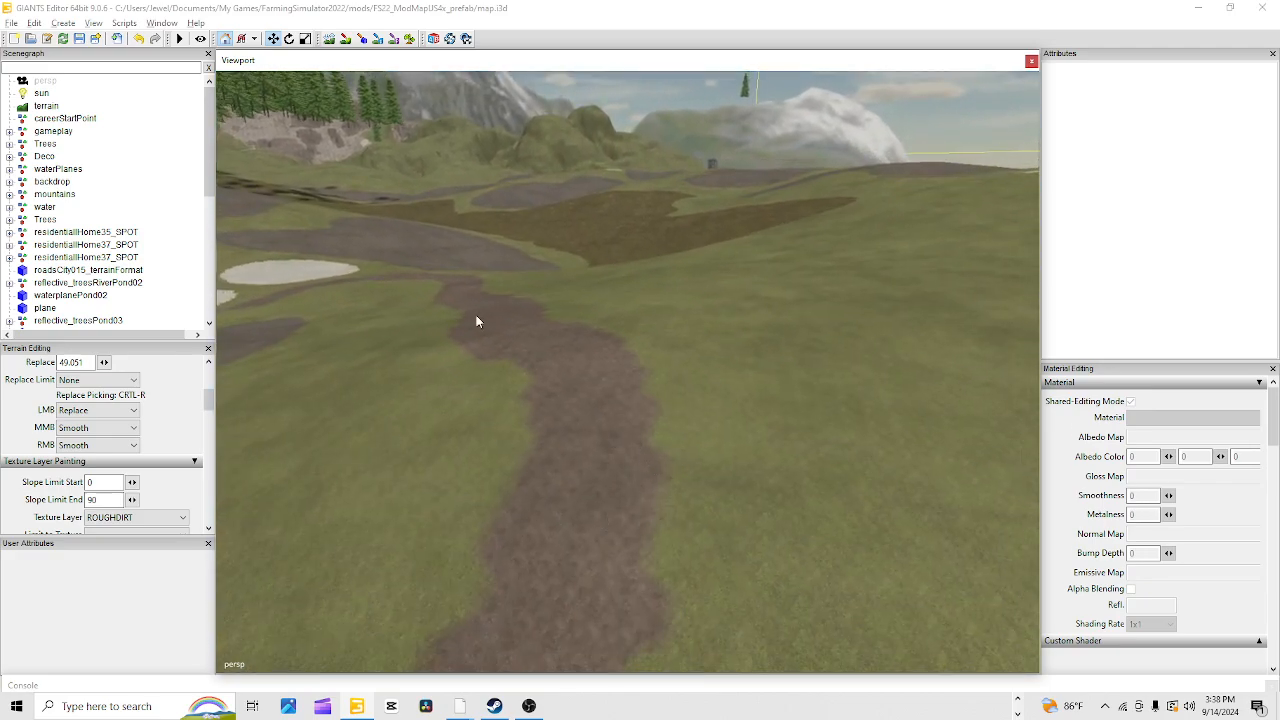
pyautogui.click(346, 42)
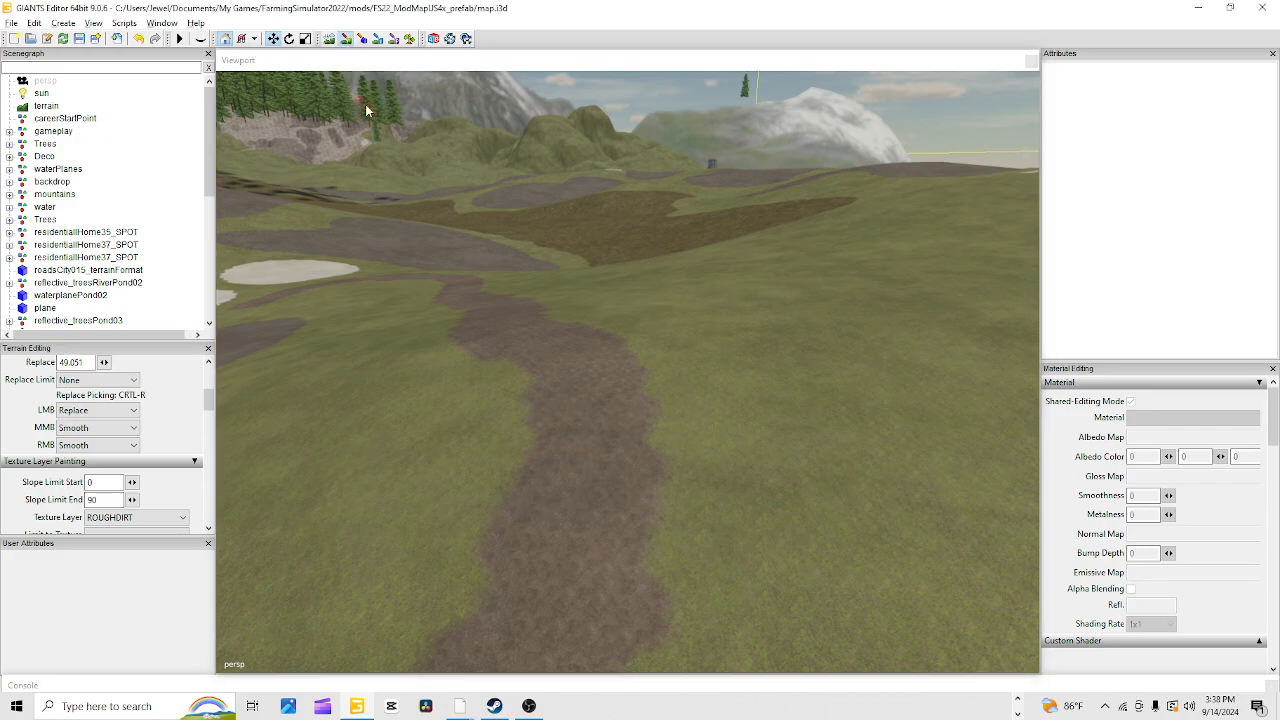
pyautogui.click(330, 43)
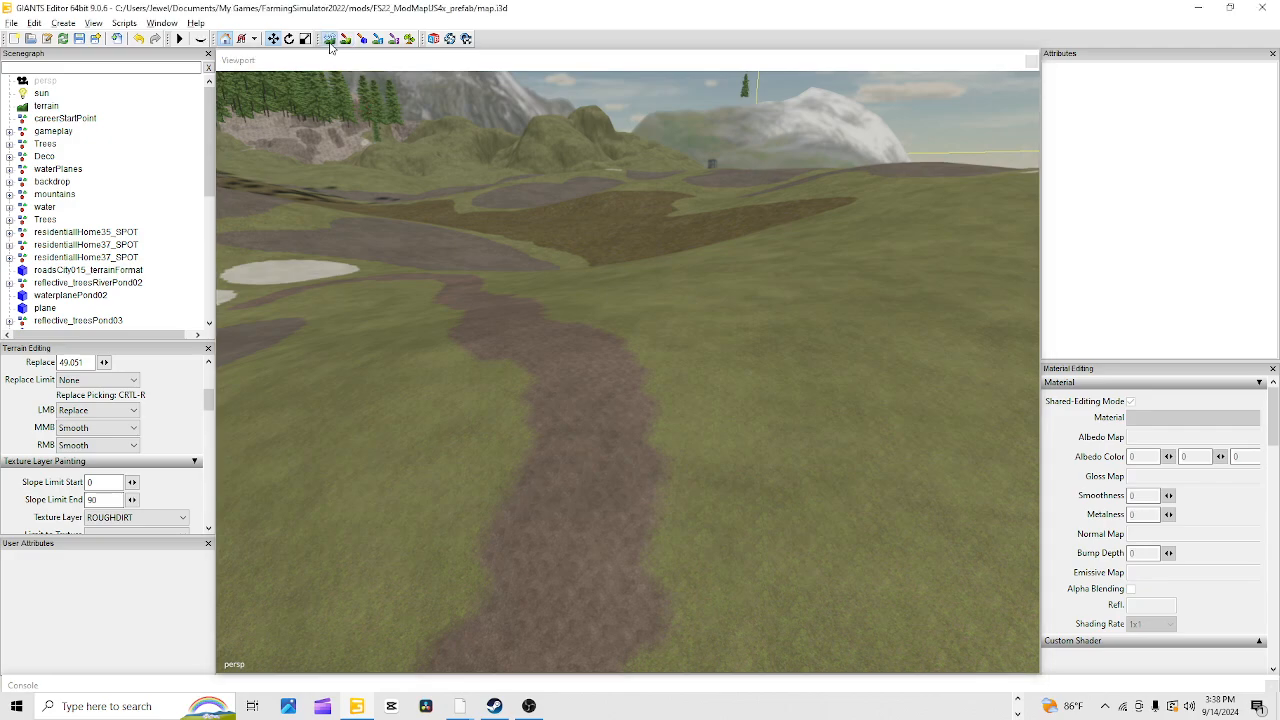
pyautogui.click(616, 319)
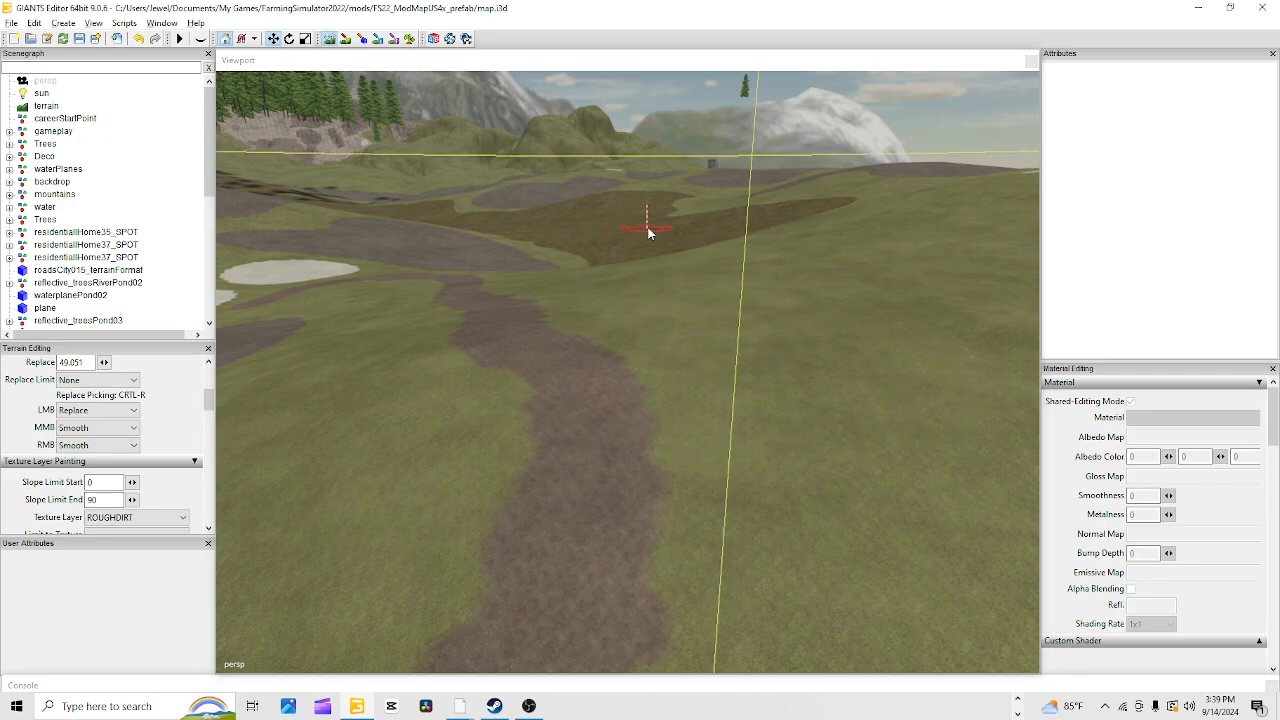
pyautogui.click(332, 38)
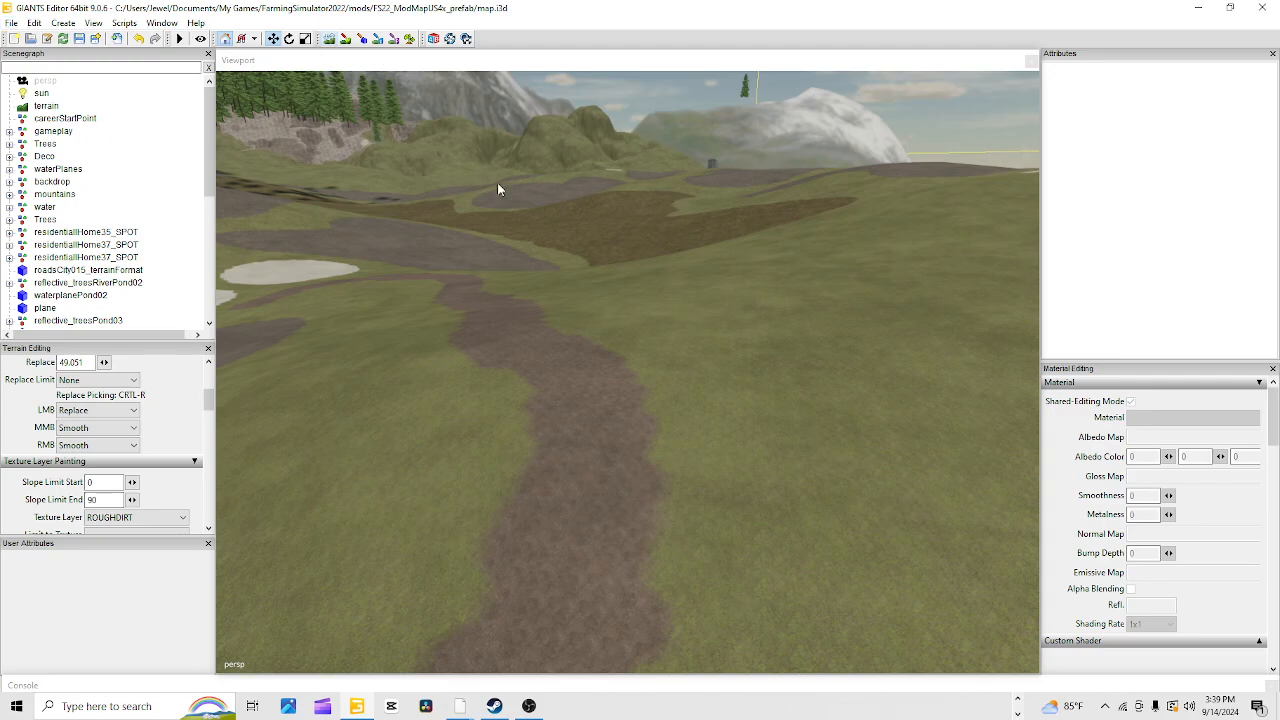
# Sample a replace height of 46.938 at the hooked end of the dirt road and sculpt the ground there
pyautogui.keyDown('alt'); pyautogui.moveTo(592, 181); pyautogui.dragTo(898, 121); pyautogui.keyUp('alt')
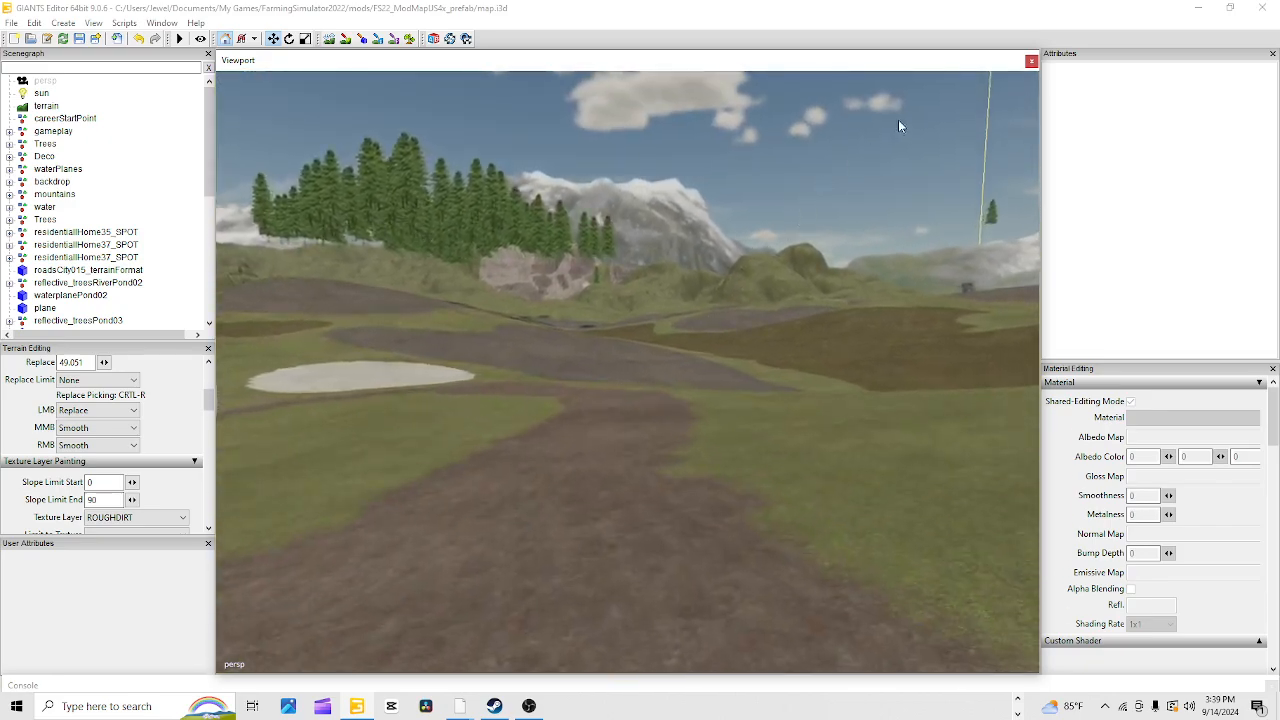
pyautogui.keyDown('alt'); pyautogui.moveTo(661, 378); pyautogui.dragTo(593, 559); pyautogui.keyUp('alt')
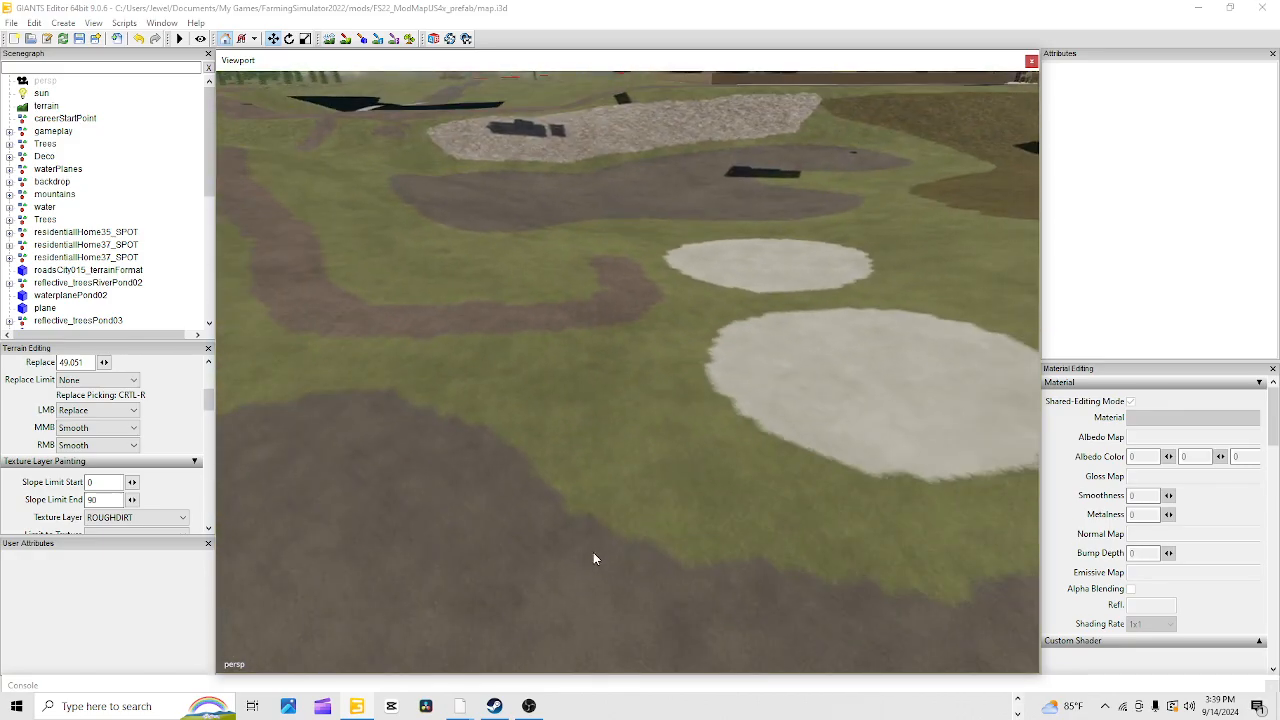
pyautogui.keyDown('alt'); pyautogui.moveTo(596, 499); pyautogui.dragTo(602, 464); pyautogui.keyUp('alt')
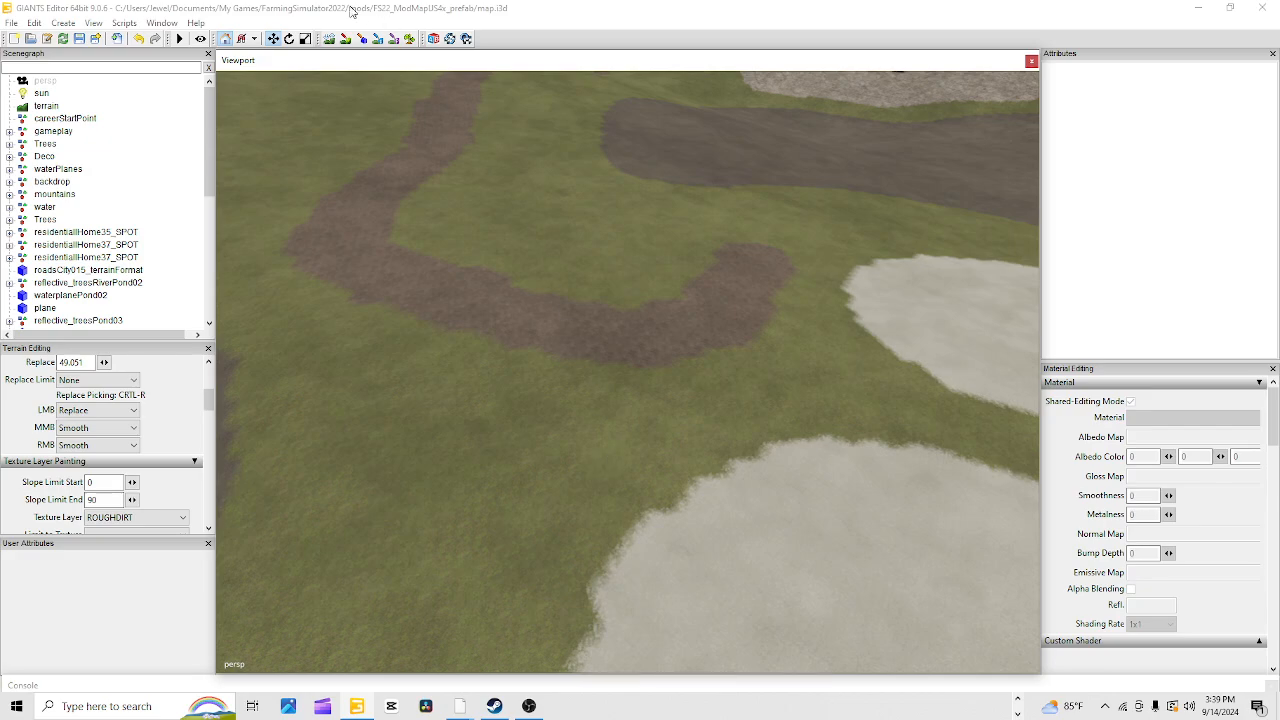
pyautogui.click(328, 42)
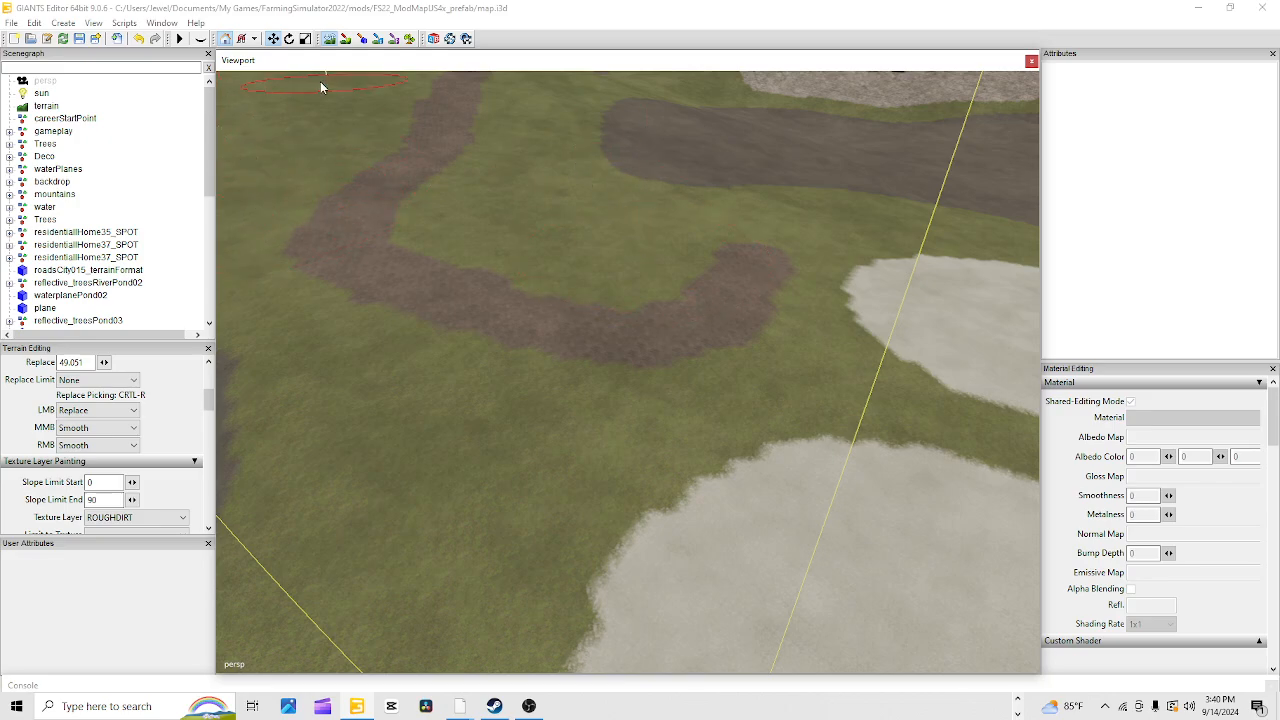
pyautogui.click(330, 39)
pyautogui.scroll(5, 581, 284)
pyautogui.moveTo(582, 286)
pyautogui.keyDown('alt'); pyautogui.mouseDown()
pyautogui.moveTo(895, 460)
pyautogui.moveTo(970, 437)
pyautogui.mouseUp(); pyautogui.keyUp('alt')
pyautogui.scroll(-1, 970, 437)
pyautogui.scroll(1, 970, 437)
pyautogui.keyDown('alt'); pyautogui.moveTo(280, 552); pyautogui.dragTo(550, 480); pyautogui.keyUp('alt')
pyautogui.scroll(-2, 586, 530)
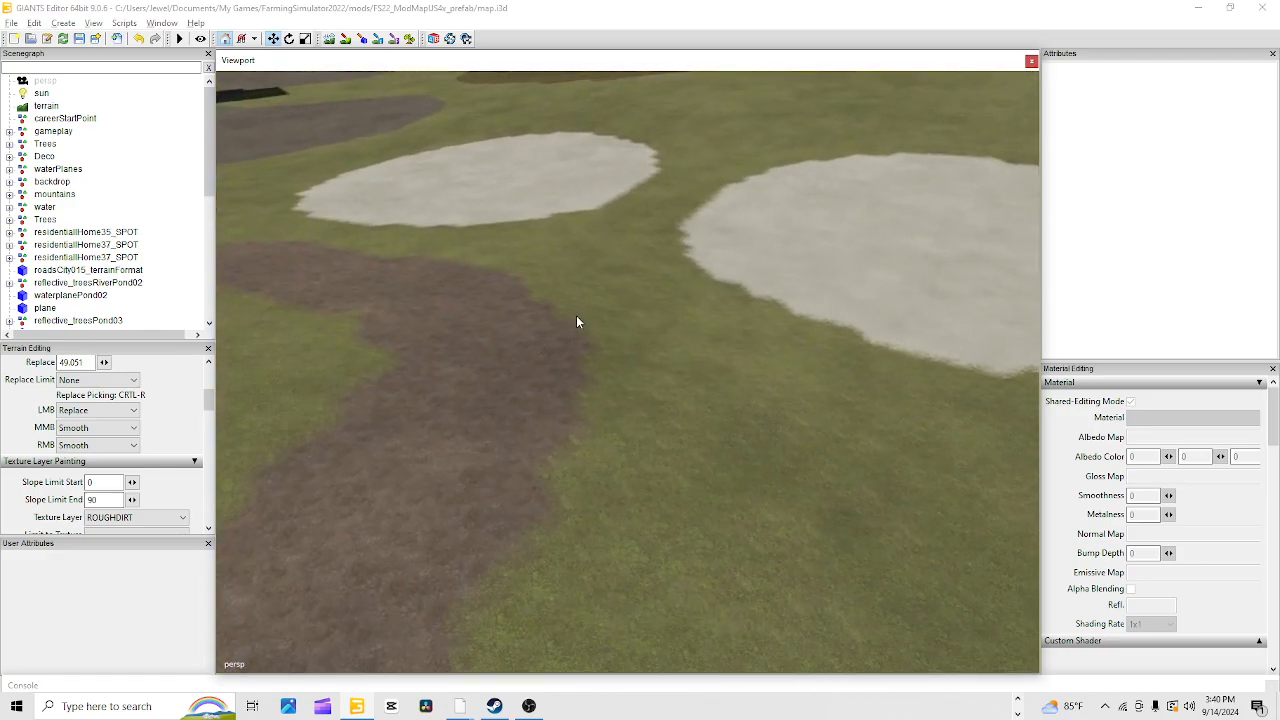
pyautogui.click(330, 39)
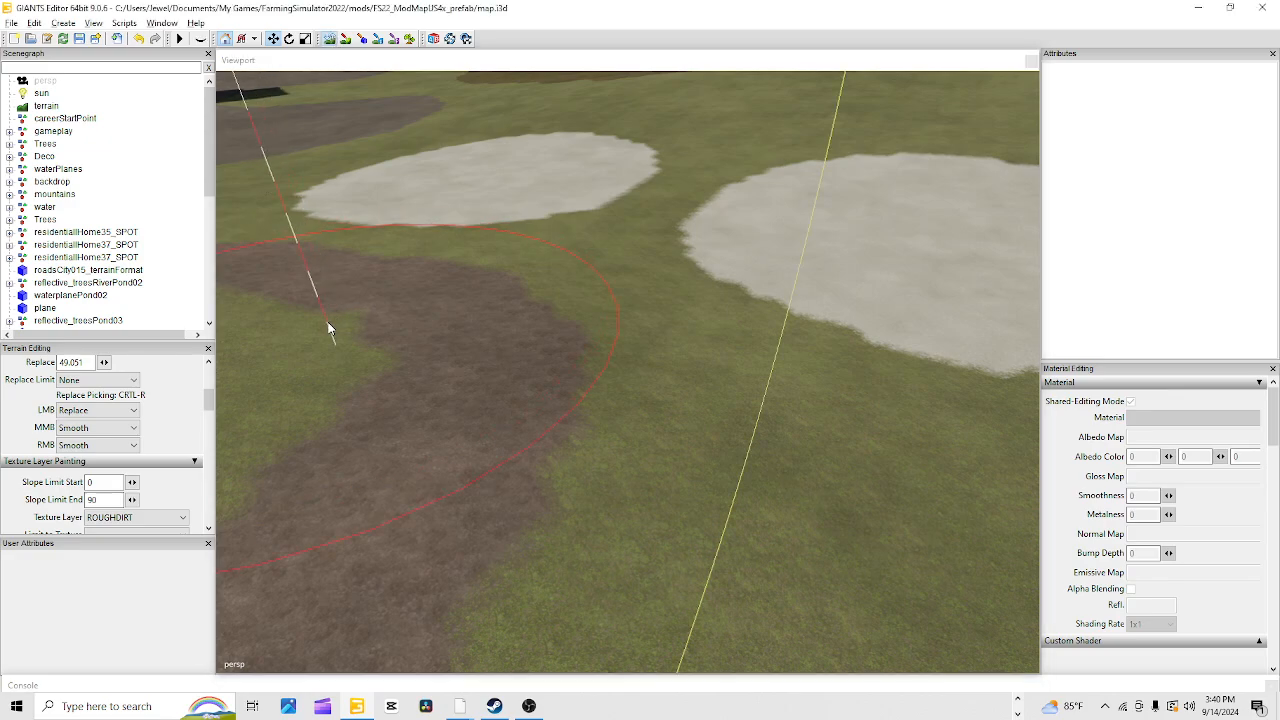
pyautogui.scroll(-3, 329, 320)
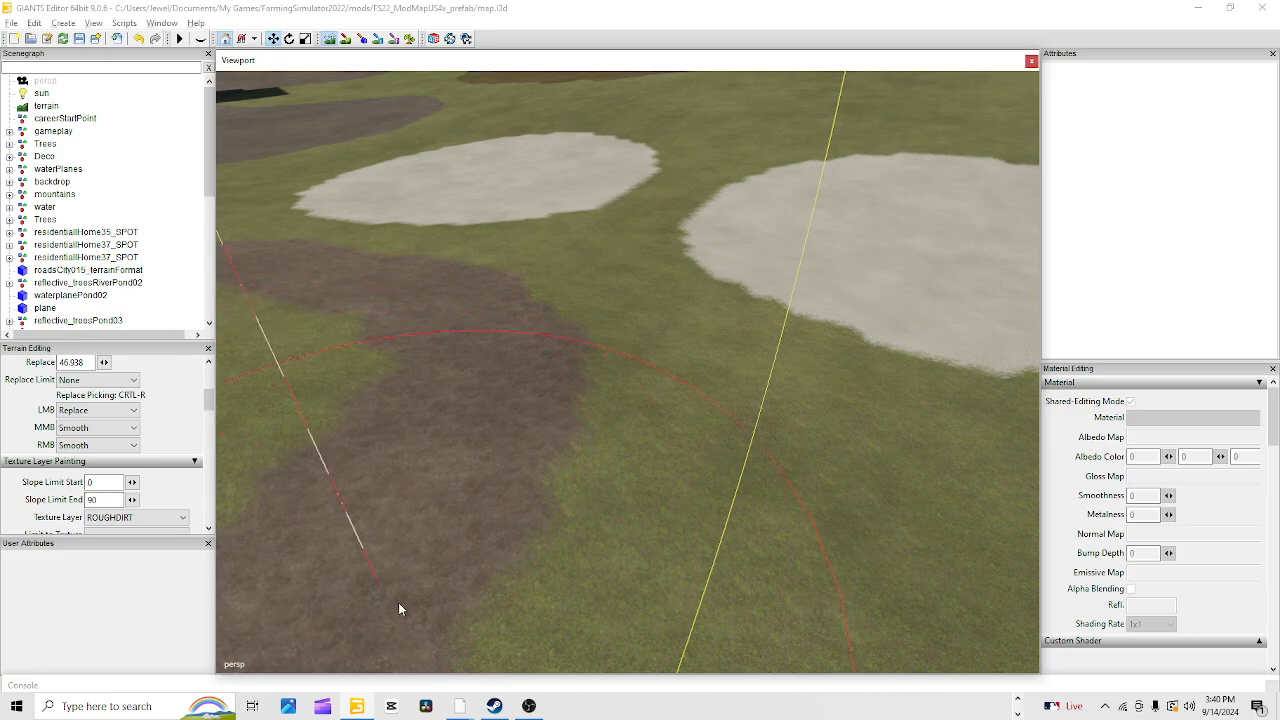
pyautogui.click(329, 41)
# Examine the dirt road's slope and shape from its hooked end back towards the main road
pyautogui.keyDown('alt'); pyautogui.moveTo(596, 543); pyautogui.dragTo(529, 568); pyautogui.keyUp('alt')
pyautogui.keyDown('alt'); pyautogui.moveTo(529, 568); pyautogui.dragTo(530, 430, button='right'); pyautogui.keyUp('alt')
pyautogui.keyDown('alt'); pyautogui.moveTo(594, 531); pyautogui.dragTo(684, 531); pyautogui.keyUp('alt')
pyautogui.keyDown('alt'); pyautogui.moveTo(684, 531); pyautogui.dragTo(826, 390, button='right'); pyautogui.keyUp('alt')
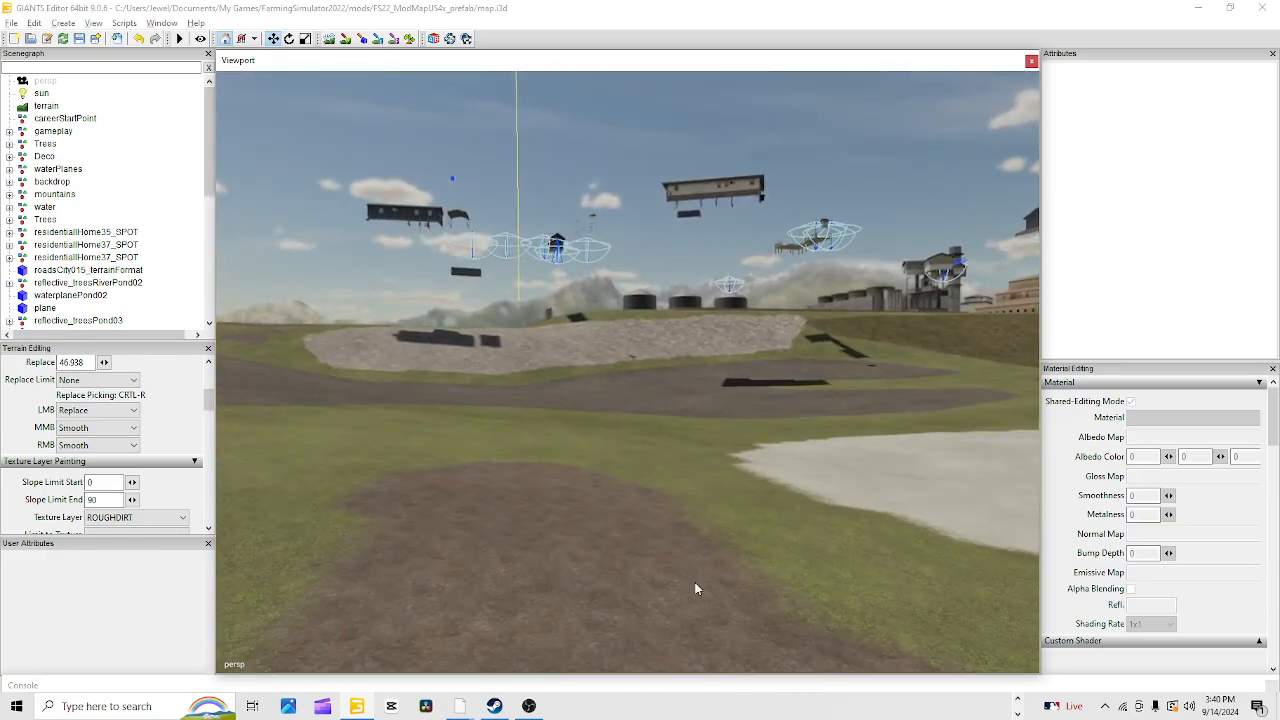
pyautogui.keyDown('alt'); pyautogui.moveTo(695, 583); pyautogui.dragTo(727, 447, button='right'); pyautogui.keyUp('alt')
pyautogui.keyDown('alt'); pyautogui.moveTo(727, 447); pyautogui.dragTo(742, 349); pyautogui.keyUp('alt')
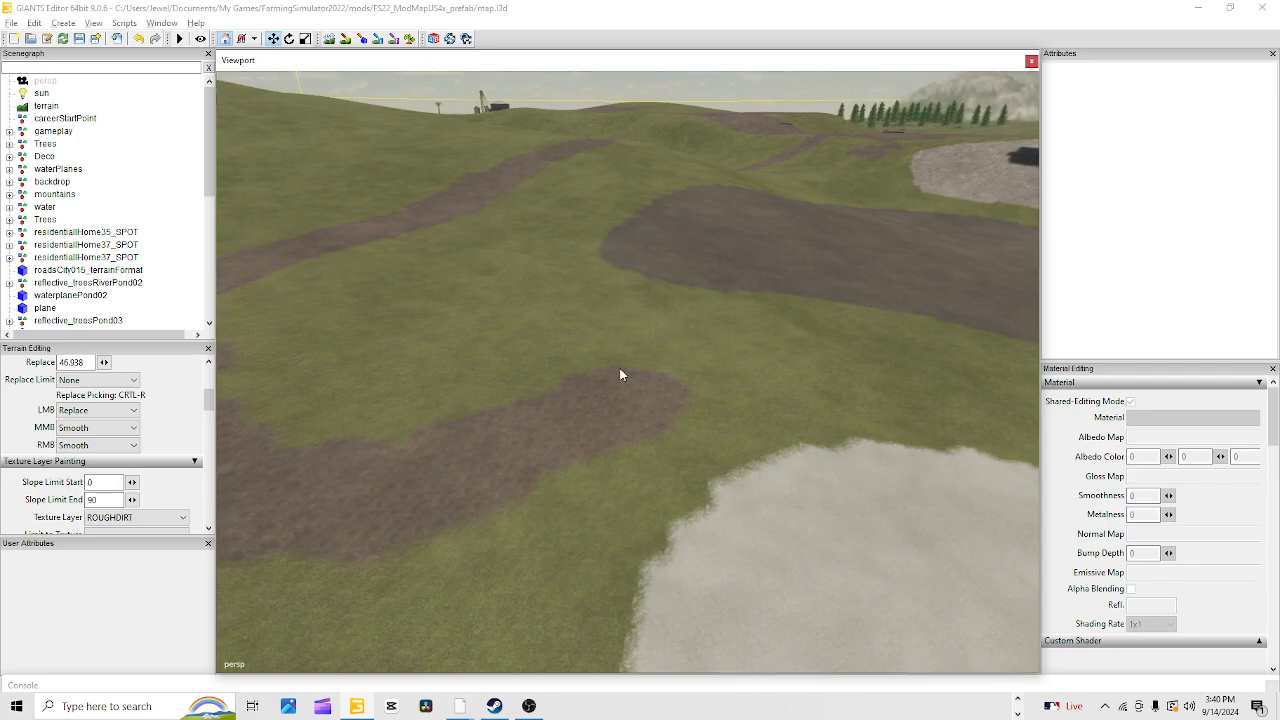
pyautogui.keyDown('alt'); pyautogui.moveTo(620, 371); pyautogui.dragTo(523, 486); pyautogui.keyUp('alt')
pyautogui.scroll(3, 604, 471)
pyautogui.keyDown('alt'); pyautogui.moveTo(606, 471); pyautogui.dragTo(497, 471); pyautogui.keyUp('alt')
pyautogui.scroll(3, 697, 342)
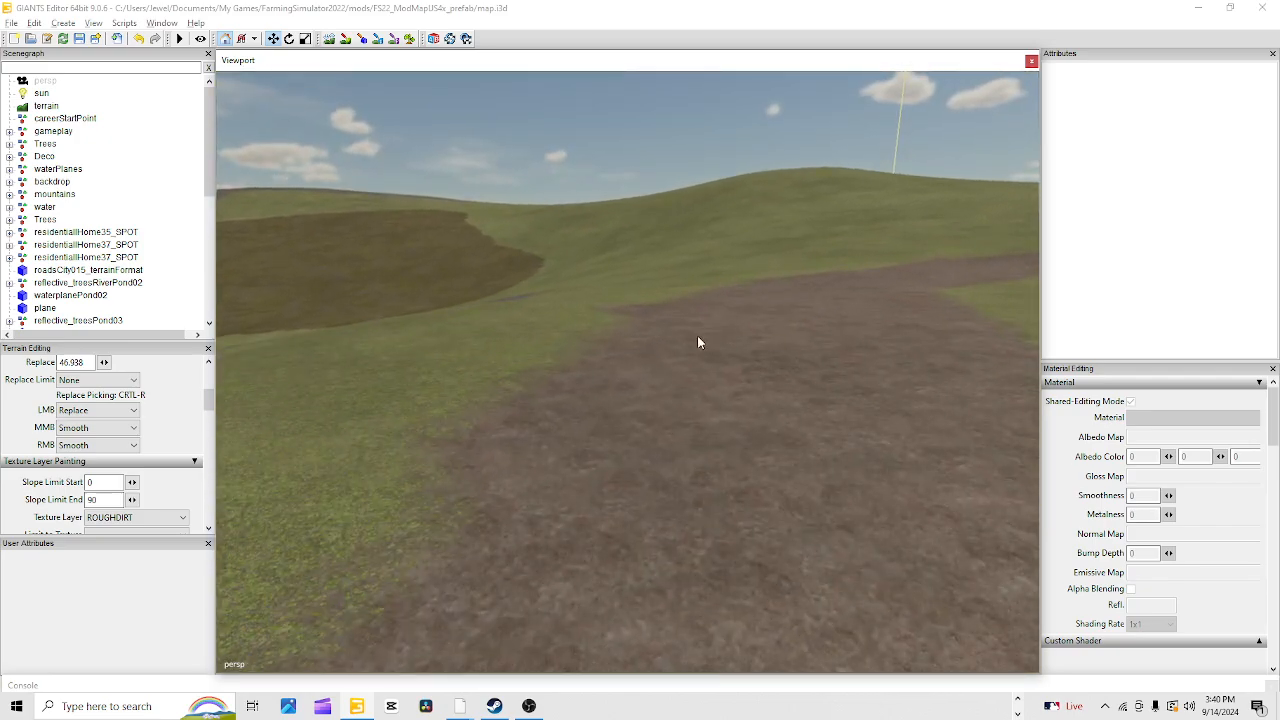
pyautogui.keyDown('alt'); pyautogui.moveTo(686, 407); pyautogui.dragTo(829, 443); pyautogui.keyUp('alt')
pyautogui.scroll(2, 829, 443)
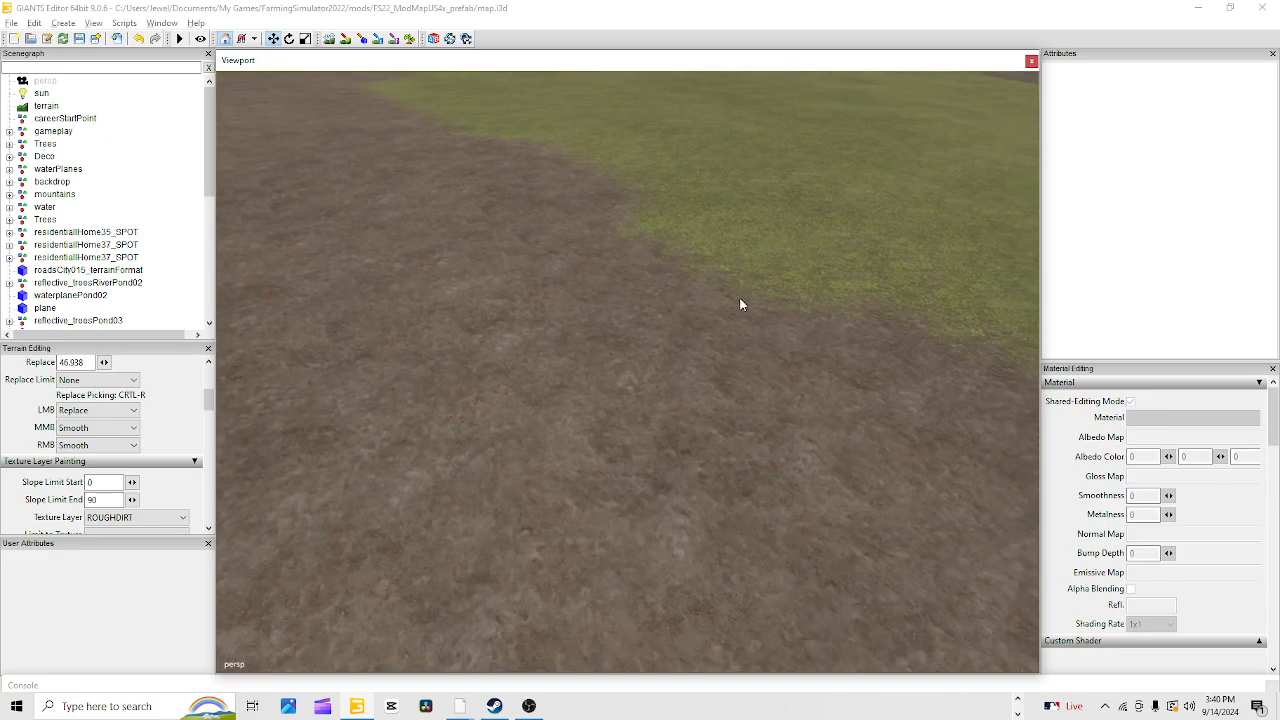
pyautogui.scroll(-5, 627, 467)
pyautogui.keyDown('alt'); pyautogui.moveTo(627, 467); pyautogui.dragTo(631, 426); pyautogui.keyUp('alt')
pyautogui.keyDown('alt'); pyautogui.moveTo(631, 426); pyautogui.dragTo(803, 226, button='right'); pyautogui.keyUp('alt')
pyautogui.keyDown('alt'); pyautogui.moveTo(511, 512); pyautogui.dragTo(514, 490); pyautogui.keyUp('alt')
pyautogui.keyDown('alt'); pyautogui.moveTo(514, 490); pyautogui.dragTo(741, 283, button='right'); pyautogui.keyUp('alt')
pyautogui.keyDown('alt'); pyautogui.moveTo(577, 363); pyautogui.dragTo(731, 403); pyautogui.keyUp('alt')
pyautogui.keyDown('alt'); pyautogui.moveTo(731, 403); pyautogui.dragTo(434, 617, button='right'); pyautogui.keyUp('alt')
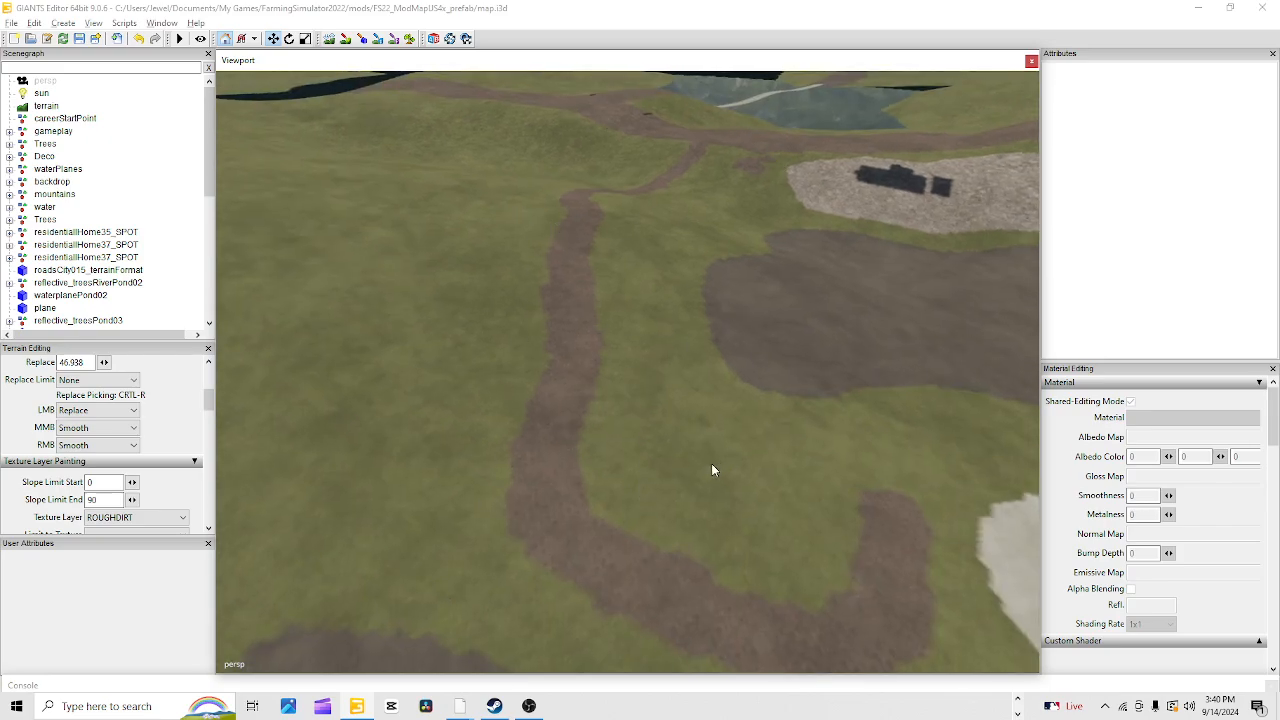
pyautogui.keyDown('alt'); pyautogui.moveTo(514, 486); pyautogui.dragTo(680, 400, button='right'); pyautogui.keyUp('alt')
pyautogui.keyDown('alt'); pyautogui.moveTo(571, 540); pyautogui.dragTo(562, 460); pyautogui.keyUp('alt')
pyautogui.keyDown('alt'); pyautogui.moveTo(514, 550); pyautogui.dragTo(680, 470, button='right'); pyautogui.keyUp('alt')
pyautogui.keyDown('alt'); pyautogui.moveTo(700, 525); pyautogui.dragTo(709, 566); pyautogui.keyUp('alt')
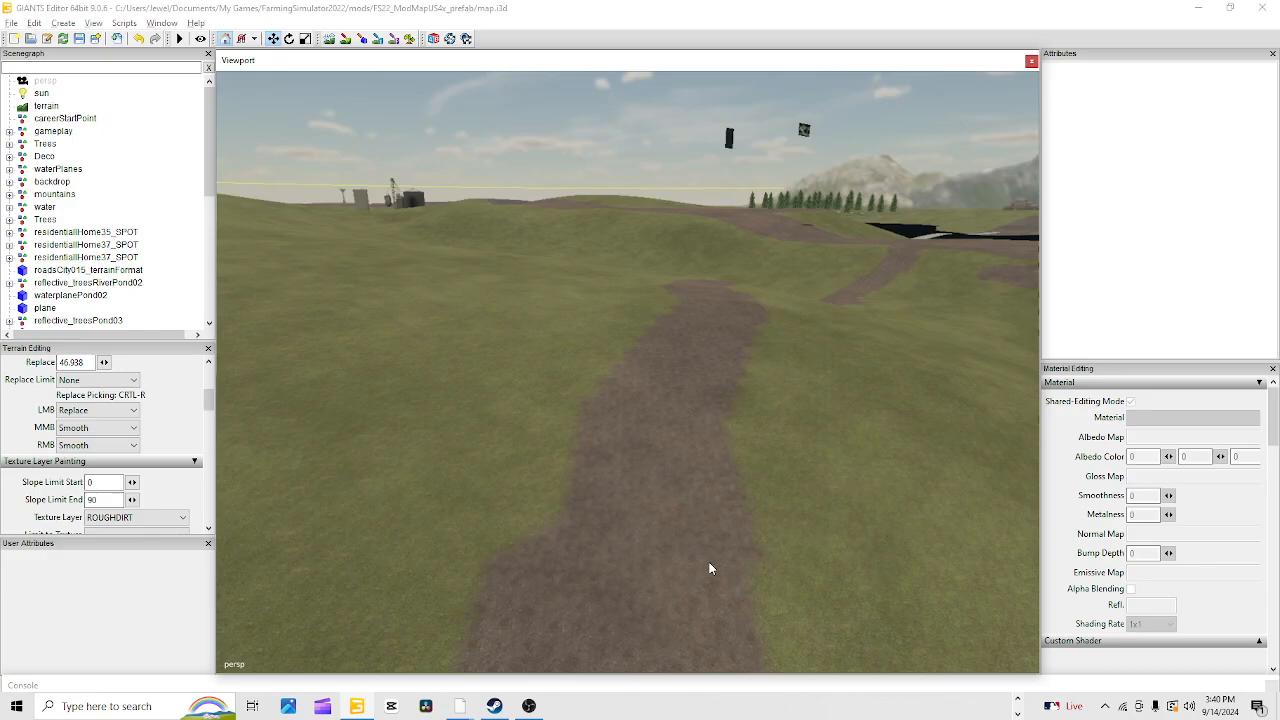
# Sample a replace height of 50.191 on the side road and level the road near the main-road junction
pyautogui.keyDown('alt'); pyautogui.moveTo(709, 568); pyautogui.dragTo(657, 389, button='right'); pyautogui.keyUp('alt')
pyautogui.keyDown('alt'); pyautogui.moveTo(666, 409); pyautogui.dragTo(640, 289); pyautogui.keyUp('alt')
pyautogui.keyDown('alt'); pyautogui.moveTo(491, 506); pyautogui.dragTo(669, 506); pyautogui.keyUp('alt')
pyautogui.keyDown('alt'); pyautogui.moveTo(677, 426); pyautogui.dragTo(391, 546); pyautogui.keyUp('alt')
pyautogui.keyDown('alt'); pyautogui.moveTo(477, 537); pyautogui.dragTo(654, 474); pyautogui.keyUp('alt')
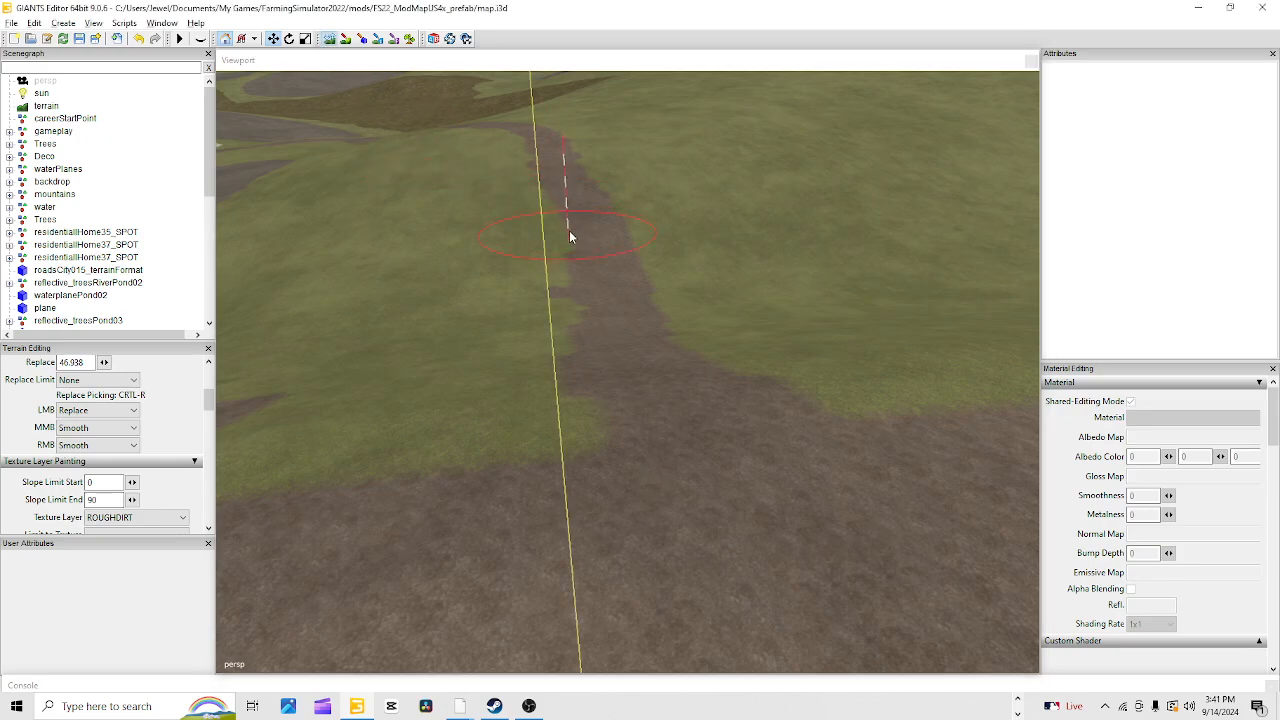
pyautogui.hotkey('ctrl', 'r')
pyautogui.moveTo(593, 219)
pyautogui.mouseDown()
pyautogui.moveTo(600, 290)
pyautogui.moveTo(580, 315)
pyautogui.moveTo(607, 366)
pyautogui.moveTo(650, 367)
pyautogui.mouseUp()
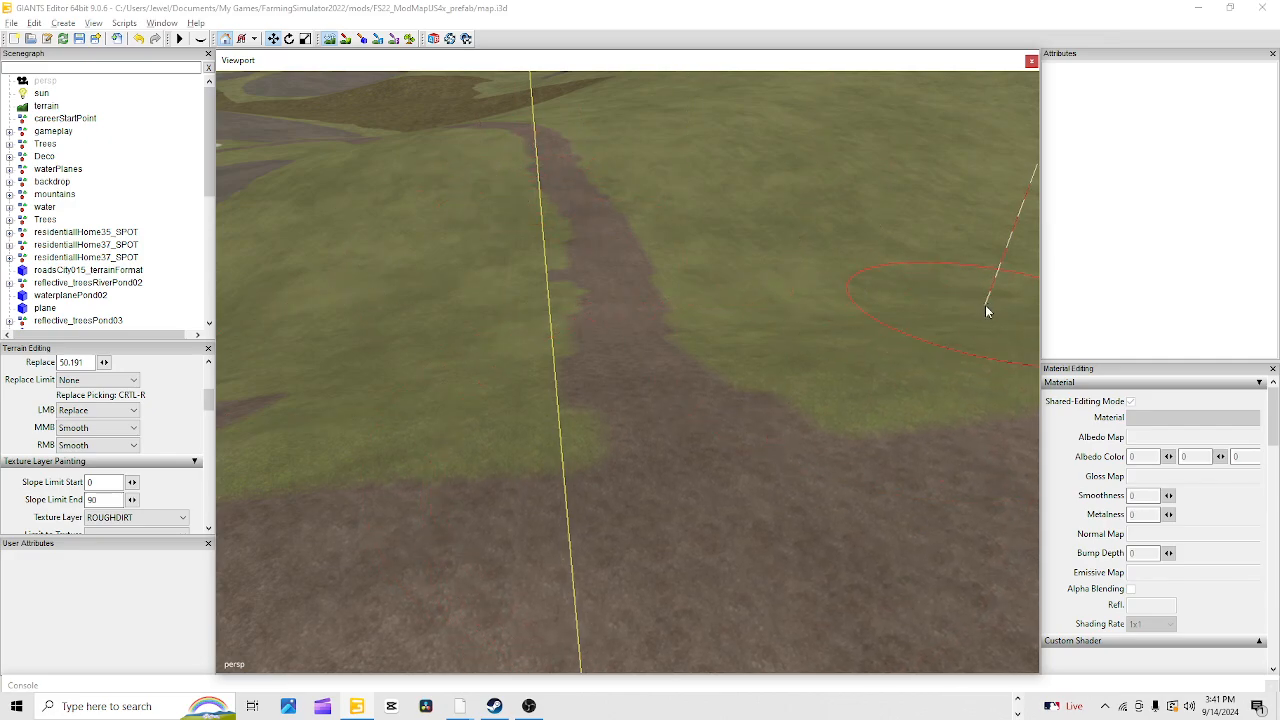
pyautogui.click(329, 40)
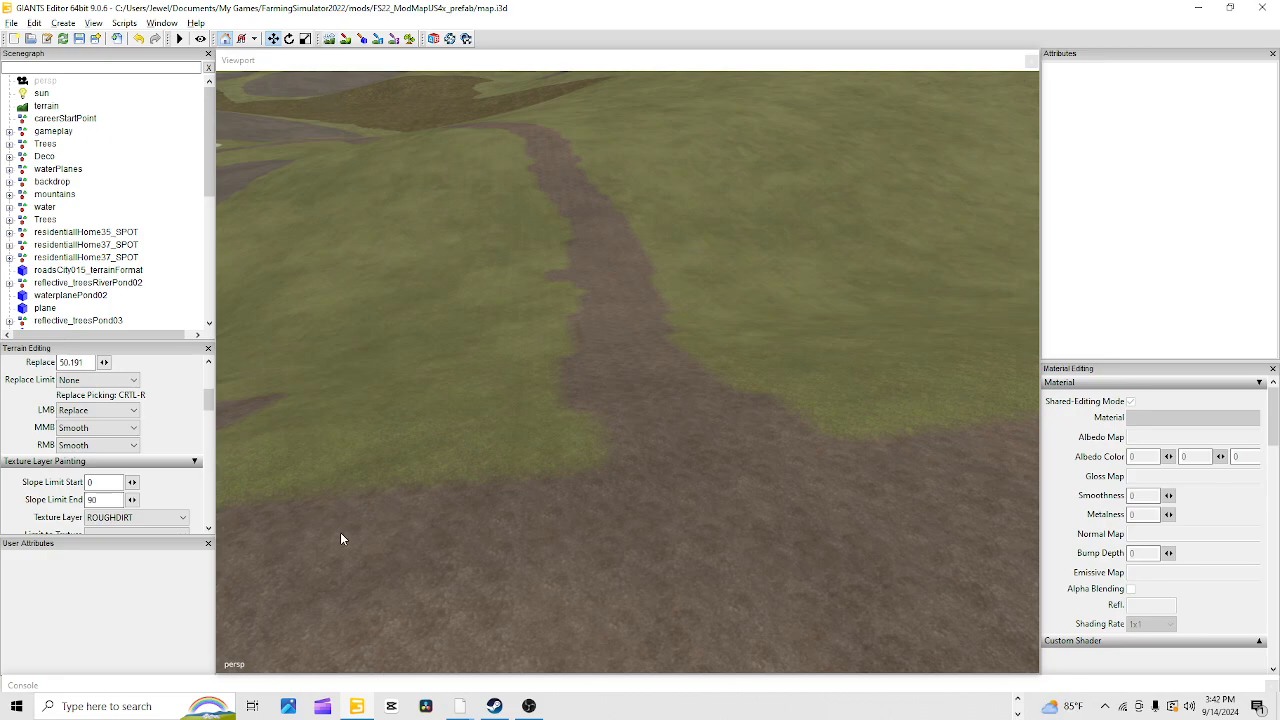
# Examine the reshaped road from the main-road junction along its uneven grass edge
pyautogui.scroll(3, 650, 430)
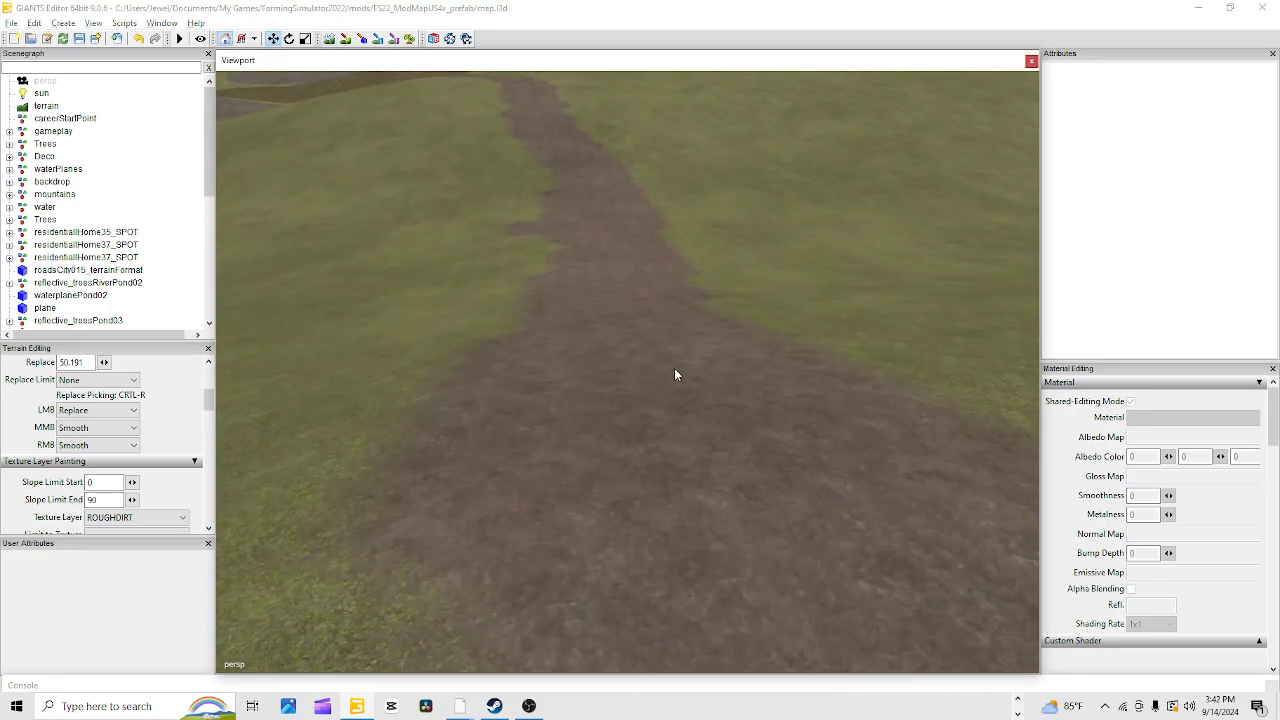
pyautogui.keyDown('alt'); pyautogui.moveTo(674, 368); pyautogui.dragTo(623, 444); pyautogui.keyUp('alt')
pyautogui.scroll(2, 696, 405)
pyautogui.scroll(2, 653, 316)
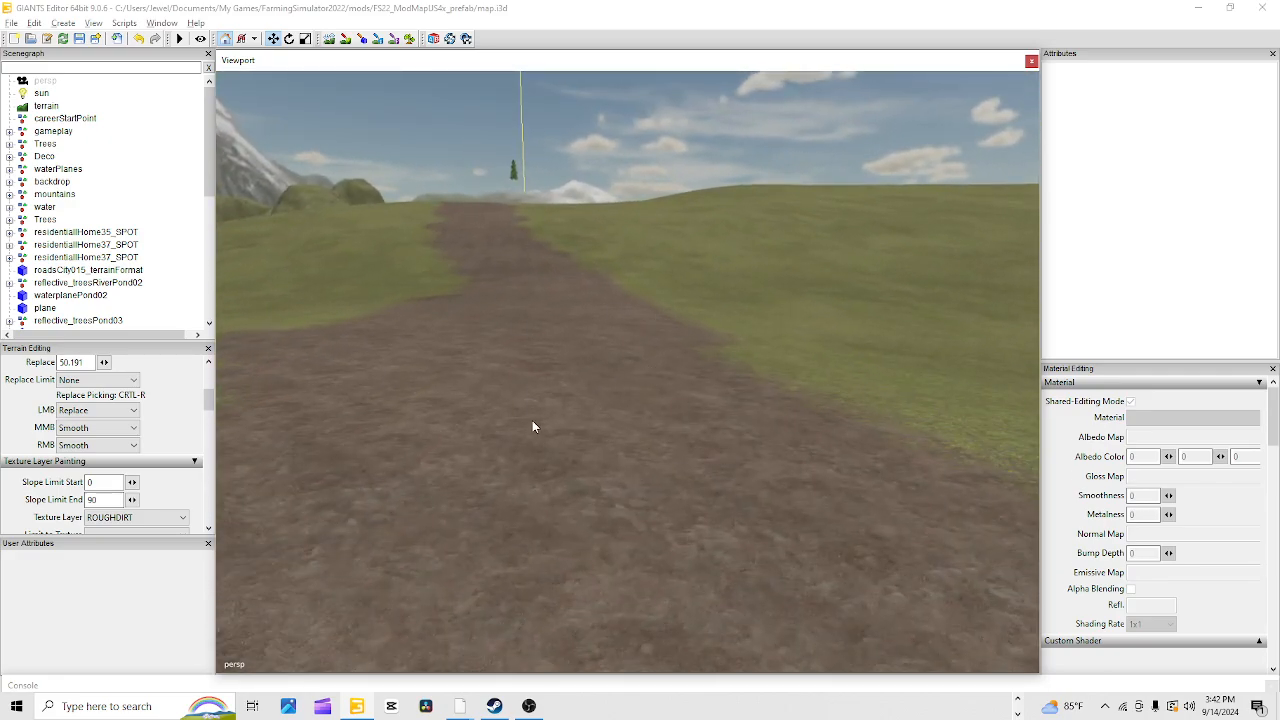
pyautogui.keyDown('alt'); pyautogui.moveTo(532, 421); pyautogui.dragTo(534, 409); pyautogui.keyUp('alt')
pyautogui.scroll(3, 534, 409)
pyautogui.keyDown('alt'); pyautogui.moveTo(617, 405); pyautogui.dragTo(574, 566); pyautogui.keyUp('alt')
pyautogui.scroll(2, 562, 446)
pyautogui.scroll(-3, 574, 566)
pyautogui.keyDown('alt'); pyautogui.moveTo(649, 530); pyautogui.dragTo(683, 539); pyautogui.keyUp('alt')
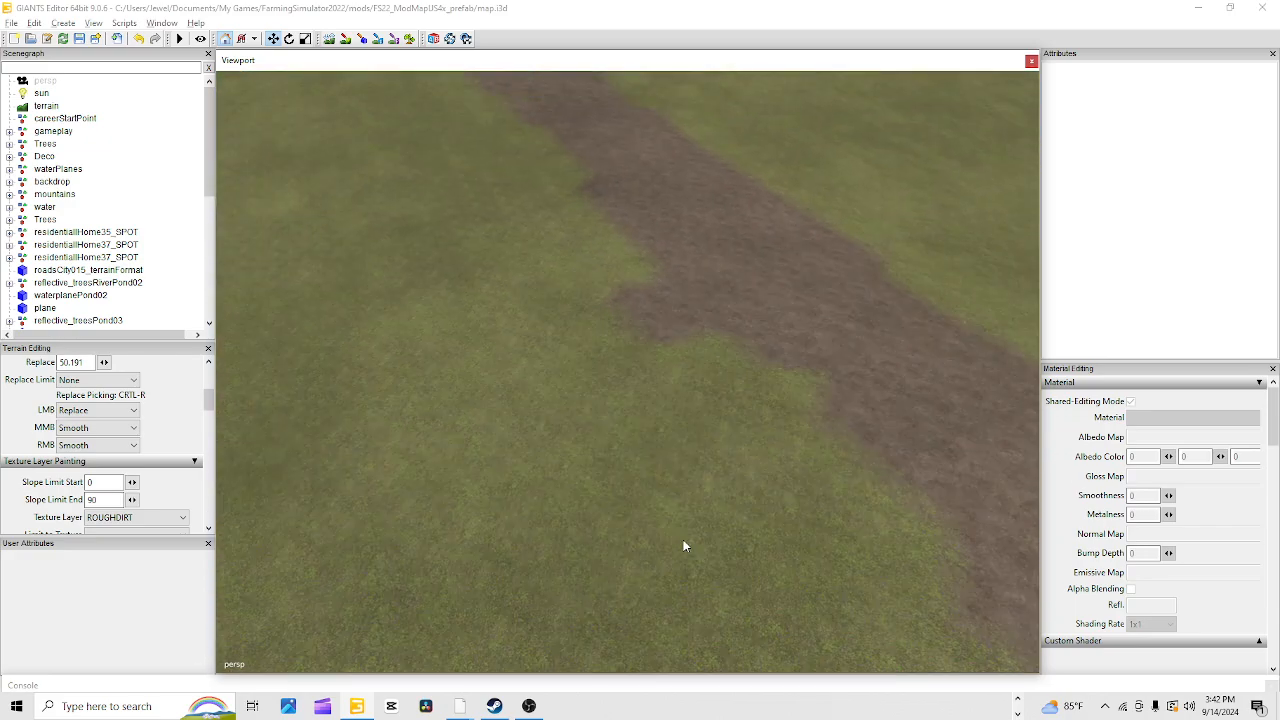
# Sample the GRASS texture layer and paint away the dirt spur and ragged edges on both sides of the road
pyautogui.scroll(-3, 683, 541)
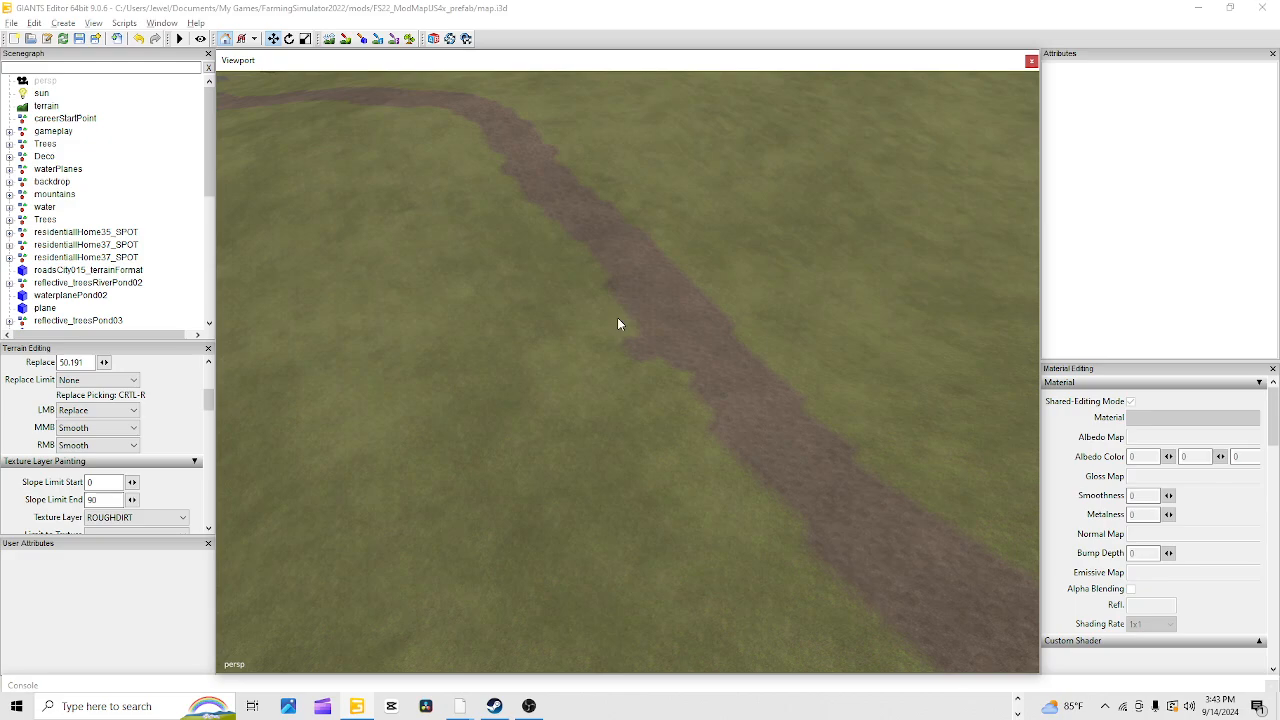
pyautogui.click(344, 39)
pyautogui.hotkey('ctrl', 'e')
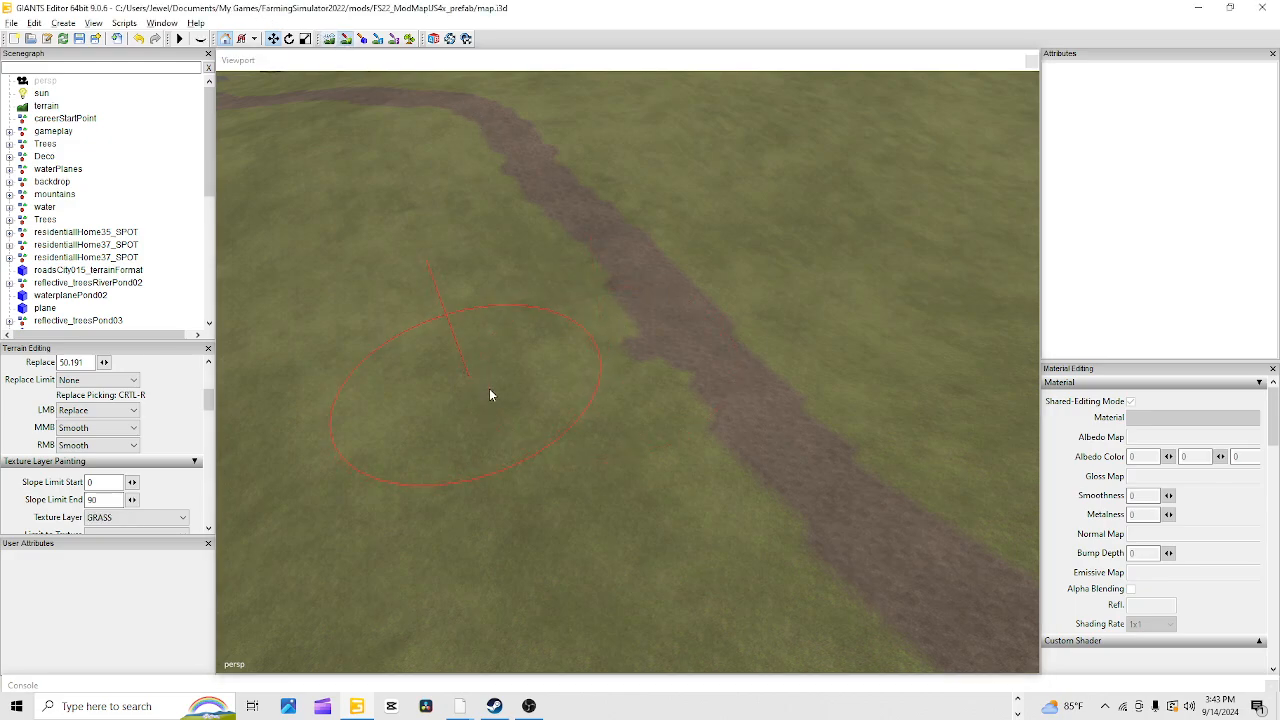
pyautogui.click(533, 392)
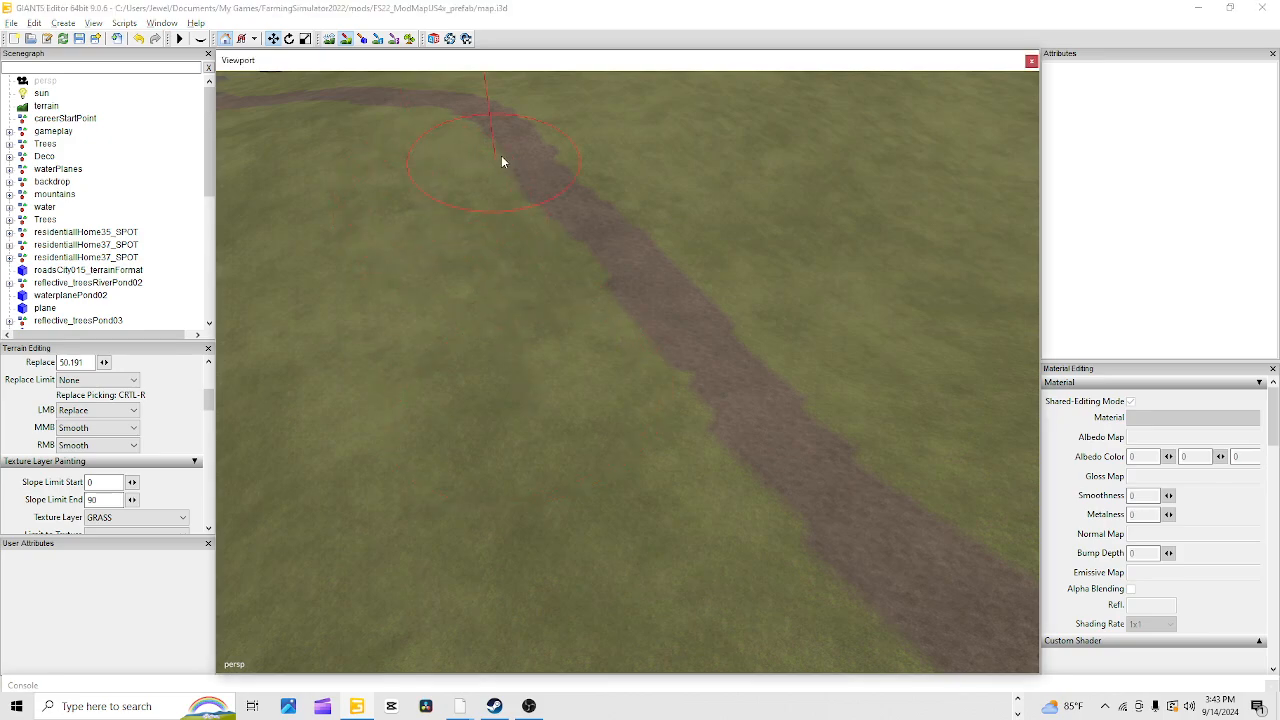
pyautogui.click(618, 130)
pyautogui.click(701, 204)
pyautogui.click(714, 228)
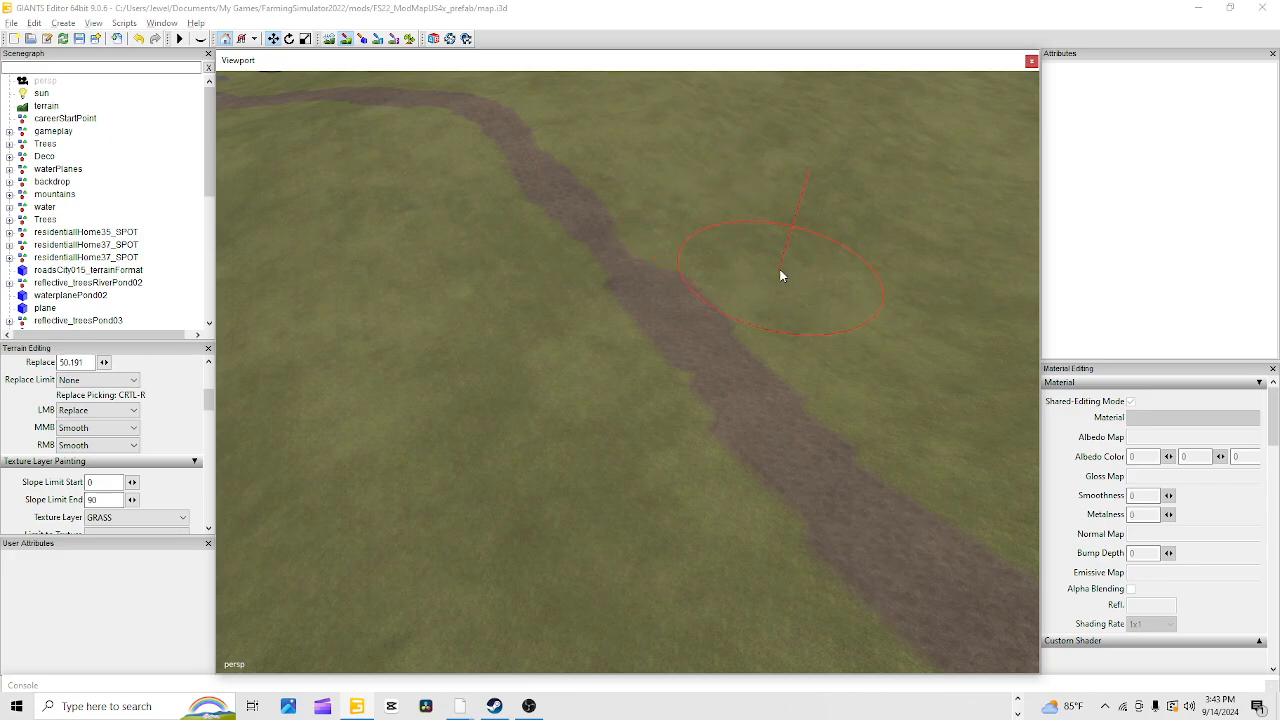
# Paint GRASS over the road's middle stretch and rejoin the two ends with a smaller ROUGHDIRT brush
pyautogui.click(683, 306)
pyautogui.click(740, 420)
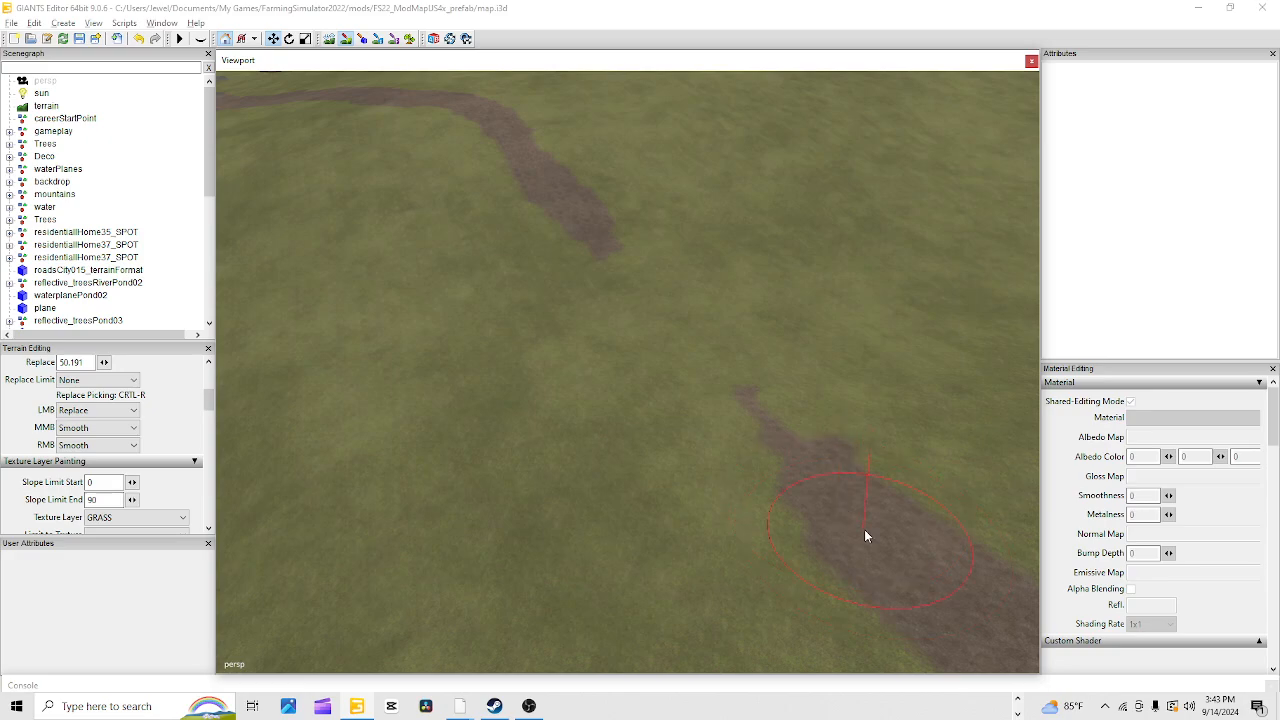
pyautogui.hotkey('ctrl', 't')
pyautogui.moveTo(781, 426); pyautogui.dragTo(727, 384)
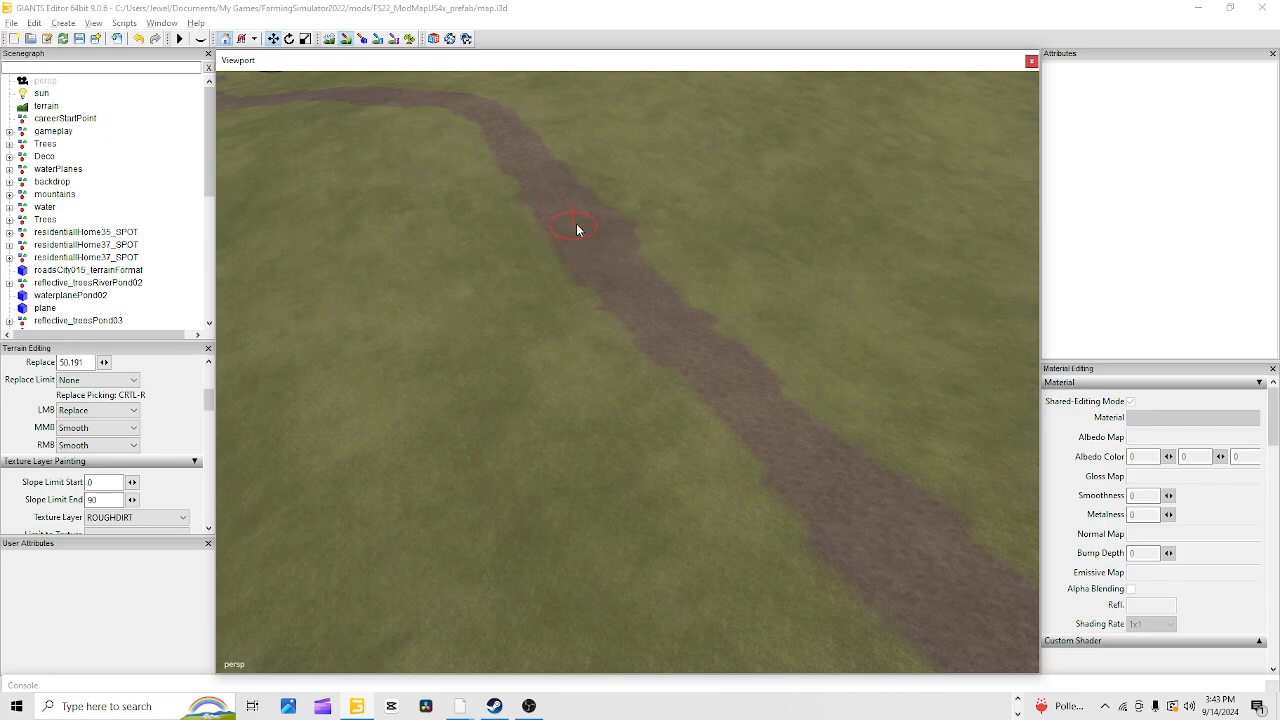
# Trim the side road's ragged edges with GRASS and fill out its middle bend with ROUGHDIRT
pyautogui.hotkey('ctrl', 'r')
pyautogui.moveTo(665, 235); pyautogui.dragTo(657, 235)
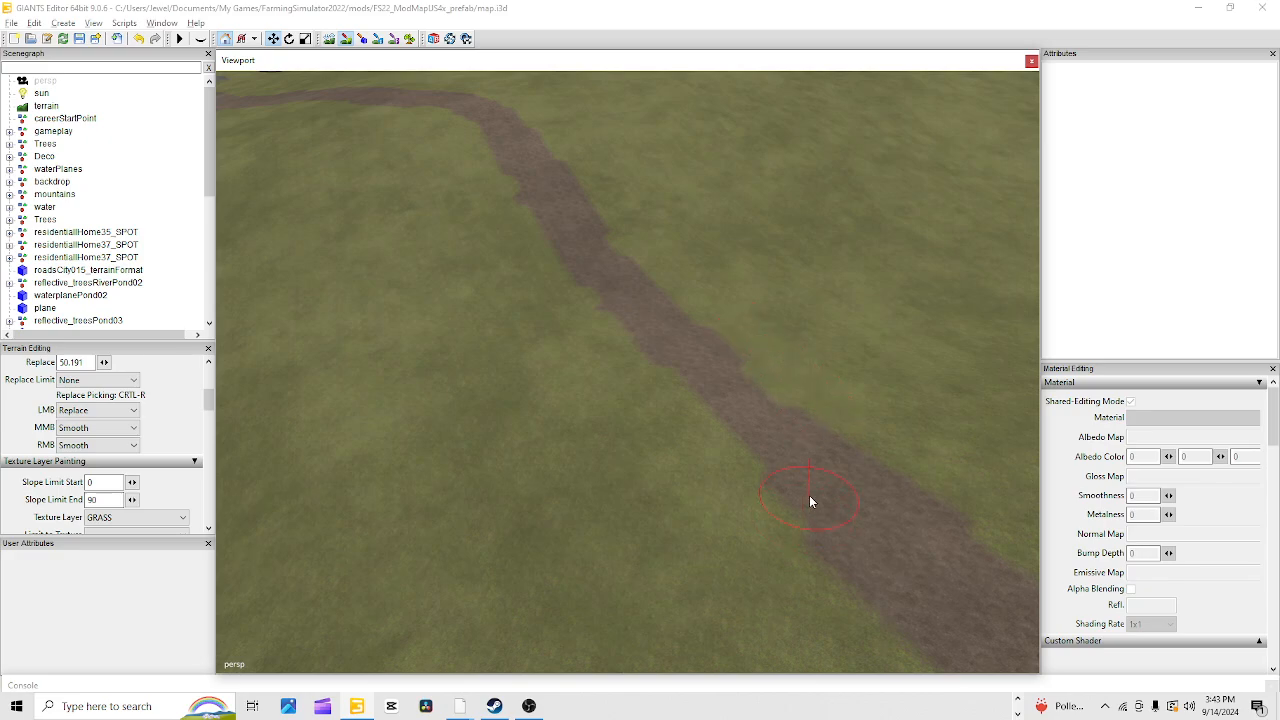
pyautogui.hotkey('ctrl', 't')
pyautogui.moveTo(816, 488)
pyautogui.mouseDown()
pyautogui.moveTo(827, 503)
pyautogui.moveTo(674, 350)
pyautogui.moveTo(657, 360)
pyautogui.moveTo(669, 309)
pyautogui.moveTo(636, 306)
pyautogui.moveTo(551, 252)
pyautogui.mouseUp()
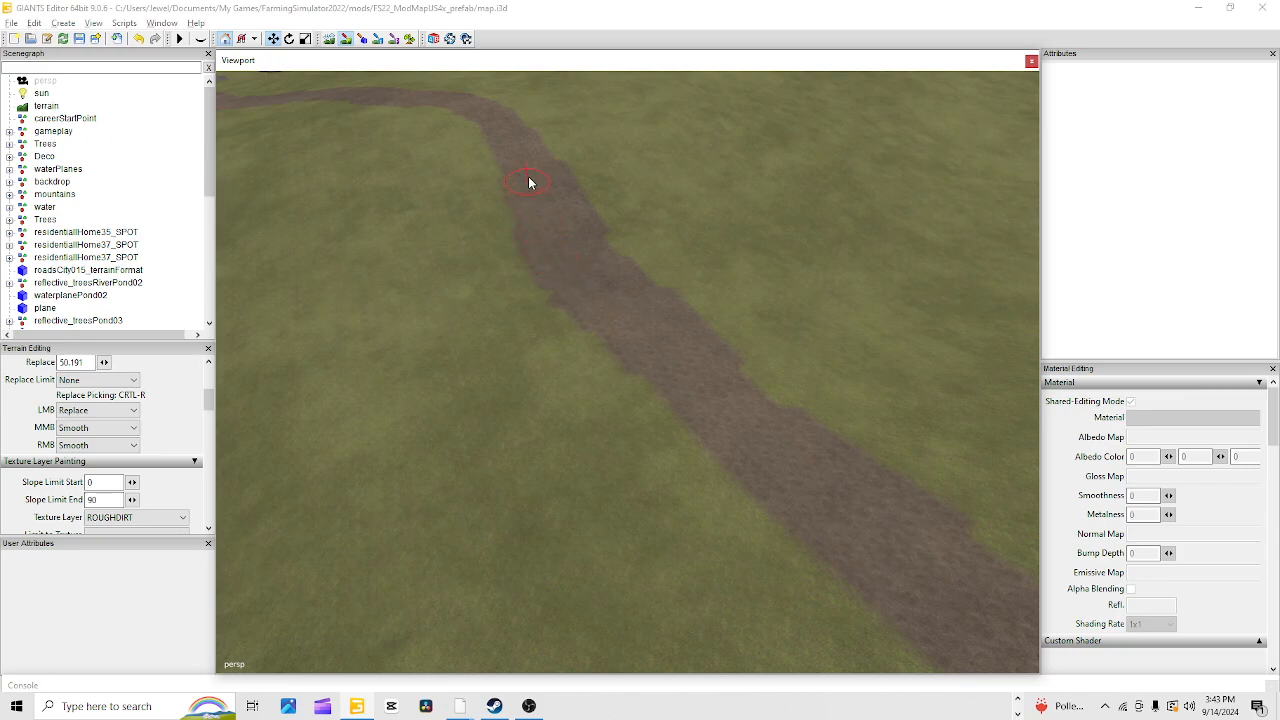
pyautogui.moveTo(528, 177); pyautogui.dragTo(583, 253)
pyautogui.hotkey('ctrl', 'r')
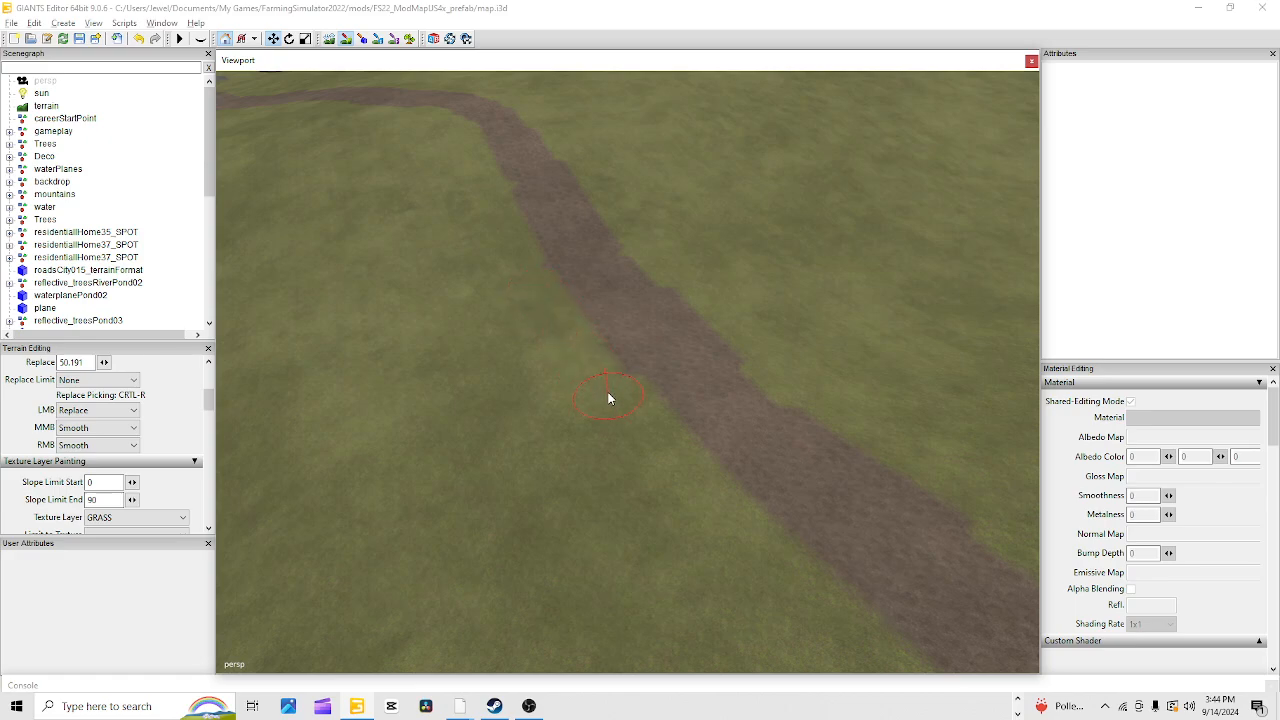
pyautogui.keyDown('ctrl'); pyautogui.rightClick(670, 353); pyautogui.keyUp('ctrl')
pyautogui.moveTo(669, 350); pyautogui.dragTo(642, 296)
pyautogui.click(350, 38)
# Paint GRASS over the stray dirt patch beside the side road and tidy the road's mouth at the main road
pyautogui.keyDown('alt'); pyautogui.moveTo(708, 450); pyautogui.dragTo(739, 198); pyautogui.keyUp('alt')
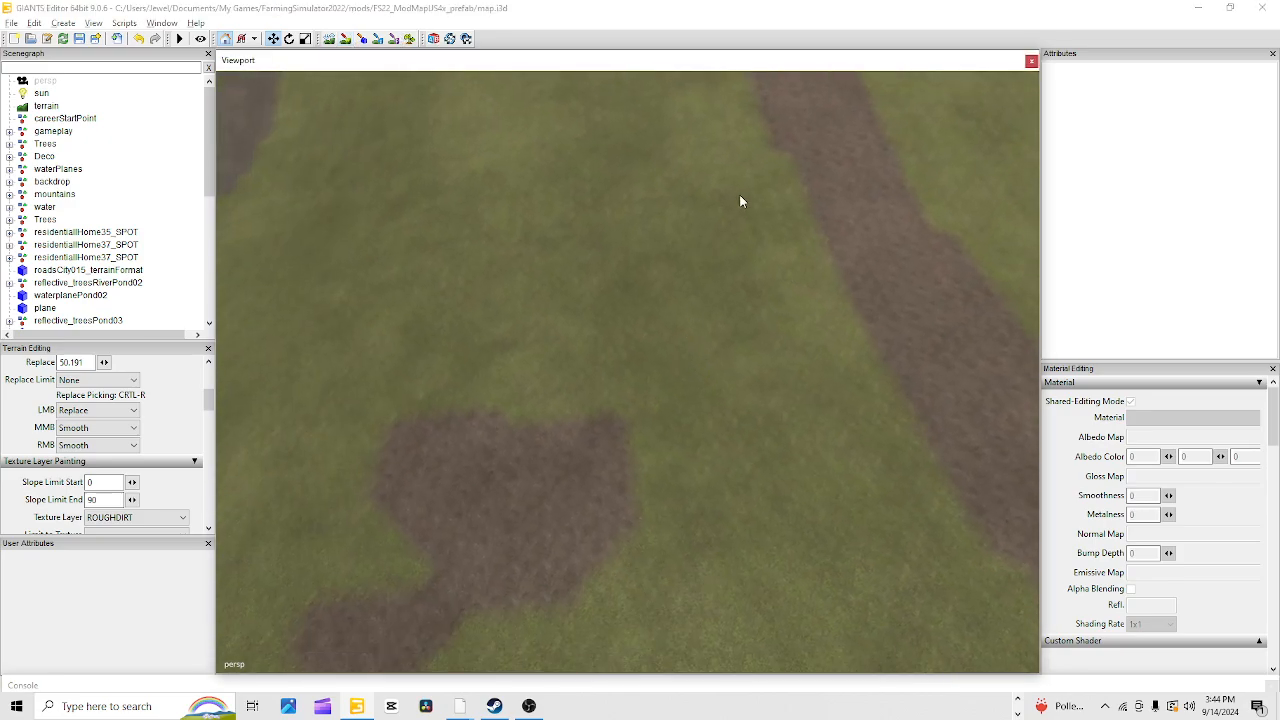
pyautogui.scroll(-5, 820, 150)
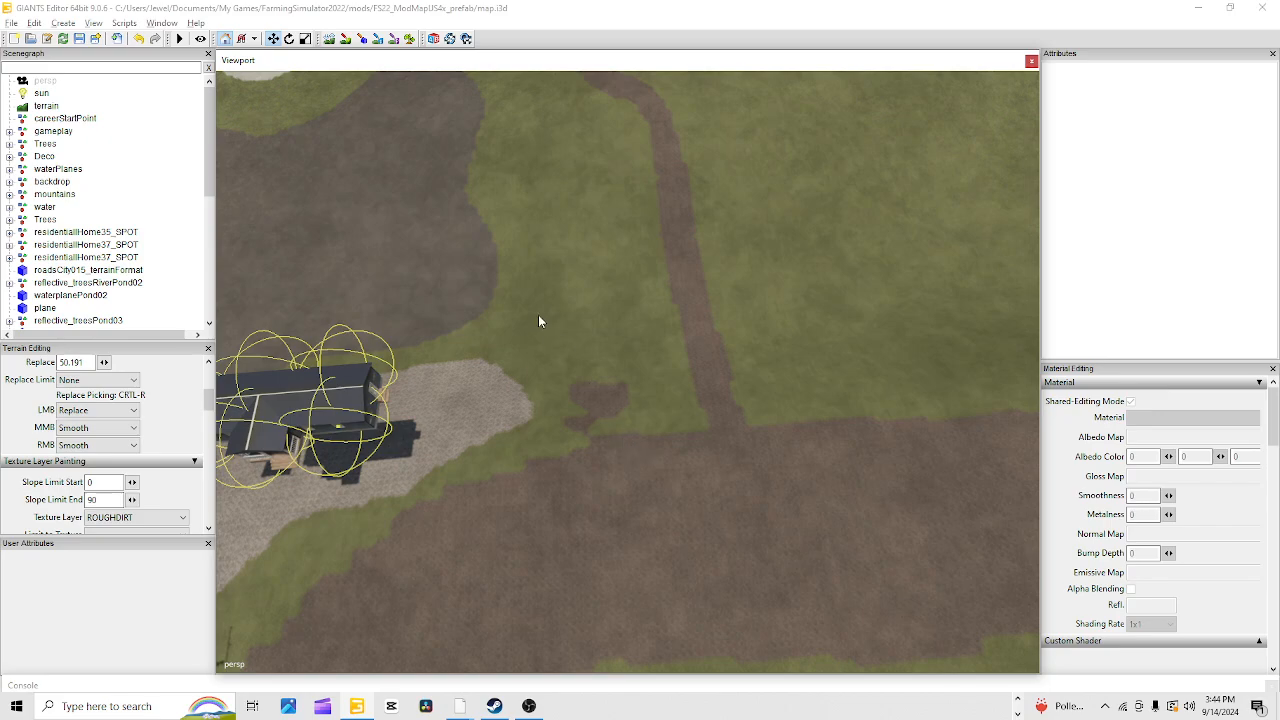
pyautogui.click(348, 38)
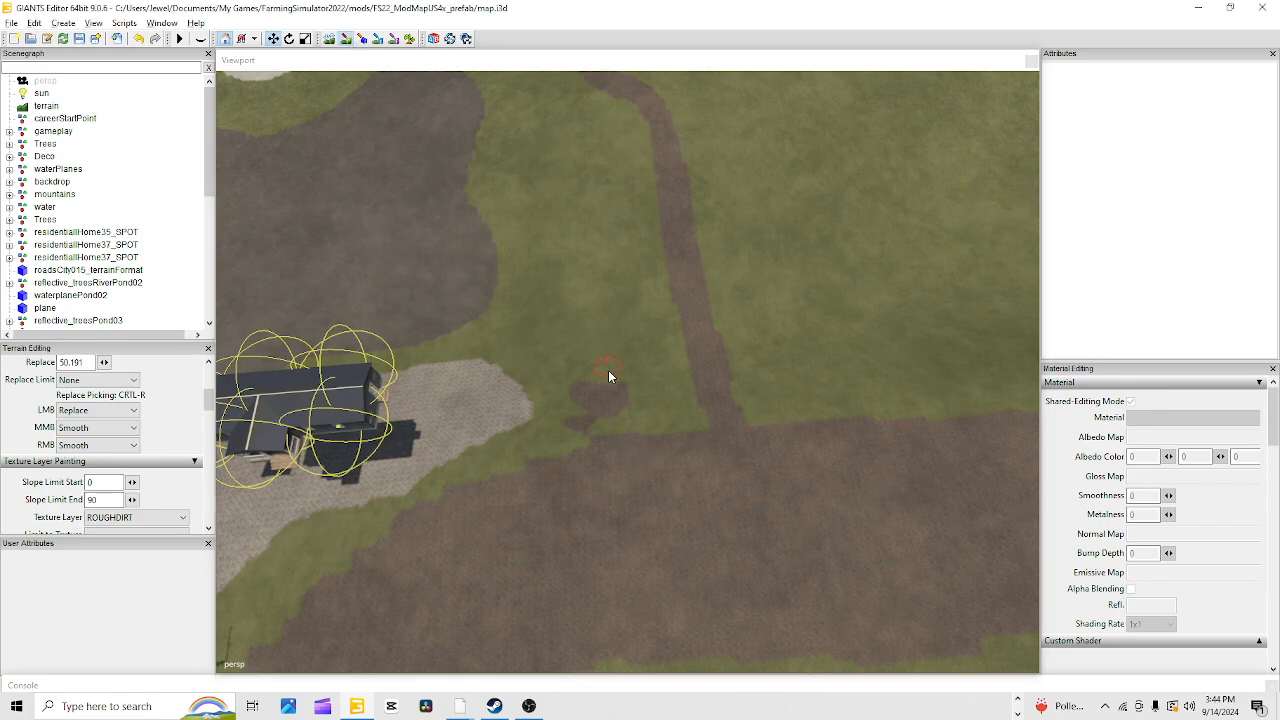
pyautogui.hotkey('ctrl', 'r')
pyautogui.moveTo(608, 375)
pyautogui.mouseDown()
pyautogui.moveTo(609, 394)
pyautogui.moveTo(585, 365)
pyautogui.mouseUp()
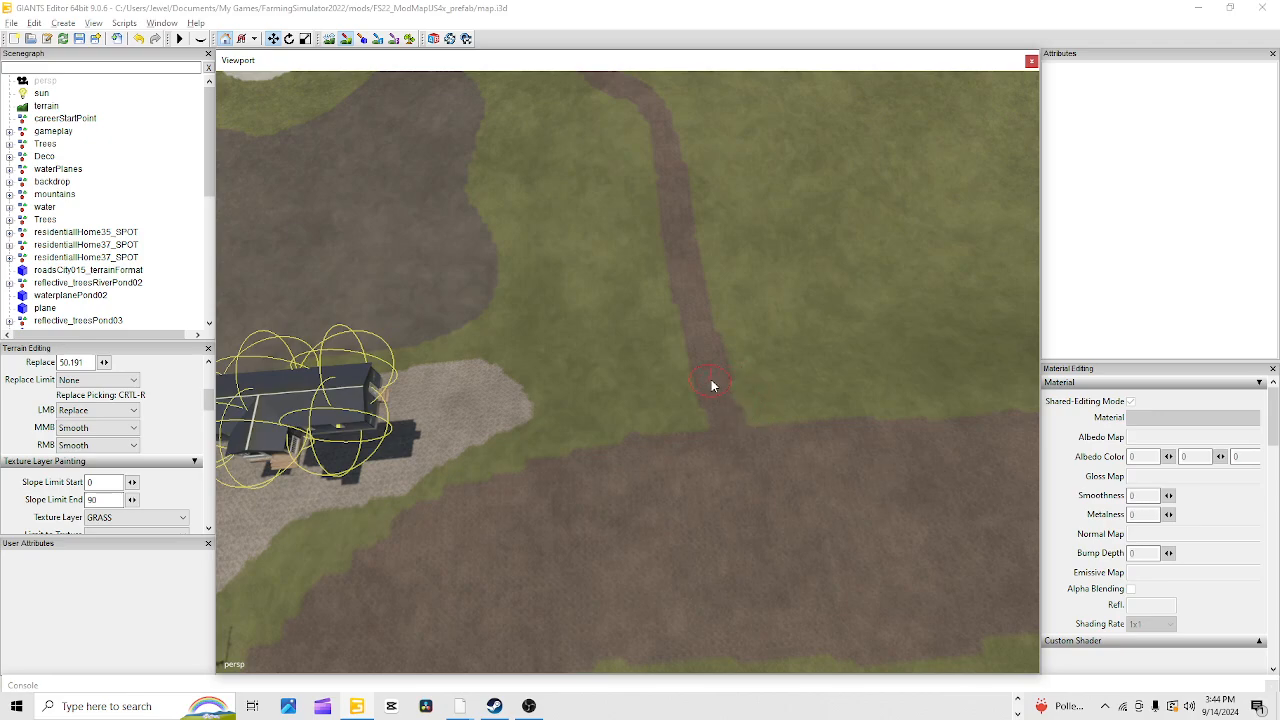
pyautogui.hotkey('ctrl', 'r')
pyautogui.moveTo(720, 418); pyautogui.dragTo(742, 398)
pyautogui.hotkey('ctrl', 'r')
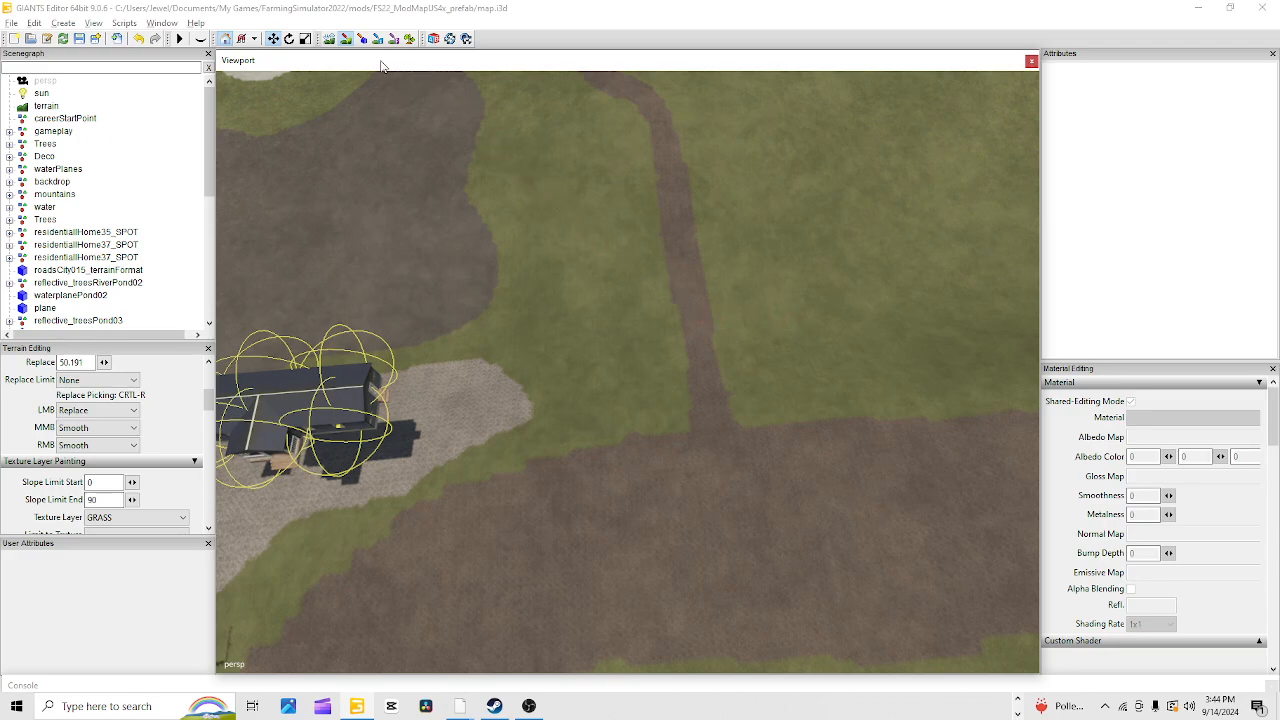
pyautogui.click(343, 41)
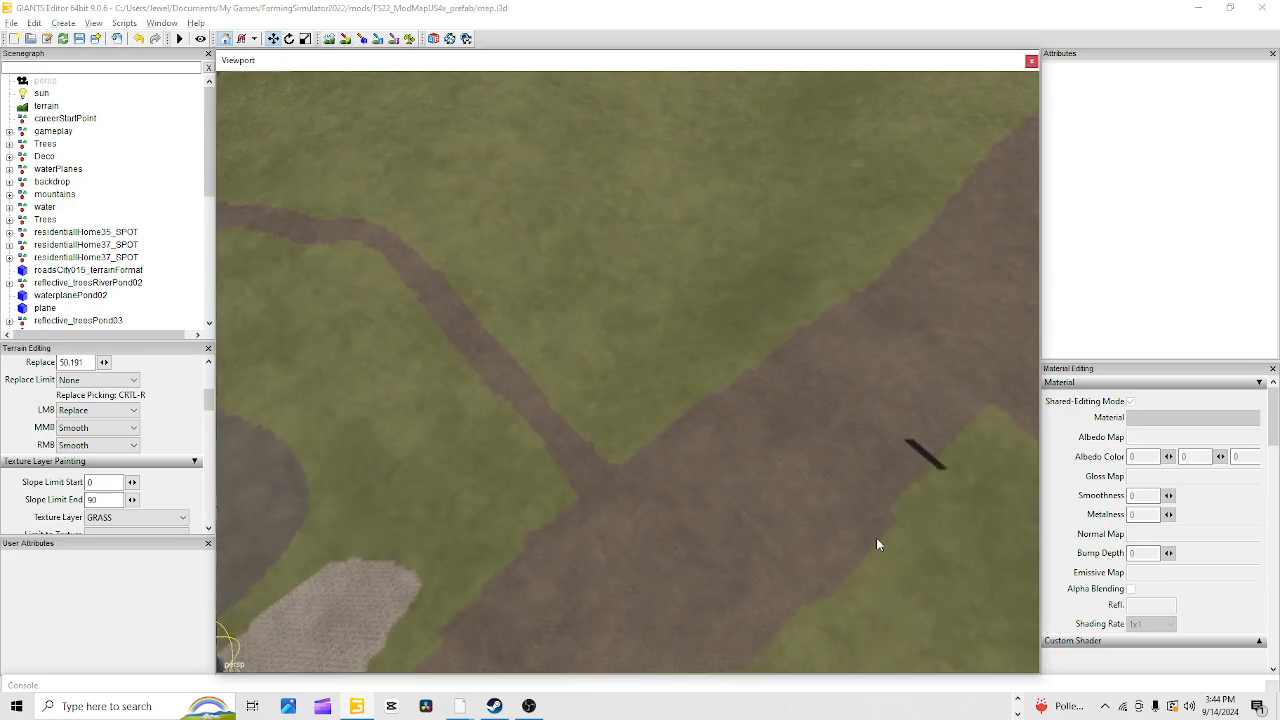
# Examine the main dirt road from the side-road junction to the fork for uneven ground
pyautogui.keyDown('alt'); pyautogui.moveTo(877, 539); pyautogui.dragTo(927, 504); pyautogui.keyUp('alt')
pyautogui.scroll(4, 843, 286)
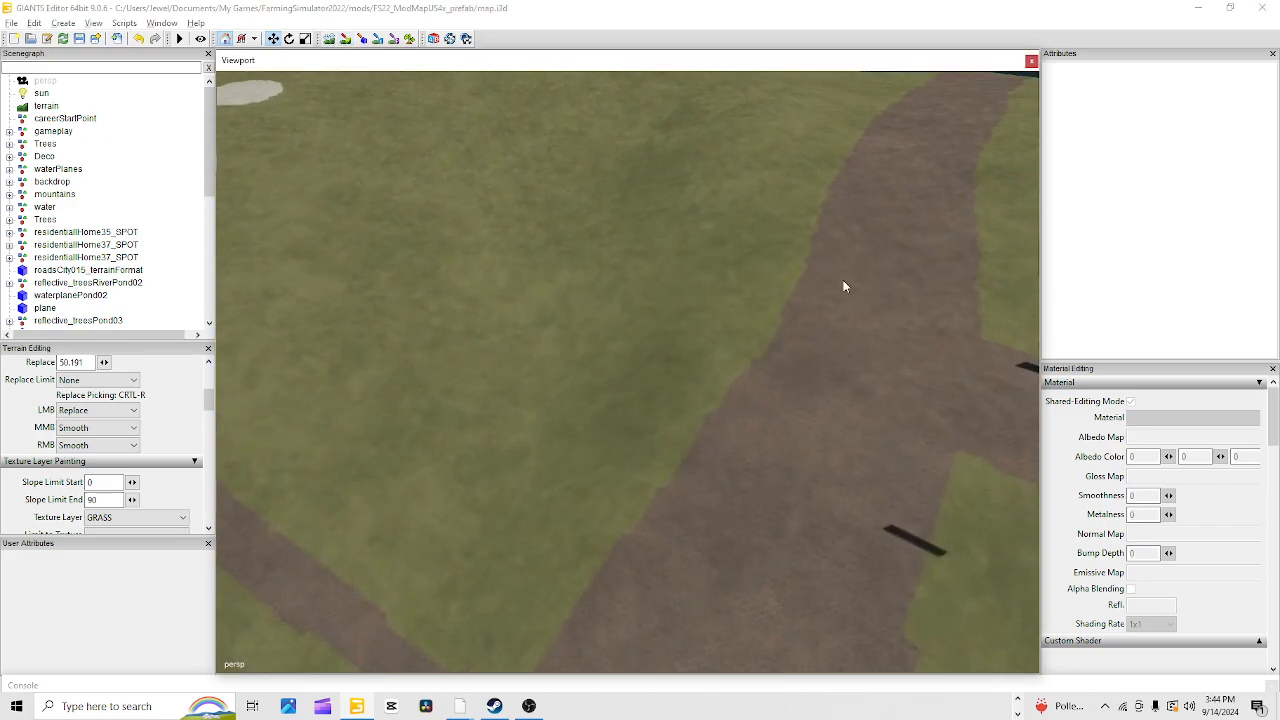
pyautogui.keyDown('alt'); pyautogui.moveTo(843, 300); pyautogui.dragTo(752, 502); pyautogui.keyUp('alt')
pyautogui.scroll(3, 797, 442)
pyautogui.keyDown('alt'); pyautogui.moveTo(798, 442); pyautogui.dragTo(747, 540); pyautogui.keyUp('alt')
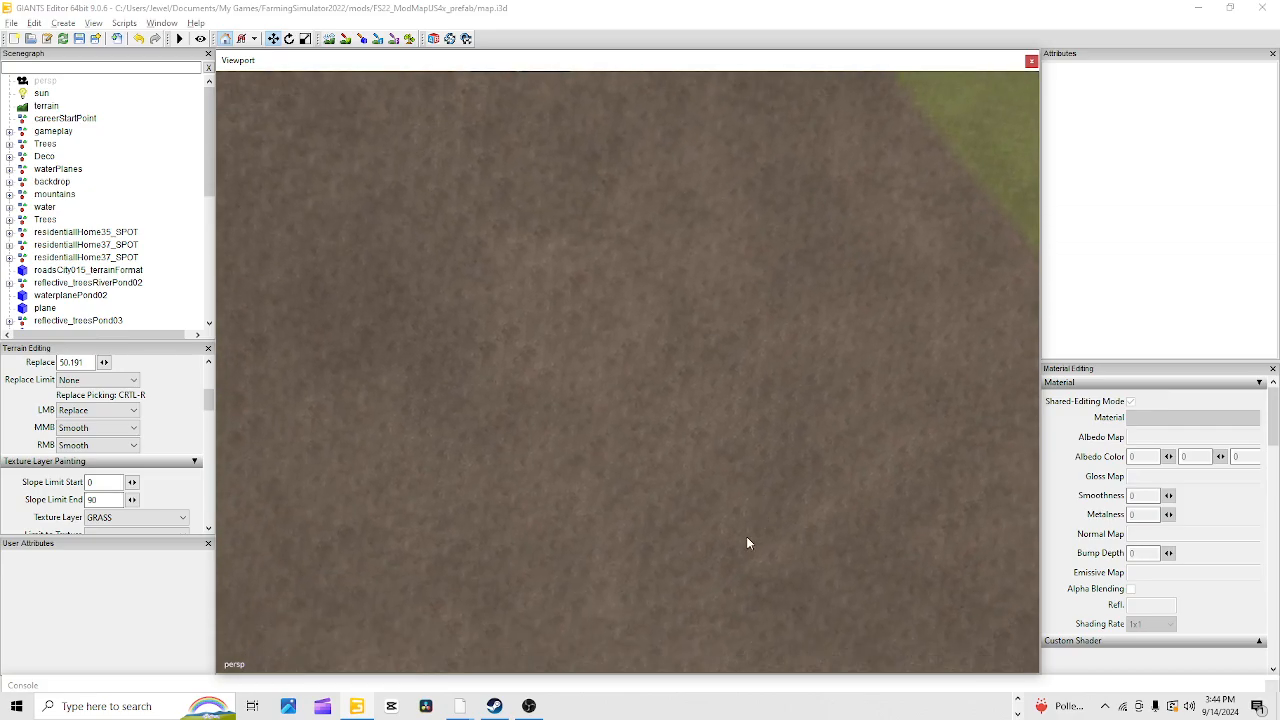
pyautogui.scroll(3, 800, 402)
pyautogui.keyDown('alt'); pyautogui.moveTo(801, 402); pyautogui.dragTo(714, 314); pyautogui.keyUp('alt')
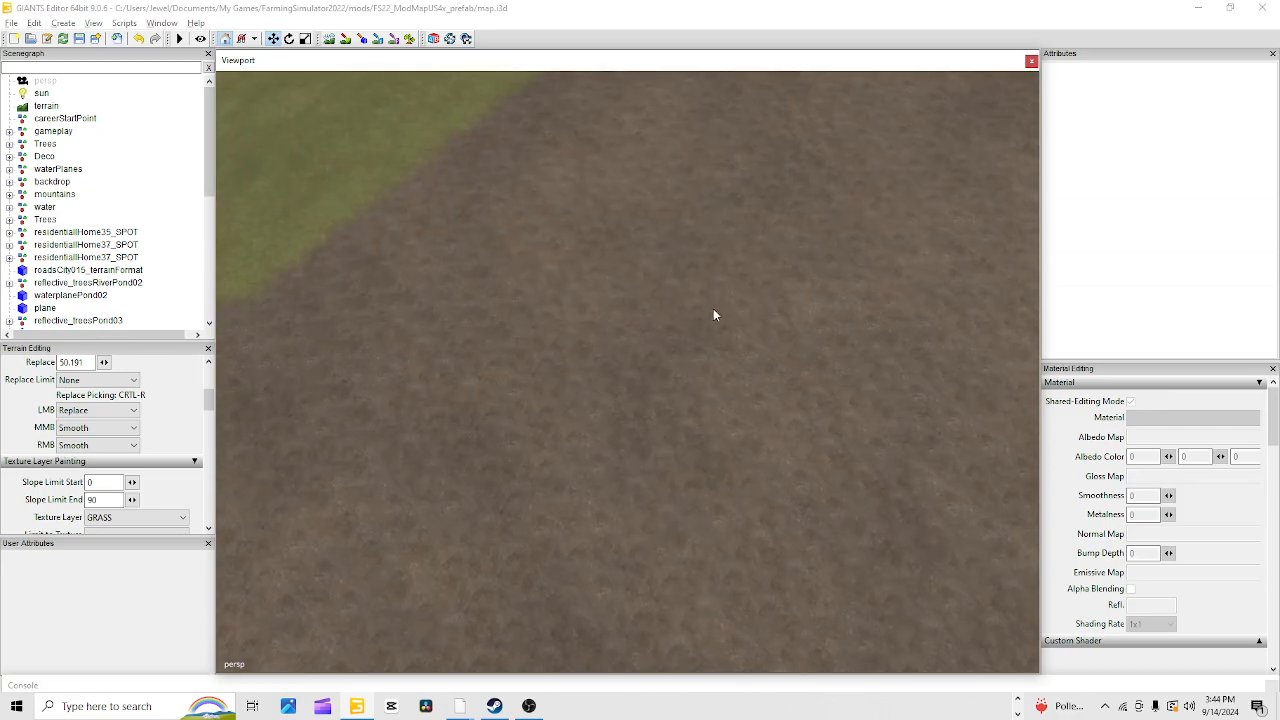
pyautogui.scroll(-5, 705, 280)
pyautogui.keyDown('alt'); pyautogui.moveTo(705, 265); pyautogui.dragTo(648, 246); pyautogui.keyUp('alt')
pyautogui.scroll(-4, 640, 290)
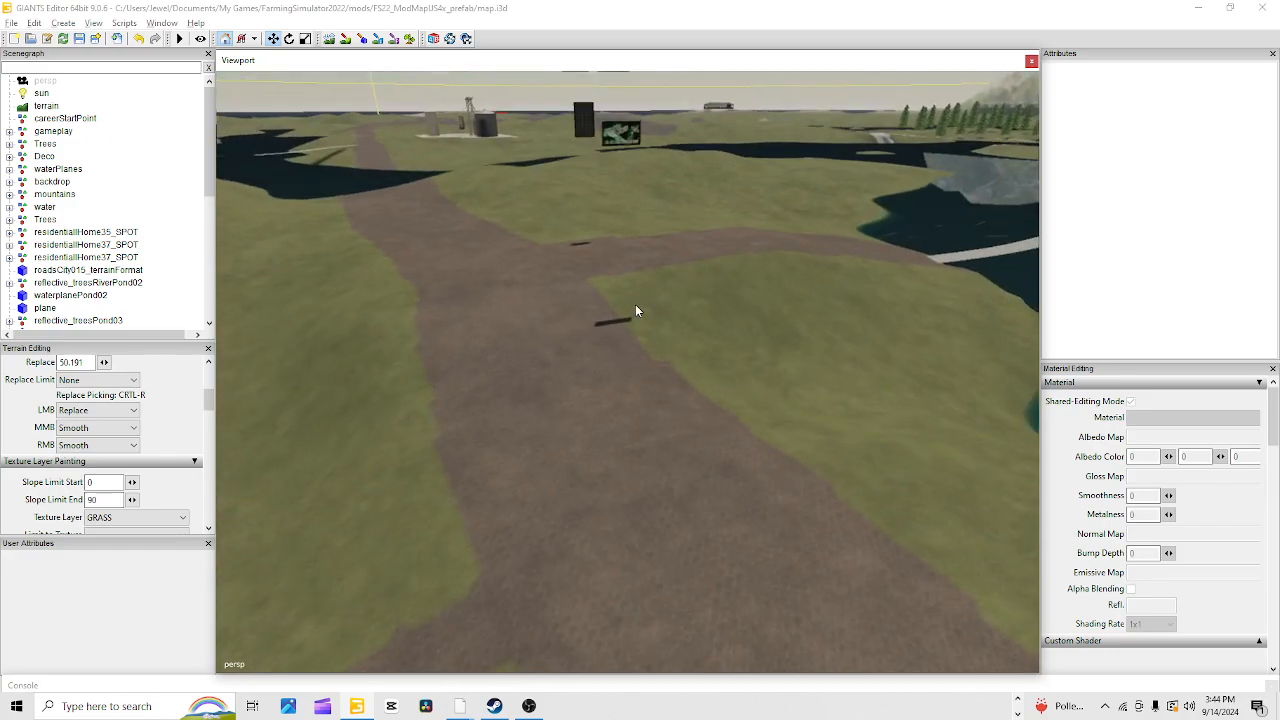
pyautogui.keyDown('alt'); pyautogui.moveTo(737, 411); pyautogui.dragTo(709, 444); pyautogui.keyUp('alt')
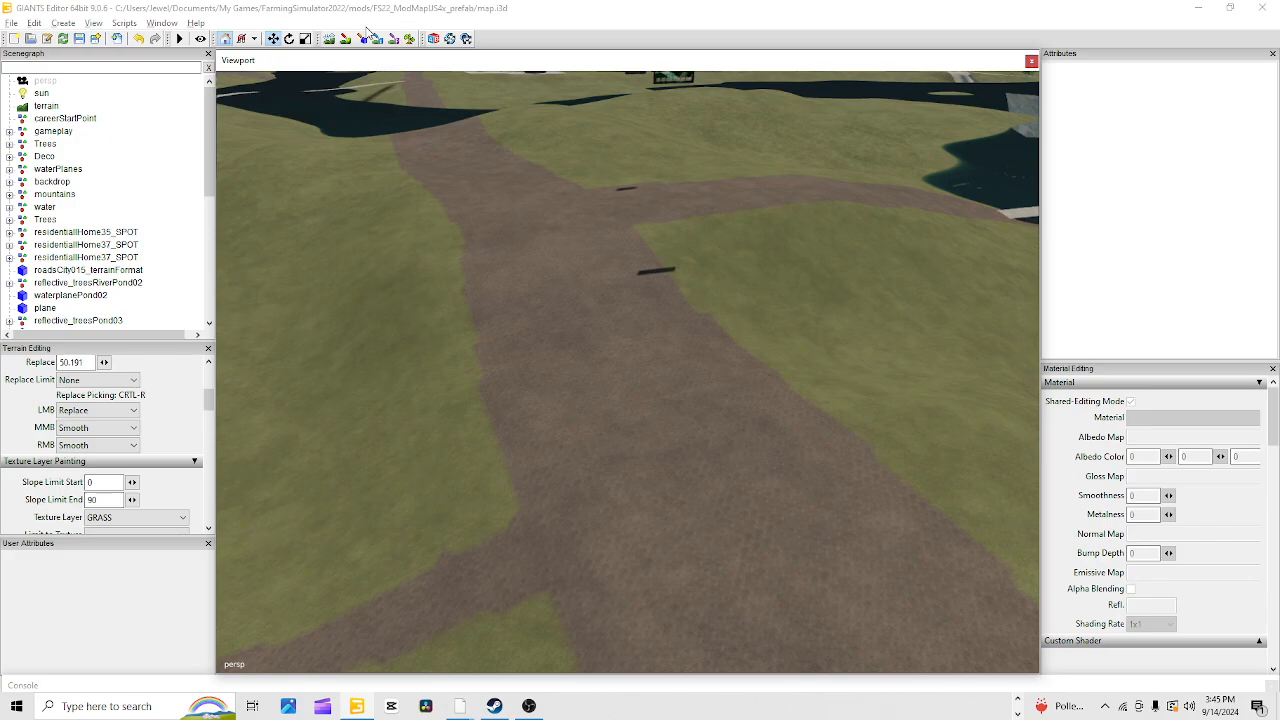
# Sample a replace height of 63.138 and level the terrain across the main road and its fork to it
pyautogui.click(329, 38)
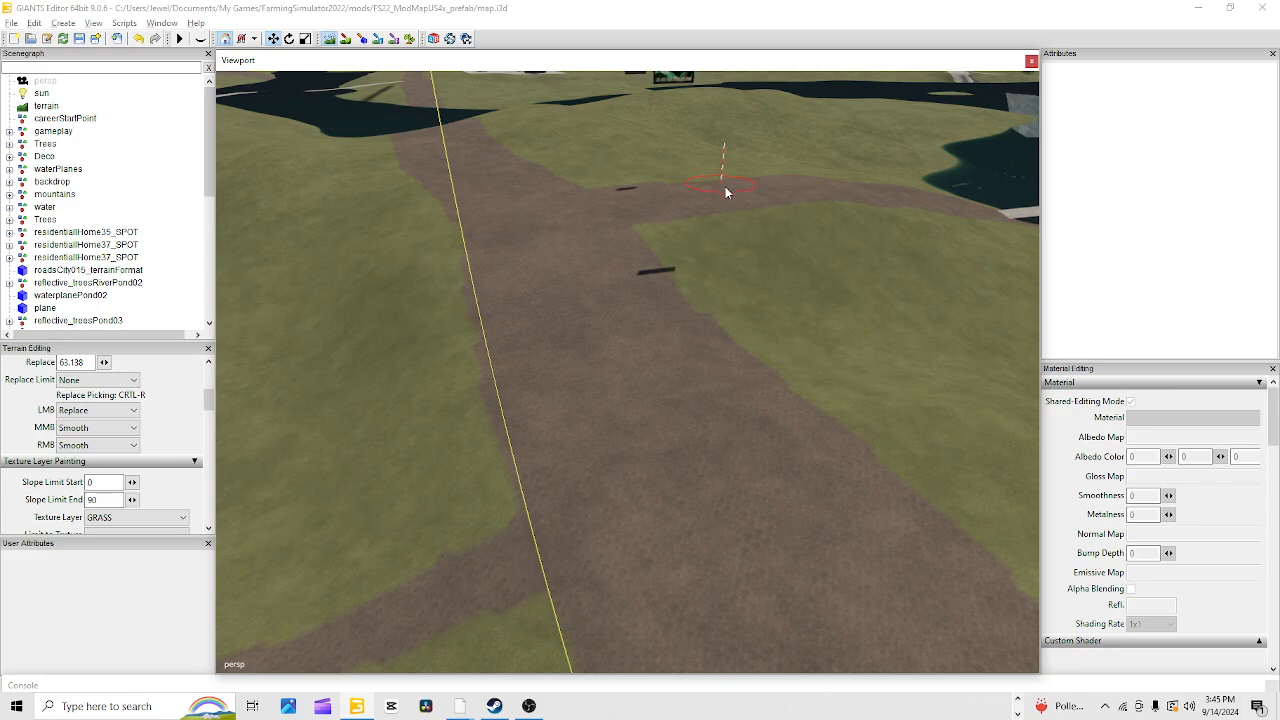
pyautogui.moveTo(726, 192)
pyautogui.mouseDown()
pyautogui.moveTo(766, 223)
pyautogui.moveTo(785, 219)
pyautogui.mouseUp()
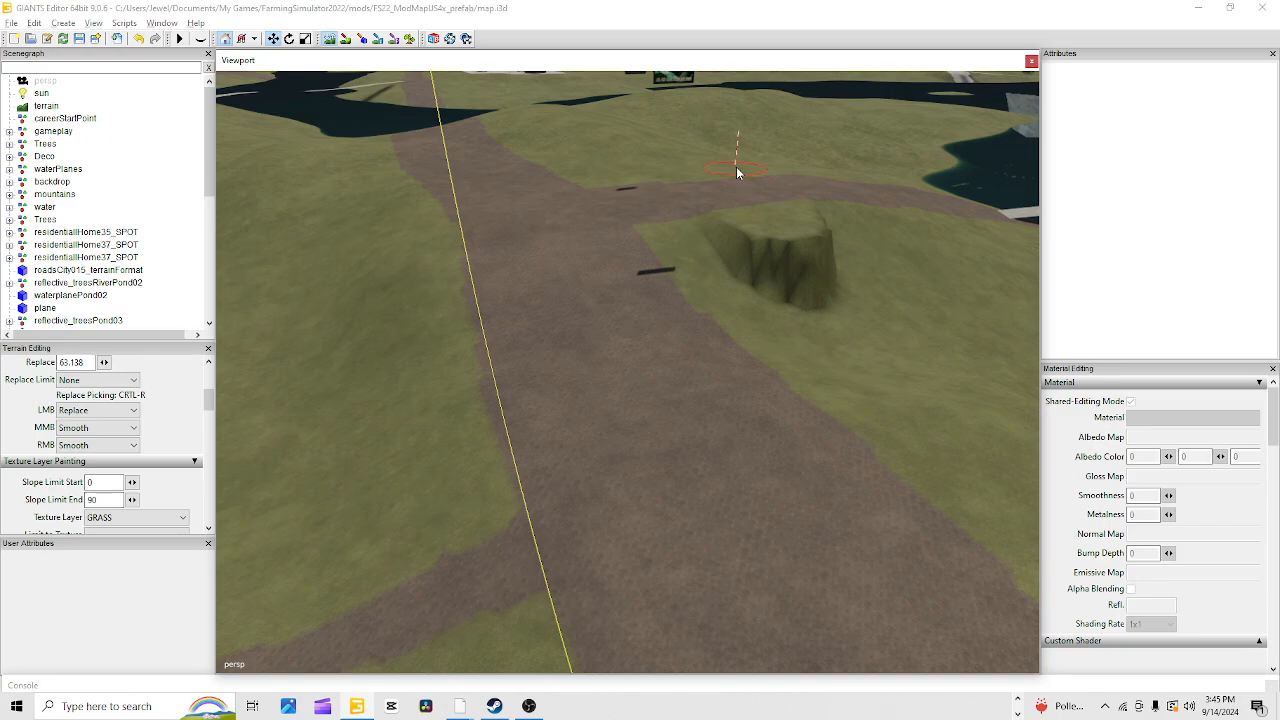
pyautogui.moveTo(788, 210)
pyautogui.mouseDown()
pyautogui.moveTo(820, 224)
pyautogui.moveTo(914, 219)
pyautogui.mouseUp()
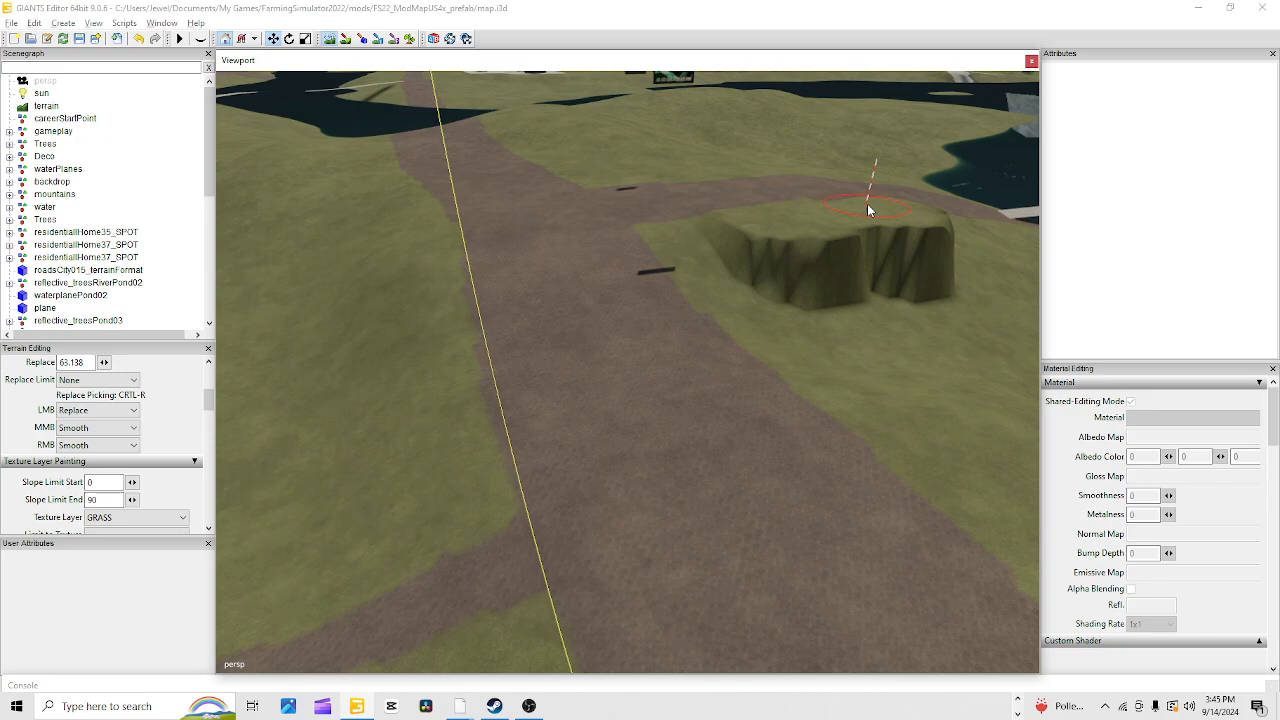
pyautogui.moveTo(743, 202)
pyautogui.mouseDown()
pyautogui.moveTo(645, 232)
pyautogui.moveTo(674, 242)
pyautogui.moveTo(643, 251)
pyautogui.moveTo(414, 290)
pyautogui.moveTo(357, 206)
pyautogui.moveTo(368, 200)
pyautogui.mouseUp()
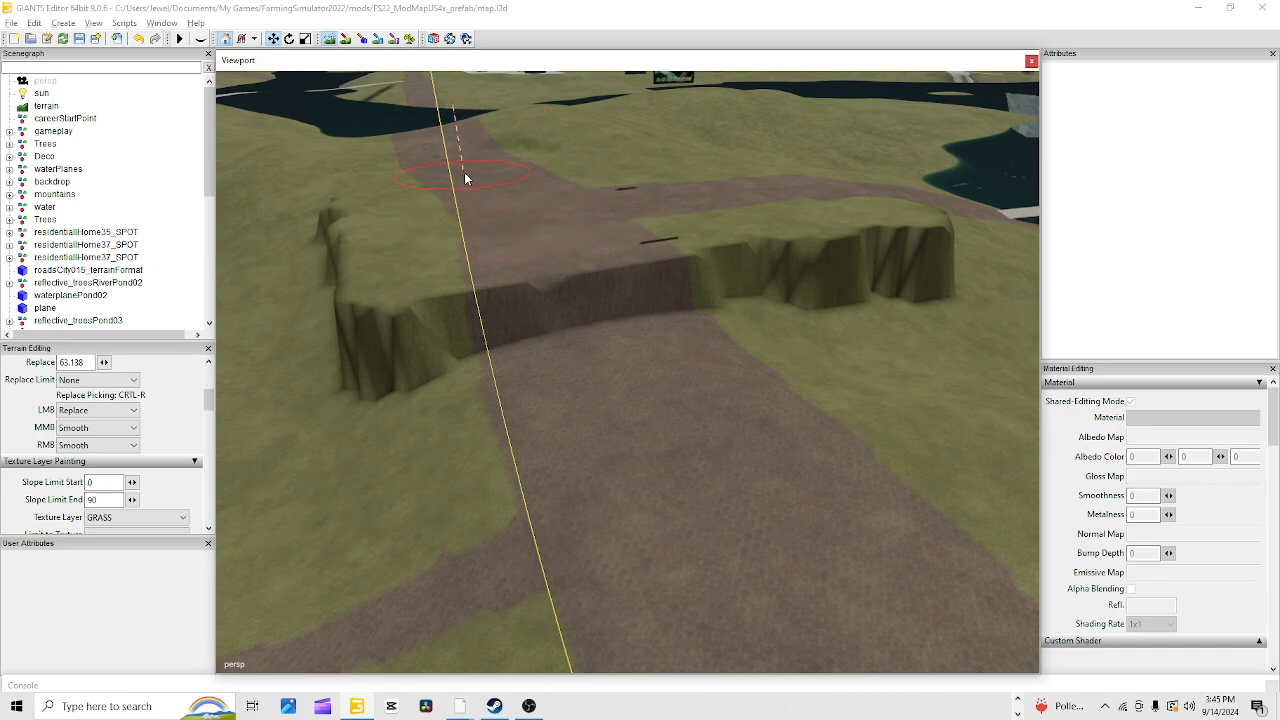
pyautogui.moveTo(465, 178)
pyautogui.mouseDown()
pyautogui.moveTo(380, 194)
pyautogui.moveTo(441, 259)
pyautogui.moveTo(474, 262)
pyautogui.moveTo(869, 212)
pyautogui.moveTo(831, 186)
pyautogui.mouseUp()
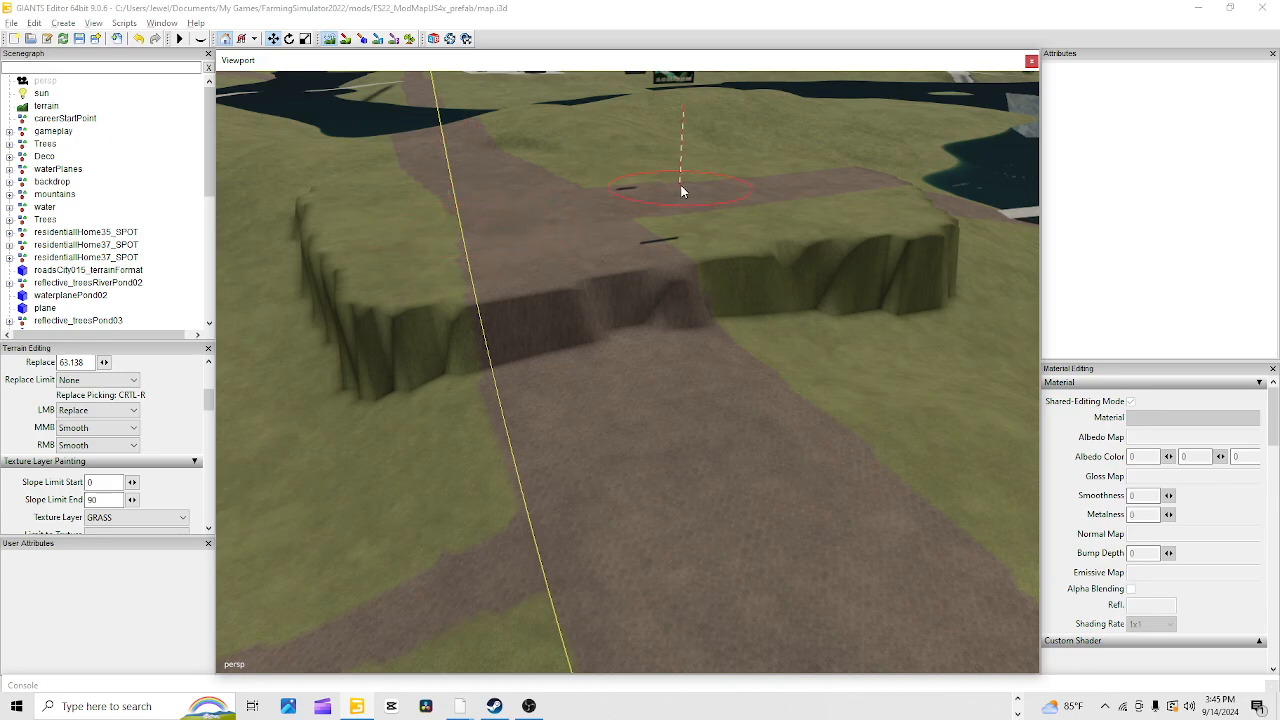
# Smooth the steep drop-offs around the raised fork on the road and both grass sides
pyautogui.moveTo(690, 230)
pyautogui.mouseDown()
pyautogui.moveTo(706, 263)
pyautogui.moveTo(583, 260)
pyautogui.moveTo(623, 306)
pyautogui.moveTo(577, 276)
pyautogui.mouseUp()
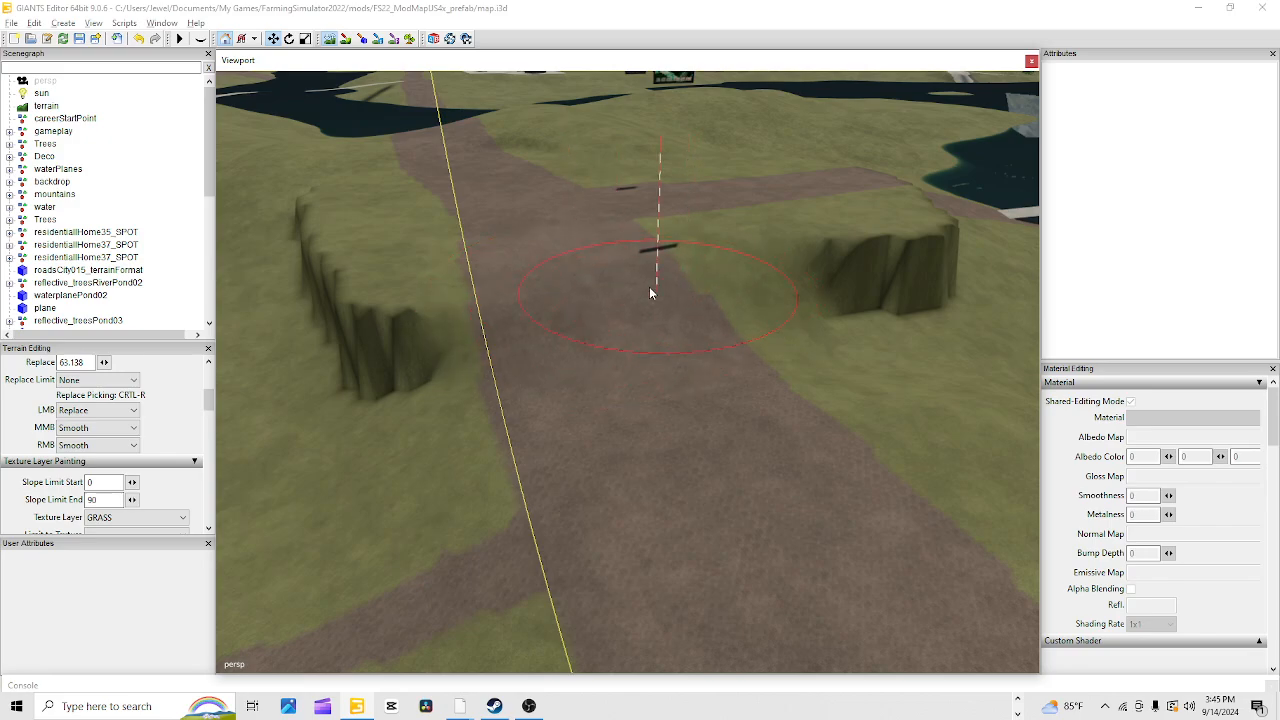
pyautogui.moveTo(649, 293)
pyautogui.mouseDown()
pyautogui.moveTo(517, 334)
pyautogui.moveTo(797, 303)
pyautogui.moveTo(904, 276)
pyautogui.mouseUp()
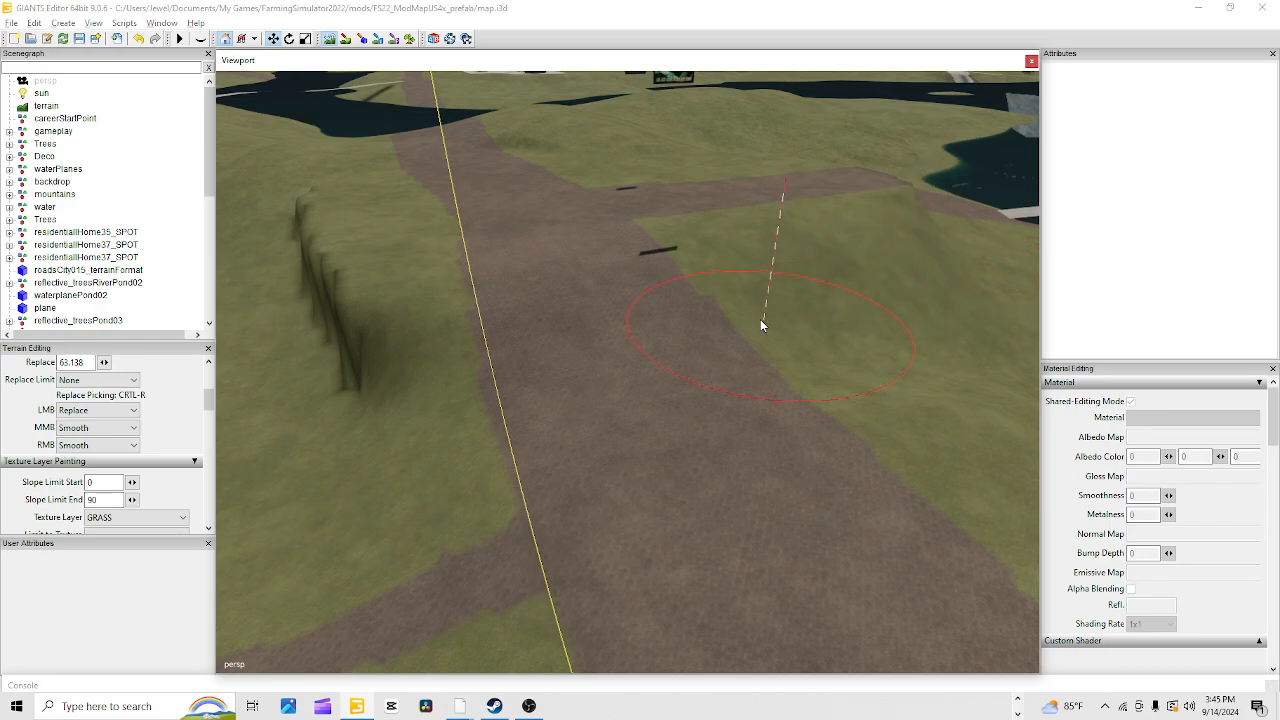
pyautogui.moveTo(332, 415)
pyautogui.mouseDown()
pyautogui.moveTo(299, 306)
pyautogui.moveTo(297, 222)
pyautogui.mouseUp()
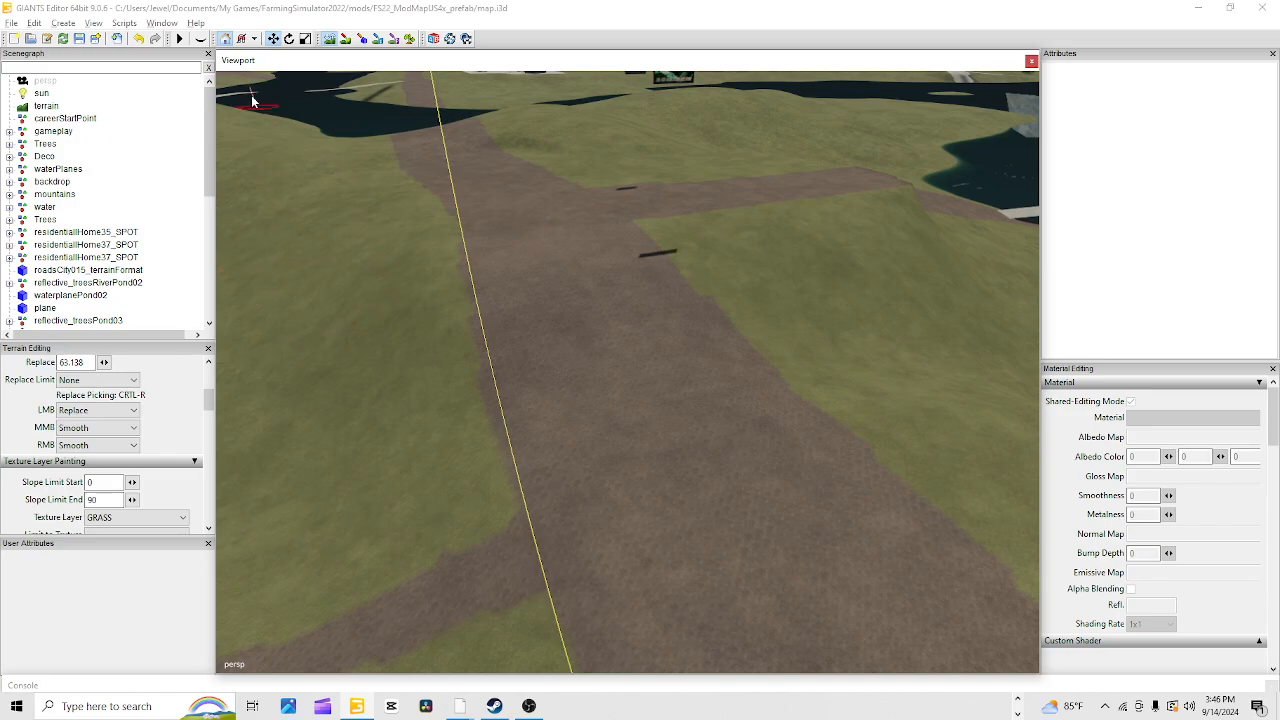
pyautogui.click(330, 39)
# Examine the levelled fork at road level and from above, checking the transitions between road and grass
pyautogui.keyDown('alt'); pyautogui.moveTo(597, 530); pyautogui.dragTo(745, 35, button='right'); pyautogui.keyUp('alt')
pyautogui.keyDown('alt'); pyautogui.moveTo(628, 430); pyautogui.dragTo(624, 392); pyautogui.keyUp('alt')
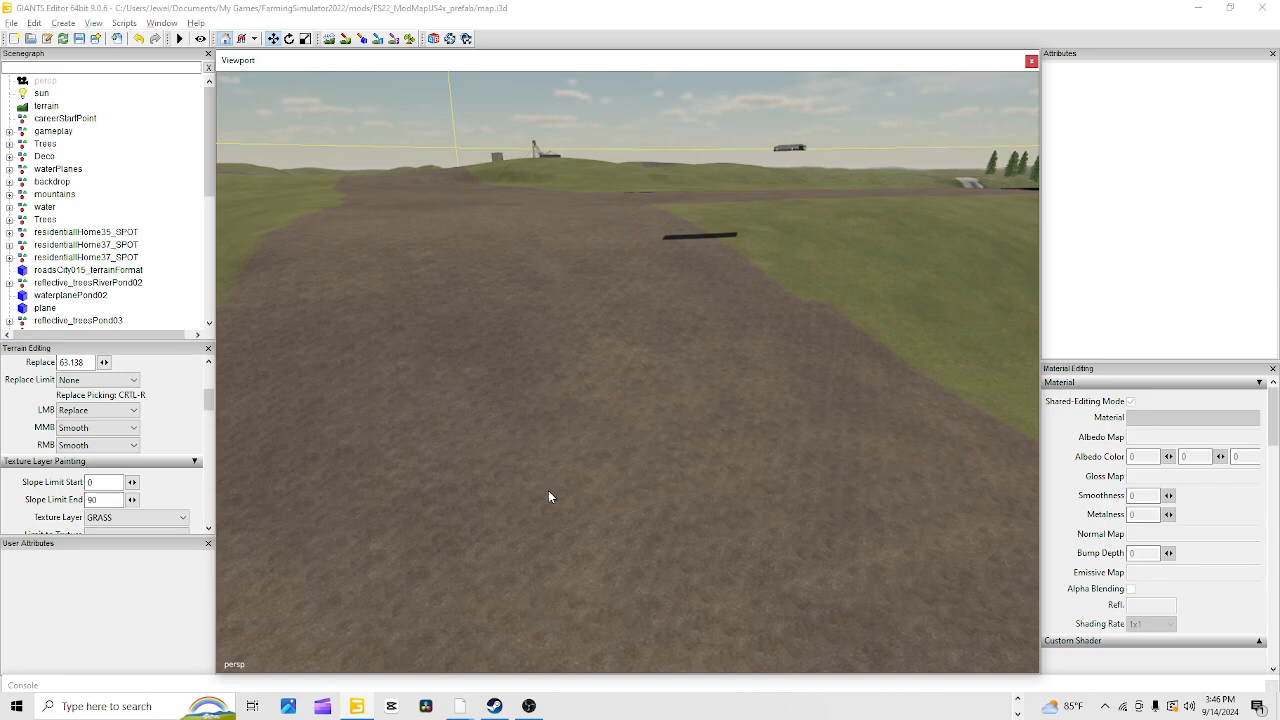
pyautogui.keyDown('alt'); pyautogui.moveTo(548, 490); pyautogui.dragTo(544, 454, button='right'); pyautogui.keyUp('alt')
pyautogui.keyDown('alt'); pyautogui.moveTo(544, 470); pyautogui.dragTo(492, 428); pyautogui.keyUp('alt')
pyautogui.keyDown('alt'); pyautogui.moveTo(492, 428); pyautogui.dragTo(705, 222, button='right'); pyautogui.keyUp('alt')
pyautogui.keyDown('alt'); pyautogui.moveTo(618, 502); pyautogui.dragTo(568, 457); pyautogui.keyUp('alt')
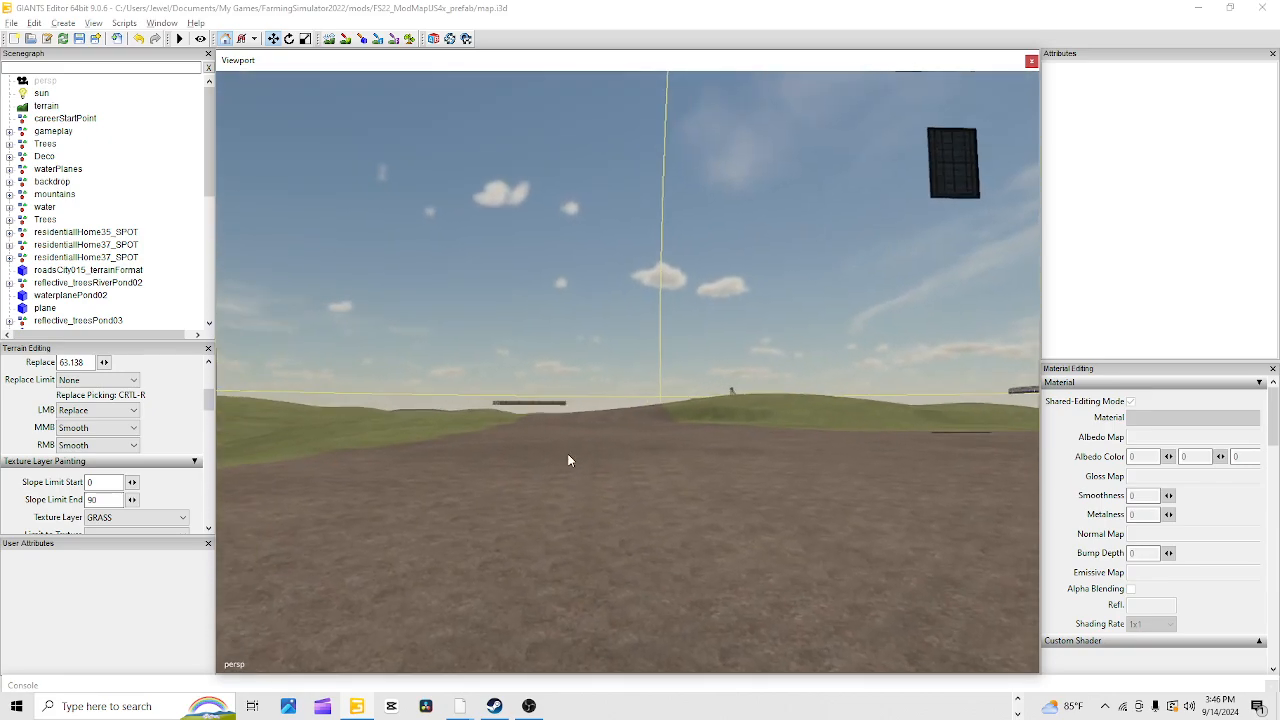
pyautogui.keyDown('alt'); pyautogui.moveTo(568, 457); pyautogui.dragTo(842, 325, button='right'); pyautogui.keyUp('alt')
pyautogui.keyDown('alt'); pyautogui.moveTo(397, 562); pyautogui.dragTo(690, 362, button='right'); pyautogui.keyUp('alt')
pyautogui.keyDown('alt'); pyautogui.moveTo(470, 528); pyautogui.dragTo(451, 678); pyautogui.keyUp('alt')
pyautogui.keyDown('alt'); pyautogui.moveTo(587, 381); pyautogui.dragTo(931, 276); pyautogui.keyUp('alt')
pyautogui.keyDown('alt'); pyautogui.moveTo(931, 275); pyautogui.dragTo(390, 636, button='right'); pyautogui.keyUp('alt')
pyautogui.keyDown('alt'); pyautogui.moveTo(447, 490); pyautogui.dragTo(425, 458); pyautogui.keyUp('alt')
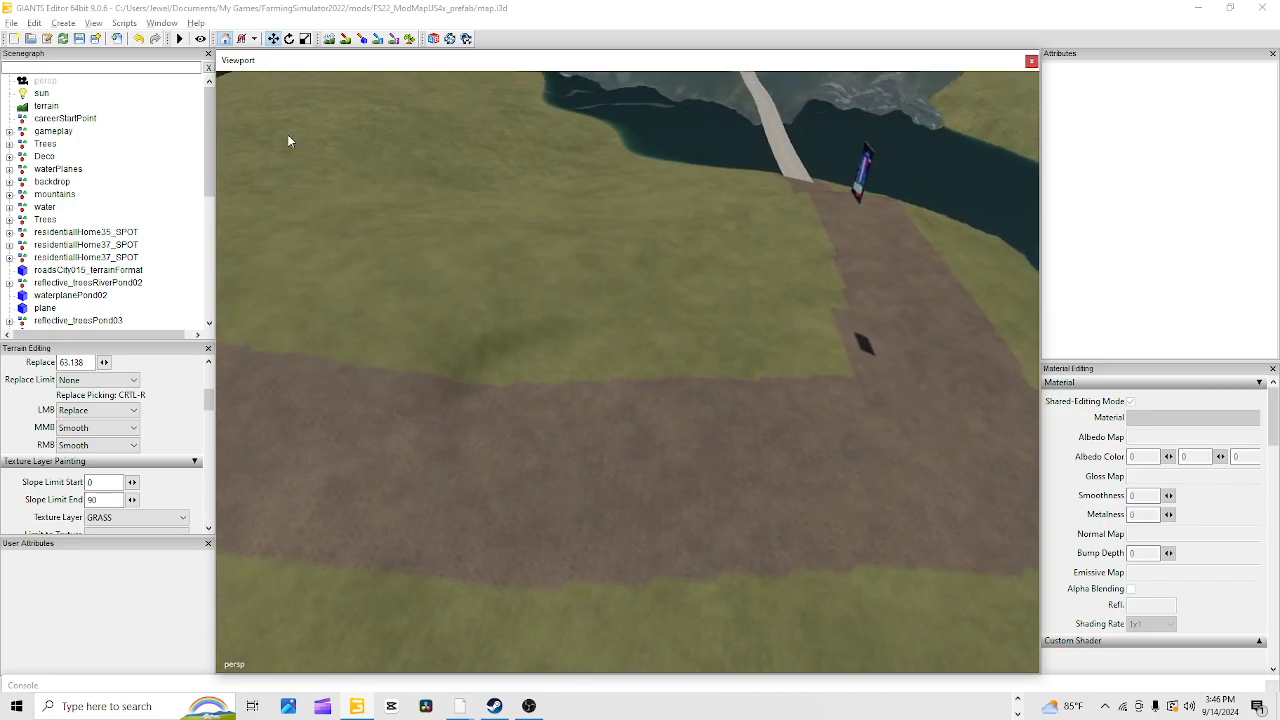
# Smooth the hollow in the grass along the edge of the road near the bridge turn-off
pyautogui.click(328, 40)
pyautogui.moveTo(497, 341); pyautogui.dragTo(459, 398)
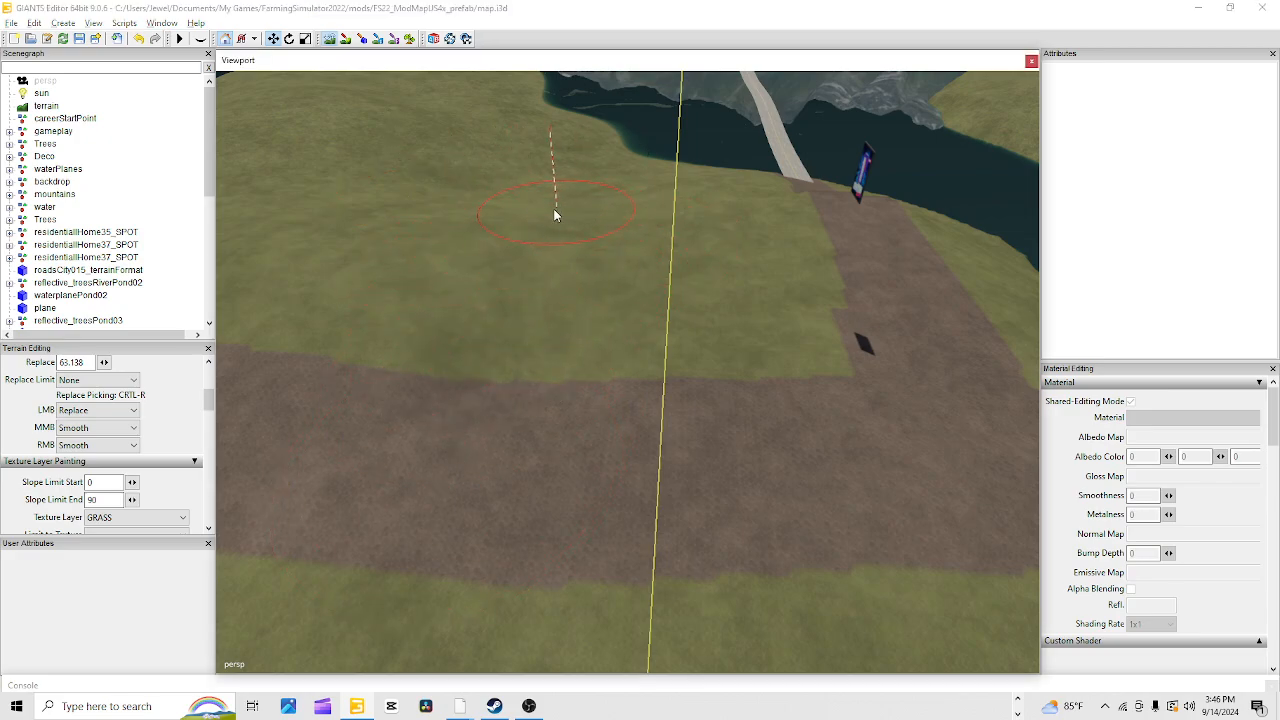
pyautogui.click(330, 41)
# Smooth the steep step in the dirt road that runs down to the bridge
pyautogui.keyDown('alt'); pyautogui.moveTo(510, 478); pyautogui.dragTo(525, 452); pyautogui.keyUp('alt')
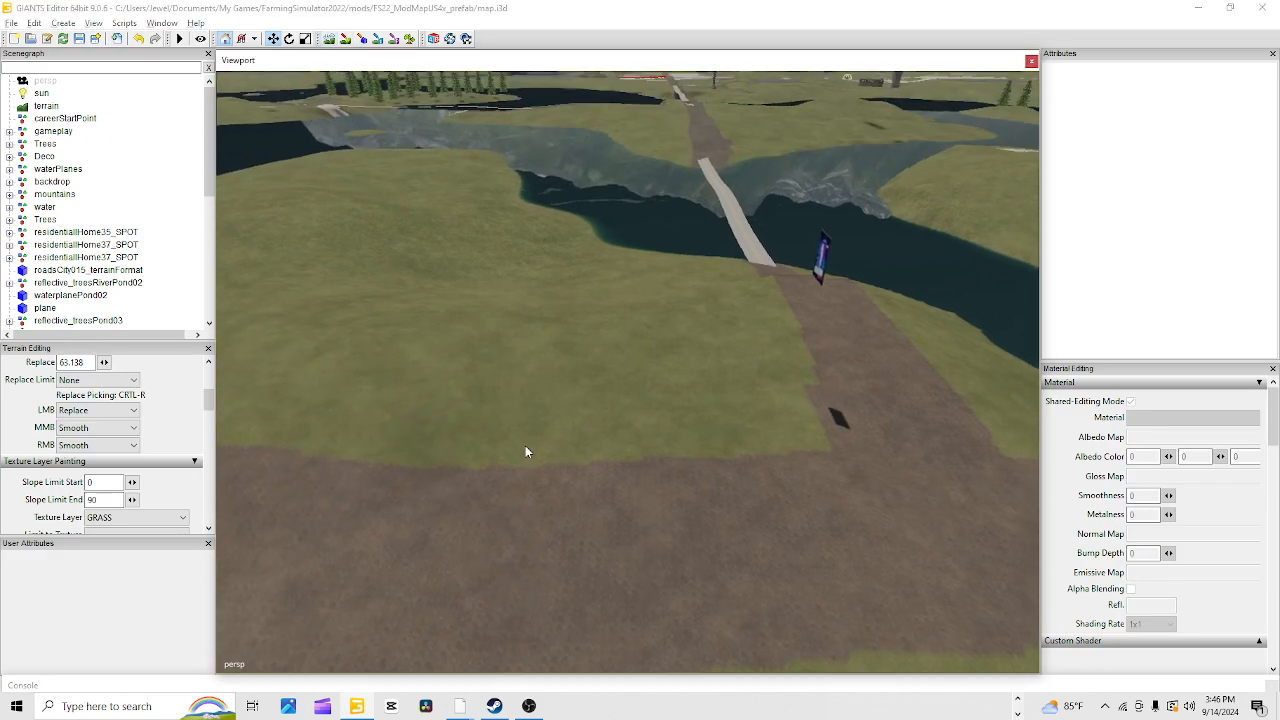
pyautogui.scroll(5, 747, 198)
pyautogui.keyDown('alt'); pyautogui.moveTo(506, 494); pyautogui.dragTo(451, 494); pyautogui.keyUp('alt')
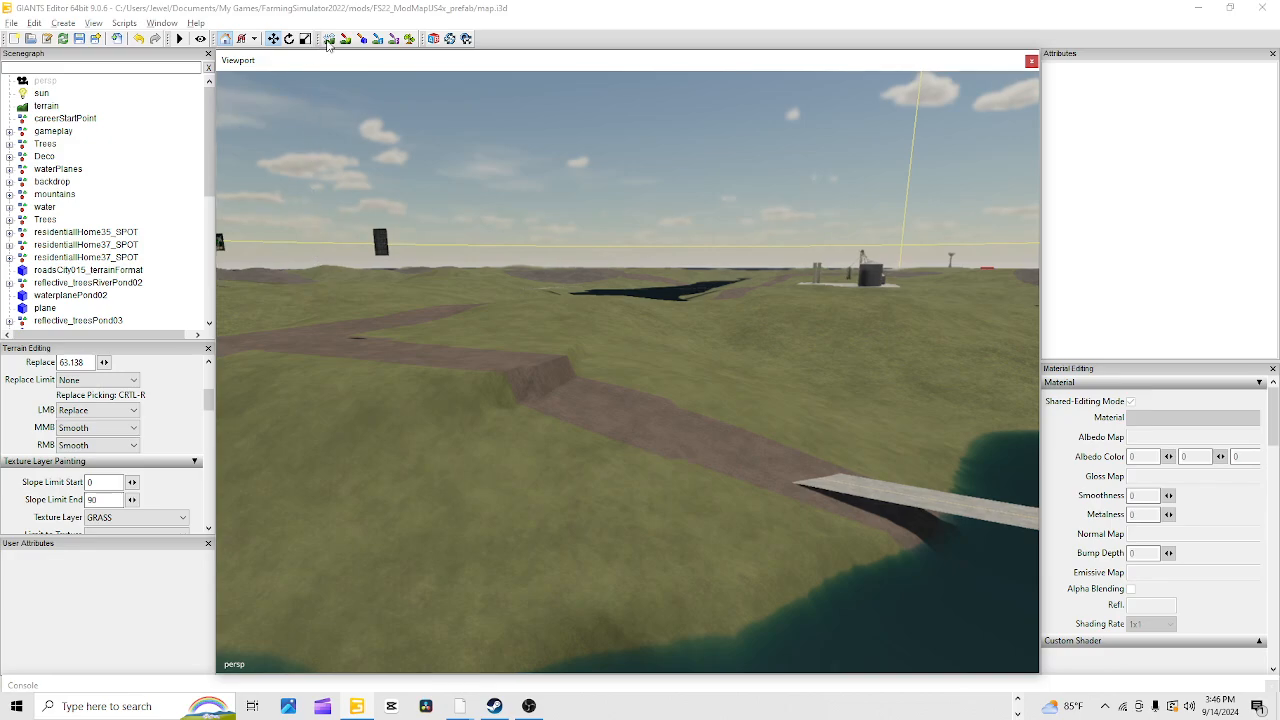
pyautogui.moveTo(603, 363); pyautogui.dragTo(596, 382)
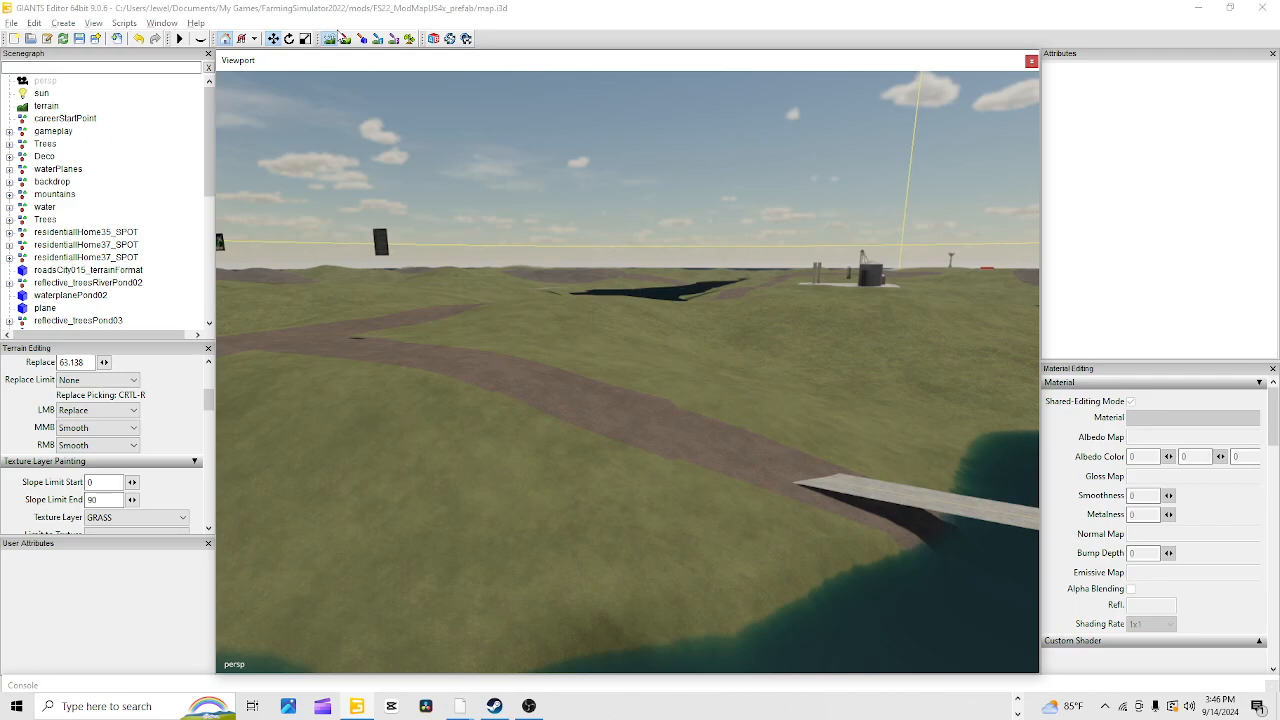
pyautogui.click(333, 35)
# Level the dirt road just above the bridge end to the picked height of 54.53
pyautogui.keyDown('alt'); pyautogui.moveTo(400, 200); pyautogui.dragTo(557, 416); pyautogui.keyUp('alt')
pyautogui.keyDown('alt'); pyautogui.moveTo(557, 416); pyautogui.dragTo(972, 5, button='right'); pyautogui.keyUp('alt')
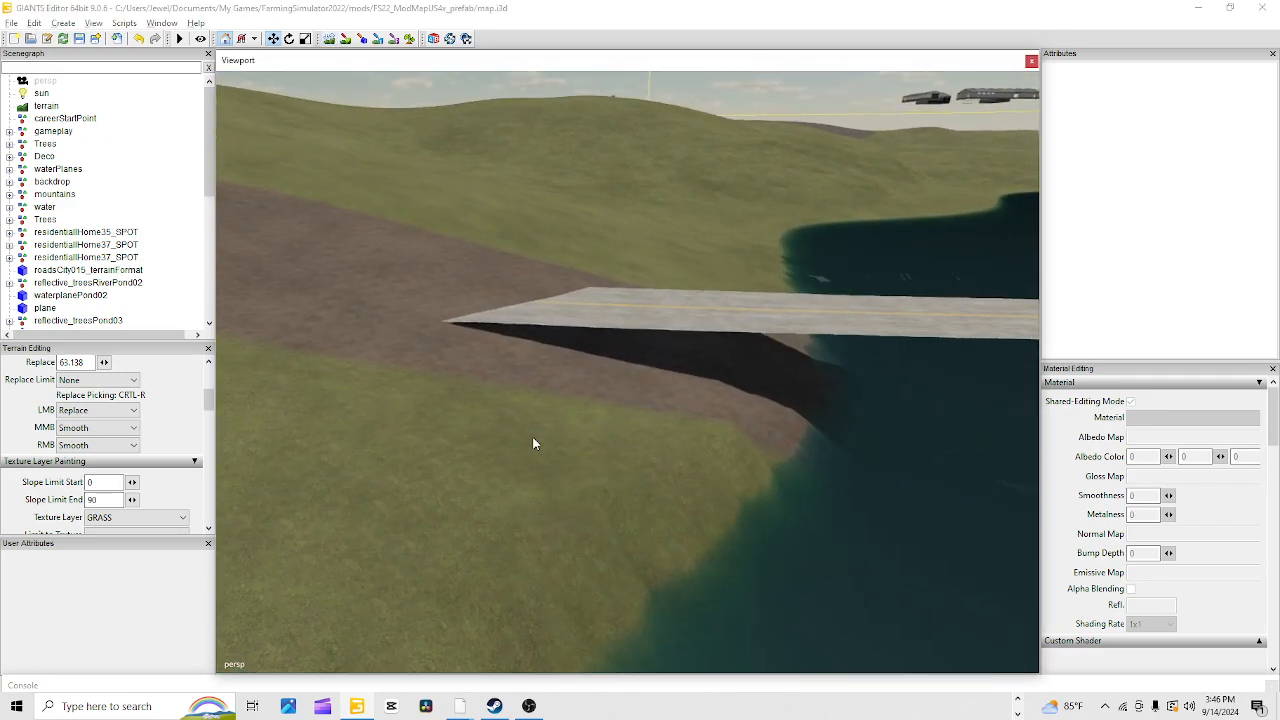
pyautogui.keyDown('alt'); pyautogui.moveTo(533, 444); pyautogui.dragTo(521, 352); pyautogui.keyUp('alt')
pyautogui.keyDown('alt'); pyautogui.moveTo(521, 352); pyautogui.dragTo(587, 286, button='right'); pyautogui.keyUp('alt')
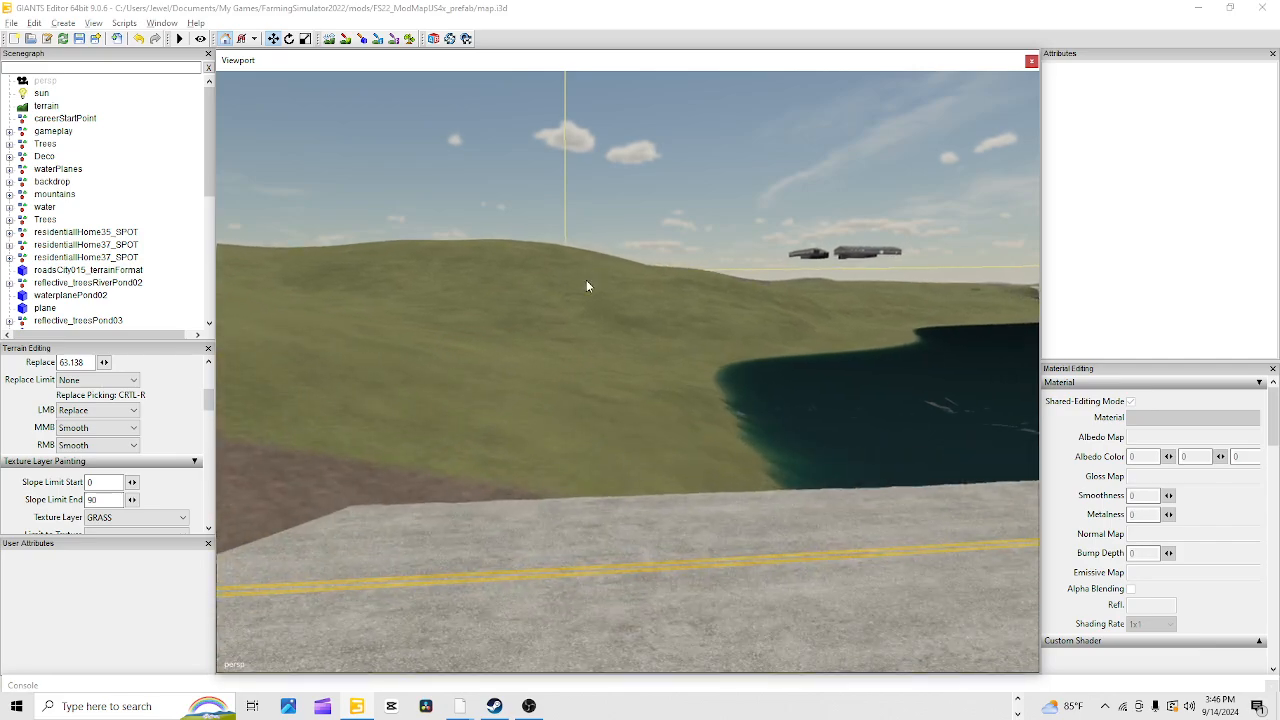
pyautogui.keyDown('alt'); pyautogui.moveTo(587, 286); pyautogui.dragTo(466, 471); pyautogui.keyUp('alt')
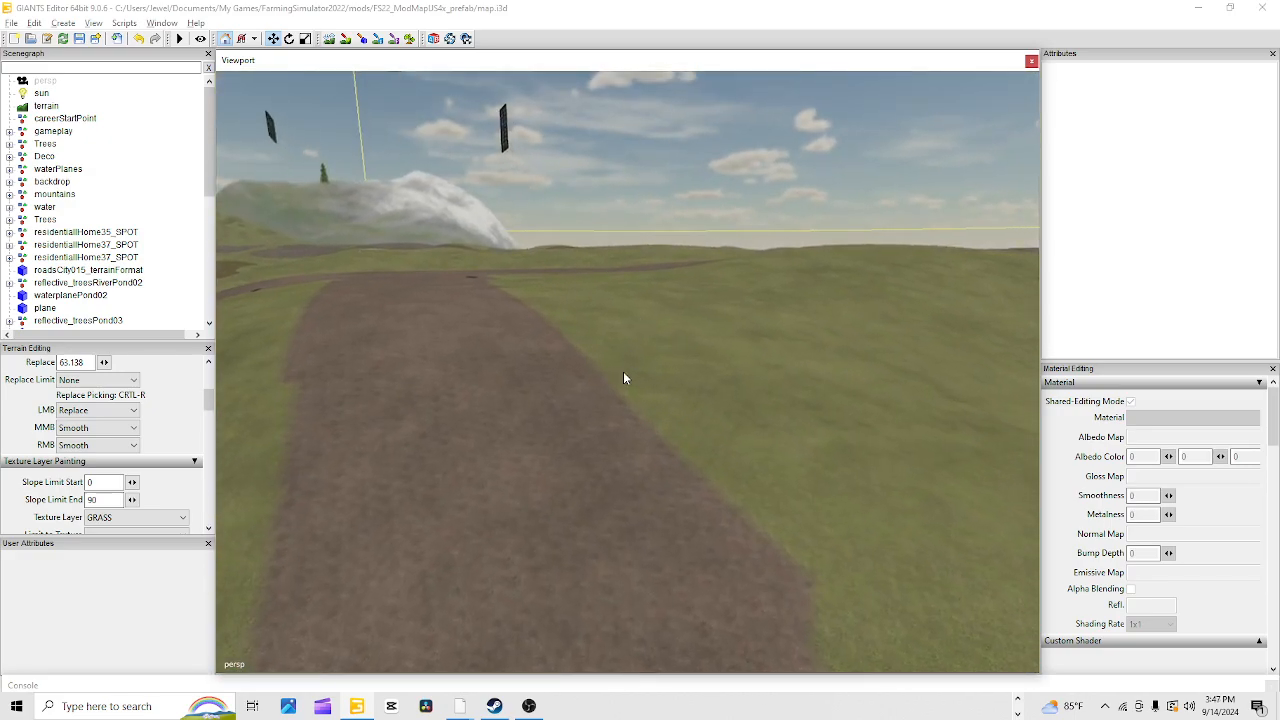
pyautogui.keyDown('alt'); pyautogui.moveTo(623, 378); pyautogui.dragTo(618, 297); pyautogui.keyUp('alt')
pyautogui.keyDown('alt'); pyautogui.moveTo(593, 363); pyautogui.dragTo(534, 620); pyautogui.keyUp('alt')
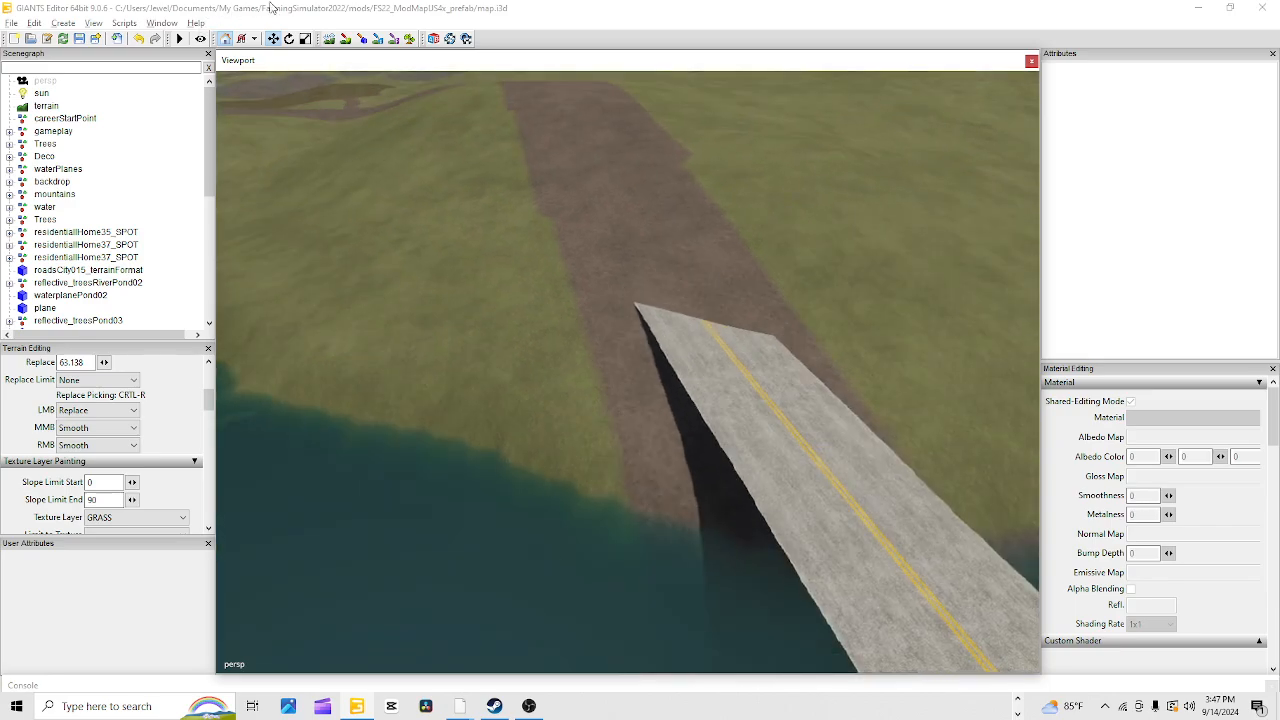
pyautogui.click(329, 38)
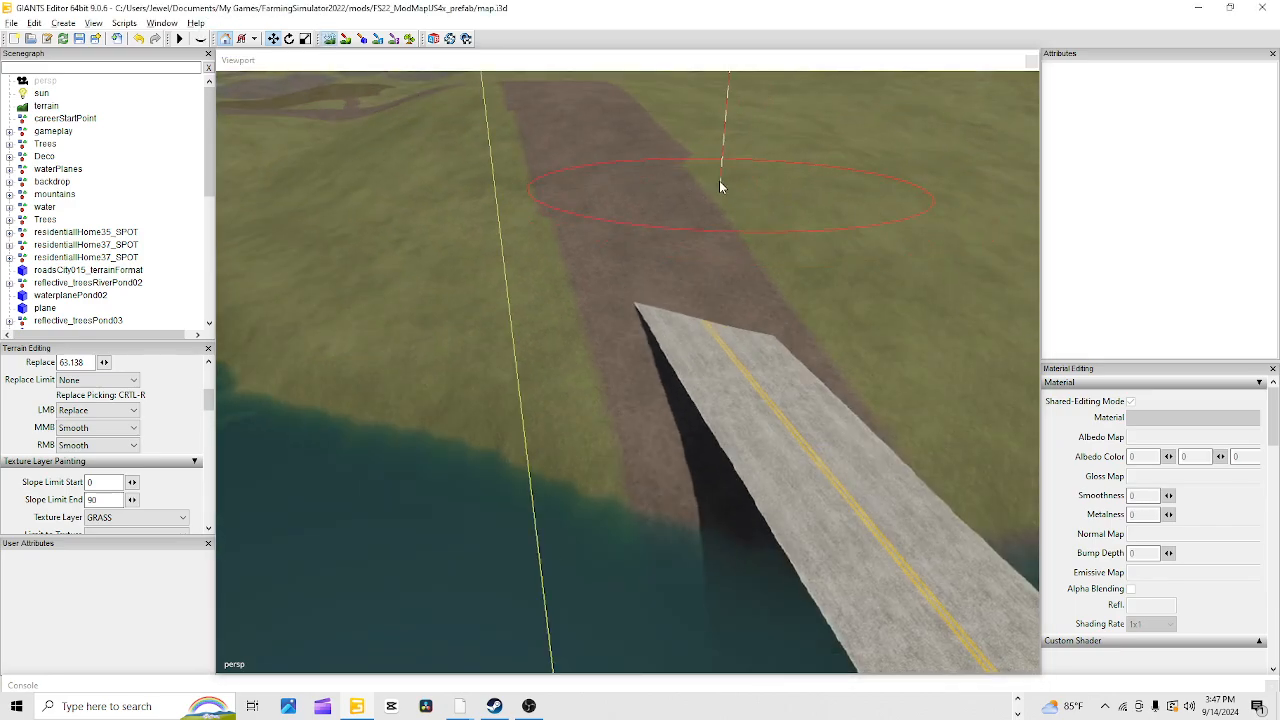
pyautogui.hotkey('ctrl', 'r')
pyautogui.moveTo(717, 186)
pyautogui.mouseDown()
pyautogui.moveTo(543, 184)
pyautogui.moveTo(601, 187)
pyautogui.mouseUp()
# Smooth the levelled road section and the grass banks on both sides of it near the bridge end
pyautogui.moveTo(607, 191)
pyautogui.mouseDown(button='right')
pyautogui.moveTo(614, 218)
pyautogui.moveTo(603, 122)
pyautogui.mouseUp(button='right')
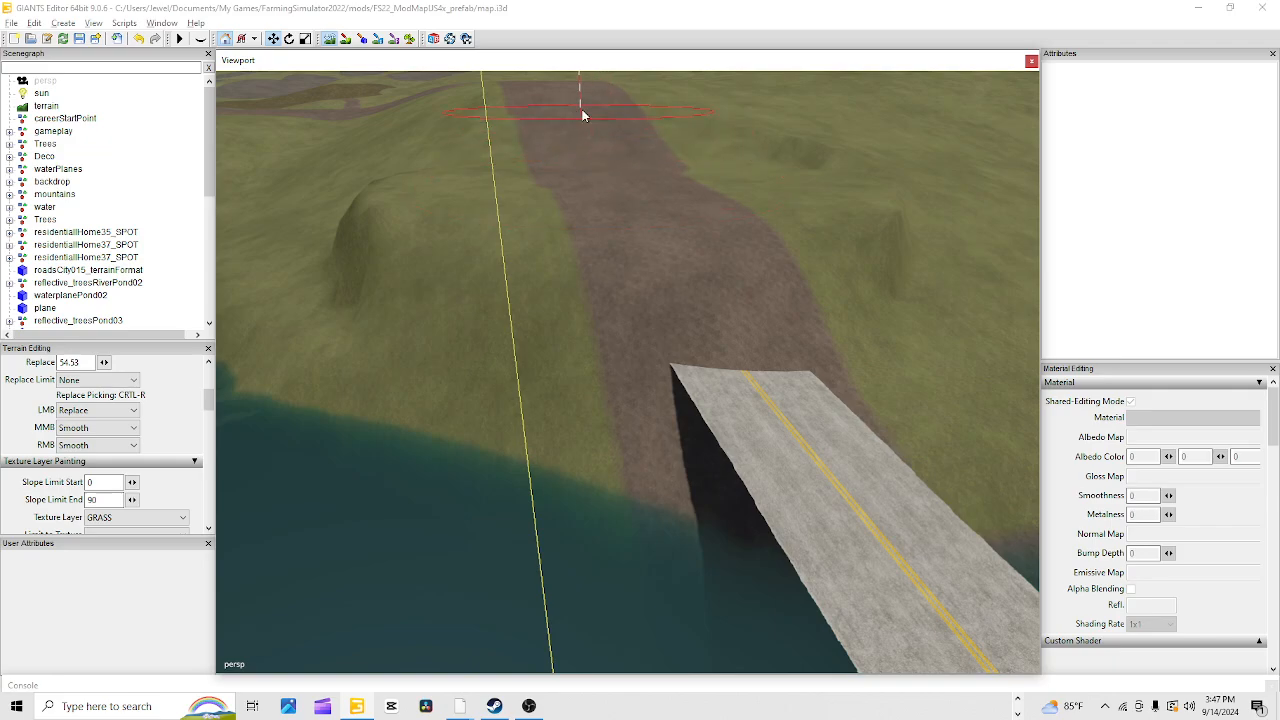
pyautogui.moveTo(618, 206)
pyautogui.mouseDown(button='right')
pyautogui.moveTo(649, 238)
pyautogui.moveTo(357, 195)
pyautogui.mouseUp(button='right')
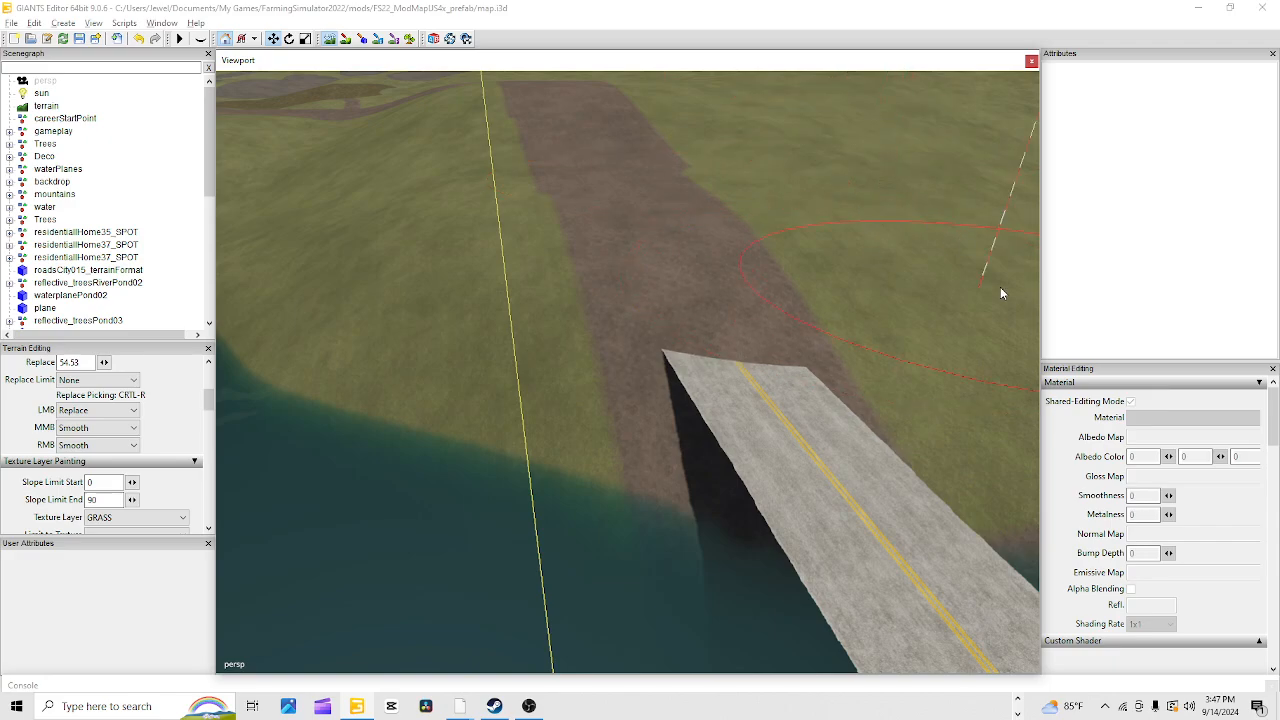
pyautogui.click(330, 40)
# Examine the smoothed dirt road from the bridge end up to the fork, at road level and from above
pyautogui.moveTo(622, 545)
pyautogui.keyDown('alt'); pyautogui.mouseDown()
pyautogui.moveTo(640, 424)
pyautogui.moveTo(617, 435)
pyautogui.mouseUp(); pyautogui.keyUp('alt')
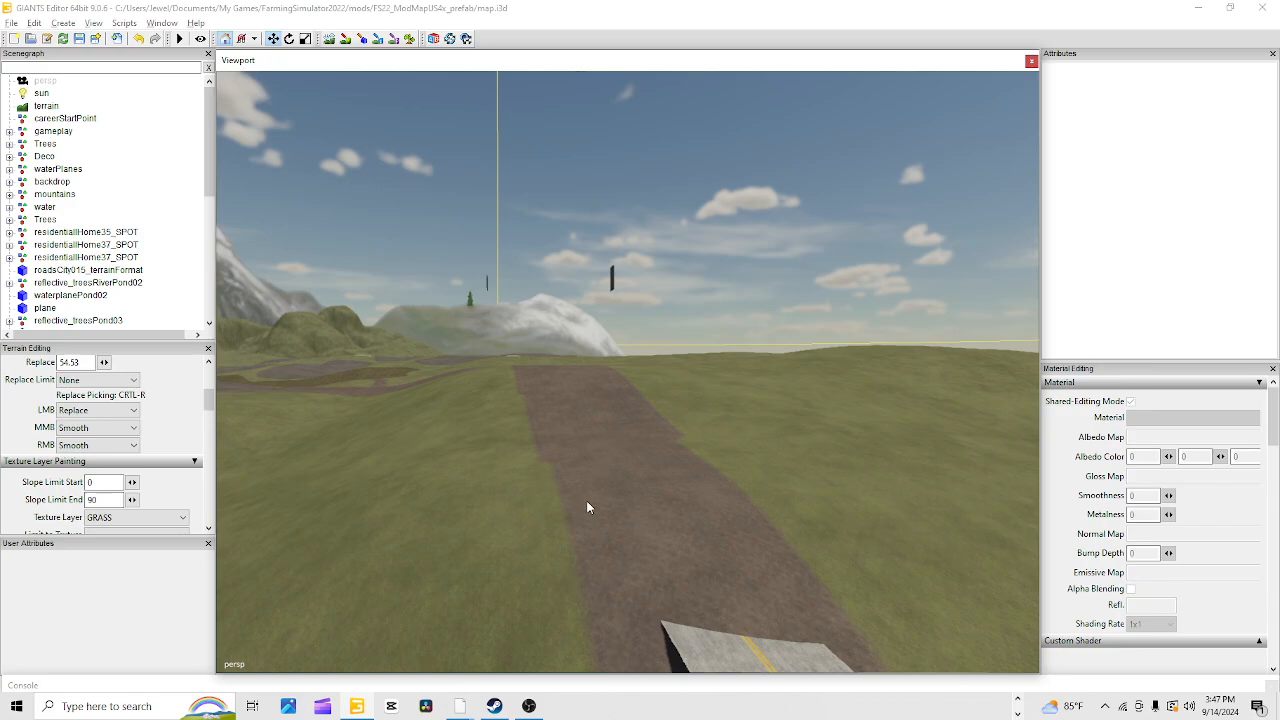
pyautogui.keyDown('alt'); pyautogui.moveTo(587, 508); pyautogui.dragTo(615, 262, button='right'); pyautogui.keyUp('alt')
pyautogui.keyDown('alt'); pyautogui.moveTo(588, 455); pyautogui.dragTo(627, 262, button='right'); pyautogui.keyUp('alt')
pyautogui.keyDown('alt'); pyautogui.moveTo(588, 545); pyautogui.dragTo(549, 476); pyautogui.keyUp('alt')
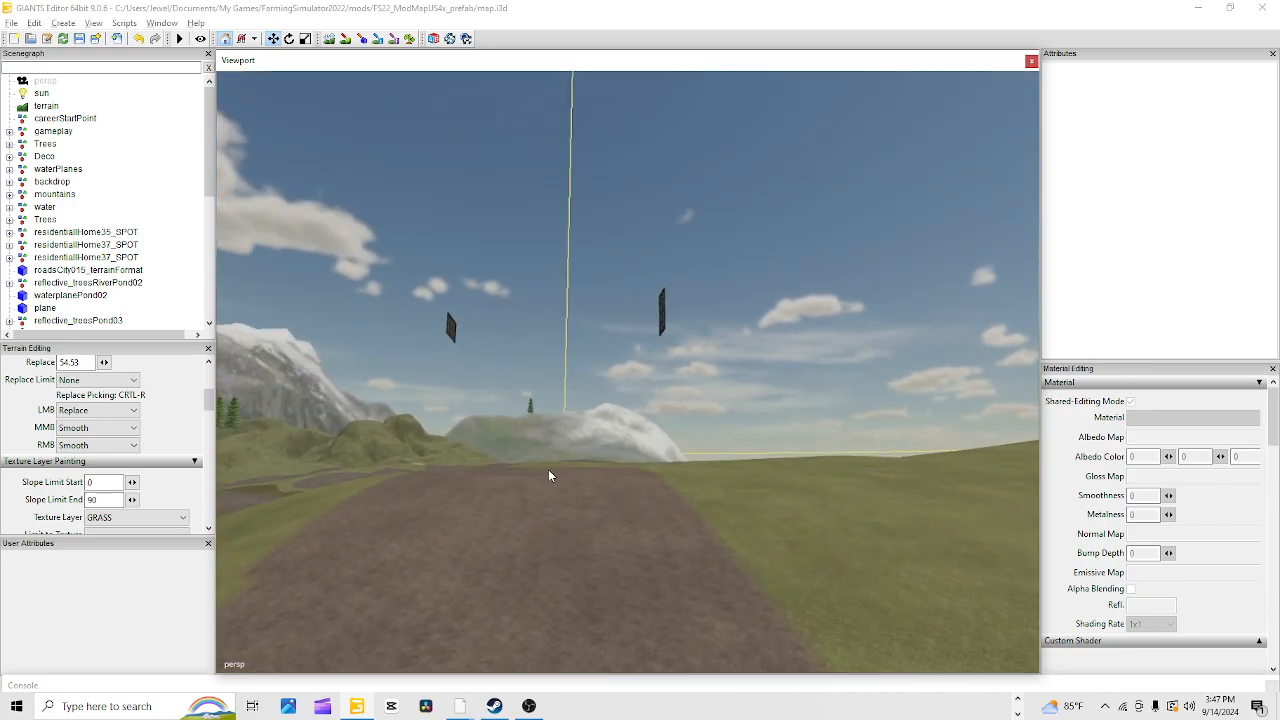
pyautogui.keyDown('alt'); pyautogui.moveTo(549, 476); pyautogui.dragTo(600, 330, button='right'); pyautogui.keyUp('alt')
pyautogui.keyDown('alt'); pyautogui.moveTo(556, 511); pyautogui.dragTo(643, 434, button='right'); pyautogui.keyUp('alt')
pyautogui.keyDown('alt'); pyautogui.moveTo(643, 434); pyautogui.dragTo(550, 525); pyautogui.keyUp('alt')
pyautogui.keyDown('alt'); pyautogui.moveTo(550, 525); pyautogui.dragTo(797, 366, button='right'); pyautogui.keyUp('alt')
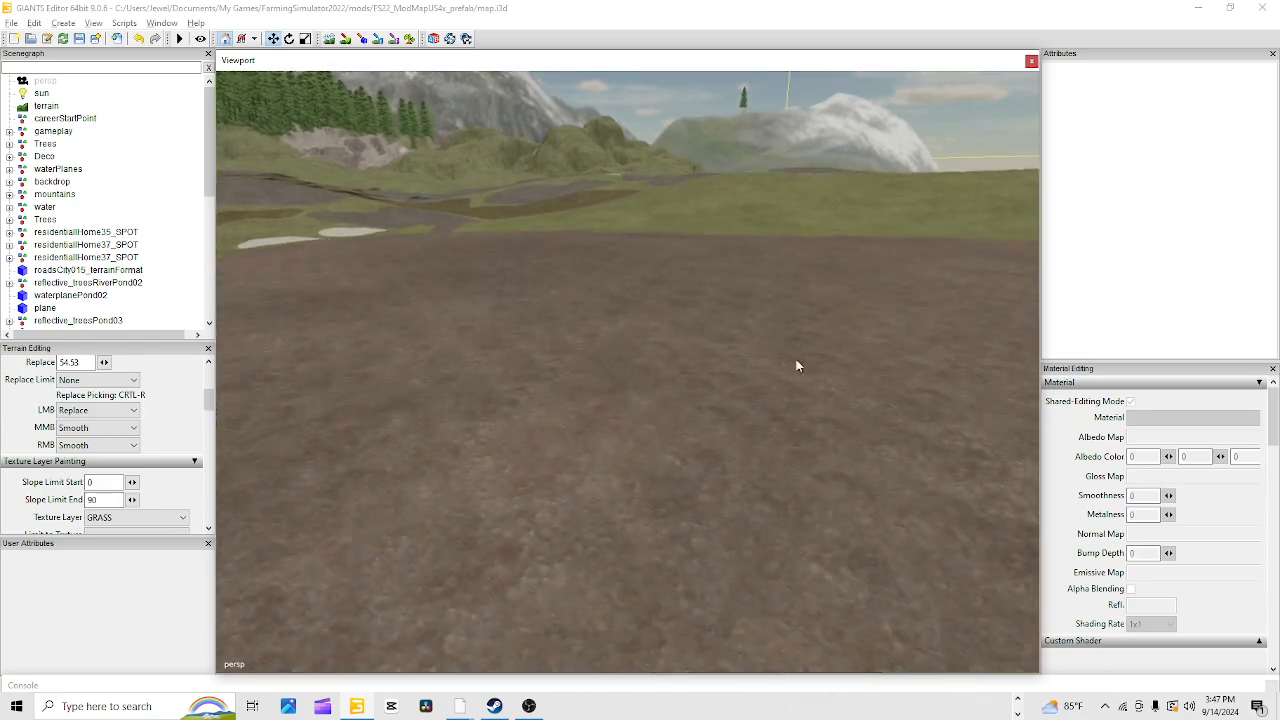
pyautogui.keyDown('alt'); pyautogui.moveTo(622, 560); pyautogui.dragTo(710, 385); pyautogui.keyUp('alt')
pyautogui.keyDown('alt'); pyautogui.moveTo(665, 490); pyautogui.dragTo(756, 398, button='right'); pyautogui.keyUp('alt')
pyautogui.keyDown('alt'); pyautogui.moveTo(756, 398); pyautogui.dragTo(690, 543); pyautogui.keyUp('alt')
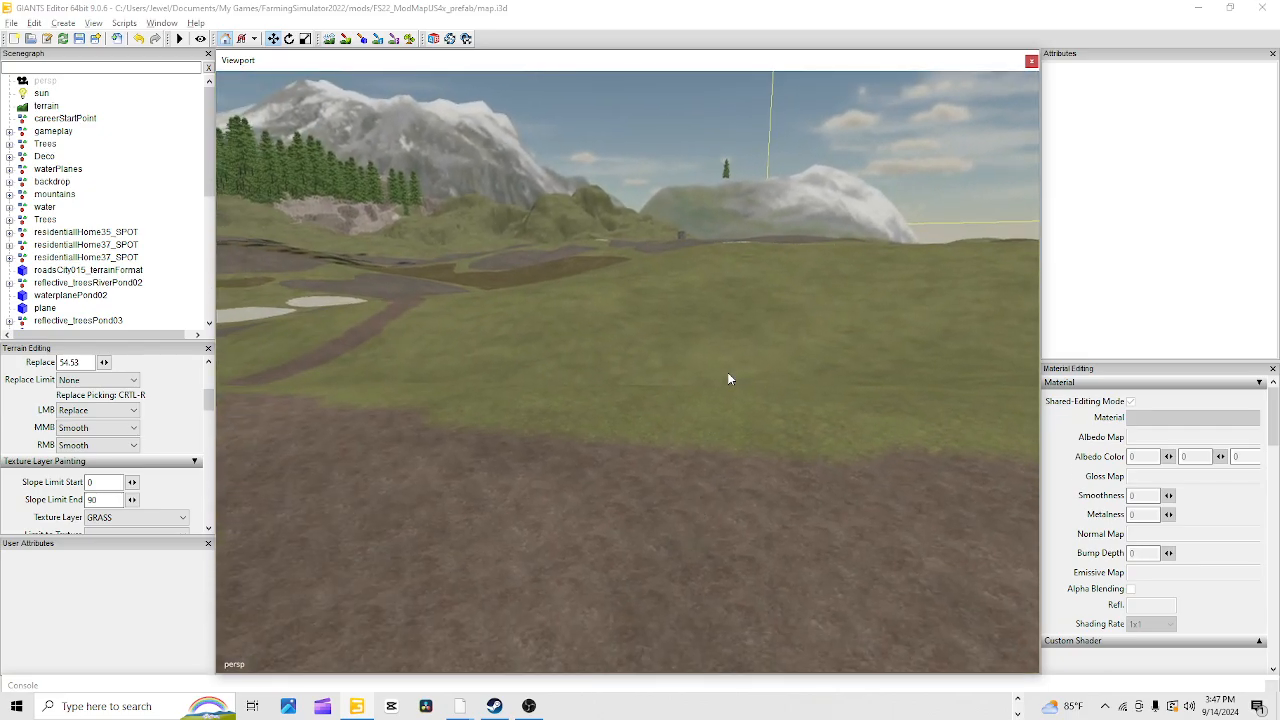
pyautogui.keyDown('alt'); pyautogui.moveTo(613, 566); pyautogui.dragTo(747, 405, button='right'); pyautogui.keyUp('alt')
pyautogui.keyDown('alt'); pyautogui.moveTo(747, 405); pyautogui.dragTo(596, 371); pyautogui.keyUp('alt')
pyautogui.keyDown('alt'); pyautogui.moveTo(596, 371); pyautogui.dragTo(615, 534, button='right'); pyautogui.keyUp('alt')
pyautogui.keyDown('alt'); pyautogui.moveTo(610, 520); pyautogui.dragTo(637, 502); pyautogui.keyUp('alt')
pyautogui.keyDown('alt'); pyautogui.moveTo(637, 502); pyautogui.dragTo(493, 602, button='right'); pyautogui.keyUp('alt')
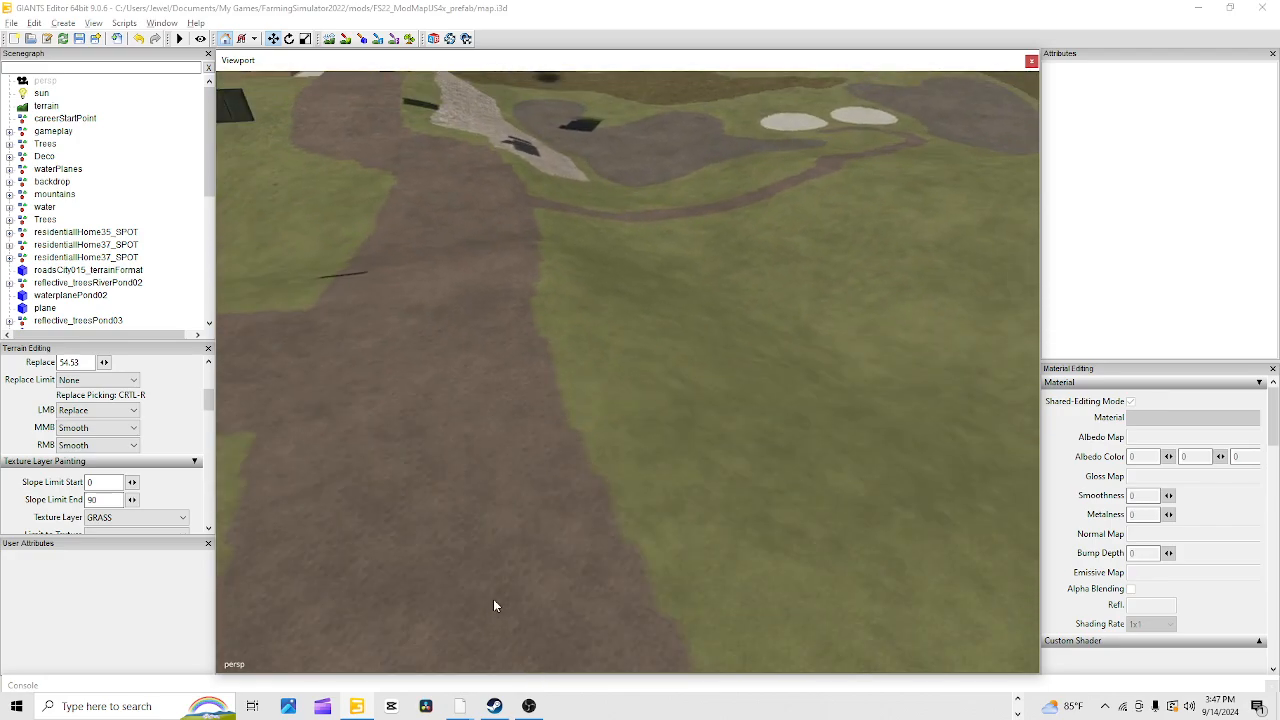
pyautogui.click(329, 40)
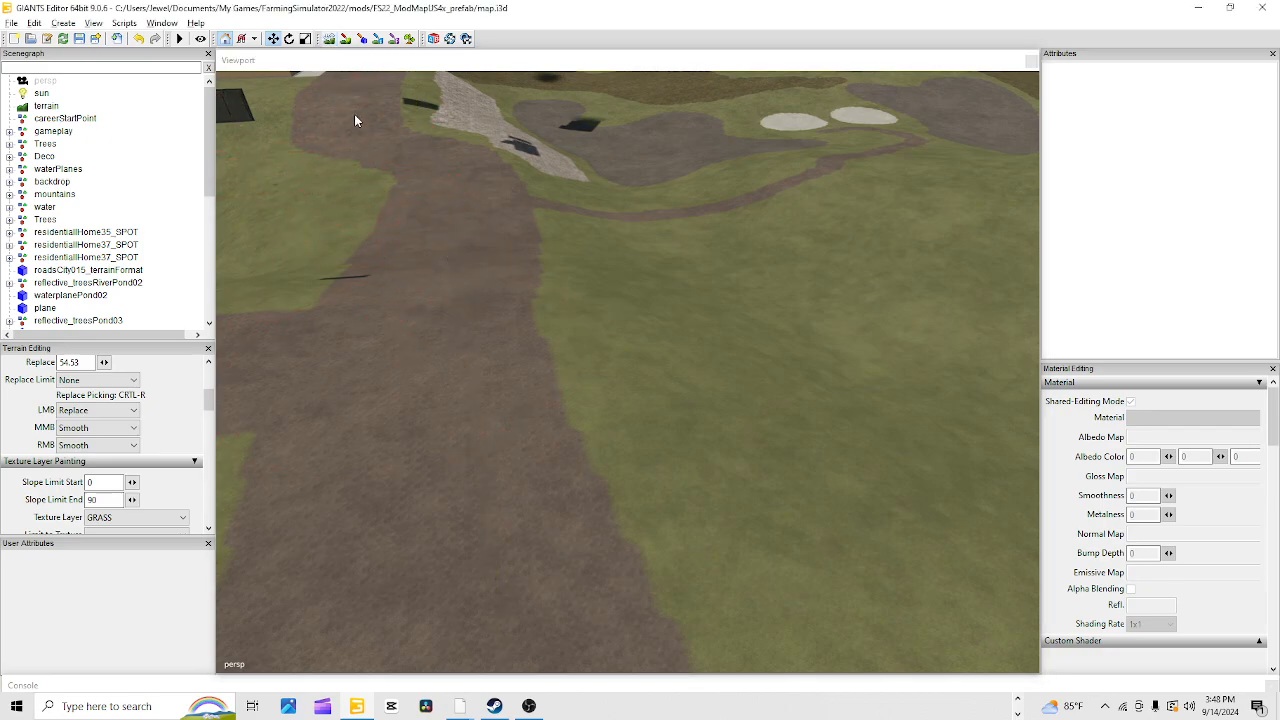
# Start texture layer painting and pick the FORESTGROUND layer from the brown patch beside the fields
pyautogui.keyDown('alt'); pyautogui.moveTo(379, 582); pyautogui.dragTo(554, 357); pyautogui.keyUp('alt')
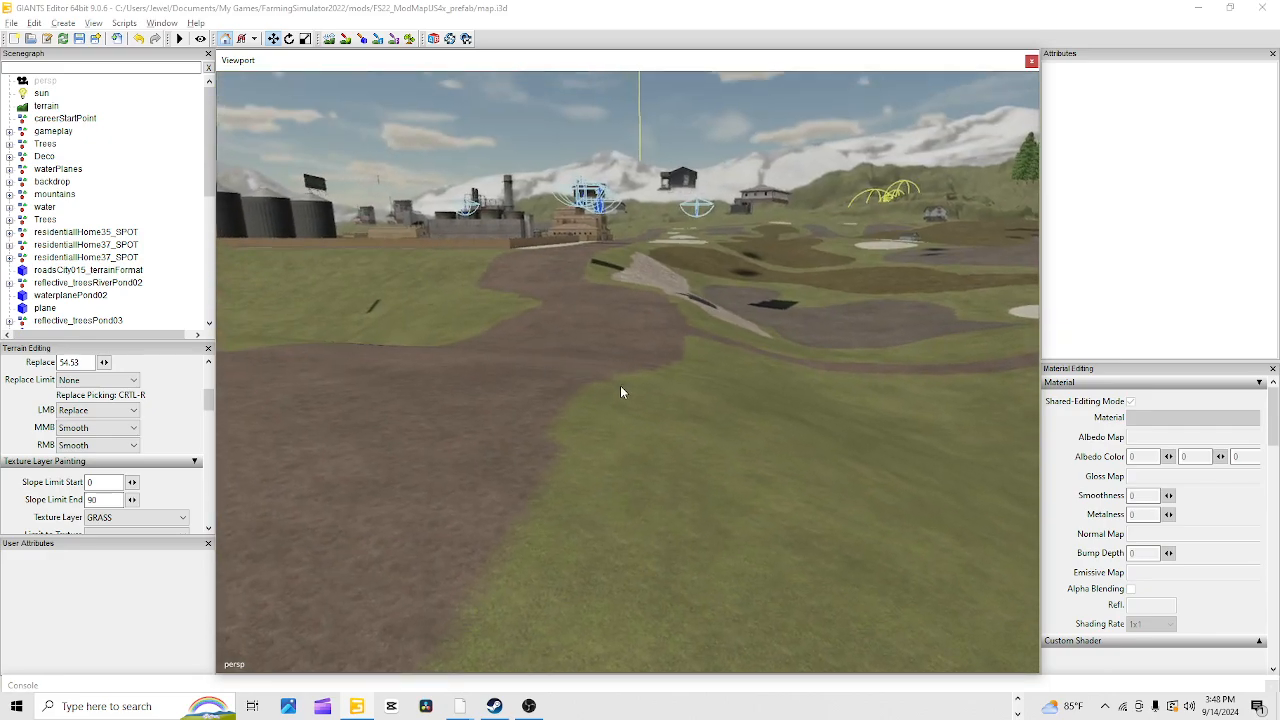
pyautogui.keyDown('alt'); pyautogui.moveTo(520, 500); pyautogui.dragTo(587, 196); pyautogui.keyUp('alt')
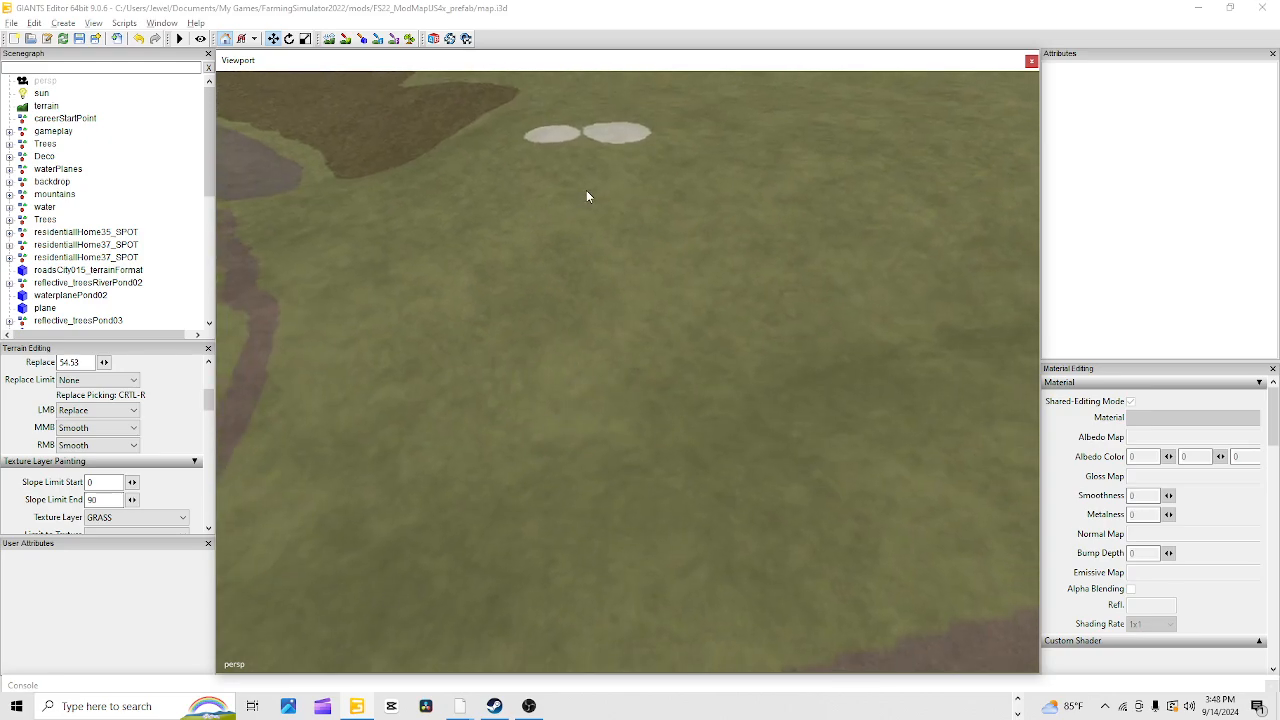
pyautogui.keyDown('alt'); pyautogui.moveTo(677, 219); pyautogui.dragTo(437, 527); pyautogui.keyUp('alt')
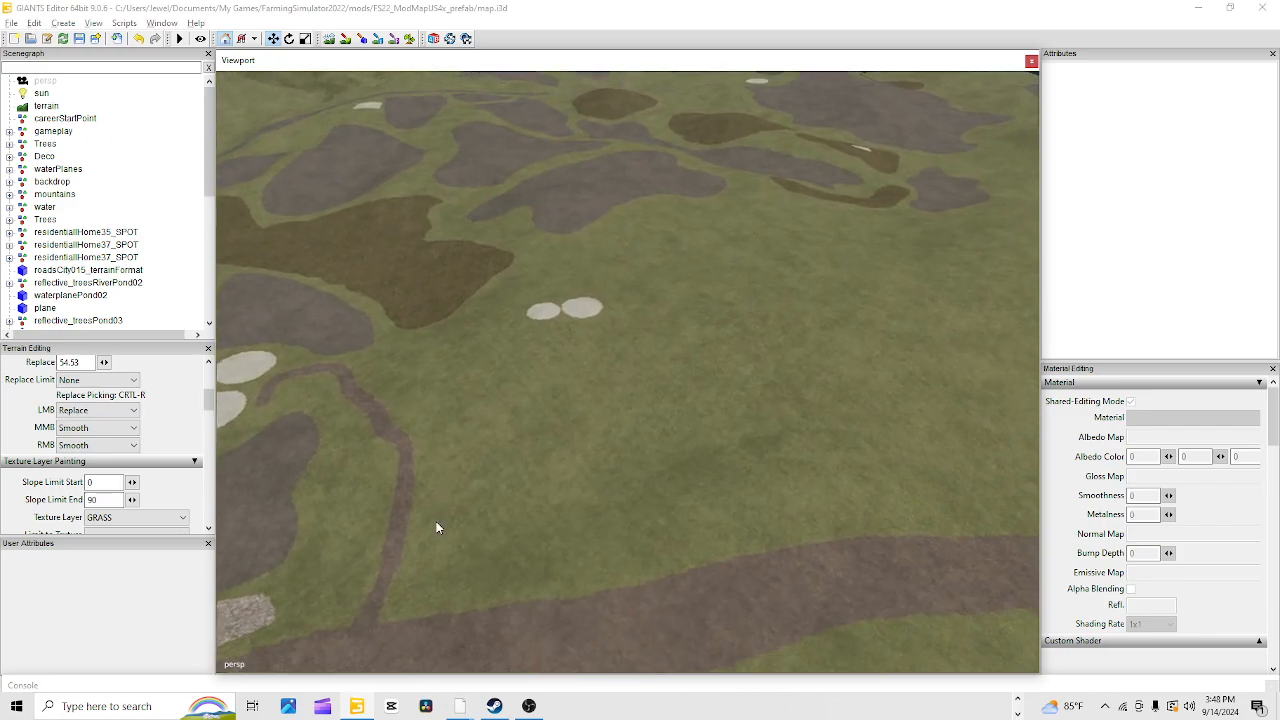
pyautogui.click(343, 40)
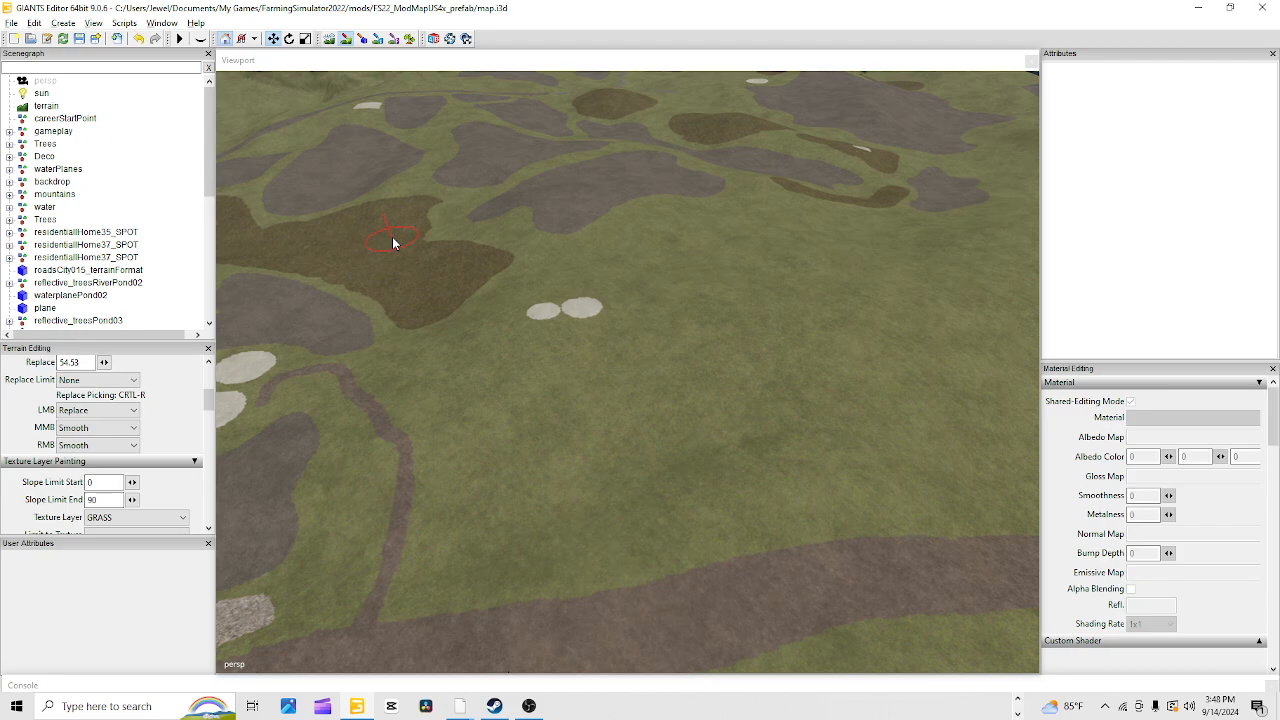
pyautogui.hotkey('ctrl', 'r')
pyautogui.click(170, 524)
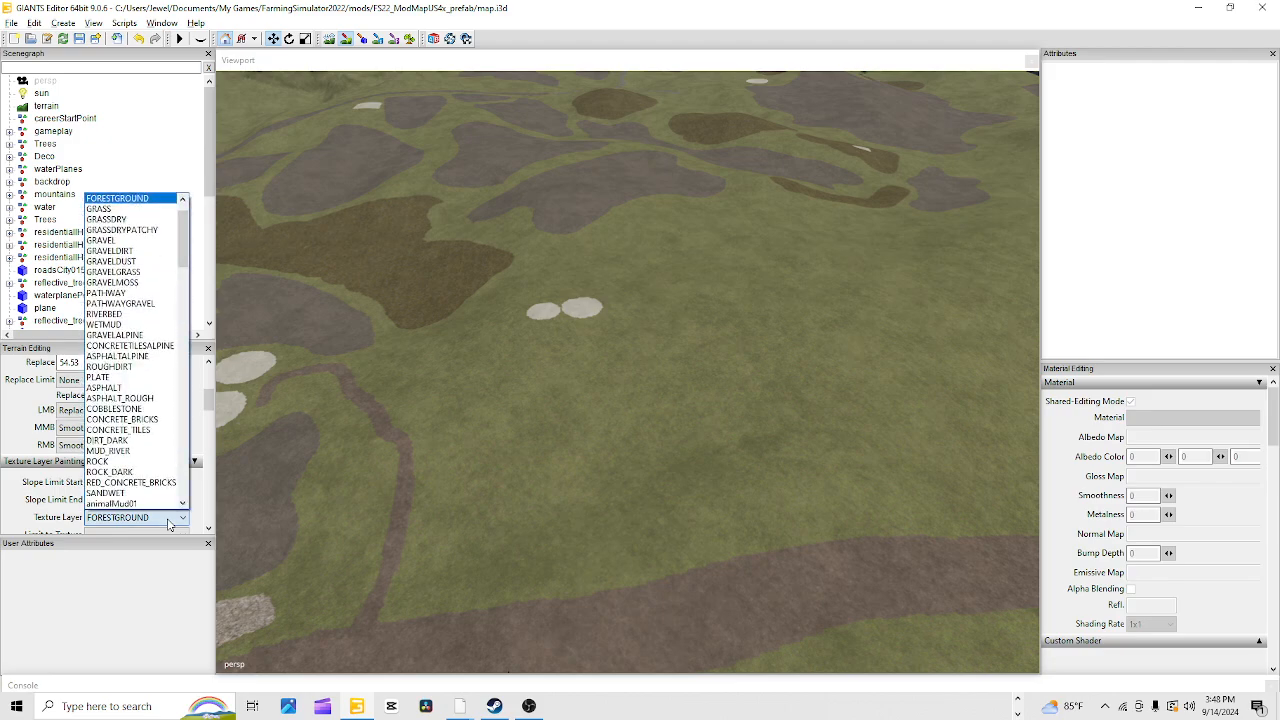
pyautogui.click(170, 524)
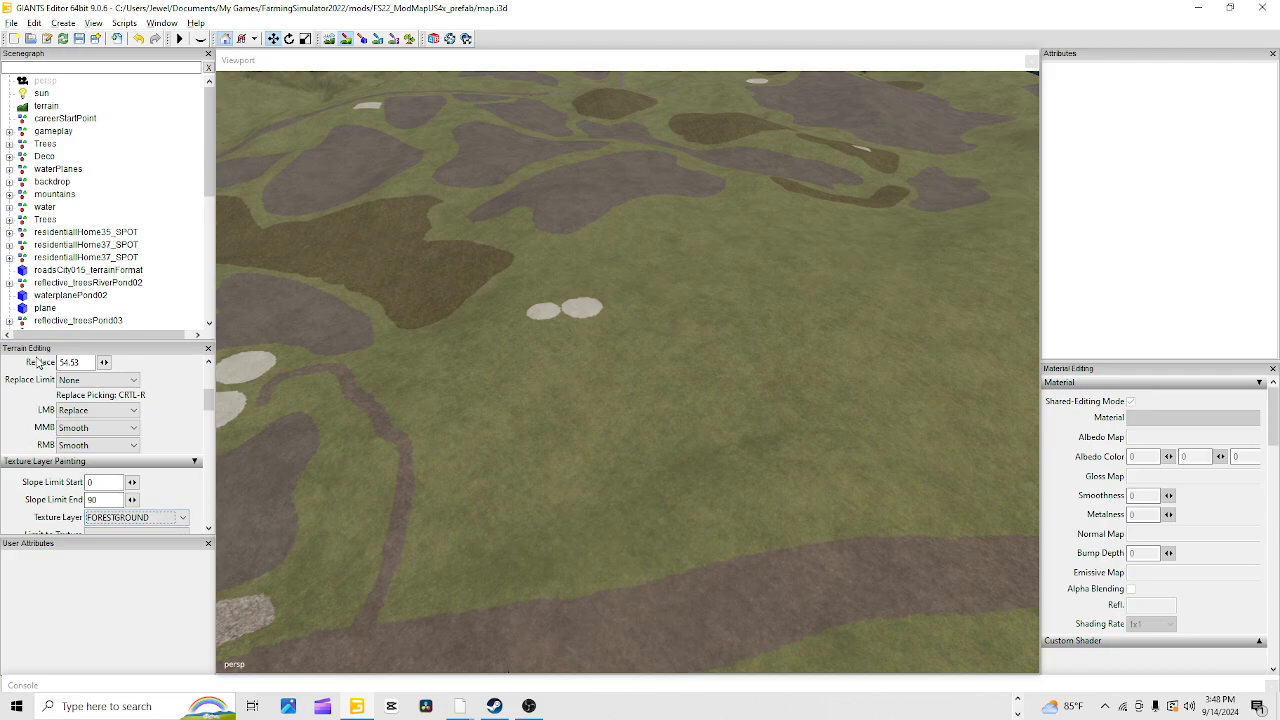
pyautogui.click(162, 23)
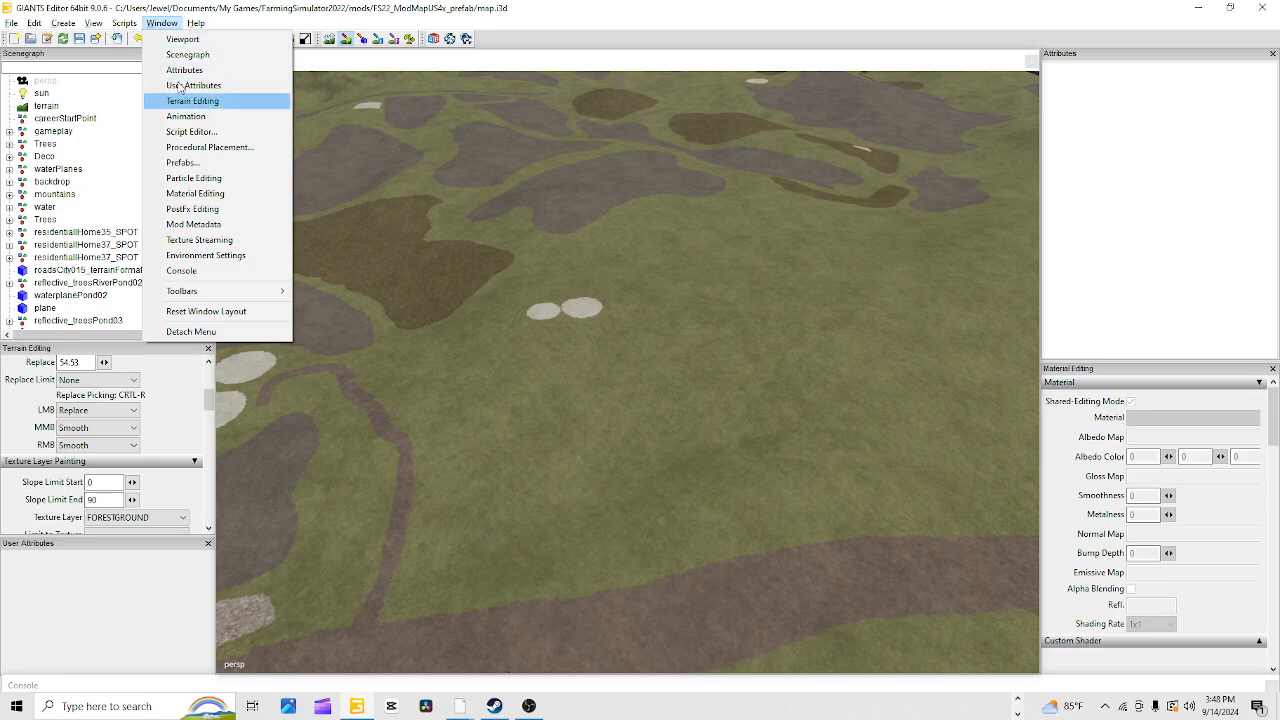
pyautogui.click(183, 39)
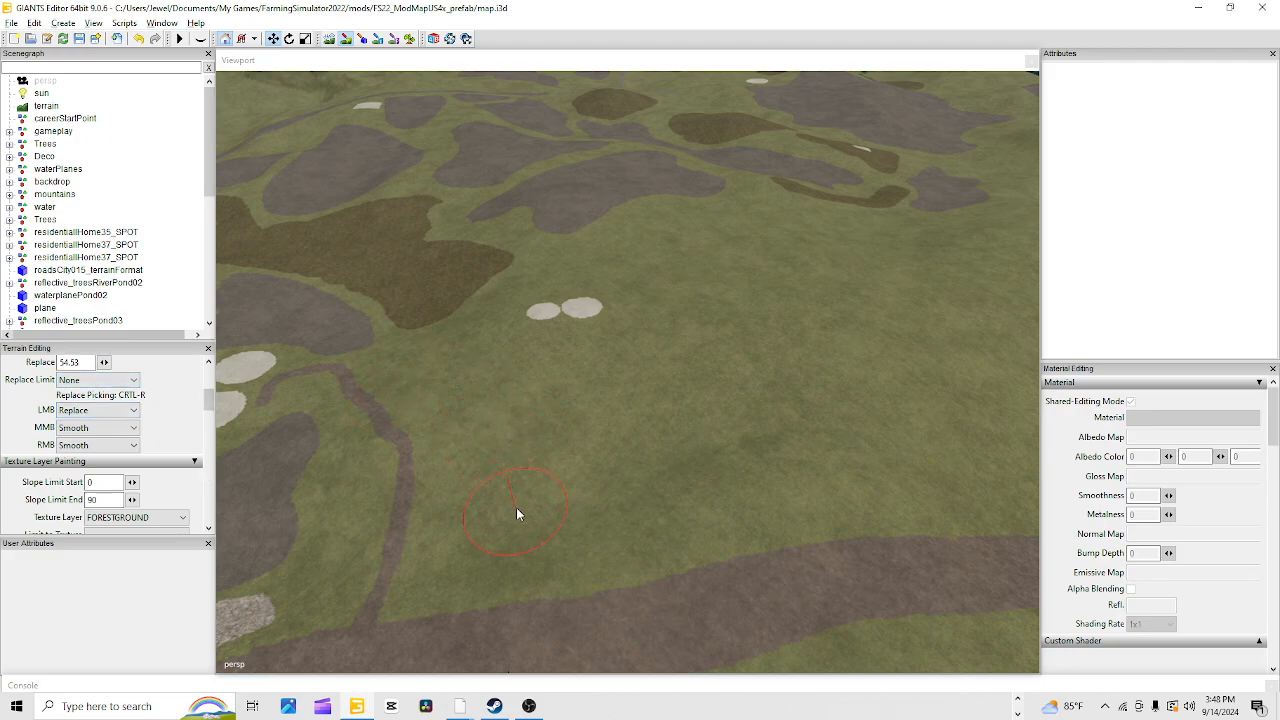
# Paint FORESTGROUND over the grass between the narrow path and the wide dirt road, joining it to the existing brown patch
pyautogui.moveTo(516, 508); pyautogui.dragTo(514, 537)
pyautogui.moveTo(604, 528)
pyautogui.mouseDown()
pyautogui.moveTo(588, 536)
pyautogui.moveTo(577, 510)
pyautogui.moveTo(595, 489)
pyautogui.moveTo(534, 461)
pyautogui.moveTo(568, 430)
pyautogui.moveTo(477, 381)
pyautogui.moveTo(439, 324)
pyautogui.moveTo(485, 402)
pyautogui.moveTo(503, 531)
pyautogui.moveTo(696, 507)
pyautogui.moveTo(780, 466)
pyautogui.moveTo(700, 420)
pyautogui.moveTo(723, 449)
pyautogui.mouseUp()
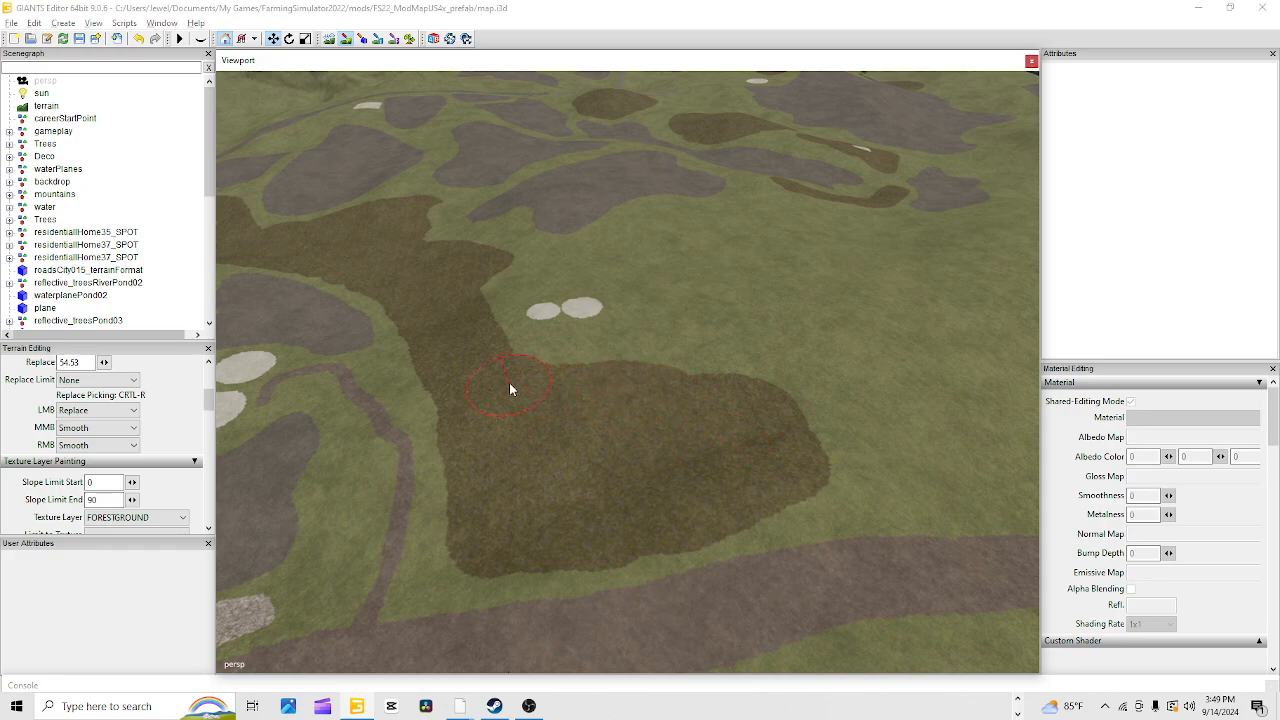
pyautogui.moveTo(755, 449)
pyautogui.mouseDown()
pyautogui.moveTo(814, 463)
pyautogui.moveTo(765, 477)
pyautogui.mouseUp()
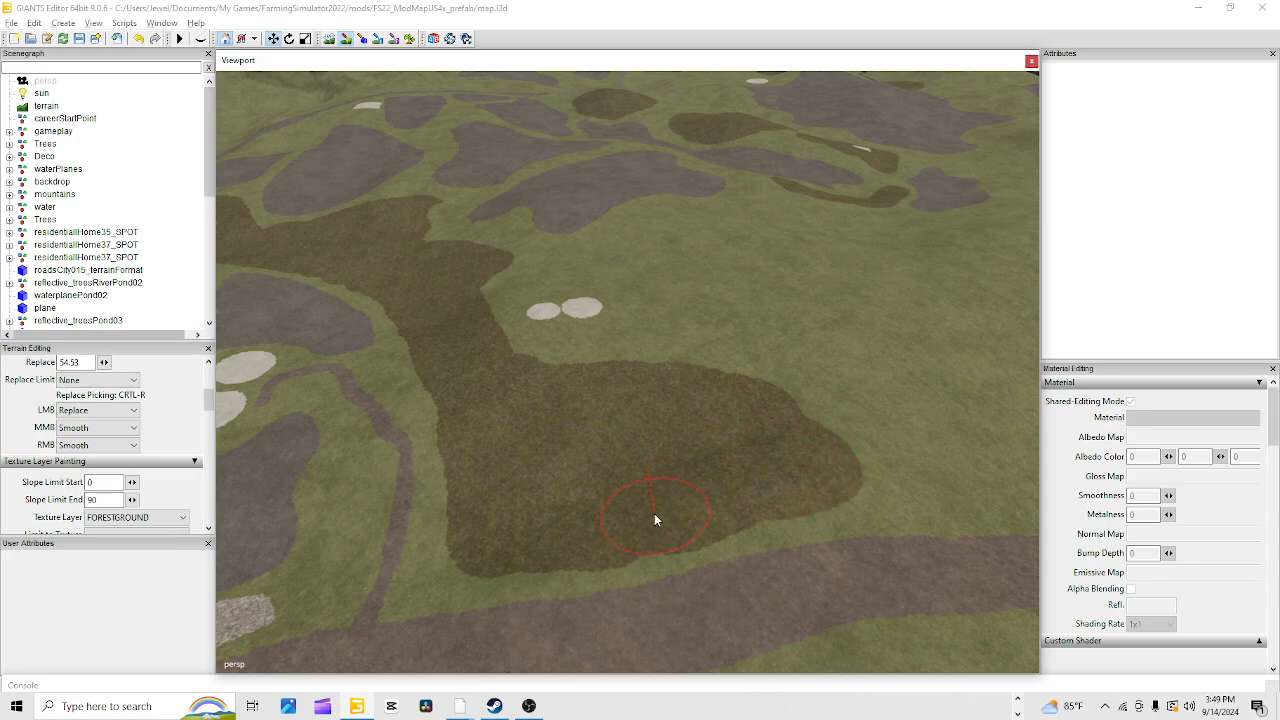
pyautogui.moveTo(655, 519); pyautogui.dragTo(648, 526)
pyautogui.click(347, 42)
# Examine the newly painted forest ground area from the road and at ground level
pyautogui.keyDown('alt'); pyautogui.moveTo(592, 531); pyautogui.dragTo(643, 530); pyautogui.keyUp('alt')
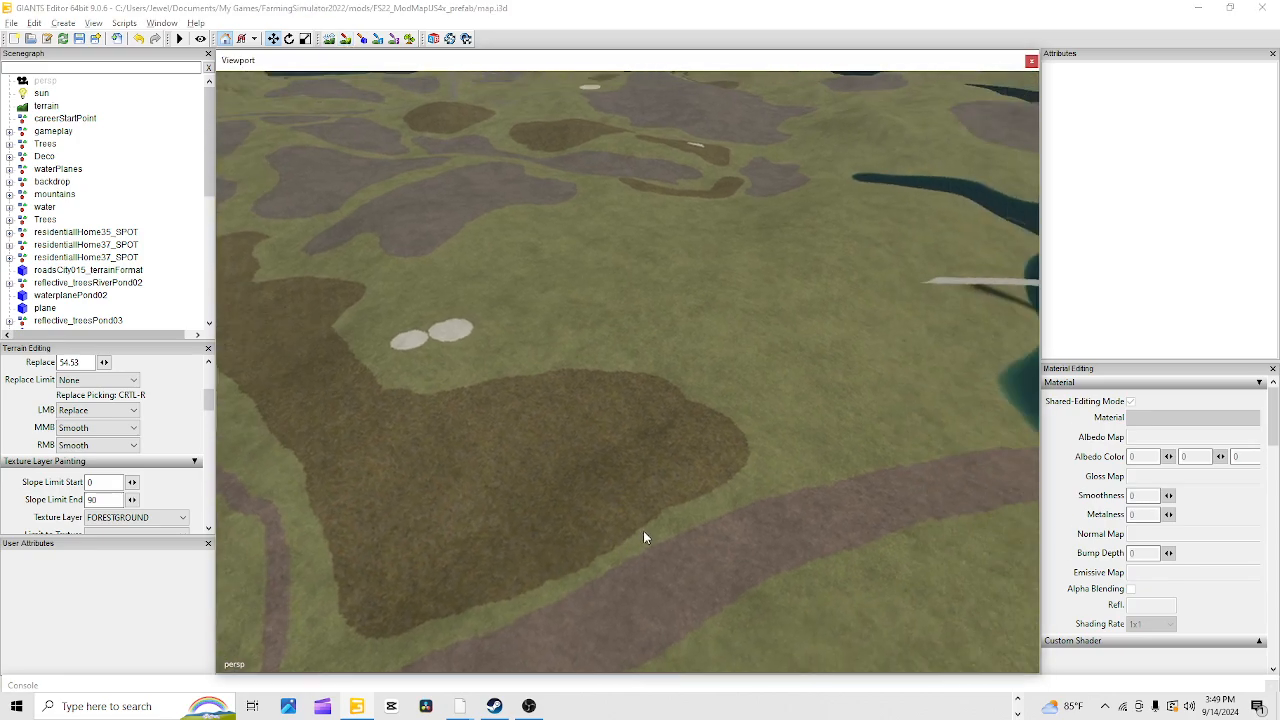
pyautogui.keyDown('alt'); pyautogui.moveTo(643, 530); pyautogui.dragTo(1072, 88, button='right'); pyautogui.keyUp('alt')
pyautogui.keyDown('alt'); pyautogui.moveTo(772, 370); pyautogui.dragTo(692, 440); pyautogui.keyUp('alt')
pyautogui.keyDown('alt'); pyautogui.moveTo(692, 440); pyautogui.dragTo(775, 265, button='right'); pyautogui.keyUp('alt')
pyautogui.keyDown('alt'); pyautogui.moveTo(720, 335); pyautogui.dragTo(647, 230); pyautogui.keyUp('alt')
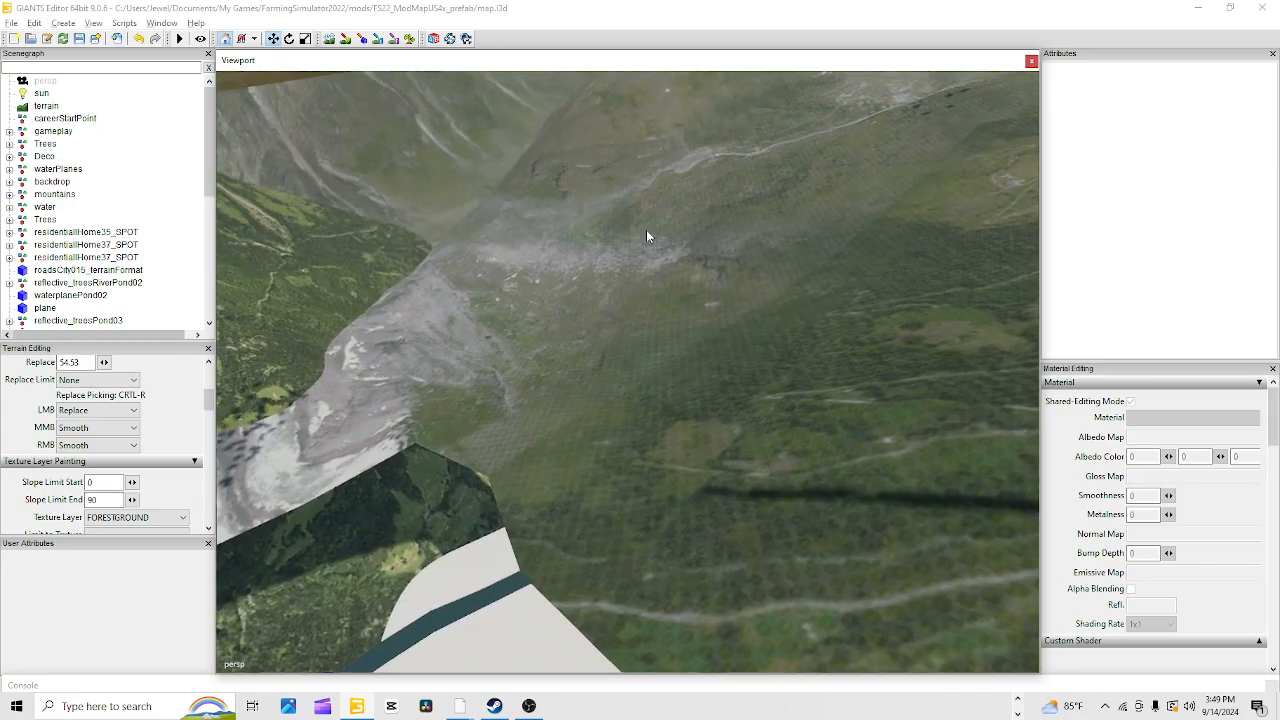
pyautogui.keyDown('alt'); pyautogui.moveTo(647, 230); pyautogui.dragTo(528, 488, button='right'); pyautogui.keyUp('alt')
pyautogui.keyDown('alt'); pyautogui.moveTo(528, 488); pyautogui.dragTo(506, 508); pyautogui.keyUp('alt')
pyautogui.keyDown('alt'); pyautogui.moveTo(506, 508); pyautogui.dragTo(587, 434, button='right'); pyautogui.keyUp('alt')
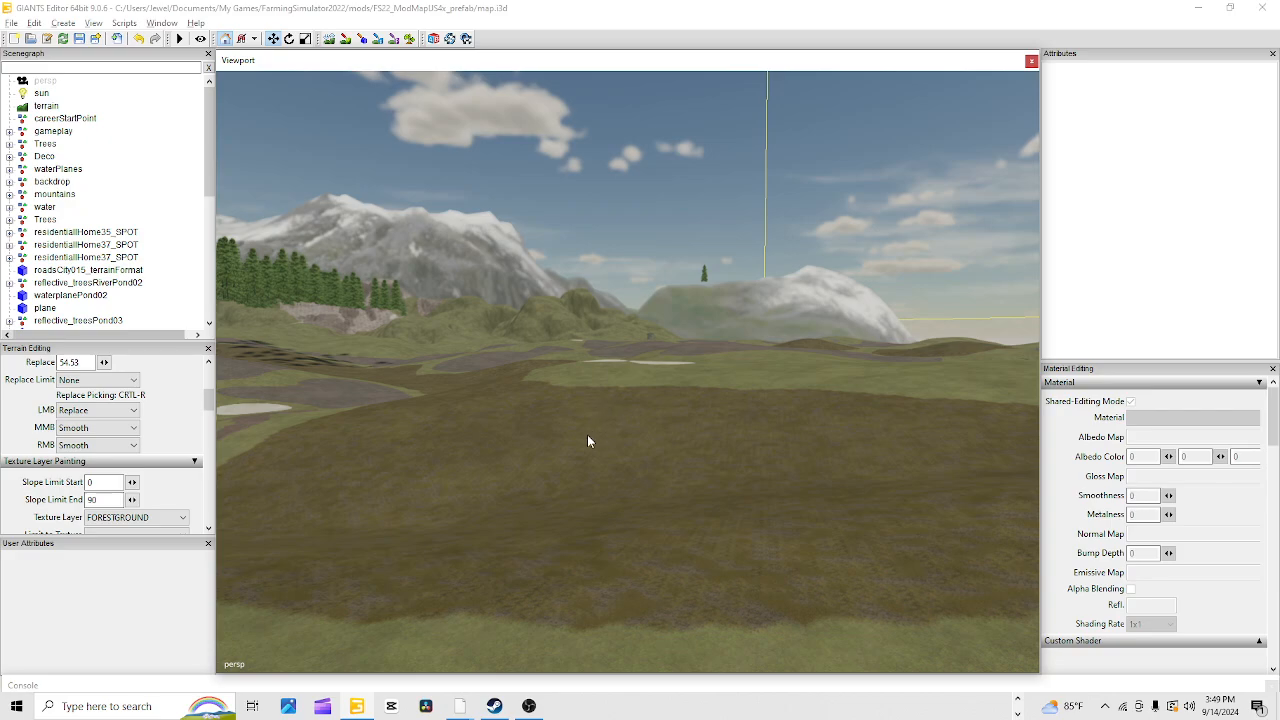
pyautogui.keyDown('alt'); pyautogui.moveTo(587, 434); pyautogui.dragTo(483, 519); pyautogui.keyUp('alt')
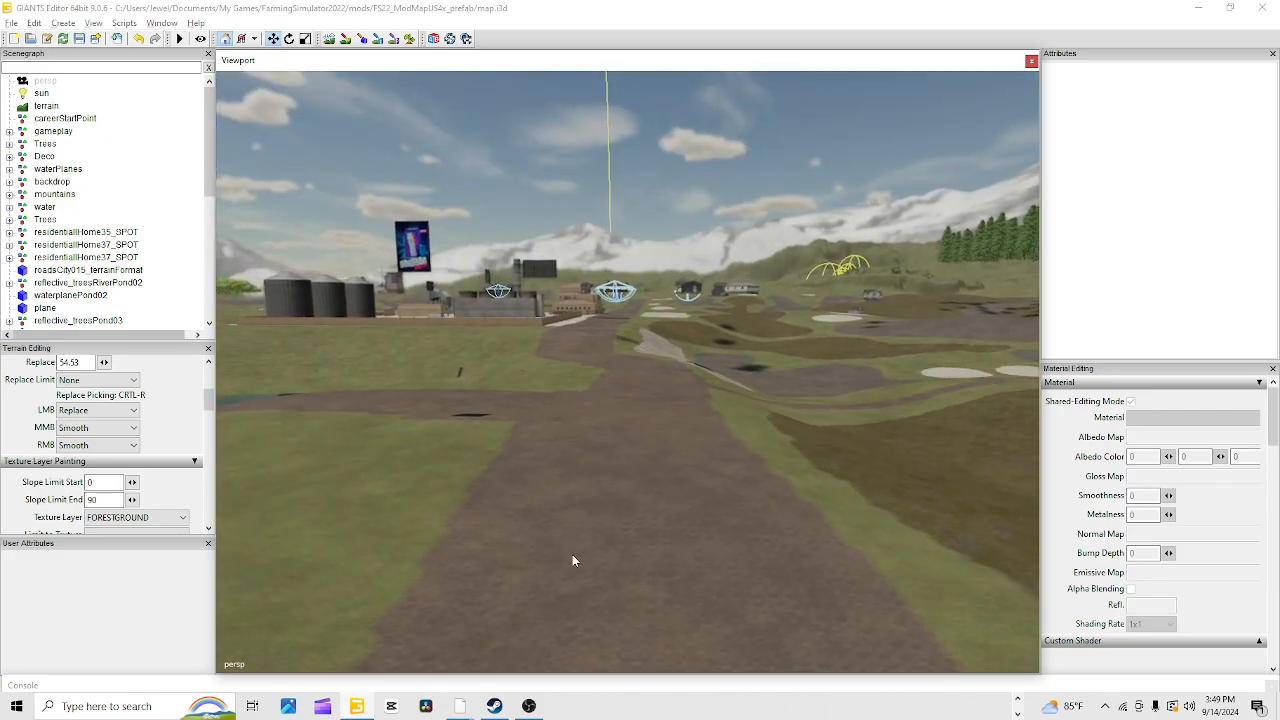
pyautogui.keyDown('alt'); pyautogui.moveTo(572, 554); pyautogui.dragTo(771, 568); pyautogui.keyUp('alt')
pyautogui.keyDown('alt'); pyautogui.moveTo(771, 568); pyautogui.dragTo(994, 279, button='right'); pyautogui.keyUp('alt')
pyautogui.keyDown('alt'); pyautogui.moveTo(416, 434); pyautogui.dragTo(472, 337); pyautogui.keyUp('alt')
pyautogui.keyDown('alt'); pyautogui.moveTo(687, 382); pyautogui.dragTo(966, 438); pyautogui.keyUp('alt')
pyautogui.keyDown('alt'); pyautogui.moveTo(672, 473); pyautogui.dragTo(620, 420); pyautogui.keyUp('alt')
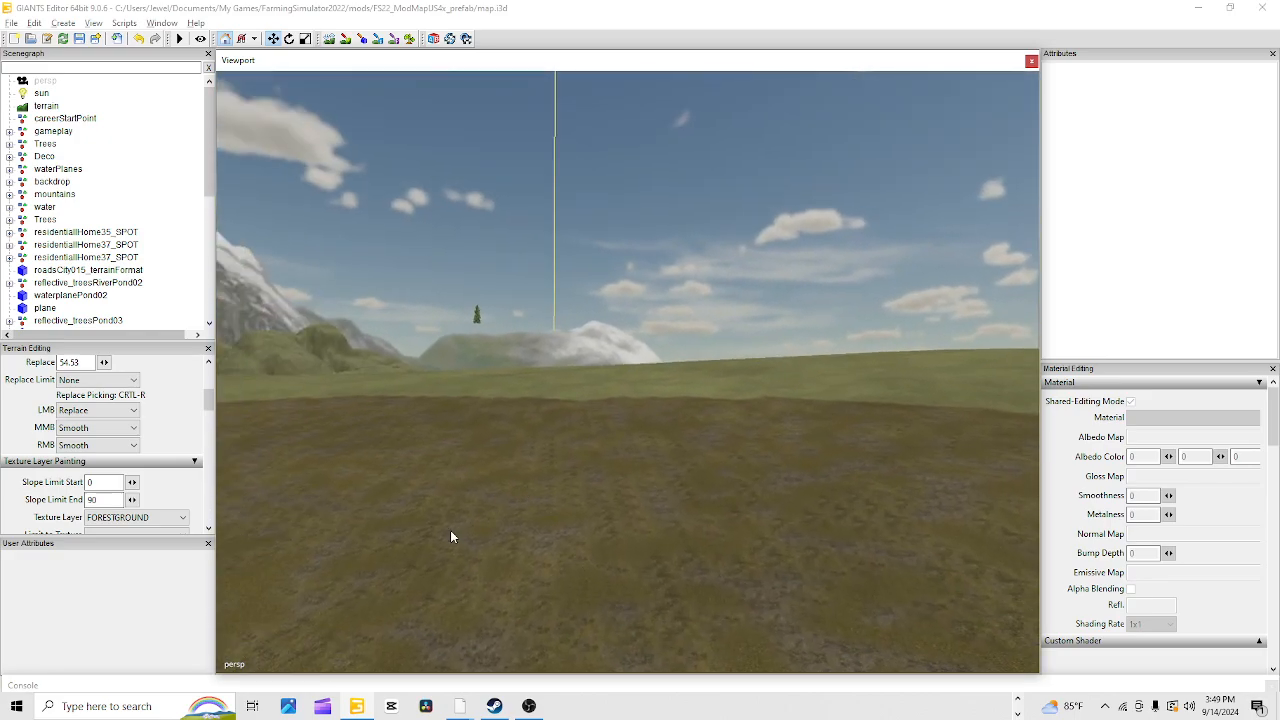
# Examine the hilly grassland next to the forest ground, around the two white circles and the nearby fields
pyautogui.keyDown('alt'); pyautogui.moveTo(450, 530); pyautogui.dragTo(694, 413, button='right'); pyautogui.keyUp('alt')
pyautogui.keyDown('alt'); pyautogui.moveTo(694, 413); pyautogui.dragTo(476, 507); pyautogui.keyUp('alt')
pyautogui.keyDown('alt'); pyautogui.moveTo(476, 507); pyautogui.dragTo(499, 560, button='middle'); pyautogui.keyUp('alt')
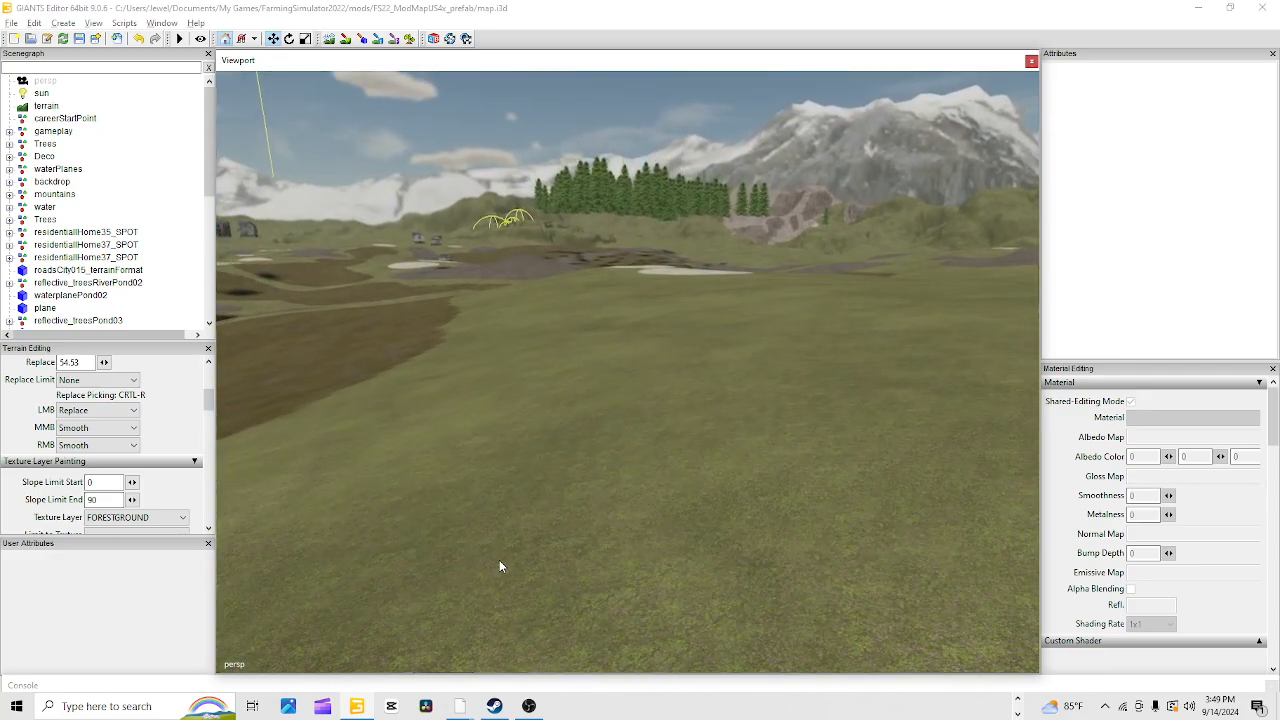
pyautogui.keyDown('alt'); pyautogui.moveTo(499, 560); pyautogui.dragTo(572, 513); pyautogui.keyUp('alt')
pyautogui.keyDown('alt'); pyautogui.moveTo(572, 513); pyautogui.dragTo(785, 335, button='right'); pyautogui.keyUp('alt')
pyautogui.keyDown('alt'); pyautogui.moveTo(490, 561); pyautogui.dragTo(740, 375, button='right'); pyautogui.keyUp('alt')
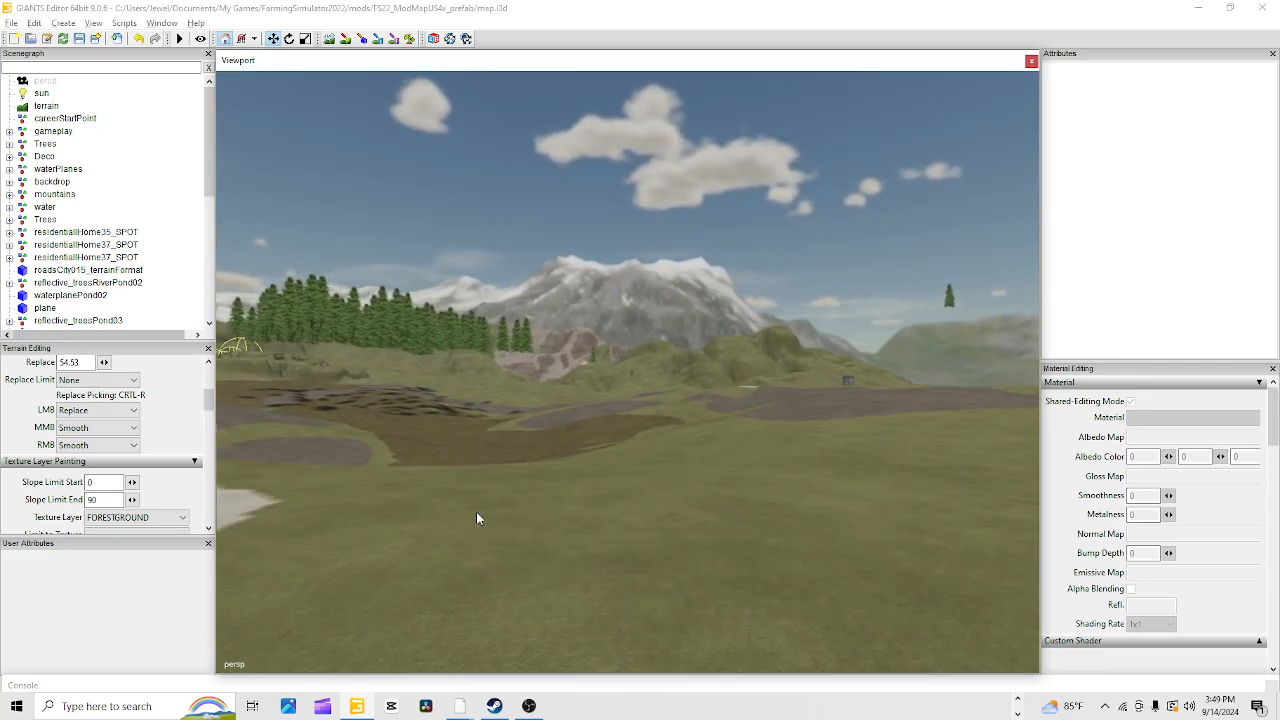
pyautogui.keyDown('alt'); pyautogui.moveTo(476, 512); pyautogui.dragTo(940, 292, button='right'); pyautogui.keyUp('alt')
pyautogui.keyDown('alt'); pyautogui.moveTo(940, 292); pyautogui.dragTo(424, 533); pyautogui.keyUp('alt')
pyautogui.keyDown('alt'); pyautogui.moveTo(424, 533); pyautogui.dragTo(850, 300, button='right'); pyautogui.keyUp('alt')
pyautogui.keyDown('alt'); pyautogui.moveTo(850, 300); pyautogui.dragTo(957, 467); pyautogui.keyUp('alt')
pyautogui.keyDown('alt'); pyautogui.moveTo(957, 467); pyautogui.dragTo(582, 492, button='right'); pyautogui.keyUp('alt')
pyautogui.keyDown('alt'); pyautogui.moveTo(582, 492); pyautogui.dragTo(679, 448); pyautogui.keyUp('alt')
pyautogui.keyDown('alt'); pyautogui.moveTo(679, 448); pyautogui.dragTo(405, 587, button='right'); pyautogui.keyUp('alt')
pyautogui.keyDown('alt'); pyautogui.moveTo(405, 587); pyautogui.dragTo(368, 401); pyautogui.keyUp('alt')
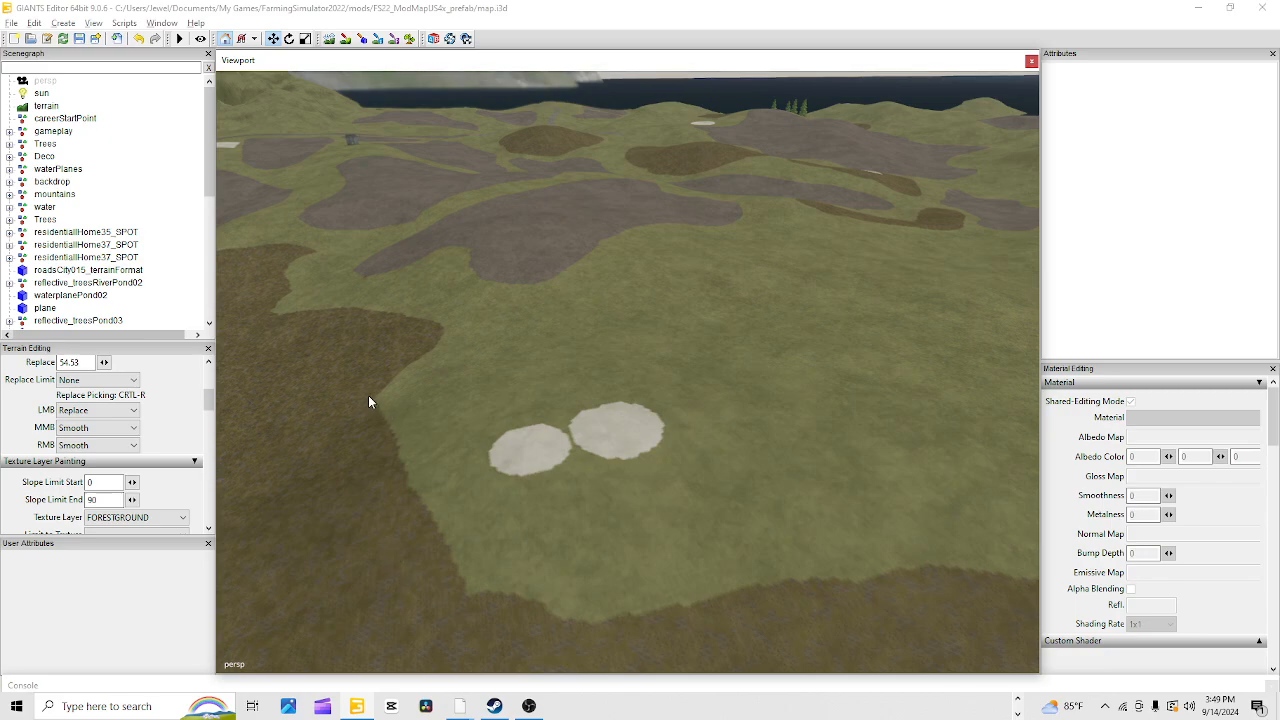
# Extend the FORESTGROUND area as a tongue across the grass behind the two white circles, trimming its far edge with GRASS
pyautogui.click(346, 38)
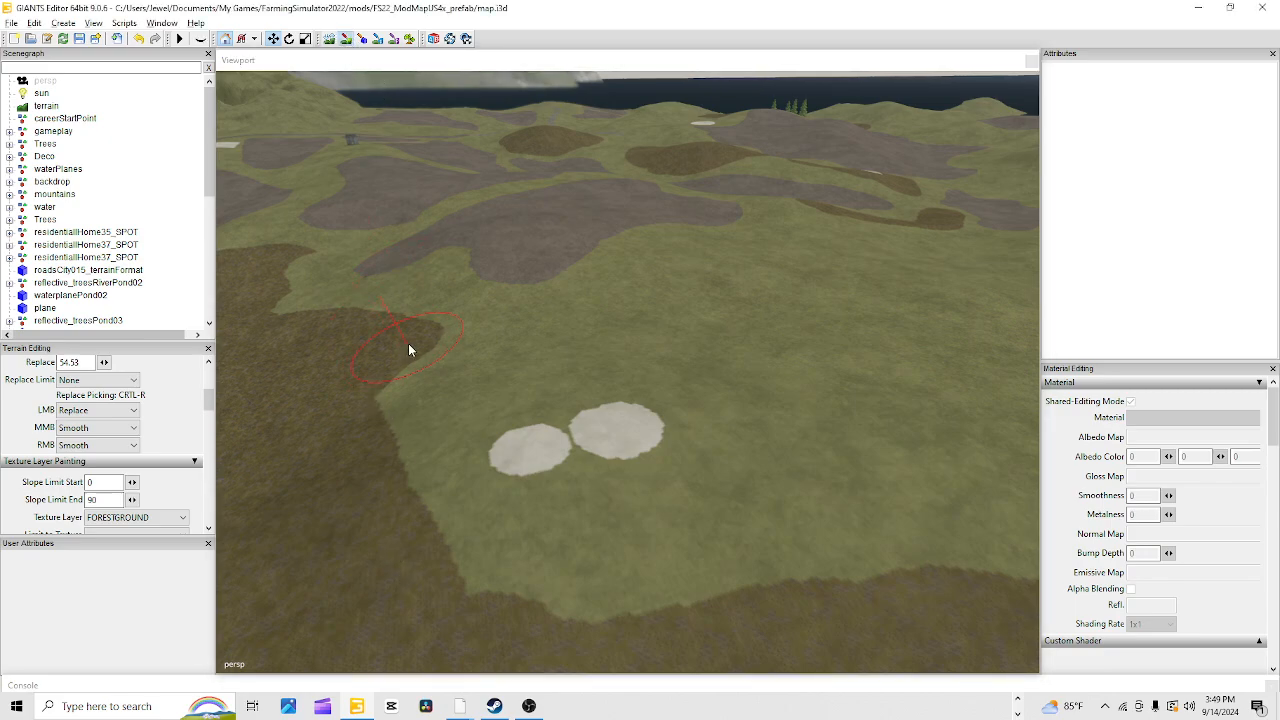
pyautogui.moveTo(408, 343)
pyautogui.mouseDown()
pyautogui.moveTo(591, 324)
pyautogui.moveTo(362, 338)
pyautogui.mouseUp()
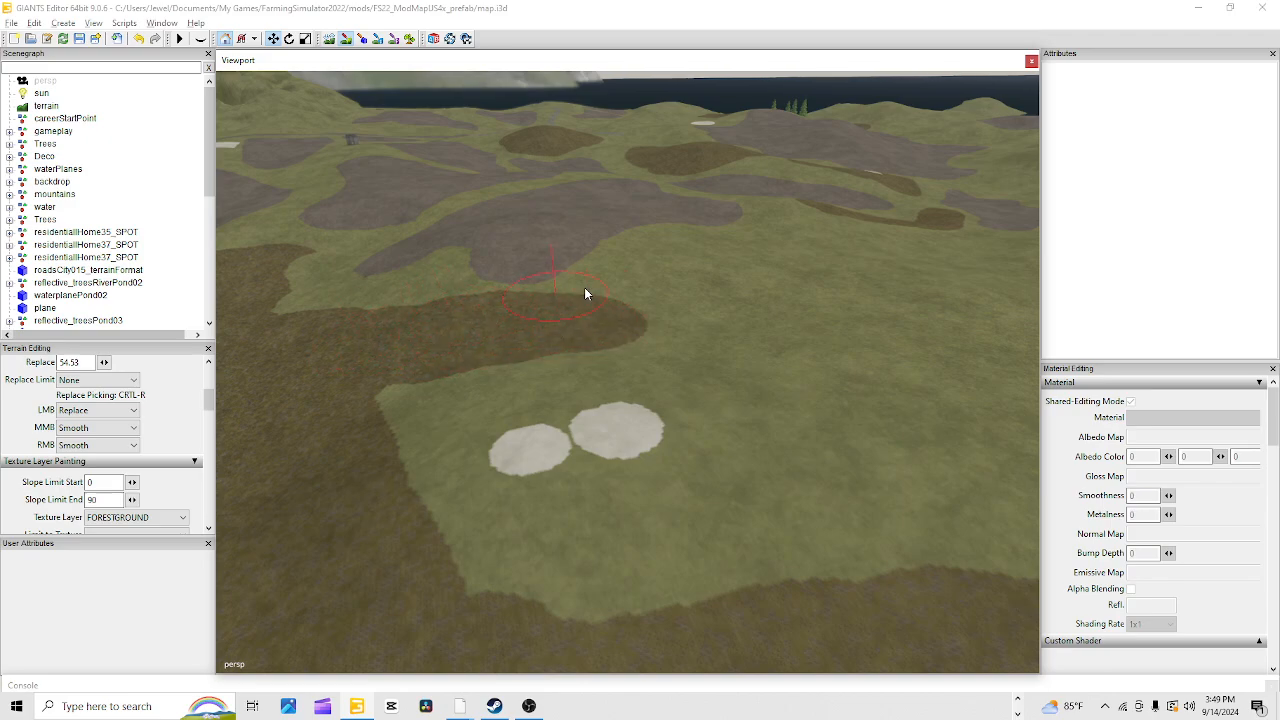
pyautogui.hotkey('ctrl', 'r')
pyautogui.moveTo(560, 303); pyautogui.dragTo(438, 298)
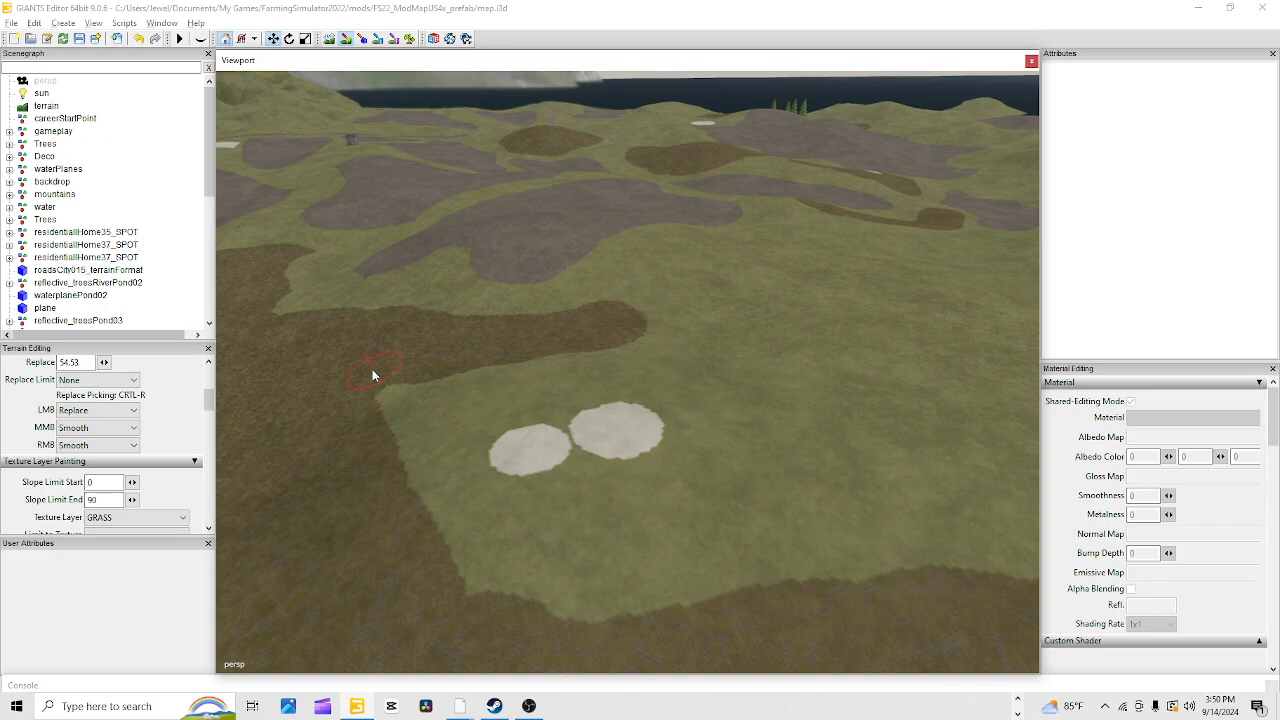
# Pick the FORESTGROUND layer again and round off the forest ground's inner edge around the two white circles
pyautogui.hotkey('ctrl', 'r')
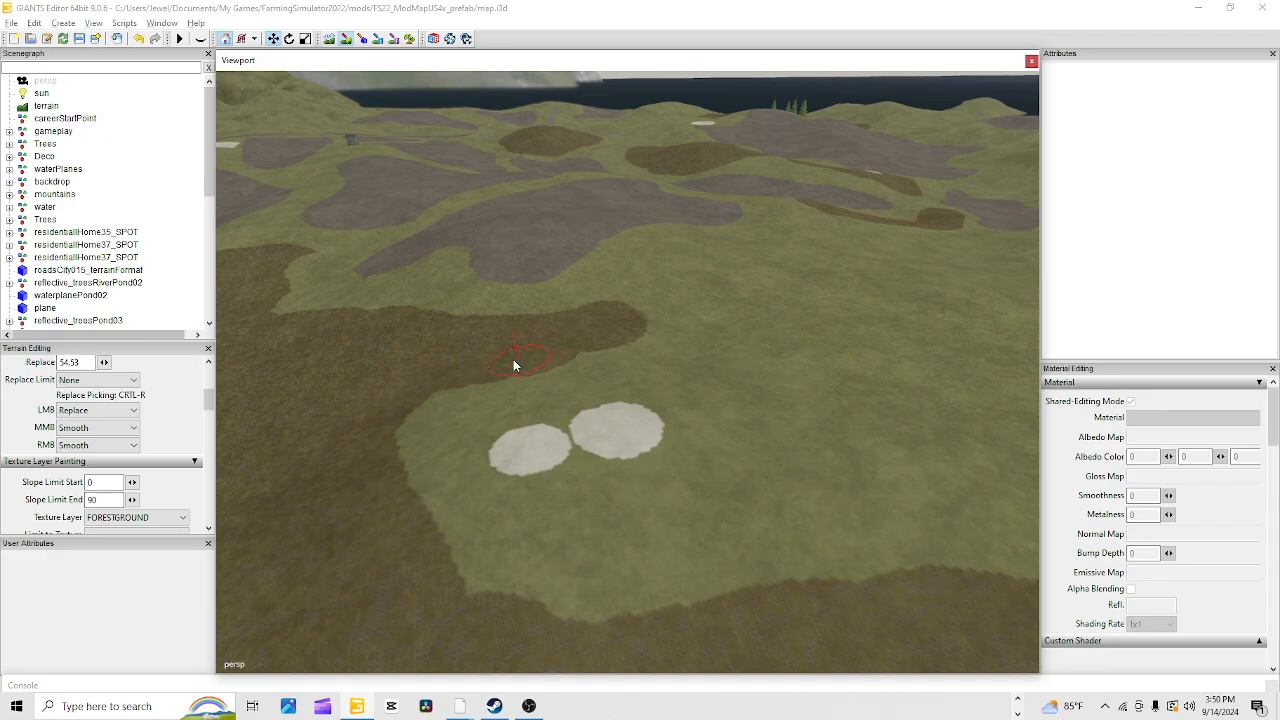
pyautogui.moveTo(410, 406)
pyautogui.mouseDown()
pyautogui.moveTo(468, 373)
pyautogui.moveTo(421, 477)
pyautogui.mouseUp()
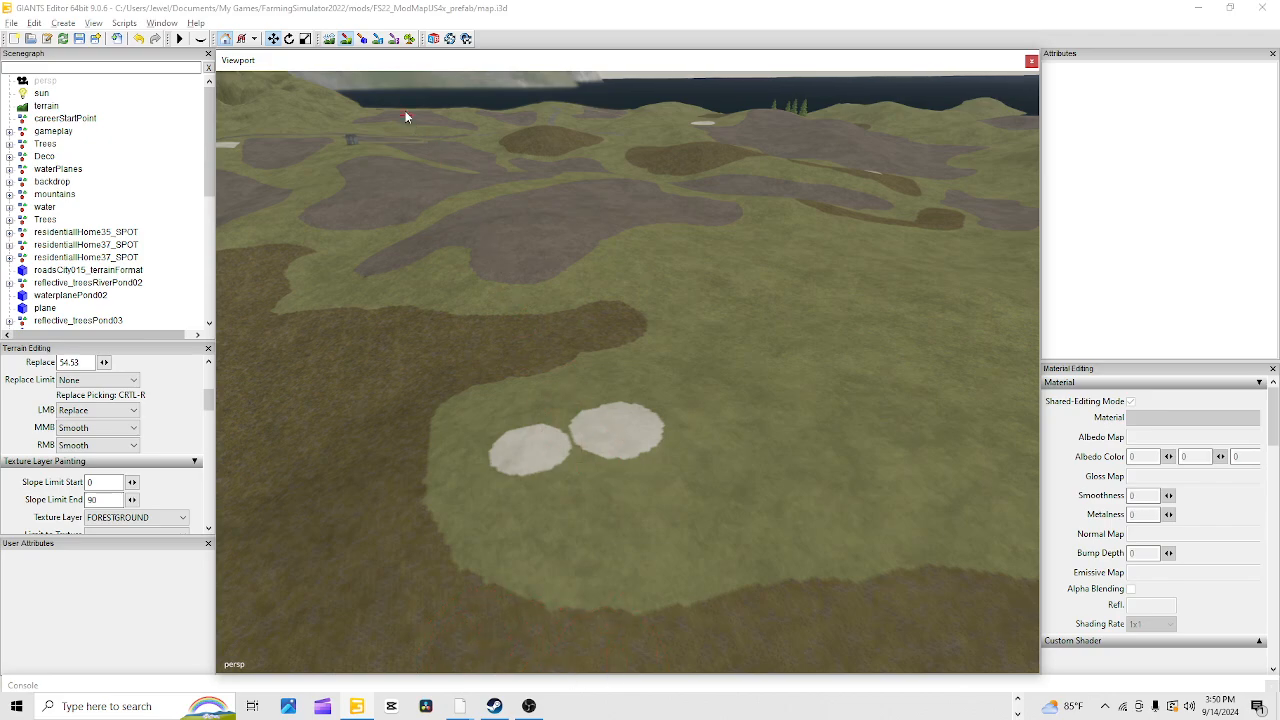
pyautogui.click(345, 41)
# Examine the two white circles and the surrounding grass hill from close to the ground and from several directions
pyautogui.keyDown('alt'); pyautogui.moveTo(496, 480); pyautogui.dragTo(505, 497); pyautogui.keyUp('alt')
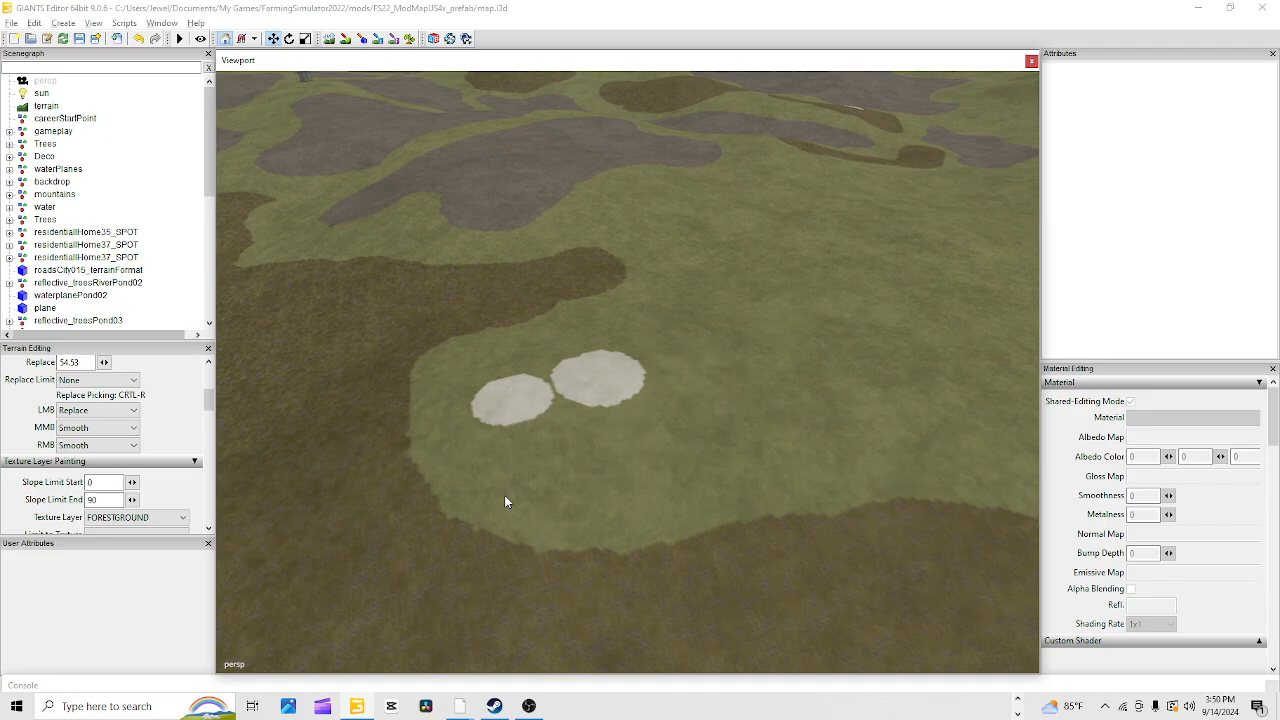
pyautogui.keyDown('alt'); pyautogui.moveTo(770, 120); pyautogui.dragTo(637, 434, button='right'); pyautogui.keyUp('alt')
pyautogui.keyDown('alt'); pyautogui.moveTo(637, 434); pyautogui.dragTo(600, 310); pyautogui.keyUp('alt')
pyautogui.keyDown('alt'); pyautogui.moveTo(600, 310); pyautogui.dragTo(540, 494, button='right'); pyautogui.keyUp('alt')
pyautogui.keyDown('alt'); pyautogui.moveTo(489, 480); pyautogui.dragTo(364, 449); pyautogui.keyUp('alt')
pyautogui.keyDown('alt'); pyautogui.moveTo(364, 449); pyautogui.dragTo(765, 296, button='right'); pyautogui.keyUp('alt')
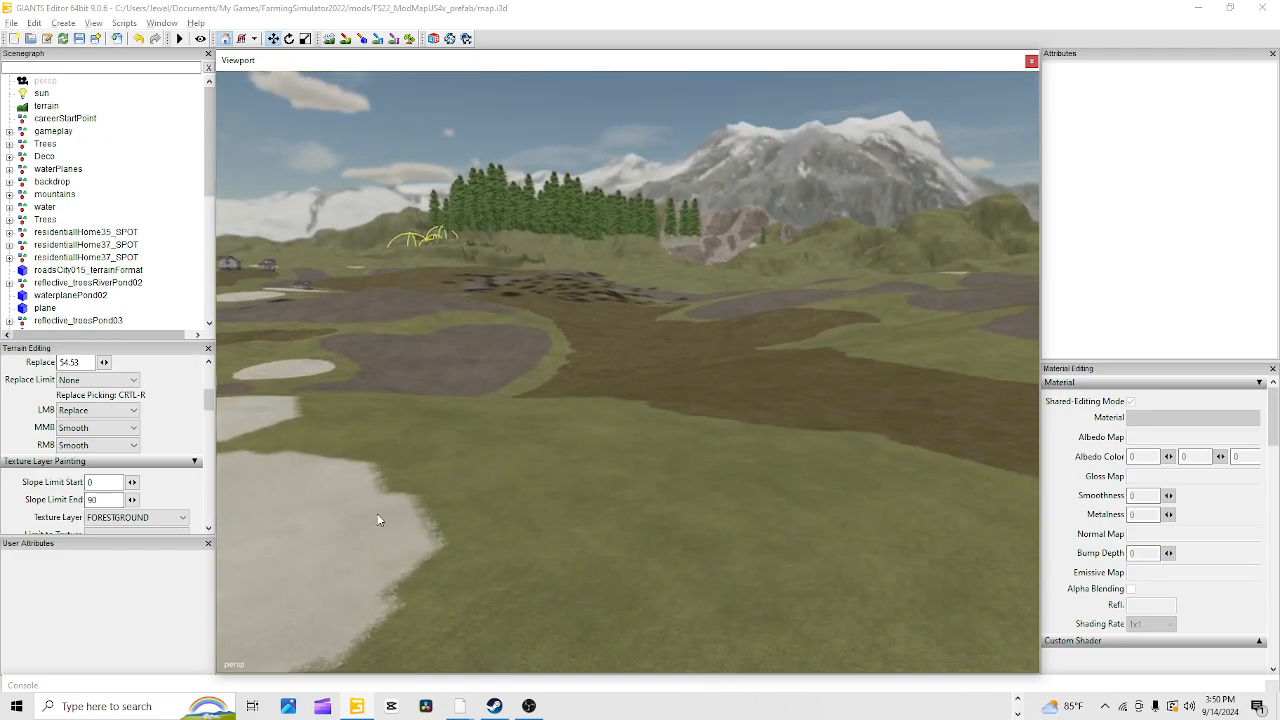
pyautogui.keyDown('alt'); pyautogui.moveTo(377, 519); pyautogui.dragTo(474, 343); pyautogui.keyUp('alt')
pyautogui.keyDown('alt'); pyautogui.moveTo(474, 343); pyautogui.dragTo(668, 397, button='right'); pyautogui.keyUp('alt')
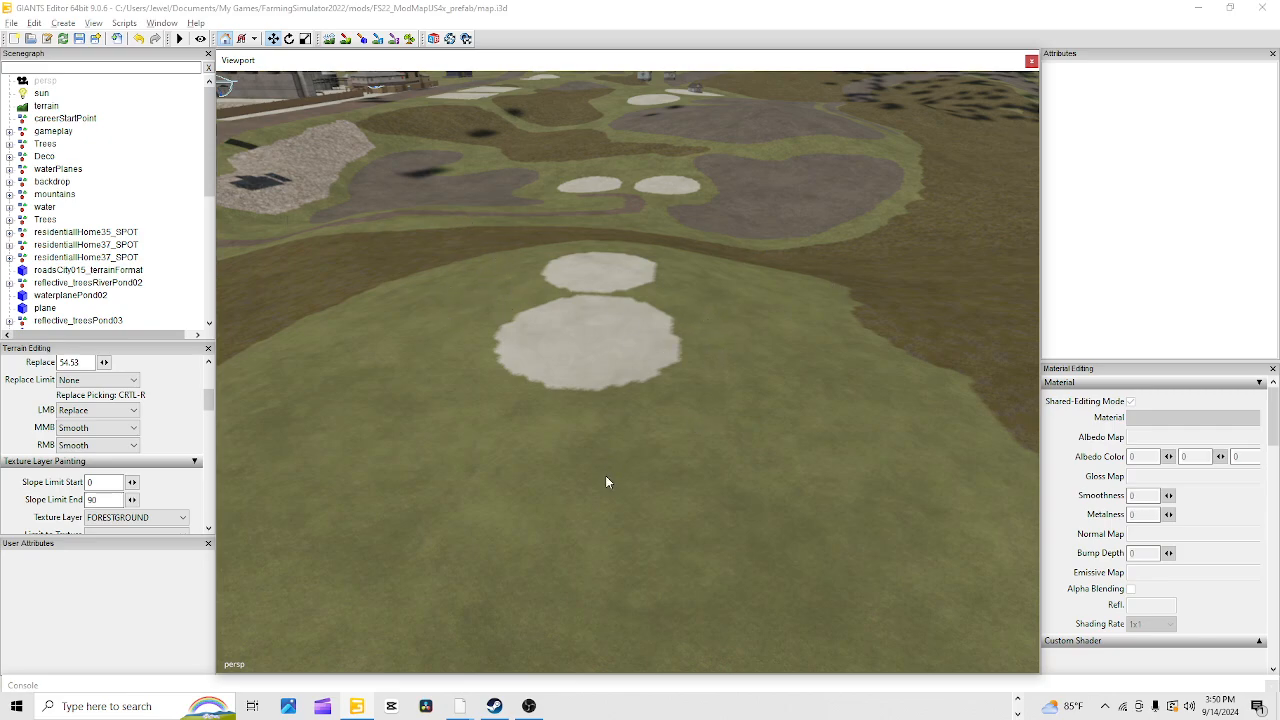
pyautogui.keyDown('alt'); pyautogui.moveTo(674, 262); pyautogui.dragTo(592, 425, button='right'); pyautogui.keyUp('alt')
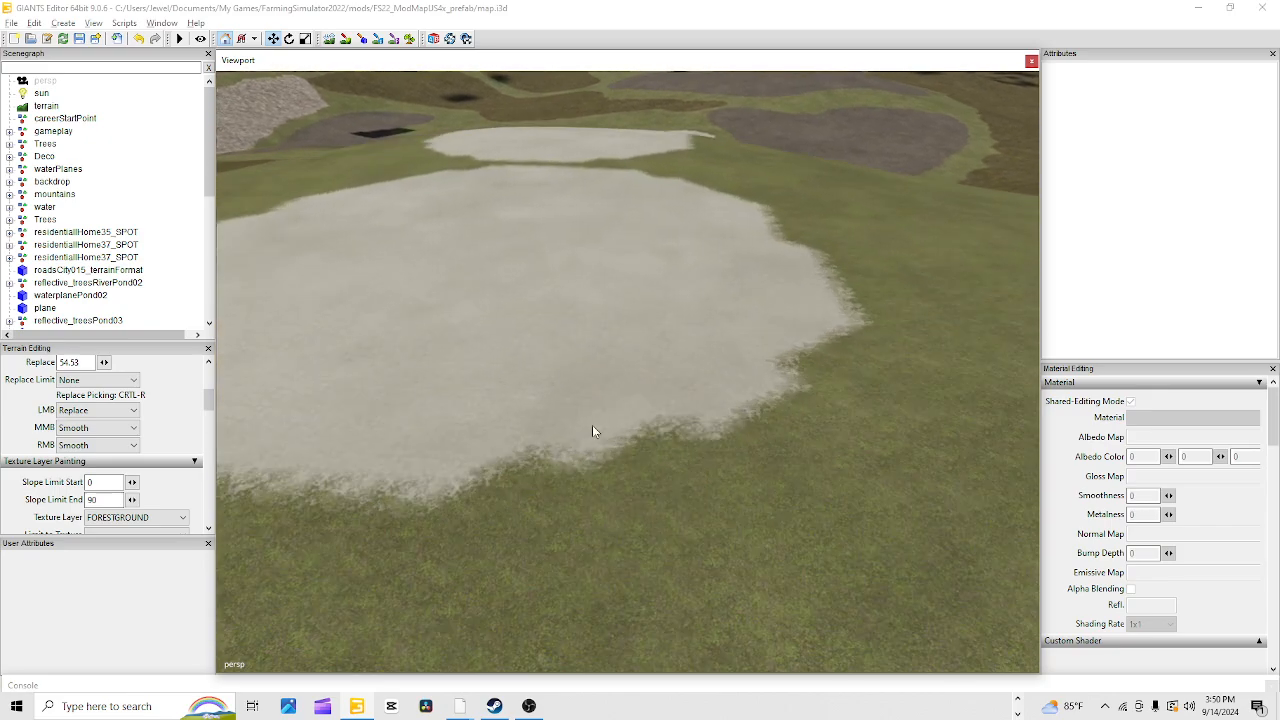
pyautogui.keyDown('alt'); pyautogui.moveTo(592, 425); pyautogui.dragTo(403, 434); pyautogui.keyUp('alt')
pyautogui.keyDown('alt'); pyautogui.moveTo(403, 434); pyautogui.dragTo(735, 415, button='right'); pyautogui.keyUp('alt')
pyautogui.keyDown('alt'); pyautogui.moveTo(735, 415); pyautogui.dragTo(745, 385); pyautogui.keyUp('alt')
pyautogui.keyDown('alt'); pyautogui.moveTo(745, 385); pyautogui.dragTo(755, 245, button='right'); pyautogui.keyUp('alt')
pyautogui.keyDown('alt'); pyautogui.moveTo(757, 252); pyautogui.dragTo(641, 258); pyautogui.keyUp('alt')
pyautogui.keyDown('alt'); pyautogui.moveTo(641, 252); pyautogui.dragTo(518, 480, button='right'); pyautogui.keyUp('alt')
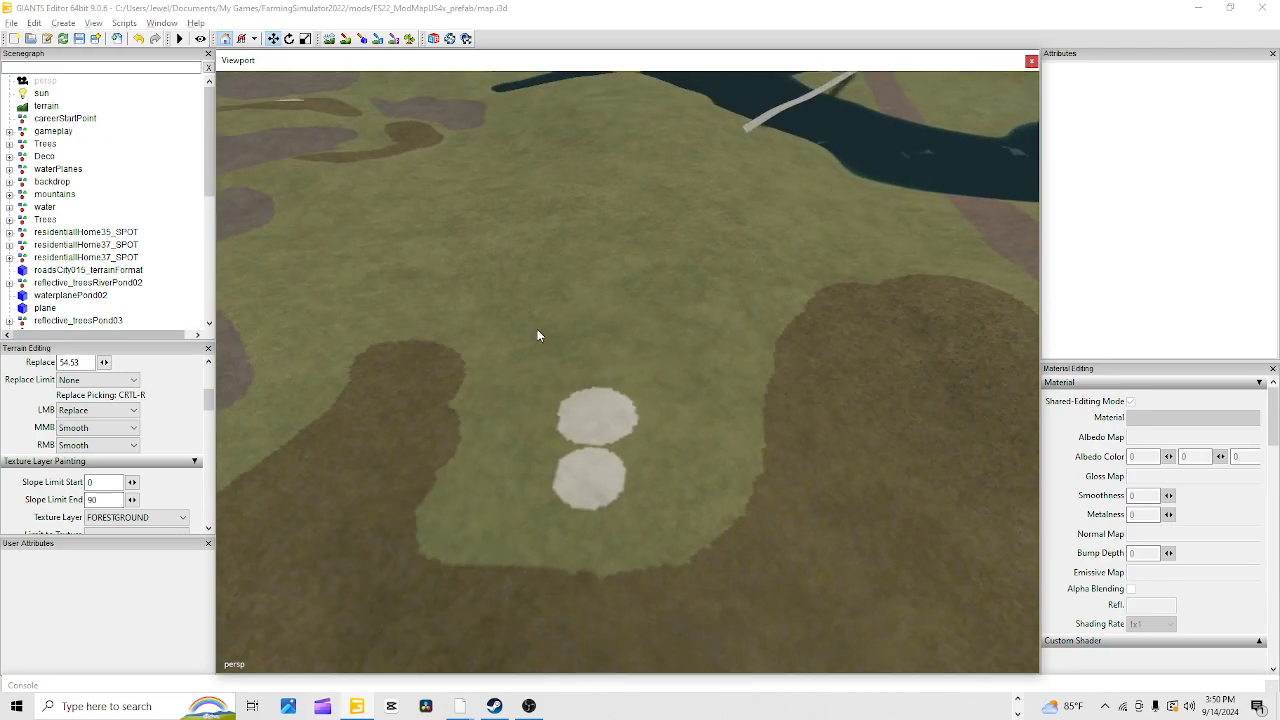
# Examine the forest ground layout from above, including the neighbouring fields, the white circles and the wide dirt road
pyautogui.keyDown('alt'); pyautogui.moveTo(538, 330); pyautogui.dragTo(808, 76); pyautogui.keyUp('alt')
pyautogui.keyDown('alt'); pyautogui.moveTo(808, 76); pyautogui.dragTo(224, 645, button='right'); pyautogui.keyUp('alt')
pyautogui.keyDown('alt'); pyautogui.moveTo(600, 330); pyautogui.dragTo(485, 584, button='right'); pyautogui.keyUp('alt')
pyautogui.moveTo(590, 150)
pyautogui.keyDown('alt'); pyautogui.mouseDown(button='right')
pyautogui.moveTo(462, 266)
pyautogui.moveTo(370, 440)
pyautogui.mouseUp(button='right'); pyautogui.keyUp('alt')
pyautogui.keyDown('alt'); pyautogui.moveTo(577, 346); pyautogui.dragTo(360, 620, button='right'); pyautogui.keyUp('alt')
pyautogui.moveTo(340, 640)
pyautogui.keyDown('alt'); pyautogui.mouseDown()
pyautogui.moveTo(438, 560)
pyautogui.moveTo(132, 478)
pyautogui.moveTo(309, 542)
pyautogui.moveTo(539, 525)
pyautogui.mouseUp(); pyautogui.keyUp('alt')
pyautogui.keyDown('alt'); pyautogui.moveTo(539, 525); pyautogui.dragTo(1070, 22, button='right'); pyautogui.keyUp('alt')
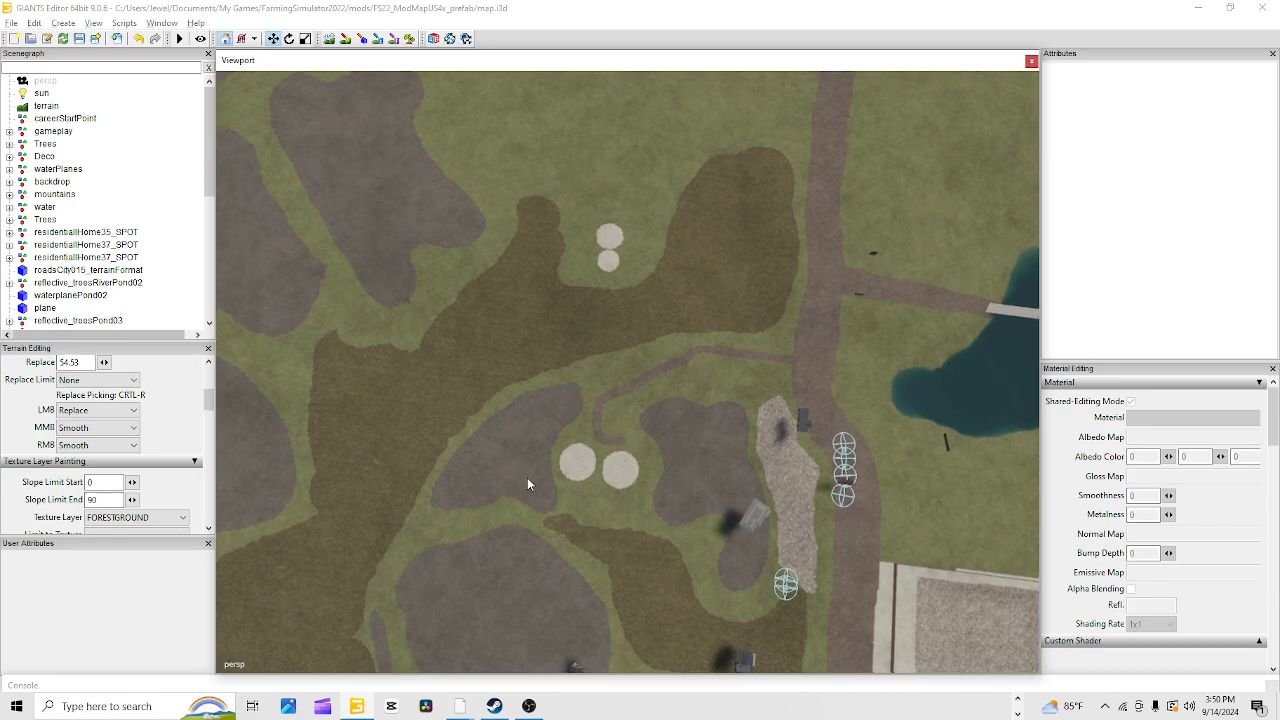
pyautogui.keyDown('alt'); pyautogui.moveTo(527, 480); pyautogui.dragTo(266, 605); pyautogui.keyUp('alt')
pyautogui.keyDown('alt'); pyautogui.moveTo(266, 605); pyautogui.dragTo(531, 387, button='right'); pyautogui.keyUp('alt')
pyautogui.keyDown('alt'); pyautogui.moveTo(840, 320); pyautogui.dragTo(471, 600); pyautogui.keyUp('alt')
pyautogui.keyDown('alt'); pyautogui.moveTo(676, 597); pyautogui.dragTo(667, 318, button='middle'); pyautogui.keyUp('alt')
pyautogui.keyDown('alt'); pyautogui.moveTo(668, 414); pyautogui.dragTo(311, 374); pyautogui.keyUp('alt')
pyautogui.keyDown('alt'); pyautogui.moveTo(428, 237); pyautogui.dragTo(431, 331, button='middle'); pyautogui.keyUp('alt')
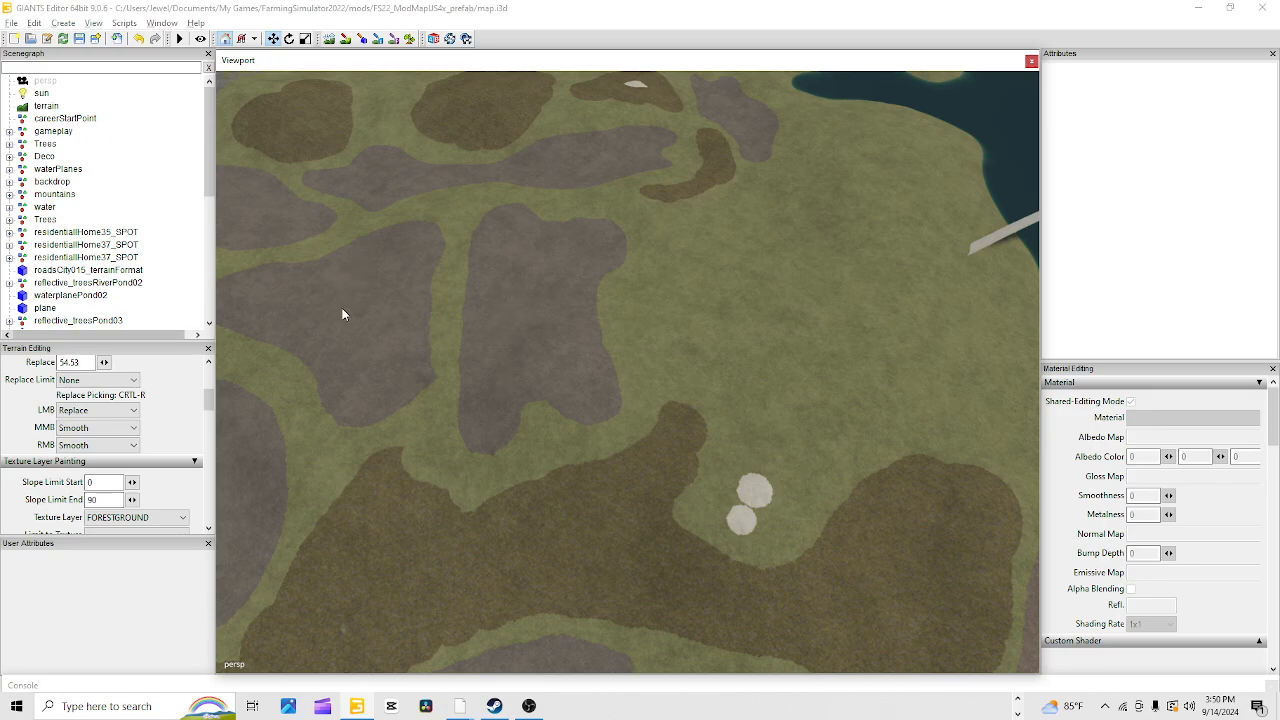
pyautogui.keyDown('alt'); pyautogui.moveTo(395, 406); pyautogui.dragTo(509, 461); pyautogui.keyUp('alt')
pyautogui.keyDown('alt'); pyautogui.moveTo(587, 382); pyautogui.dragTo(589, 325, button='middle'); pyautogui.keyUp('alt')
pyautogui.keyDown('alt'); pyautogui.moveTo(589, 325); pyautogui.dragTo(1040, 105, button='right'); pyautogui.keyUp('alt')
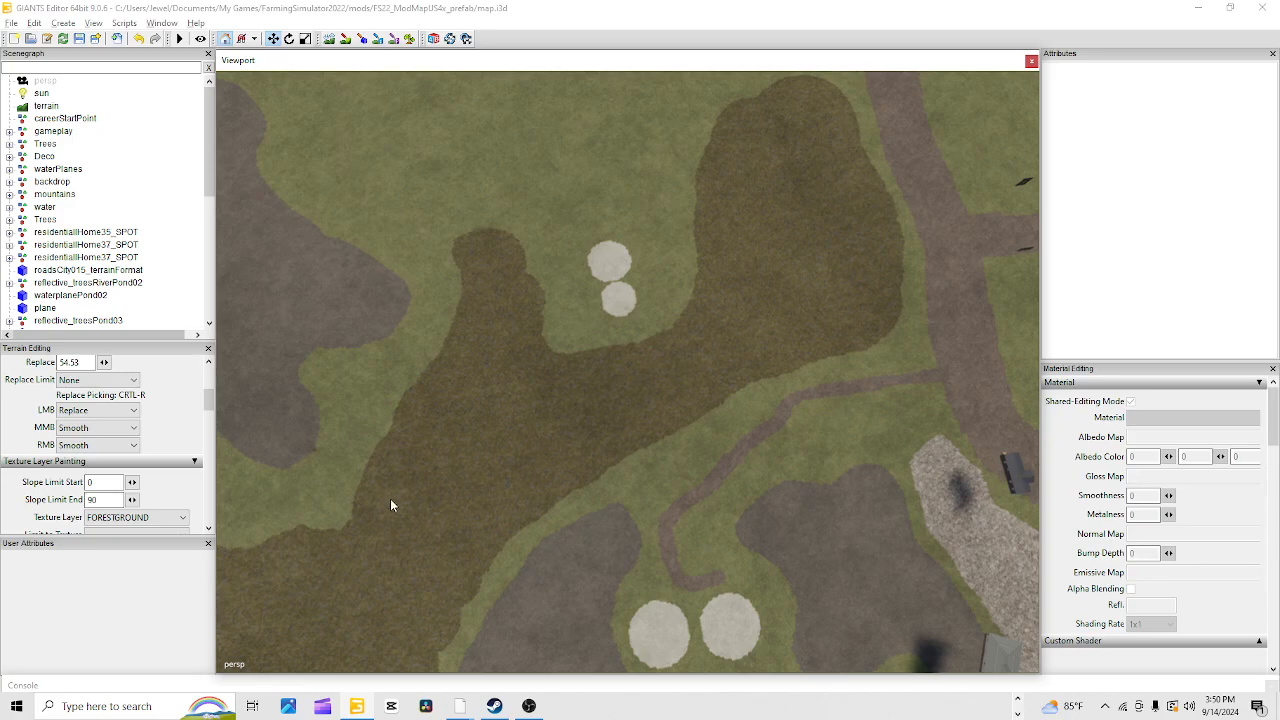
pyautogui.keyDown('alt'); pyautogui.moveTo(391, 501); pyautogui.dragTo(1042, 301, button='right'); pyautogui.keyUp('alt')
pyautogui.keyDown('alt'); pyautogui.moveTo(570, 545); pyautogui.dragTo(629, 454); pyautogui.keyUp('alt')
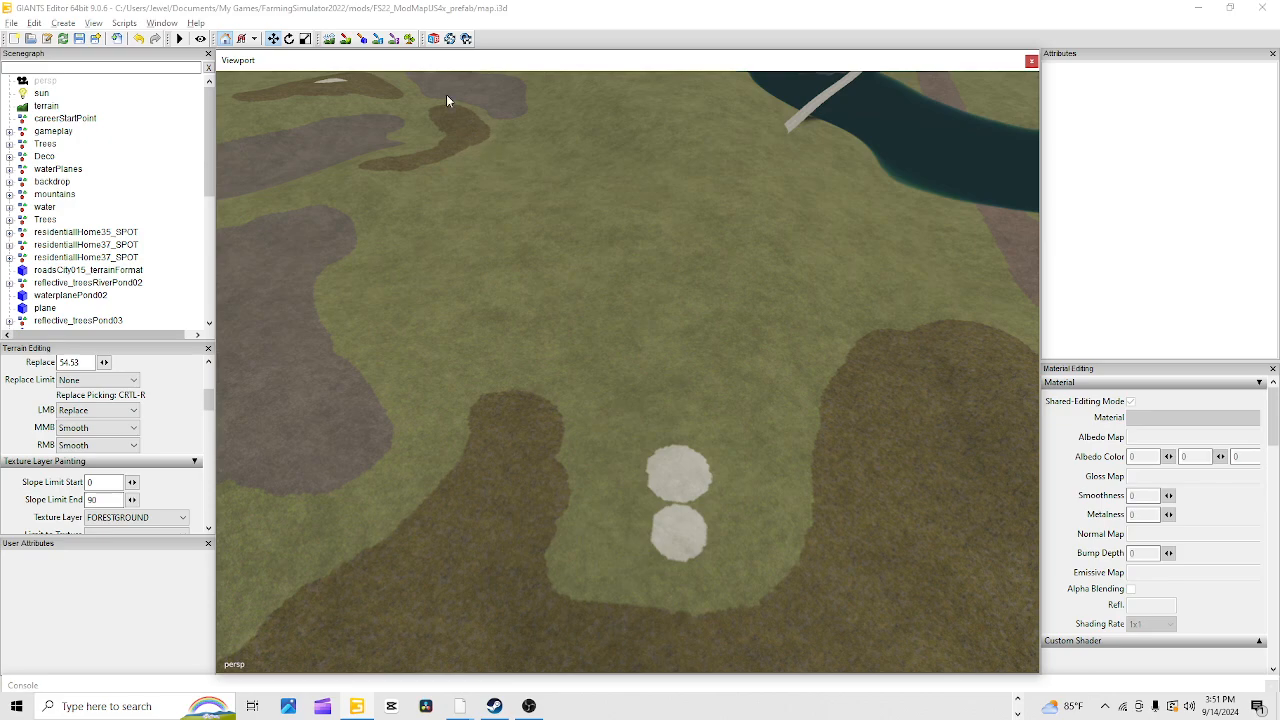
# Pick the FORESTGROUND layer and paint a strip from the tongue's tip across the grass to the small curved brown patch
pyautogui.click(346, 40)
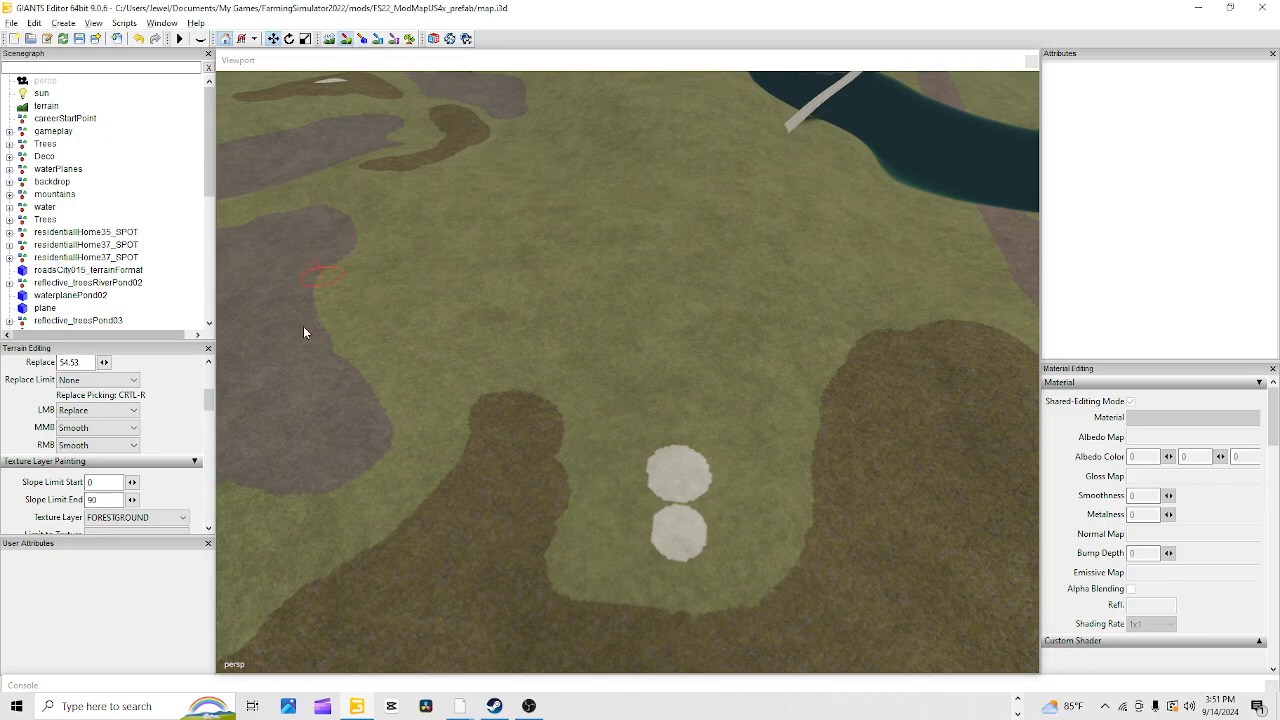
pyautogui.hotkey('ctrl', 'r')
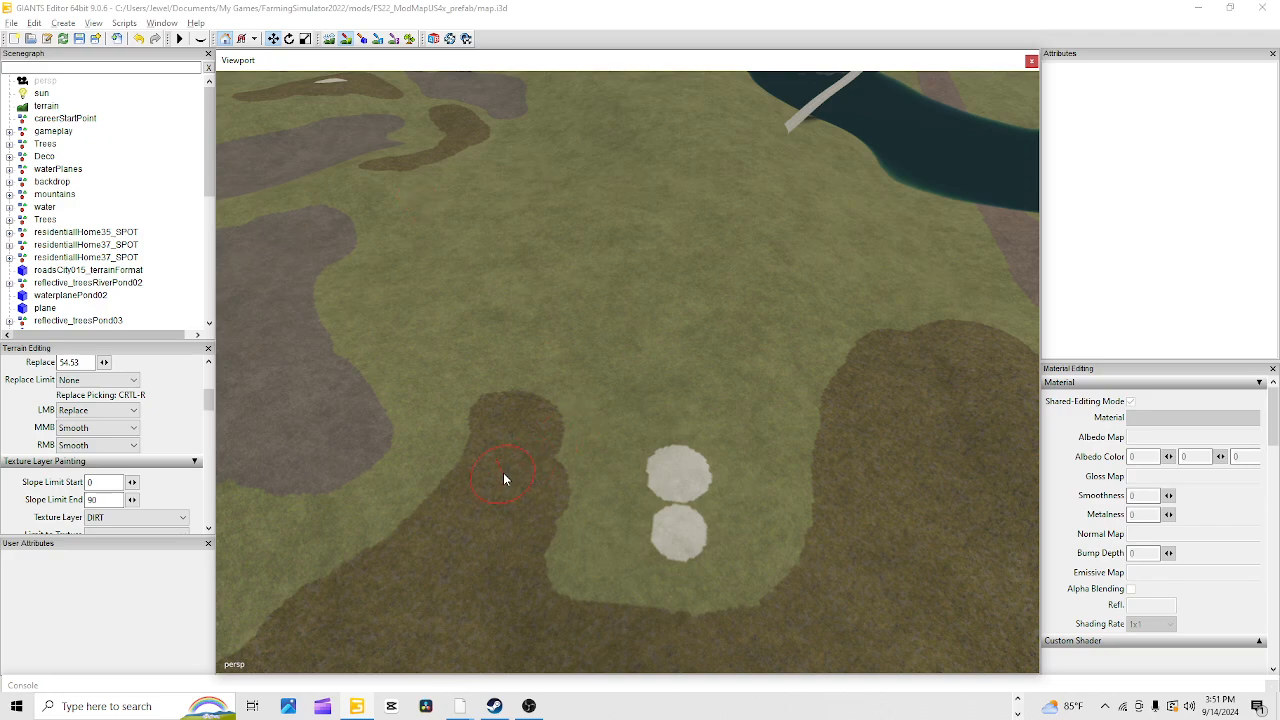
pyautogui.hotkey('ctrl', 't')
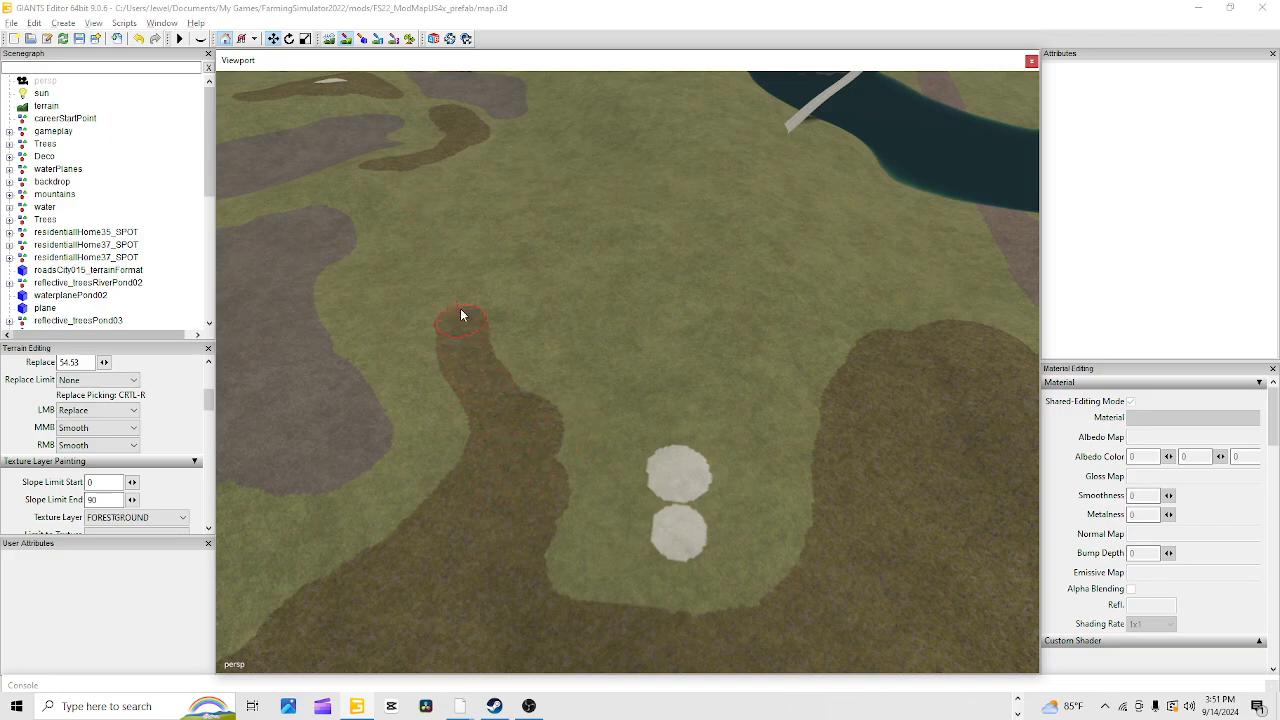
pyautogui.moveTo(461, 315); pyautogui.dragTo(421, 202)
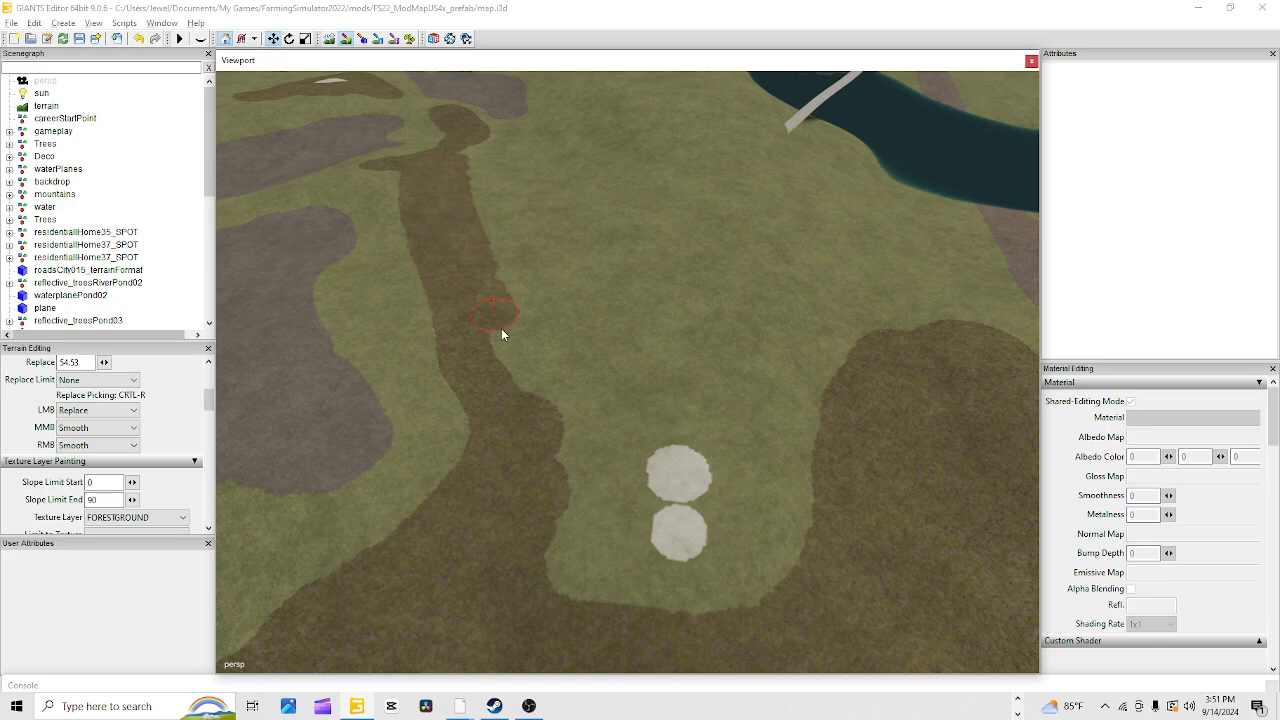
# Widen the forest ground strip and smooth its edge on the open-grass side, then set the texture layer to DIRT
pyautogui.moveTo(519, 410); pyautogui.dragTo(508, 300)
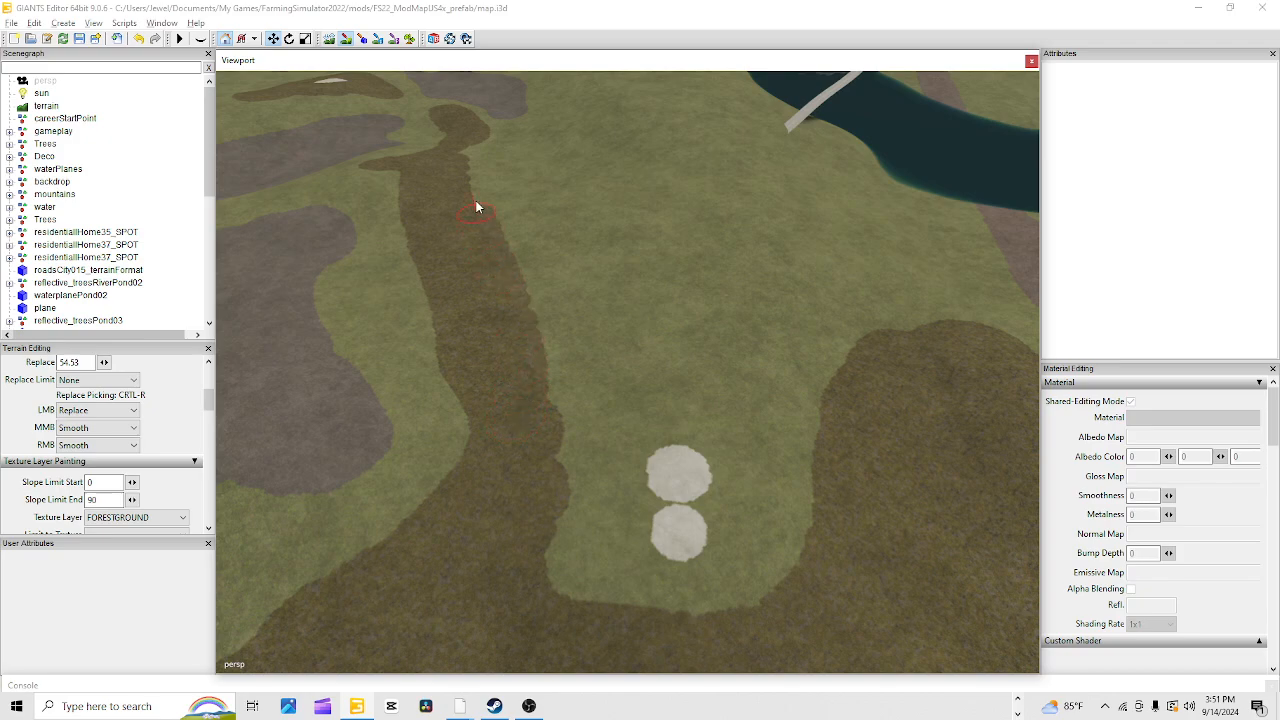
pyautogui.moveTo(482, 131); pyautogui.dragTo(501, 214)
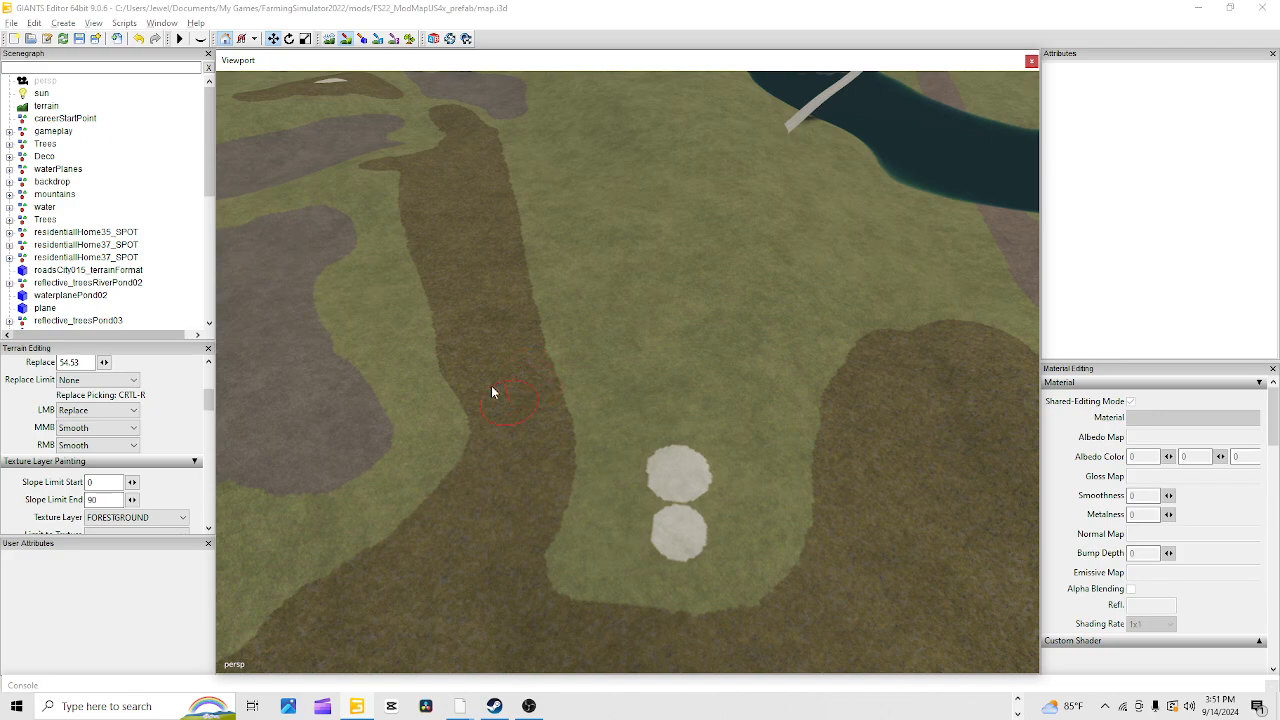
pyautogui.hotkey('ctrl', 't')
pyautogui.click(346, 41)
# Examine the forest ground around the clearing and the narrow dirt path beside it from above
pyautogui.keyDown('alt'); pyautogui.moveTo(508, 382); pyautogui.dragTo(676, 370); pyautogui.keyUp('alt')
pyautogui.keyDown('alt'); pyautogui.moveTo(676, 371); pyautogui.dragTo(735, 415); pyautogui.keyUp('alt')
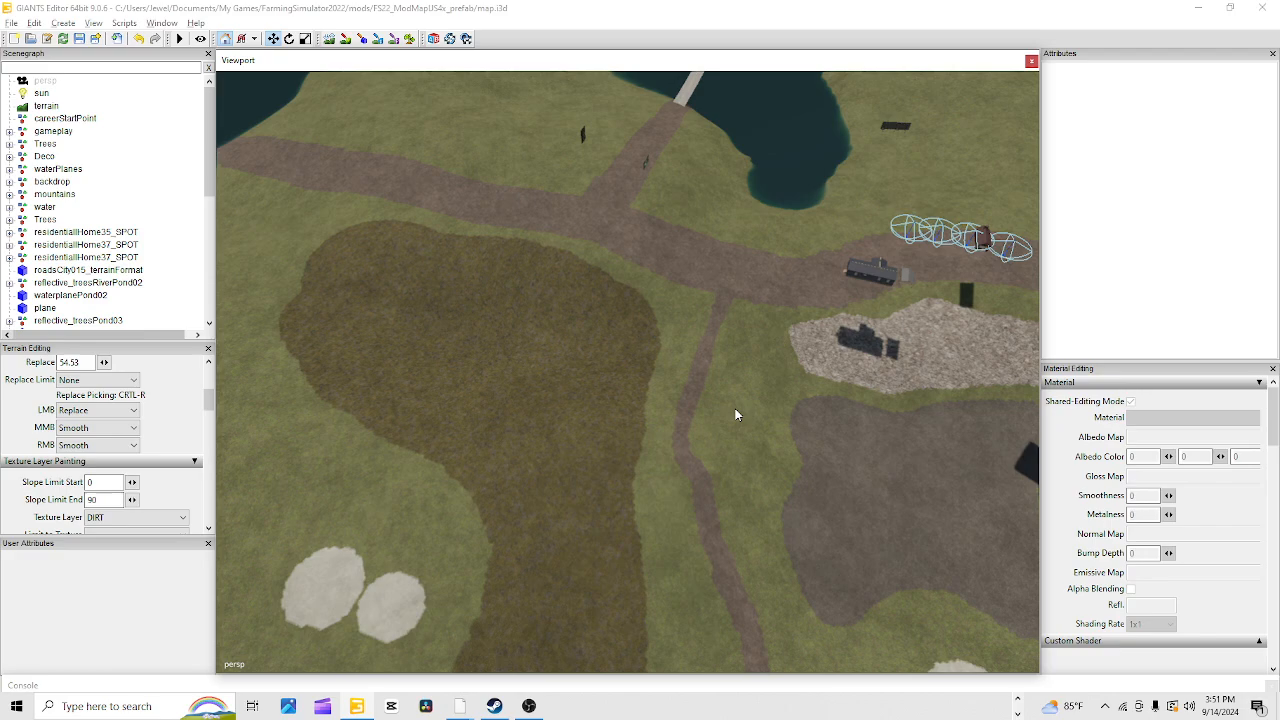
pyautogui.keyDown('alt'); pyautogui.moveTo(735, 409); pyautogui.dragTo(721, 473); pyautogui.keyUp('alt')
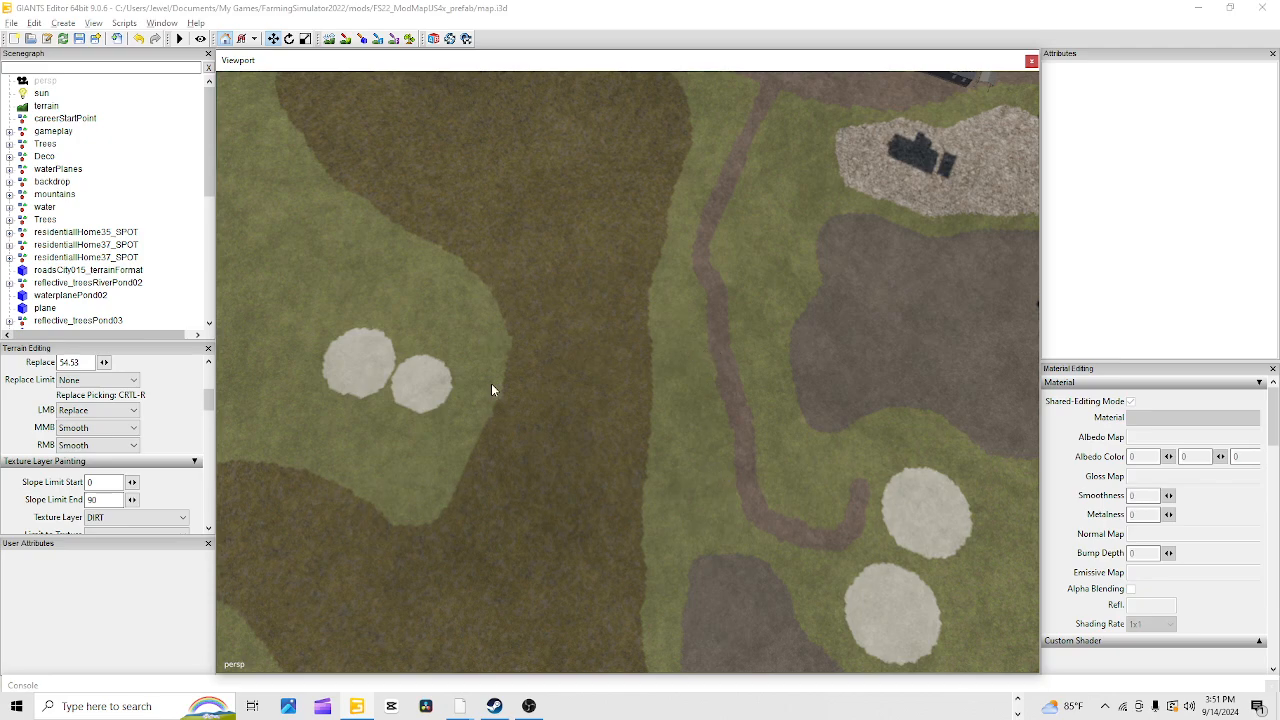
pyautogui.keyDown('alt'); pyautogui.moveTo(491, 383); pyautogui.dragTo(485, 344); pyautogui.keyUp('alt')
pyautogui.keyDown('alt'); pyautogui.moveTo(332, 507); pyautogui.dragTo(399, 629); pyautogui.keyUp('alt')
pyautogui.keyDown('alt'); pyautogui.moveTo(399, 623); pyautogui.dragTo(1054, 34, button='right'); pyautogui.keyUp('alt')
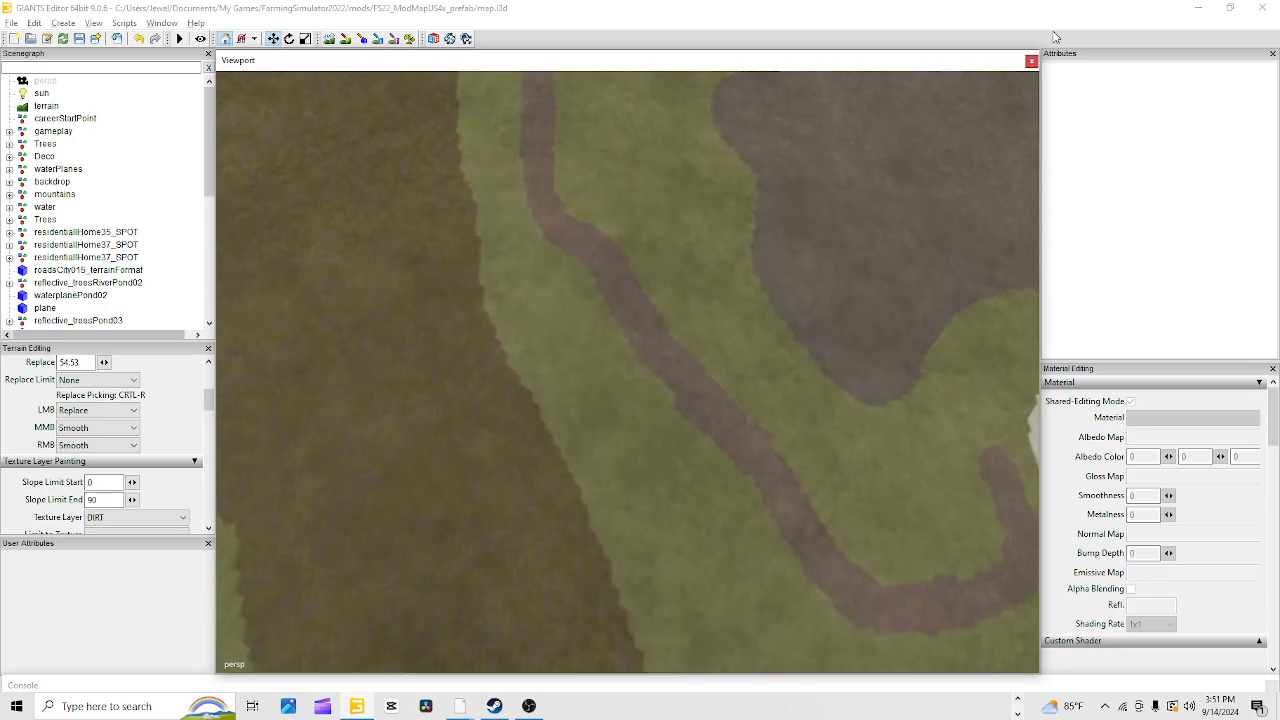
pyautogui.keyDown('alt'); pyautogui.moveTo(557, 585); pyautogui.dragTo(551, 448, button='middle'); pyautogui.keyUp('alt')
pyautogui.keyDown('alt'); pyautogui.moveTo(551, 448); pyautogui.dragTo(1092, 3, button='right'); pyautogui.keyUp('alt')
pyautogui.keyDown('alt'); pyautogui.moveTo(639, 387); pyautogui.dragTo(558, 432); pyautogui.keyUp('alt')
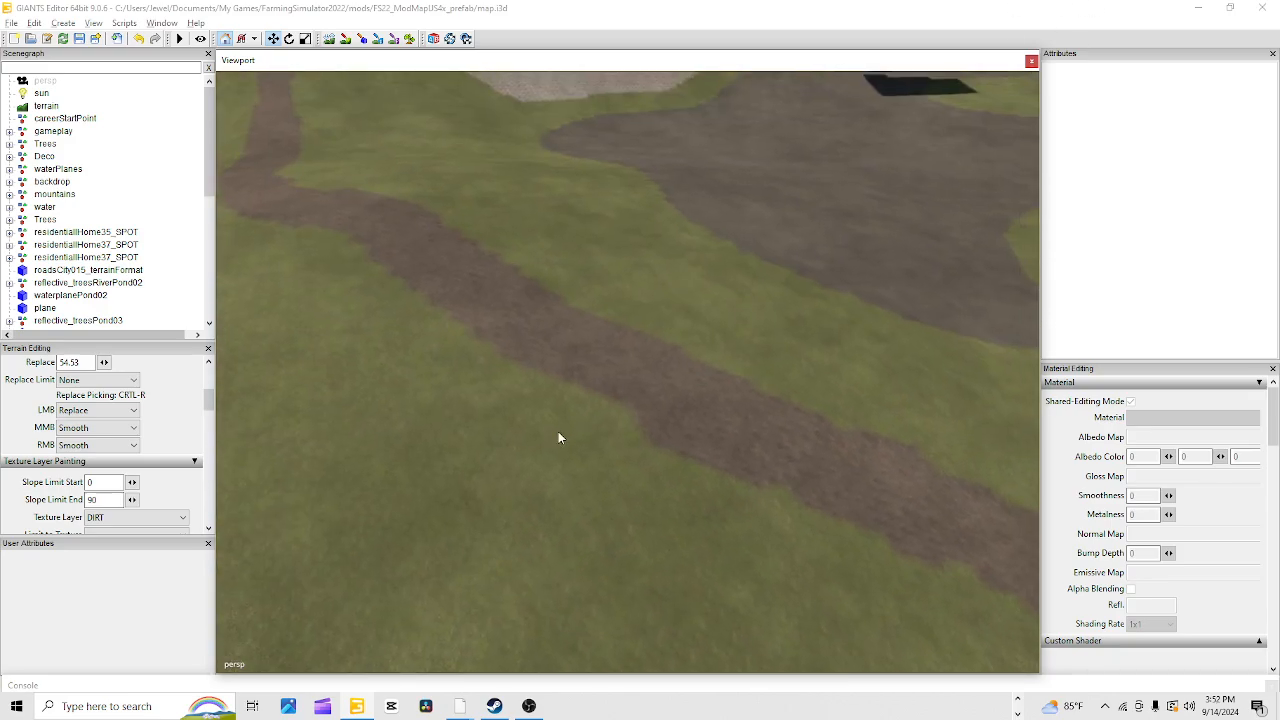
# Examine the slope between the narrow path and the forest ground, looking for a route to the white circles' clearing
pyautogui.keyDown('alt'); pyautogui.moveTo(558, 432); pyautogui.dragTo(648, 356, button='right'); pyautogui.keyUp('alt')
pyautogui.keyDown('alt'); pyautogui.moveTo(648, 356); pyautogui.dragTo(285, 320); pyautogui.keyUp('alt')
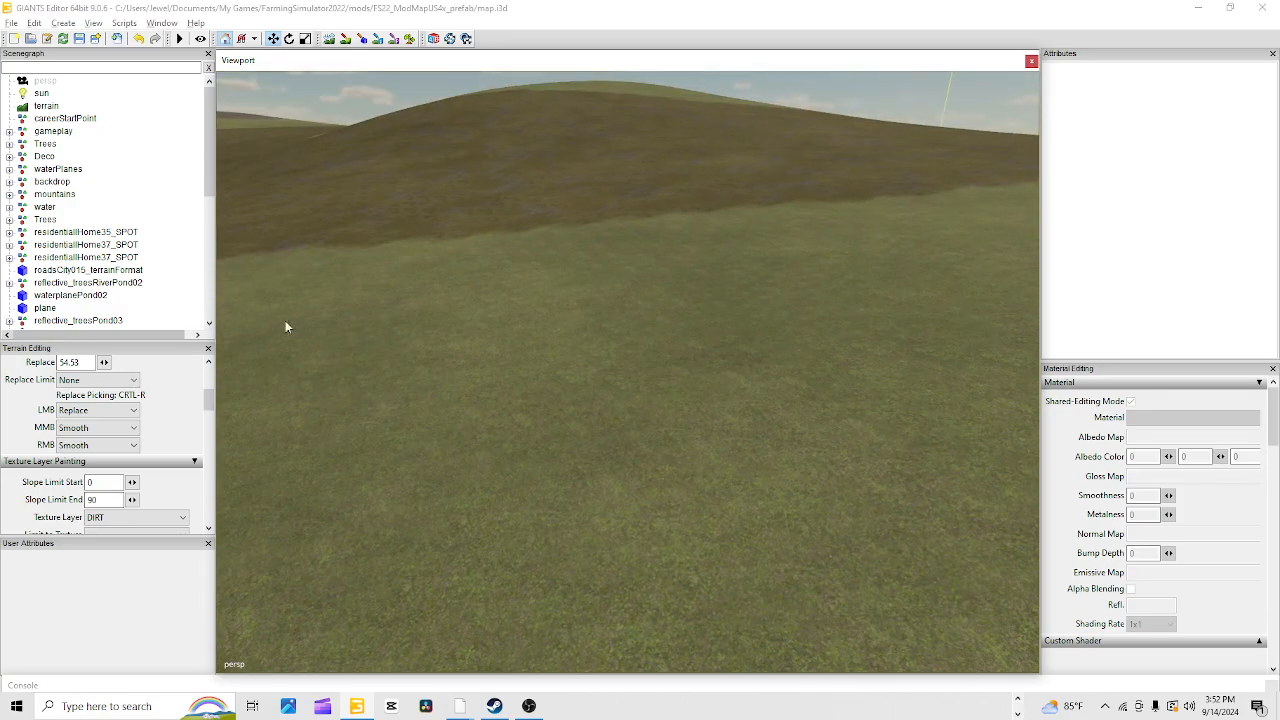
pyautogui.keyDown('alt'); pyautogui.moveTo(285, 320); pyautogui.dragTo(420, 575, button='right'); pyautogui.keyUp('alt')
pyautogui.keyDown('alt'); pyautogui.moveTo(542, 482); pyautogui.dragTo(574, 462); pyautogui.keyUp('alt')
pyautogui.keyDown('alt'); pyautogui.moveTo(574, 462); pyautogui.dragTo(898, 140, button='right'); pyautogui.keyUp('alt')
pyautogui.keyDown('alt'); pyautogui.moveTo(671, 408); pyautogui.dragTo(574, 372); pyautogui.keyUp('alt')
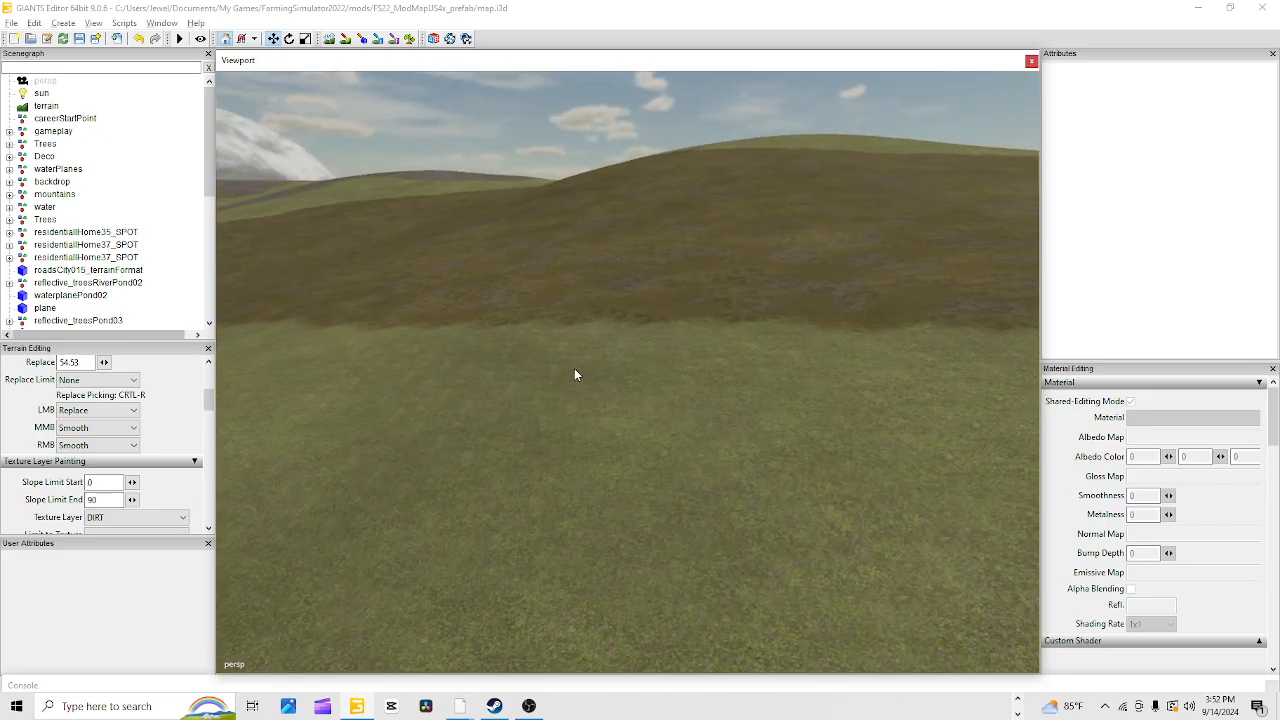
pyautogui.keyDown('alt'); pyautogui.moveTo(574, 372); pyautogui.dragTo(506, 507, button='right'); pyautogui.keyUp('alt')
pyautogui.keyDown('alt'); pyautogui.moveTo(506, 507); pyautogui.dragTo(611, 419); pyautogui.keyUp('alt')
pyautogui.keyDown('alt'); pyautogui.moveTo(611, 419); pyautogui.dragTo(548, 460, button='right'); pyautogui.keyUp('alt')
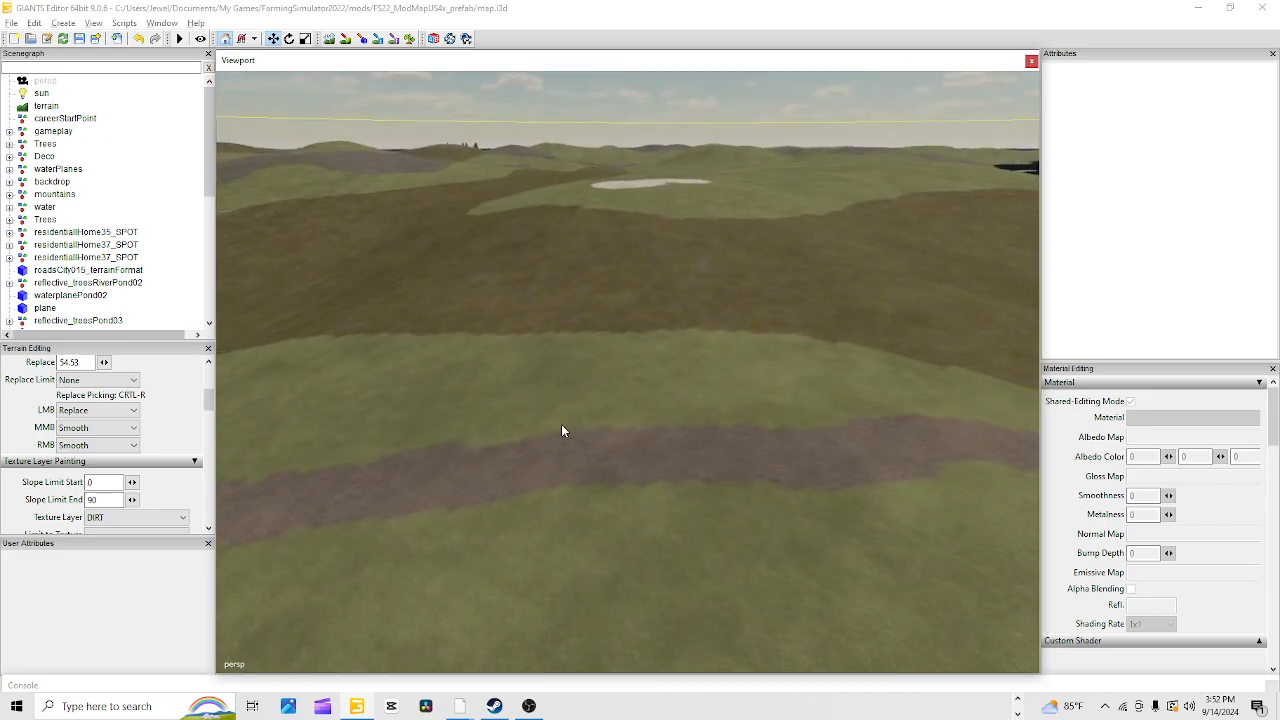
pyautogui.keyDown('alt'); pyautogui.moveTo(594, 418); pyautogui.dragTo(623, 517); pyautogui.keyUp('alt')
pyautogui.keyDown('alt'); pyautogui.moveTo(623, 517); pyautogui.dragTo(519, 535, button='right'); pyautogui.keyUp('alt')
pyautogui.keyDown('alt'); pyautogui.moveTo(519, 535); pyautogui.dragTo(569, 479); pyautogui.keyUp('alt')
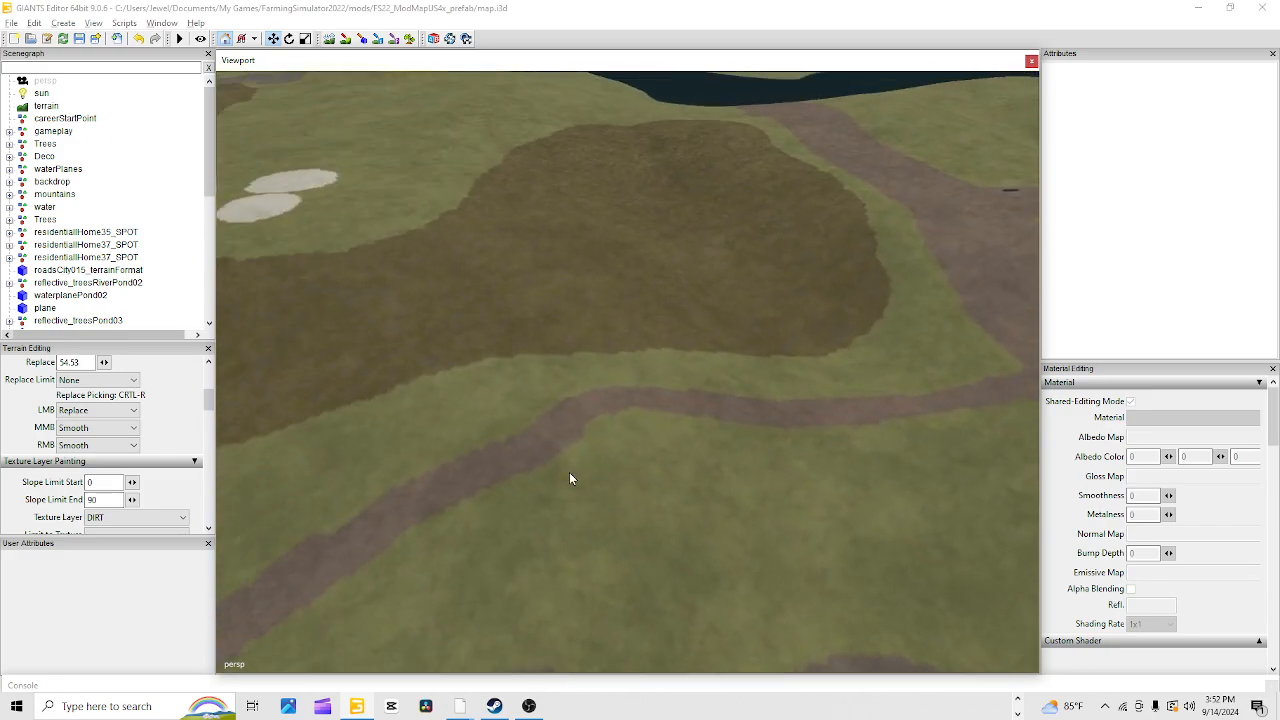
pyautogui.keyDown('alt'); pyautogui.moveTo(385, 238); pyautogui.dragTo(567, 507); pyautogui.keyUp('alt')
pyautogui.keyDown('alt'); pyautogui.moveTo(567, 507); pyautogui.dragTo(794, 209, button='right'); pyautogui.keyUp('alt')
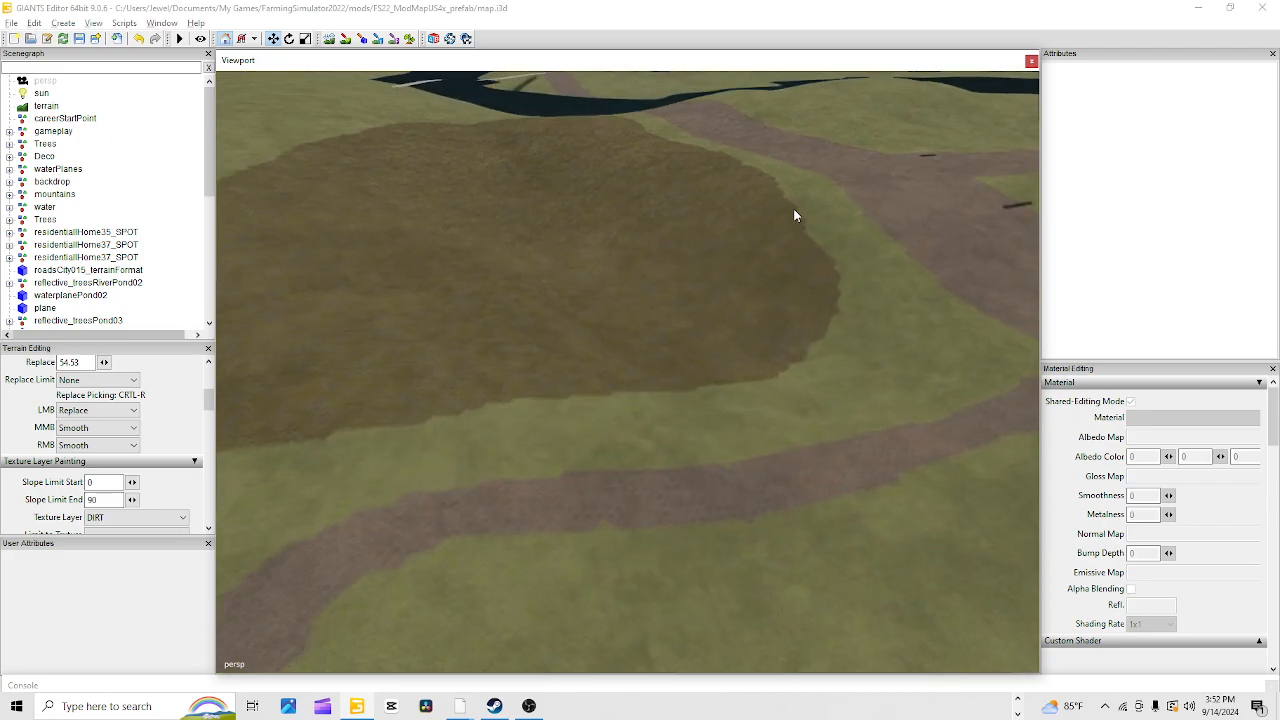
pyautogui.keyDown('alt'); pyautogui.moveTo(794, 209); pyautogui.dragTo(316, 716); pyautogui.keyUp('alt')
pyautogui.scroll(-3, 579, 542)
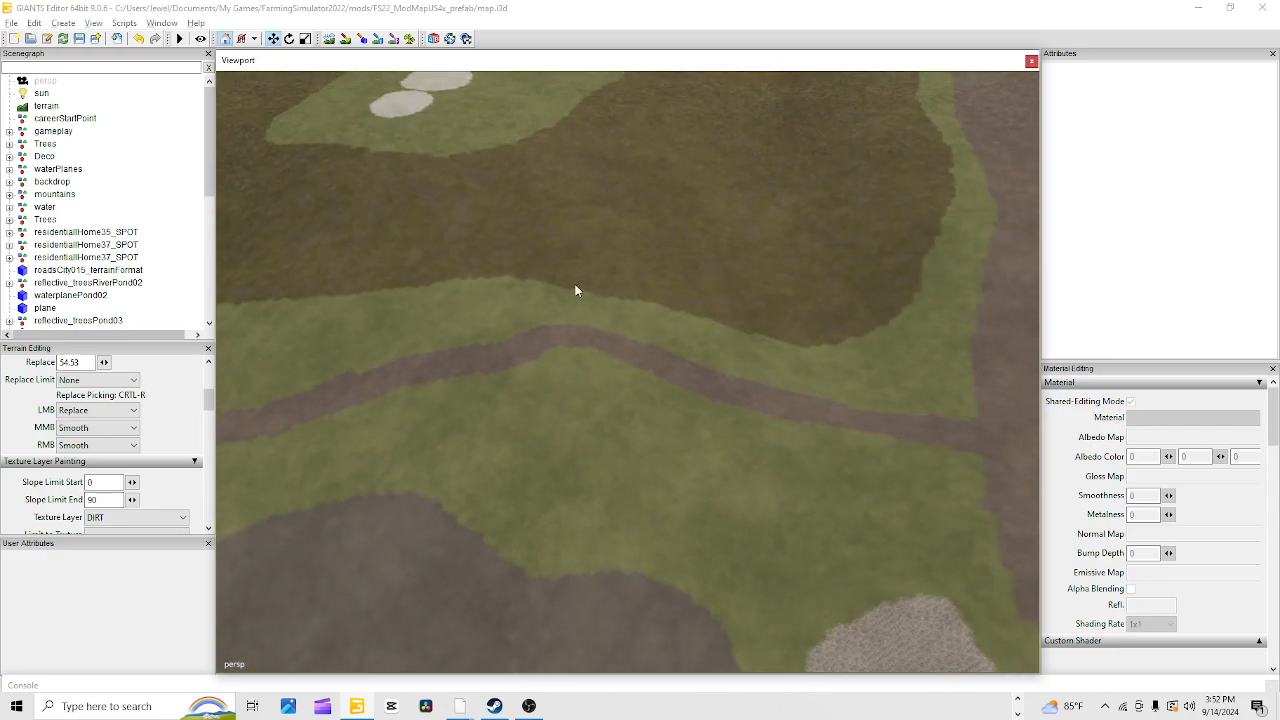
# Pick the ROUGHDIRT layer and paint a branch from the narrow path's bend through the forest ground to the white circles' clearing
pyautogui.click(348, 38)
pyautogui.hotkey('ctrl', 't')
pyautogui.scroll(-2, 534, 327)
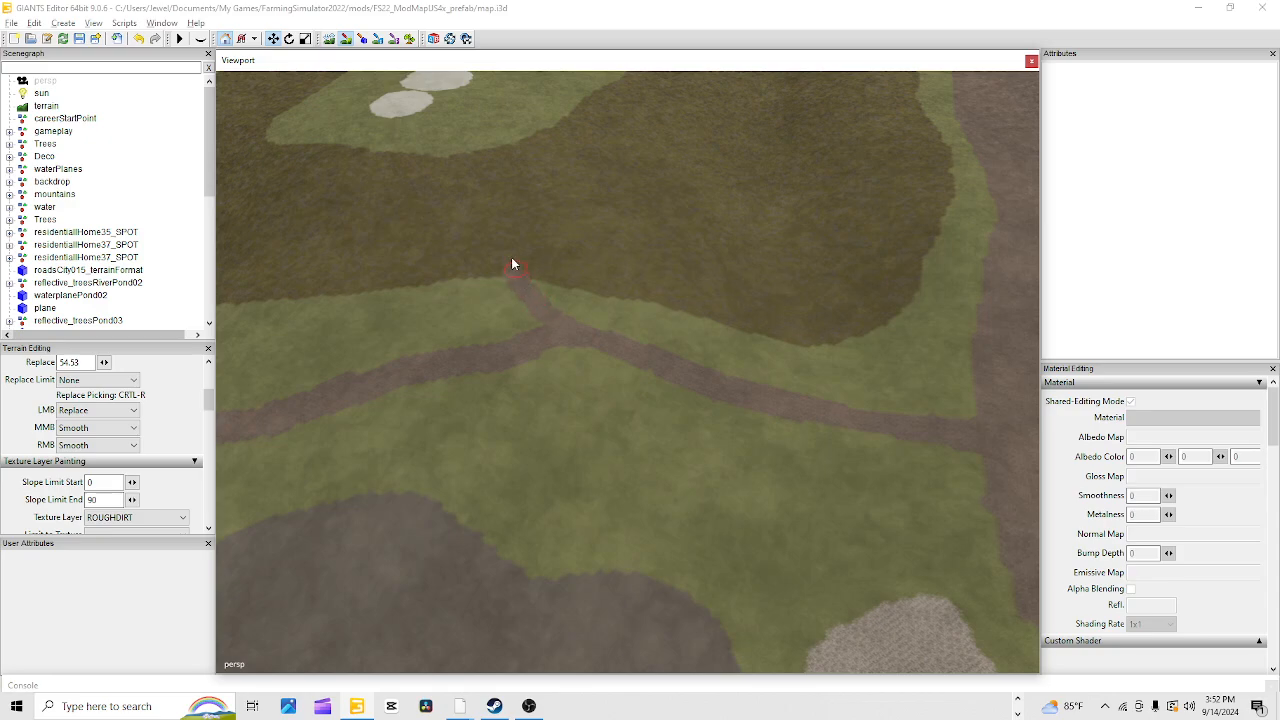
pyautogui.moveTo(488, 204); pyautogui.dragTo(474, 167)
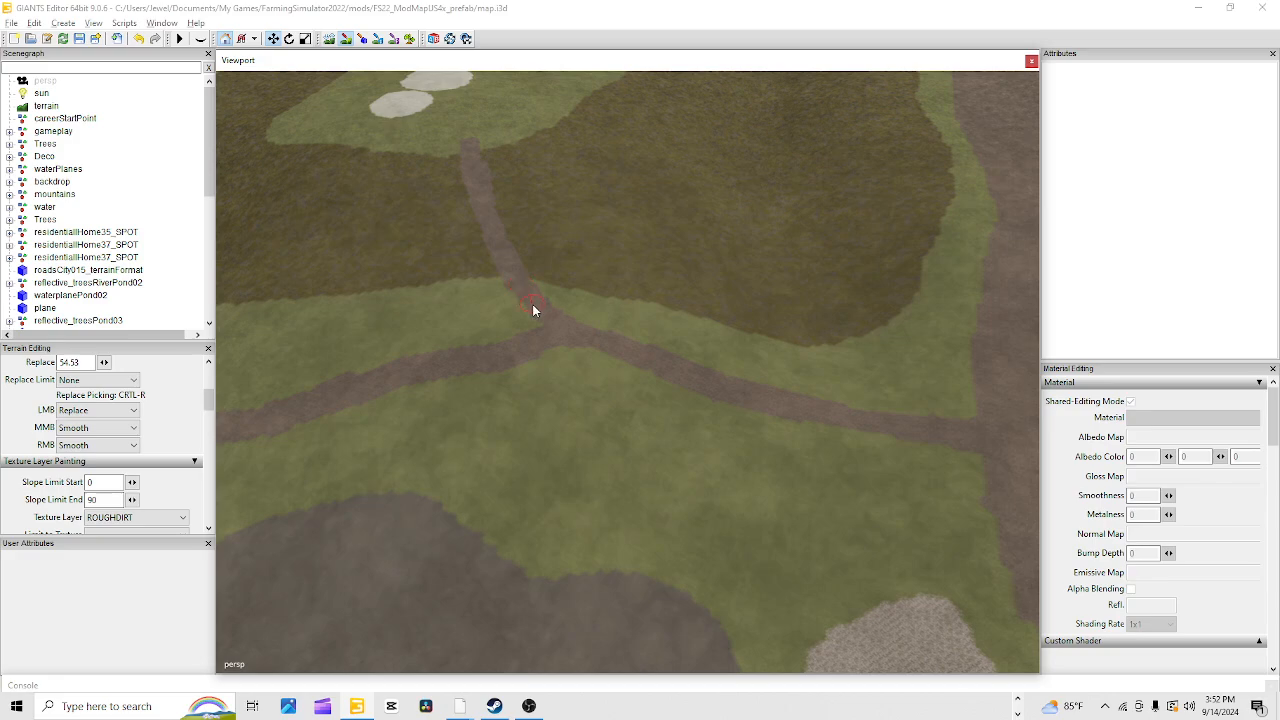
pyautogui.click(347, 39)
# Examine the new rough dirt branch from its junction up the hill at ground level
pyautogui.keyDown('alt'); pyautogui.moveTo(503, 545); pyautogui.dragTo(974, 4, button='right'); pyautogui.keyUp('alt')
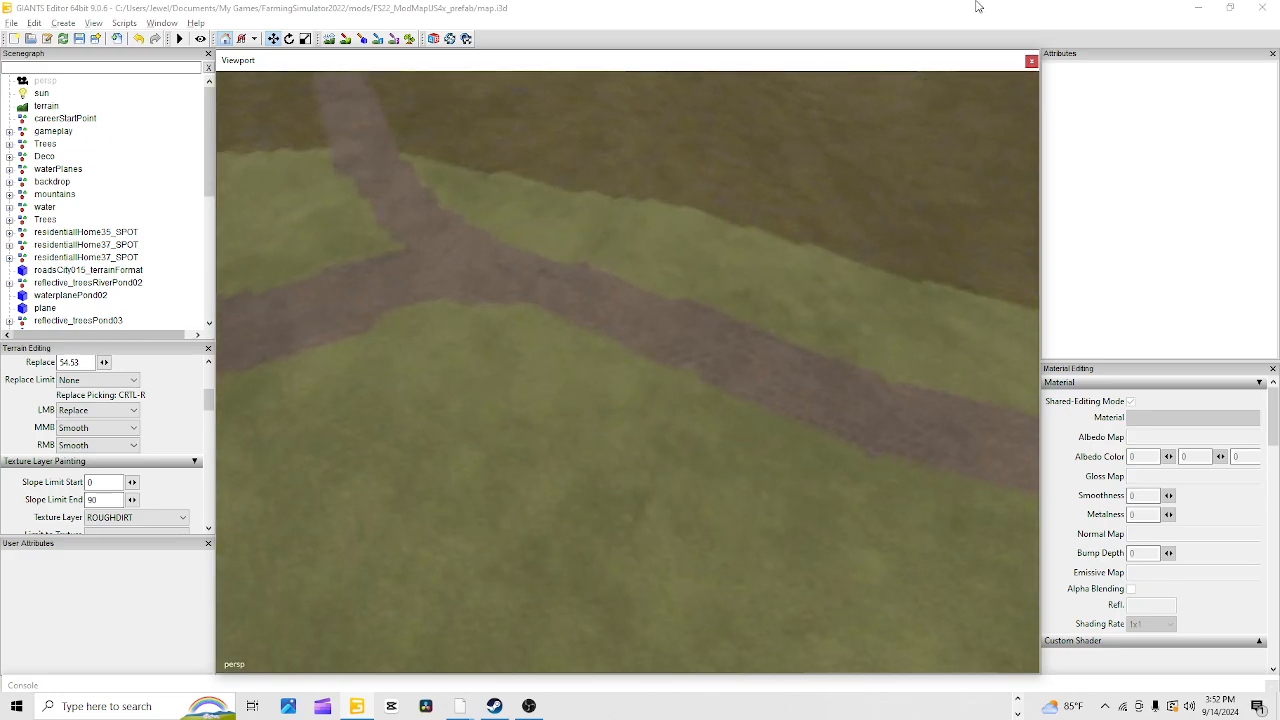
pyautogui.keyDown('alt'); pyautogui.moveTo(580, 540); pyautogui.dragTo(515, 370); pyautogui.keyUp('alt')
pyautogui.keyDown('alt'); pyautogui.moveTo(504, 545); pyautogui.dragTo(645, 370, button='right'); pyautogui.keyUp('alt')
pyautogui.keyDown('alt'); pyautogui.moveTo(645, 370); pyautogui.dragTo(513, 435); pyautogui.keyUp('alt')
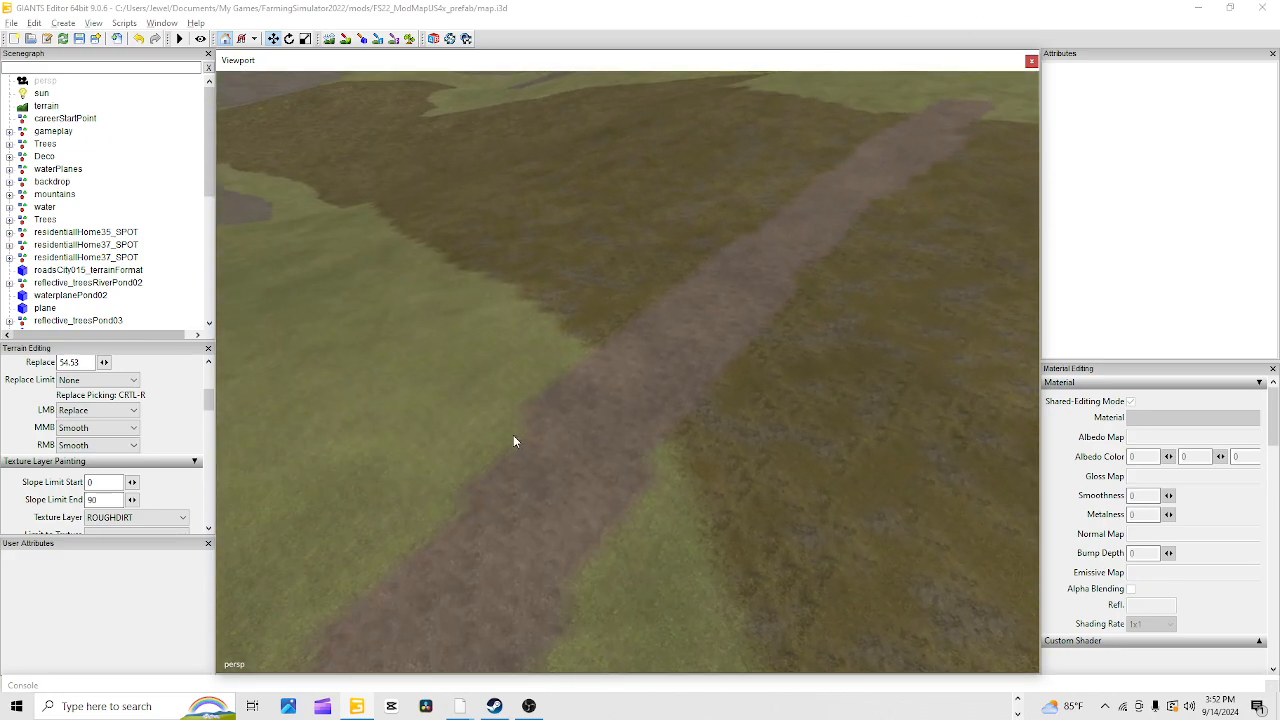
pyautogui.keyDown('alt'); pyautogui.moveTo(513, 435); pyautogui.dragTo(704, 324, button='right'); pyautogui.keyUp('alt')
pyautogui.keyDown('alt'); pyautogui.moveTo(704, 324); pyautogui.dragTo(822, 244); pyautogui.keyUp('alt')
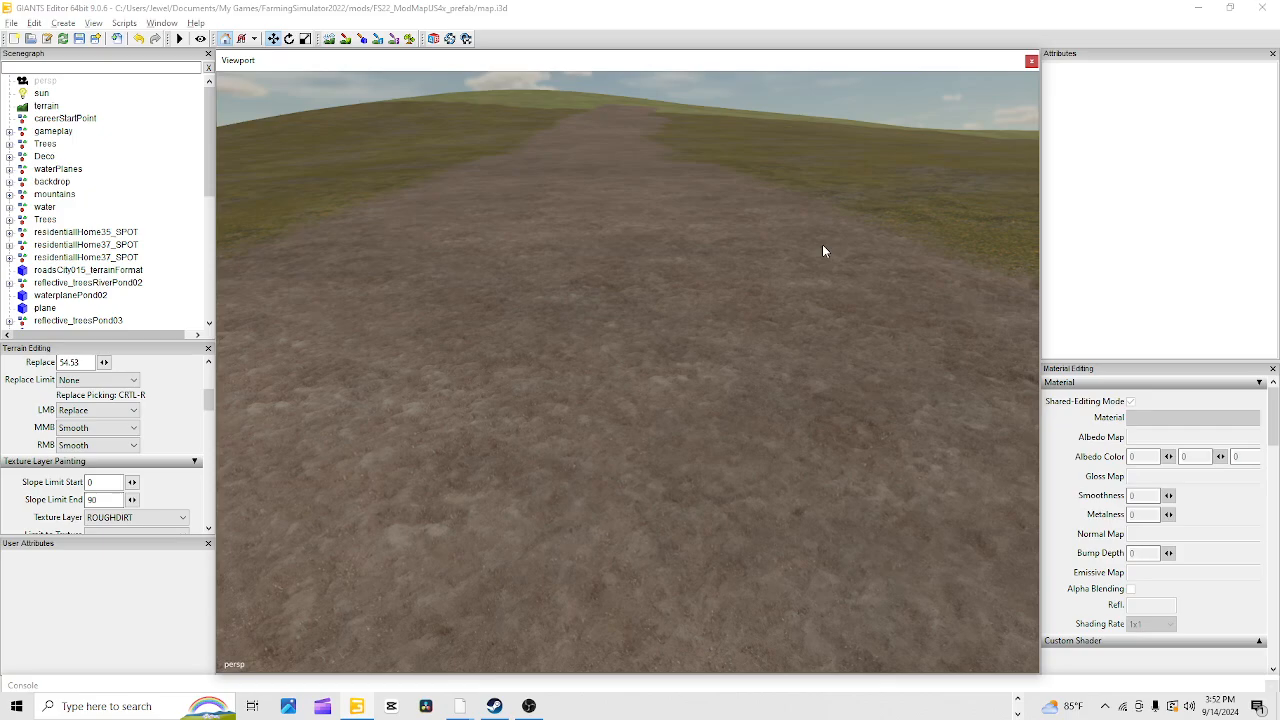
# Examine the rough dirt branch at ground level and from above, up to where it ends beside the white circles' clearing
pyautogui.keyDown('alt'); pyautogui.moveTo(822, 244); pyautogui.dragTo(714, 345, button='right'); pyautogui.keyUp('alt')
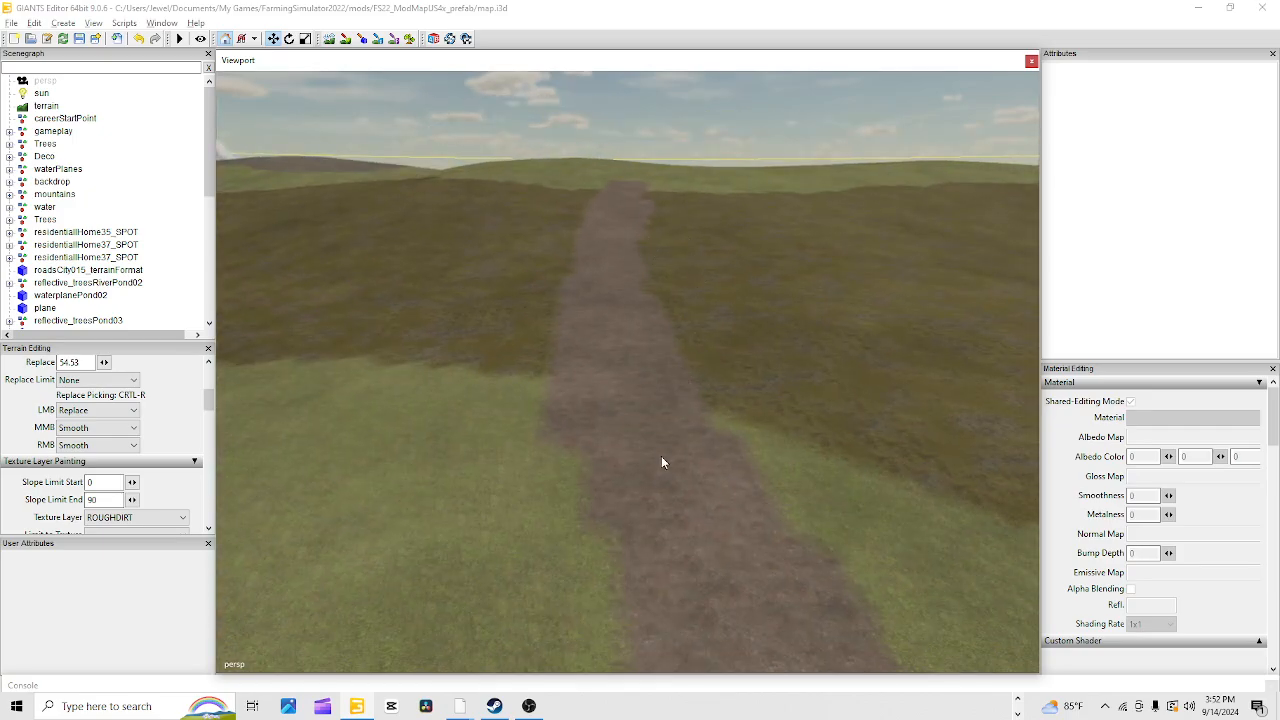
pyautogui.keyDown('alt'); pyautogui.moveTo(655, 530); pyautogui.dragTo(657, 453); pyautogui.keyUp('alt')
pyautogui.keyDown('alt'); pyautogui.moveTo(657, 453); pyautogui.dragTo(608, 461, button='right'); pyautogui.keyUp('alt')
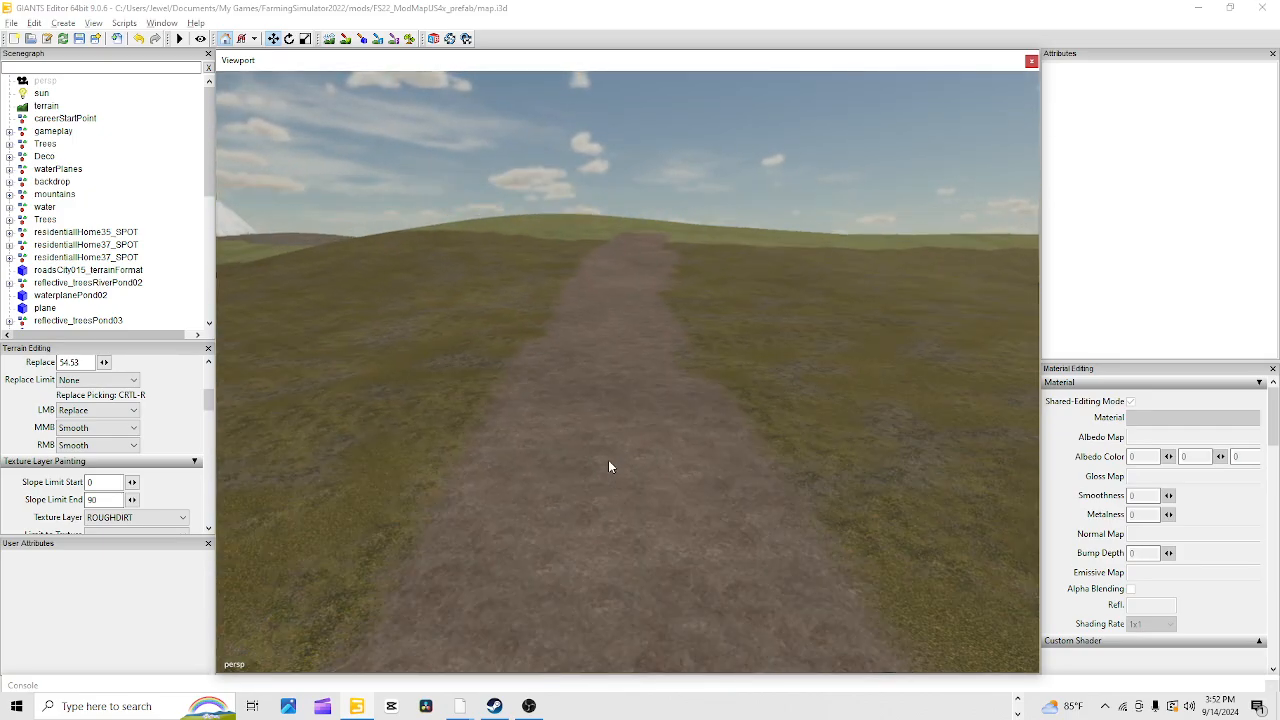
pyautogui.keyDown('alt'); pyautogui.moveTo(615, 485); pyautogui.dragTo(650, 440); pyautogui.keyUp('alt')
pyautogui.keyDown('alt'); pyautogui.moveTo(595, 503); pyautogui.dragTo(629, 492, button='right'); pyautogui.keyUp('alt')
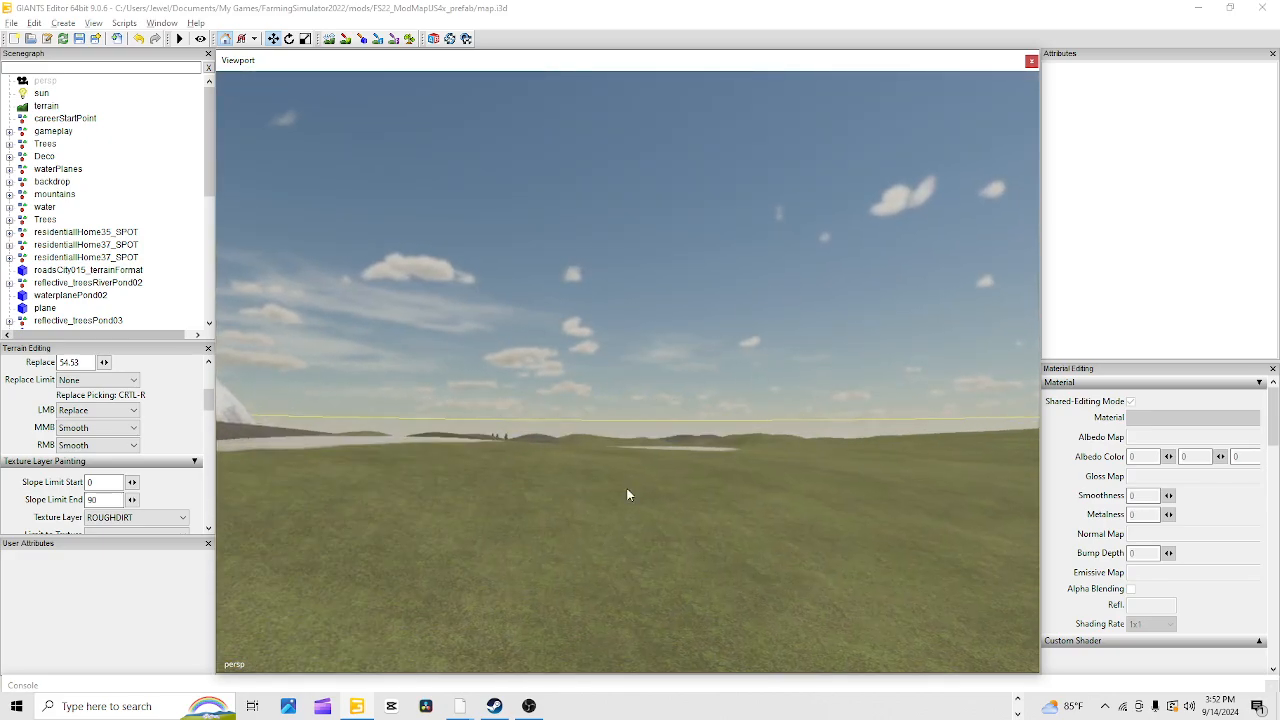
pyautogui.keyDown('alt'); pyautogui.moveTo(629, 492); pyautogui.dragTo(570, 580); pyautogui.keyUp('alt')
pyautogui.keyDown('alt'); pyautogui.moveTo(640, 540); pyautogui.dragTo(614, 592, button='right'); pyautogui.keyUp('alt')
pyautogui.keyDown('alt'); pyautogui.moveTo(655, 425); pyautogui.dragTo(659, 483); pyautogui.keyUp('alt')
pyautogui.keyDown('alt'); pyautogui.moveTo(659, 483); pyautogui.dragTo(606, 460, button='right'); pyautogui.keyUp('alt')
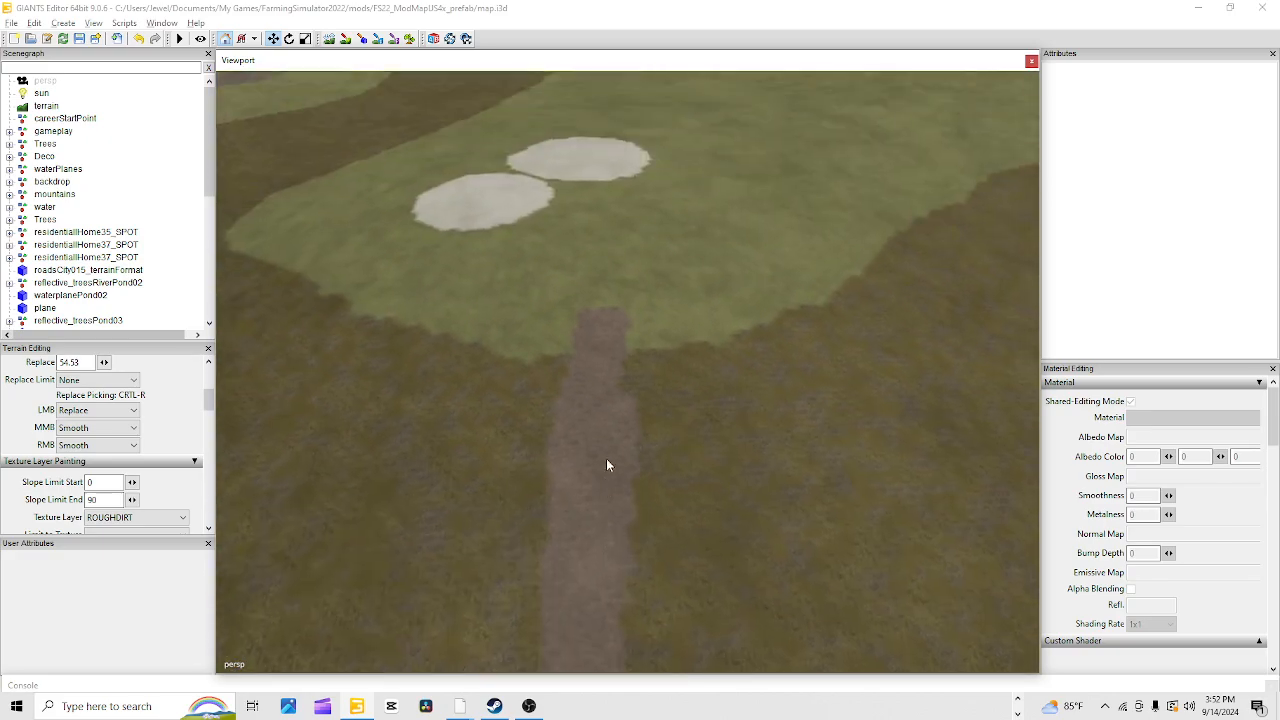
pyautogui.keyDown('alt'); pyautogui.moveTo(606, 460); pyautogui.dragTo(607, 451); pyautogui.keyUp('alt')
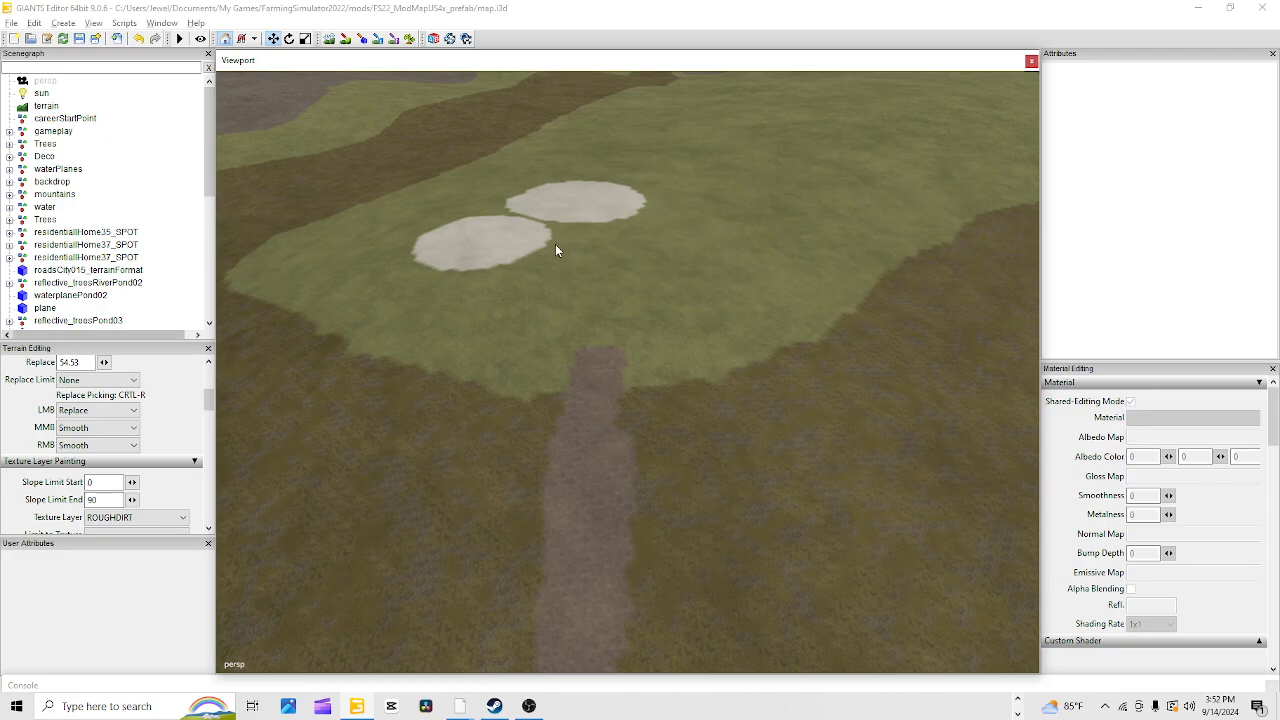
# Pick the GRASS layer and paint over both white circles in the clearing at the end of the rough dirt branch
pyautogui.click(345, 38)
pyautogui.hotkey('ctrl', 't')
pyautogui.moveTo(647, 232)
pyautogui.mouseDown()
pyautogui.moveTo(617, 214)
pyautogui.moveTo(637, 178)
pyautogui.moveTo(571, 206)
pyautogui.mouseUp()
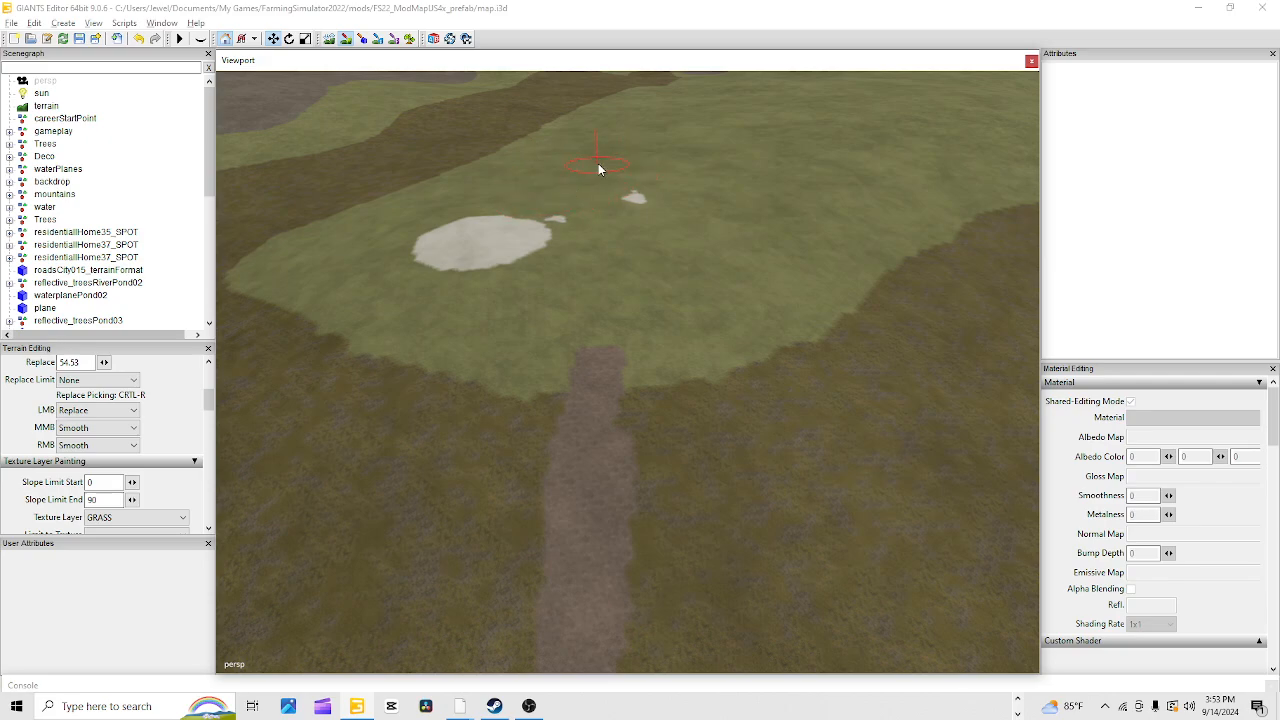
pyautogui.moveTo(607, 218)
pyautogui.mouseDown()
pyautogui.moveTo(471, 252)
pyautogui.moveTo(506, 244)
pyautogui.moveTo(459, 216)
pyautogui.moveTo(529, 198)
pyautogui.mouseUp()
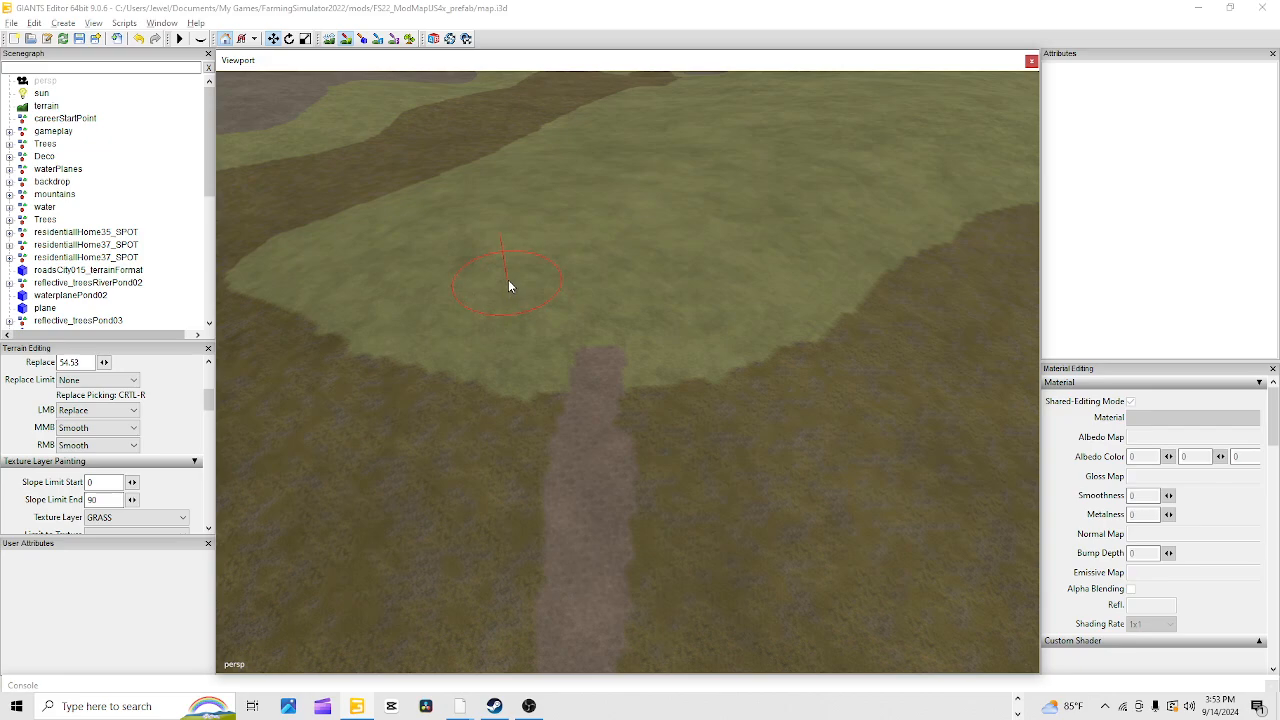
pyautogui.click(344, 44)
# Pick the CONCRETE layer from the distant white circles and paint two separate circles in the clearing, one on each side of the path's line
pyautogui.moveTo(430, 302)
pyautogui.keyDown('alt'); pyautogui.mouseDown()
pyautogui.moveTo(852, 306)
pyautogui.moveTo(950, 341)
pyautogui.moveTo(1107, 282)
pyautogui.moveTo(960, 268)
pyautogui.mouseUp(); pyautogui.keyUp('alt')
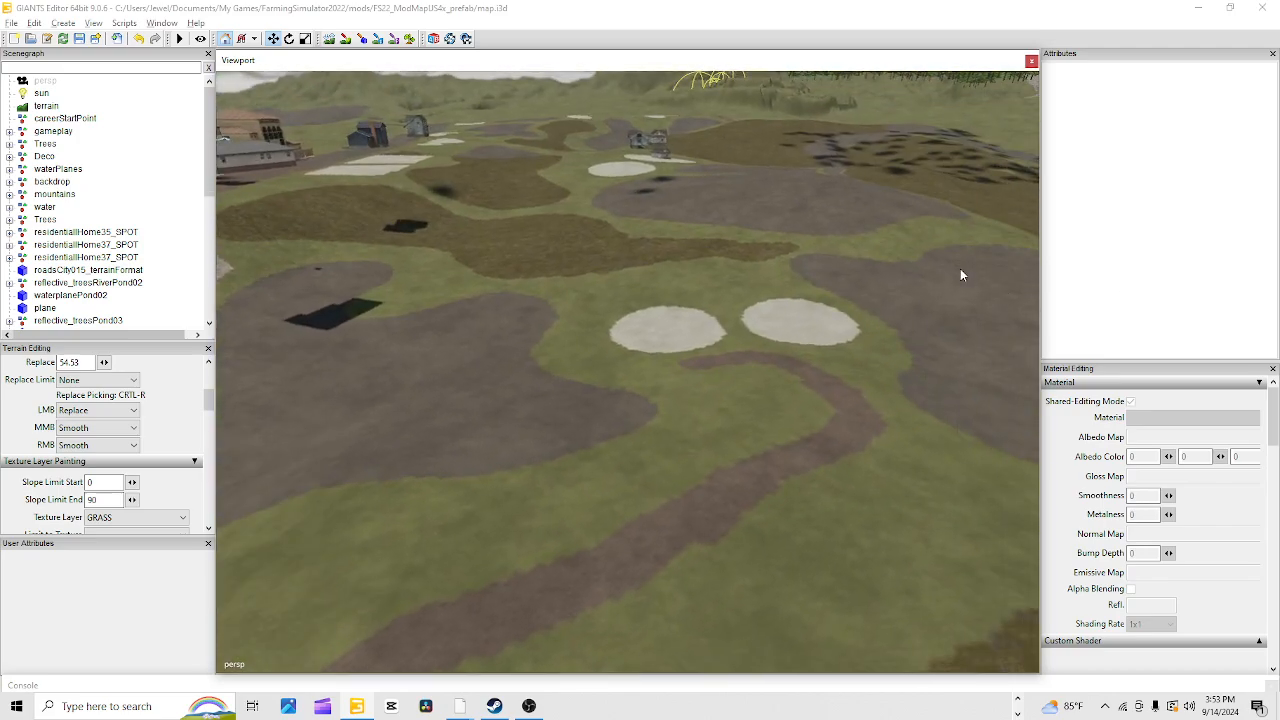
pyautogui.click(343, 40)
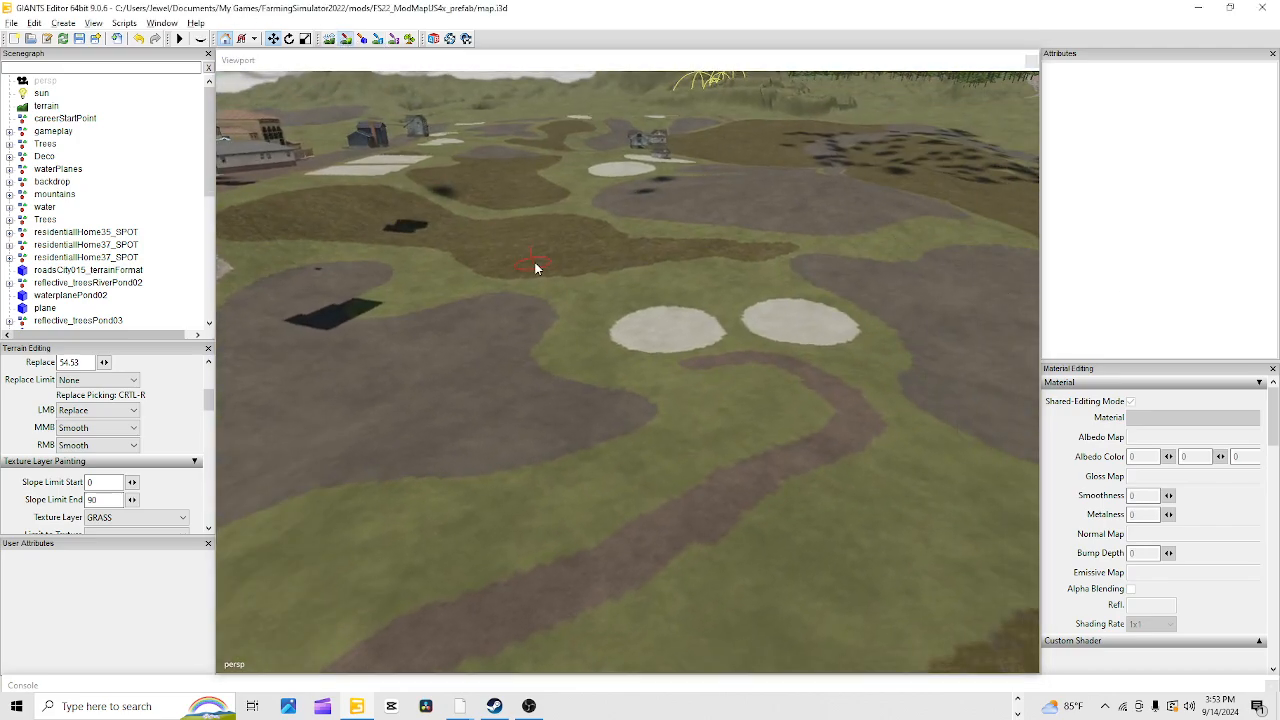
pyautogui.hotkey('ctrl', 'r')
pyautogui.click(343, 40)
pyautogui.moveTo(733, 472)
pyautogui.keyDown('alt'); pyautogui.mouseDown()
pyautogui.moveTo(260, 440)
pyautogui.moveTo(265, 368)
pyautogui.mouseUp(); pyautogui.keyUp('alt')
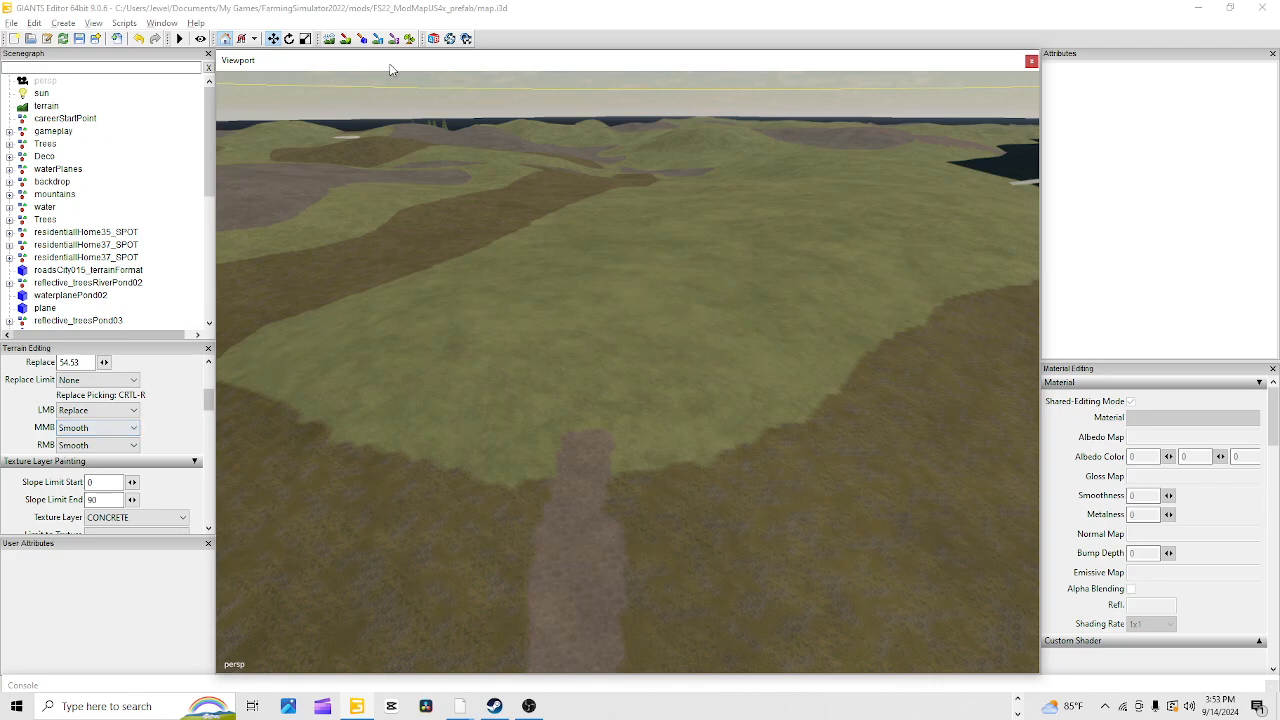
pyautogui.click(345, 39)
pyautogui.scroll(5, 640, 383)
pyautogui.scroll(-2, 697, 331)
pyautogui.click(690, 320)
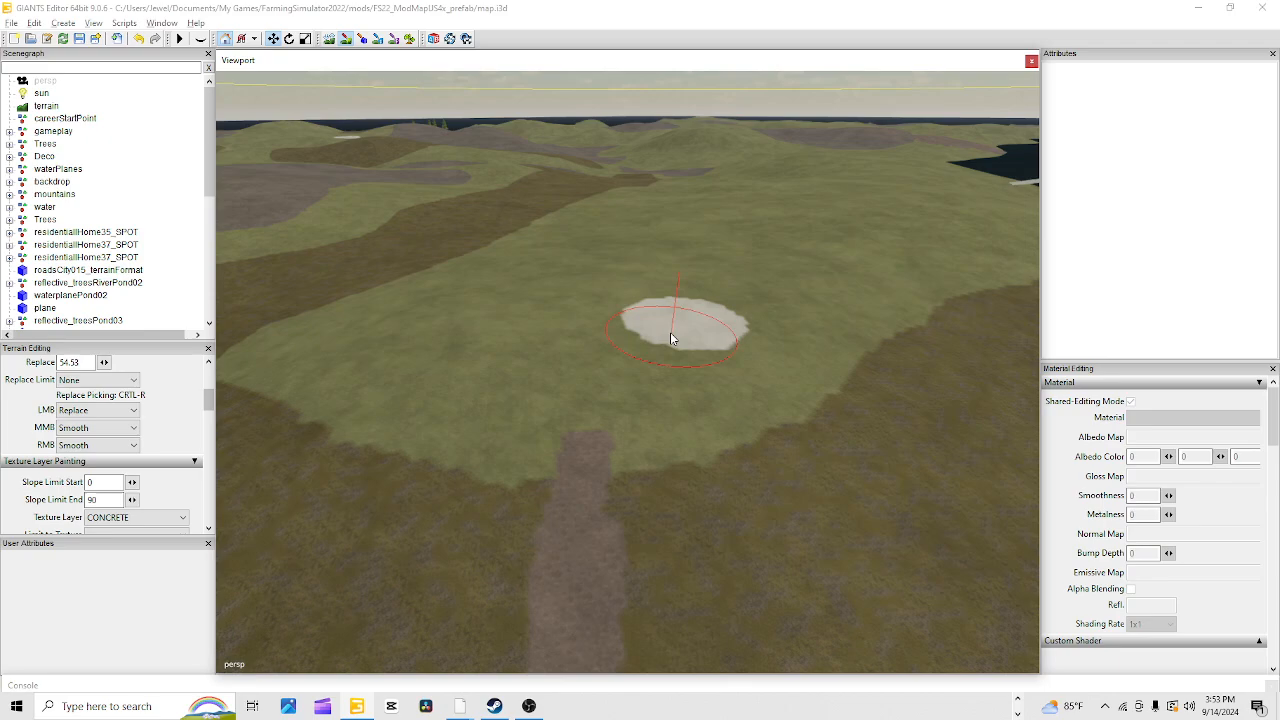
pyautogui.click(462, 307)
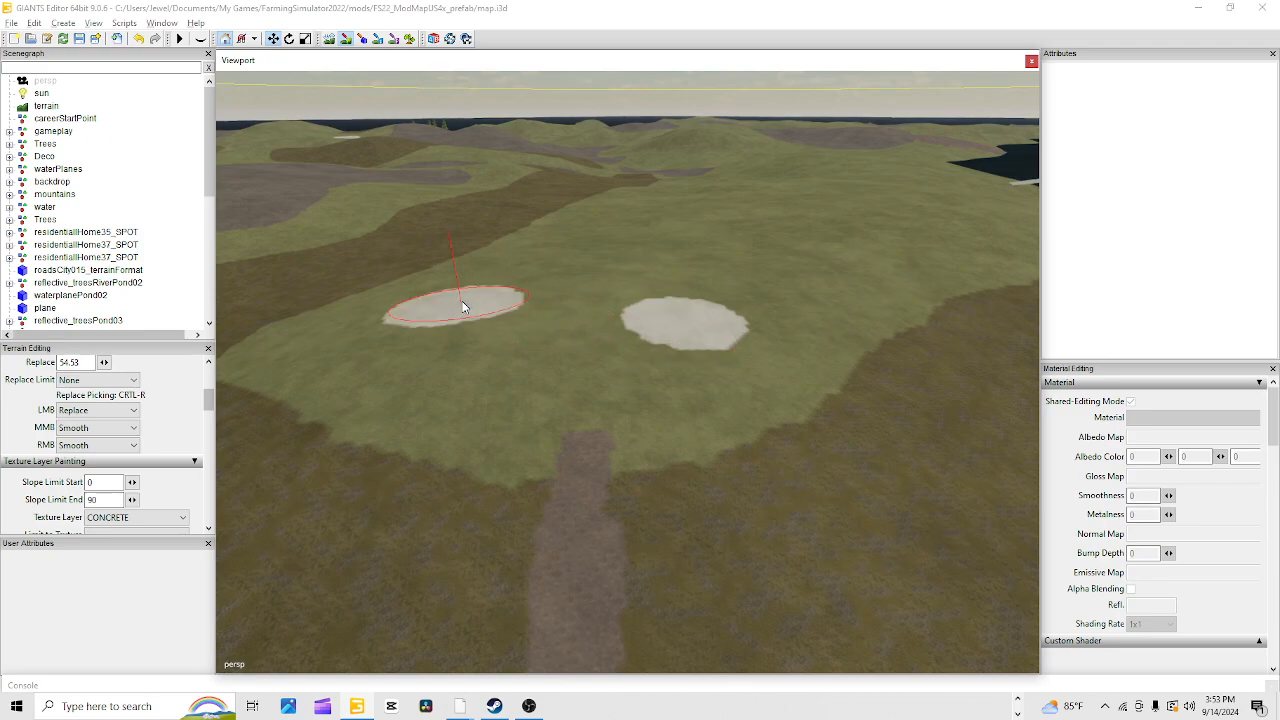
# Pick ROUGHDIRT with a smaller brush and extend the path between the two concrete circles, ending in a short fork to both sides
pyautogui.click(346, 40)
pyautogui.hotkey('ctrl', 'r')
pyautogui.keyDown('ctrl'); pyautogui.scroll(-5, 573, 526); pyautogui.keyUp('ctrl')
pyautogui.moveTo(584, 419)
pyautogui.mouseDown()
pyautogui.moveTo(572, 346)
pyautogui.moveTo(574, 303)
pyautogui.moveTo(588, 292)
pyautogui.mouseUp()
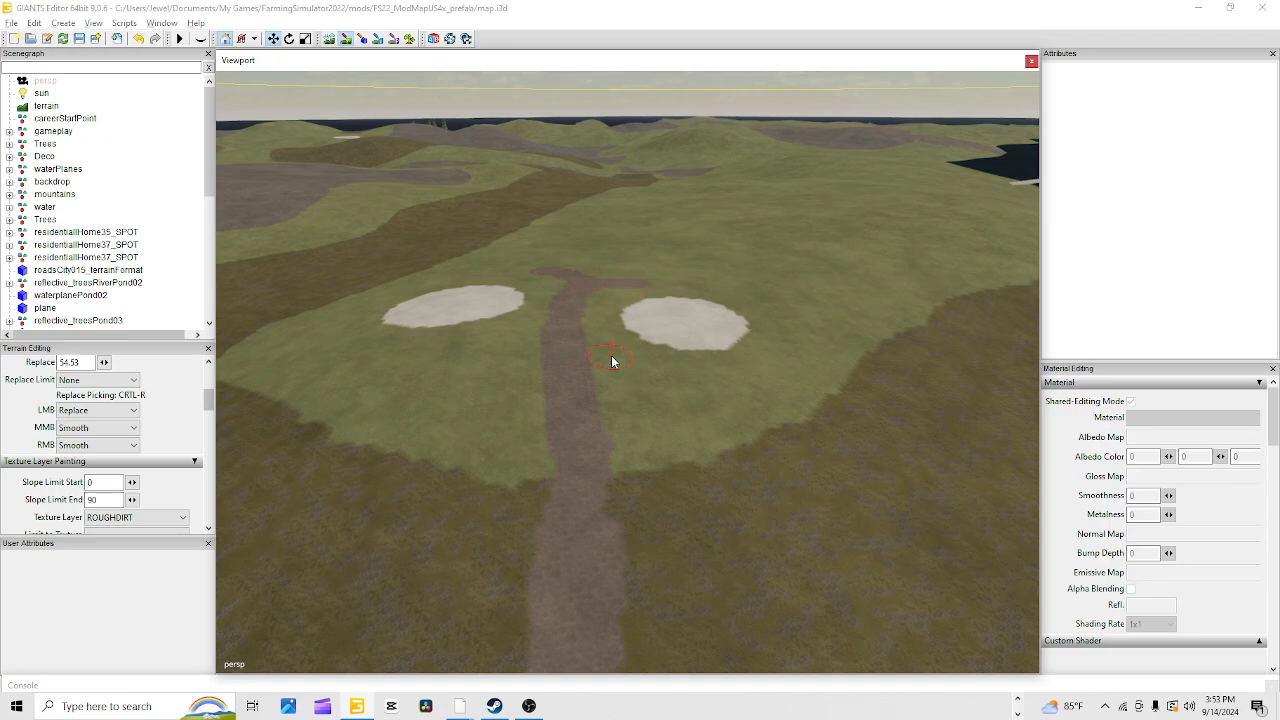
pyautogui.moveTo(625, 282); pyautogui.dragTo(651, 279)
pyautogui.click(345, 36)
# Examine the clearing's forked path and two concrete circles from ground level and from several sides
pyautogui.keyDown('alt'); pyautogui.moveTo(630, 602); pyautogui.dragTo(633, 599); pyautogui.keyUp('alt')
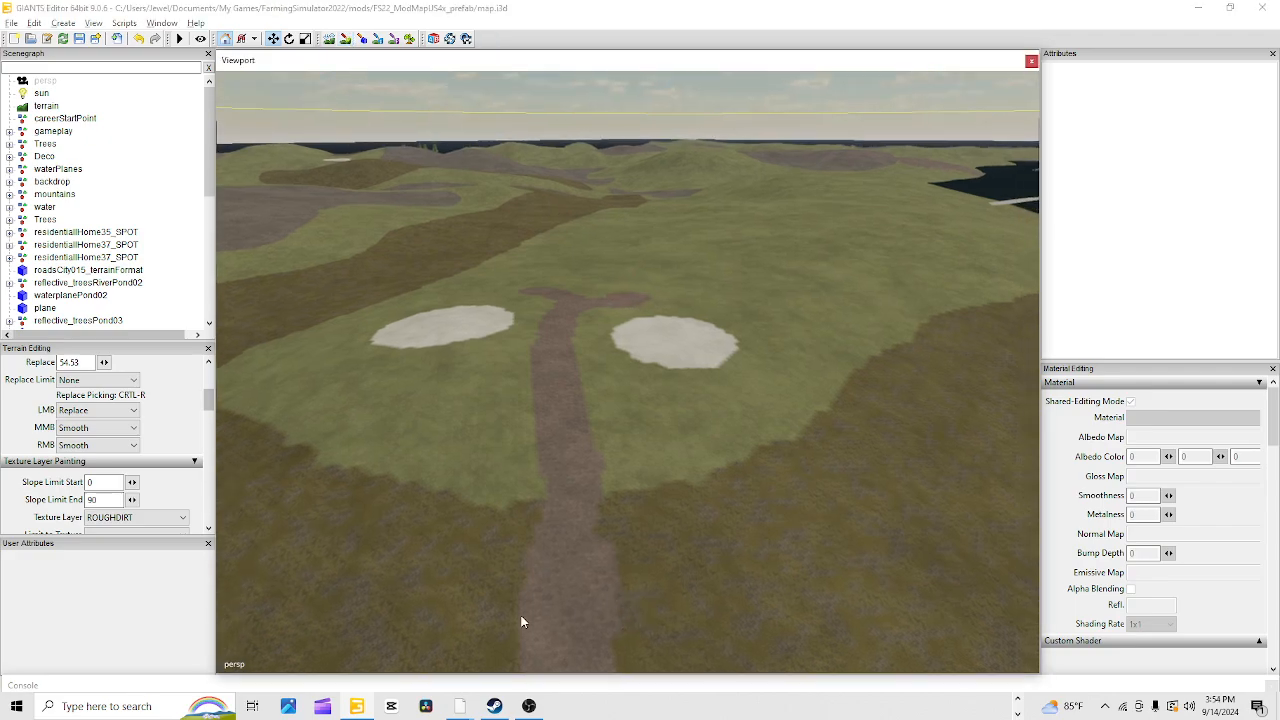
pyautogui.scroll(5, 946, 158)
pyautogui.keyDown('alt'); pyautogui.moveTo(946, 158); pyautogui.dragTo(816, 249); pyautogui.keyUp('alt')
pyautogui.scroll(-5, 643, 387)
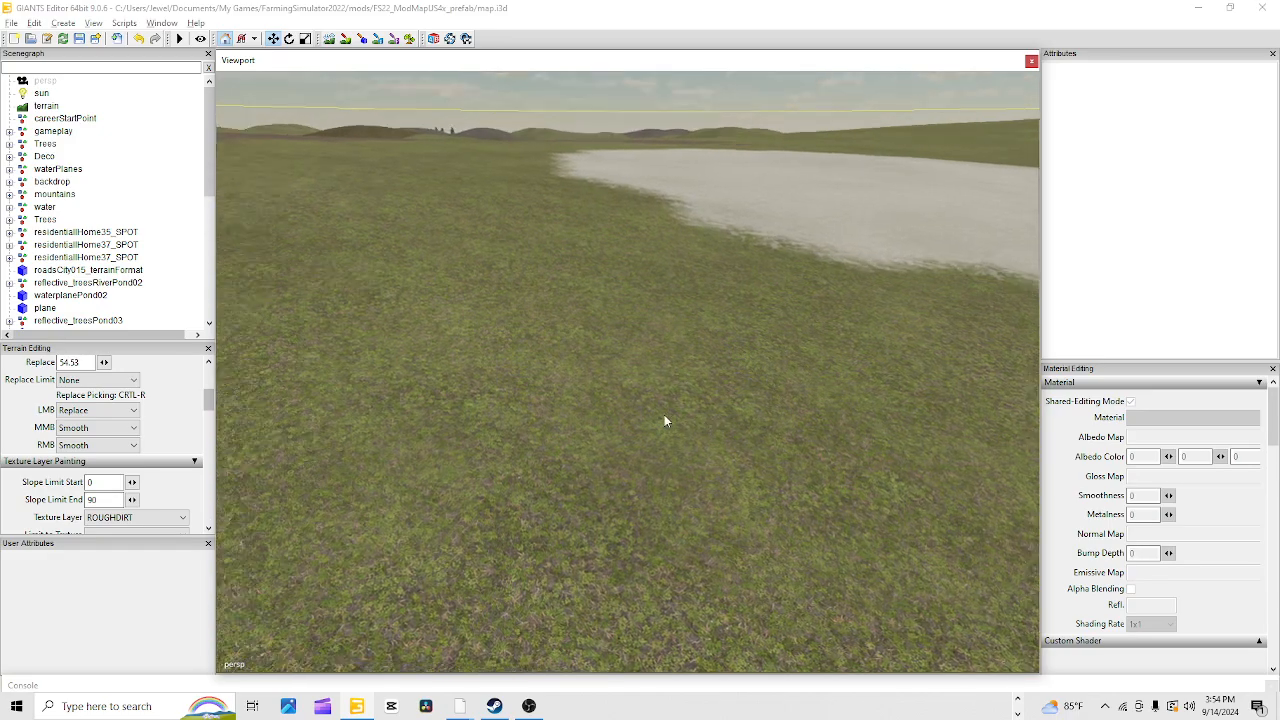
pyautogui.keyDown('alt'); pyautogui.moveTo(643, 387); pyautogui.dragTo(826, 431); pyautogui.keyUp('alt')
pyautogui.scroll(3, 723, 300)
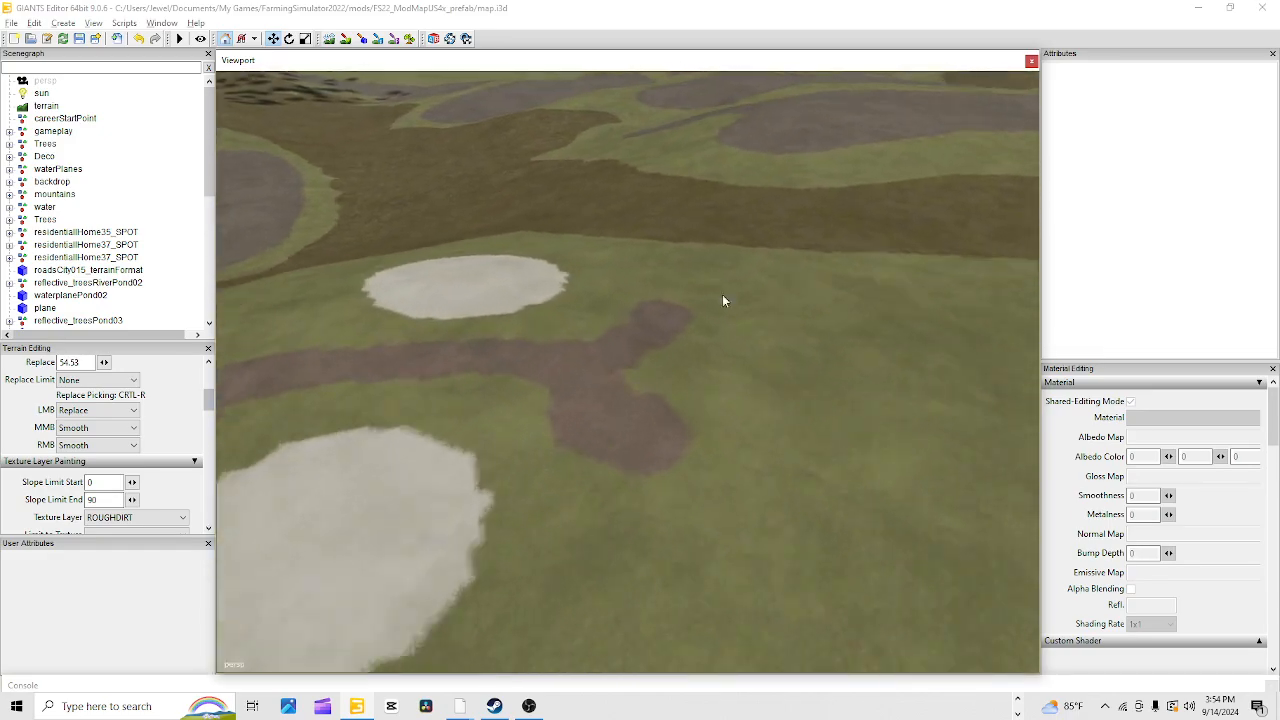
pyautogui.keyDown('alt'); pyautogui.moveTo(723, 300); pyautogui.dragTo(594, 411); pyautogui.keyUp('alt')
pyautogui.scroll(4, 697, 273)
pyautogui.keyDown('alt'); pyautogui.moveTo(695, 267); pyautogui.dragTo(517, 441); pyautogui.keyUp('alt')
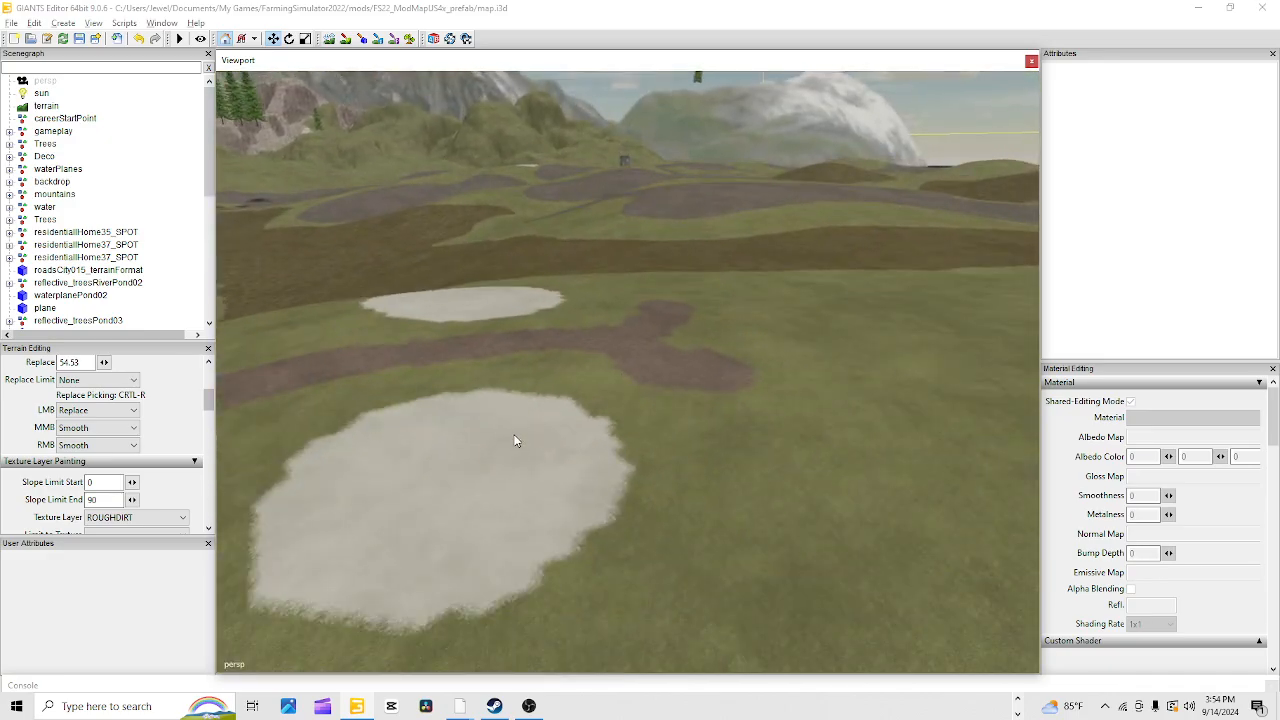
# Pick the DIRT layer and paint a closed field outline on the open grassland between the forked path and the river
pyautogui.keyDown('alt'); pyautogui.moveTo(637, 482); pyautogui.dragTo(938, 375); pyautogui.keyUp('alt')
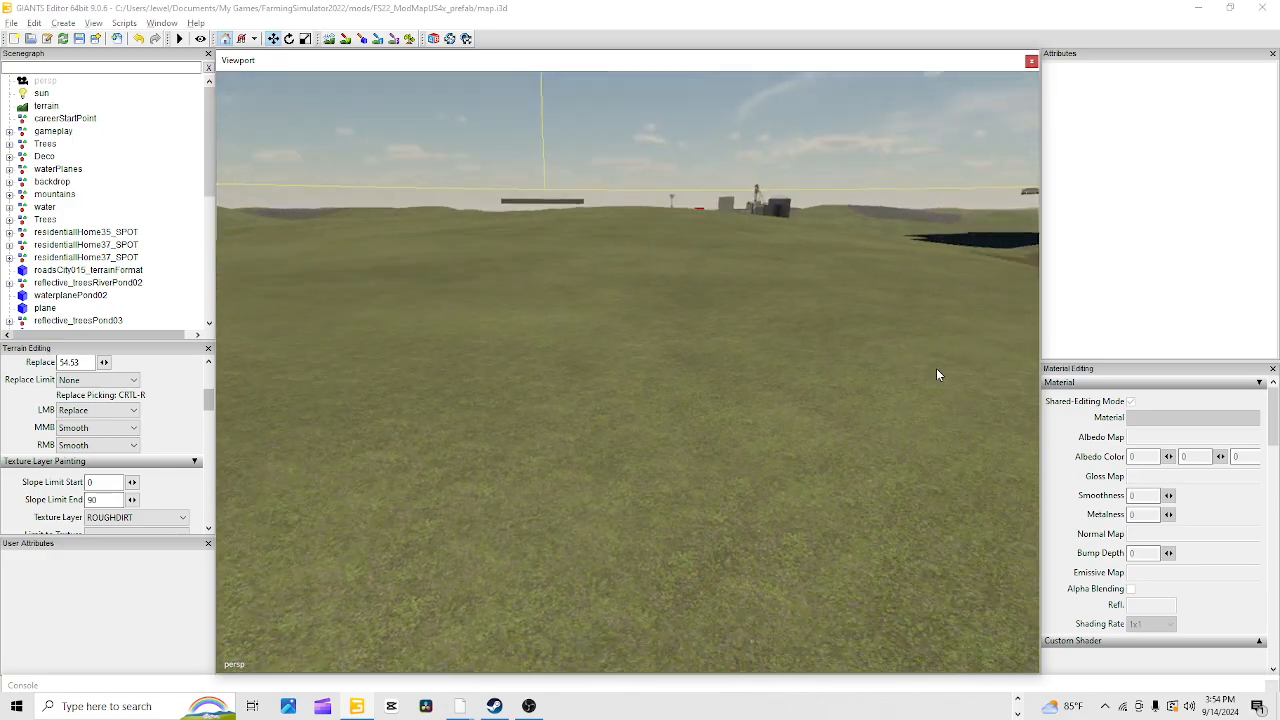
pyautogui.keyDown('alt'); pyautogui.moveTo(785, 283); pyautogui.dragTo(551, 420); pyautogui.keyUp('alt')
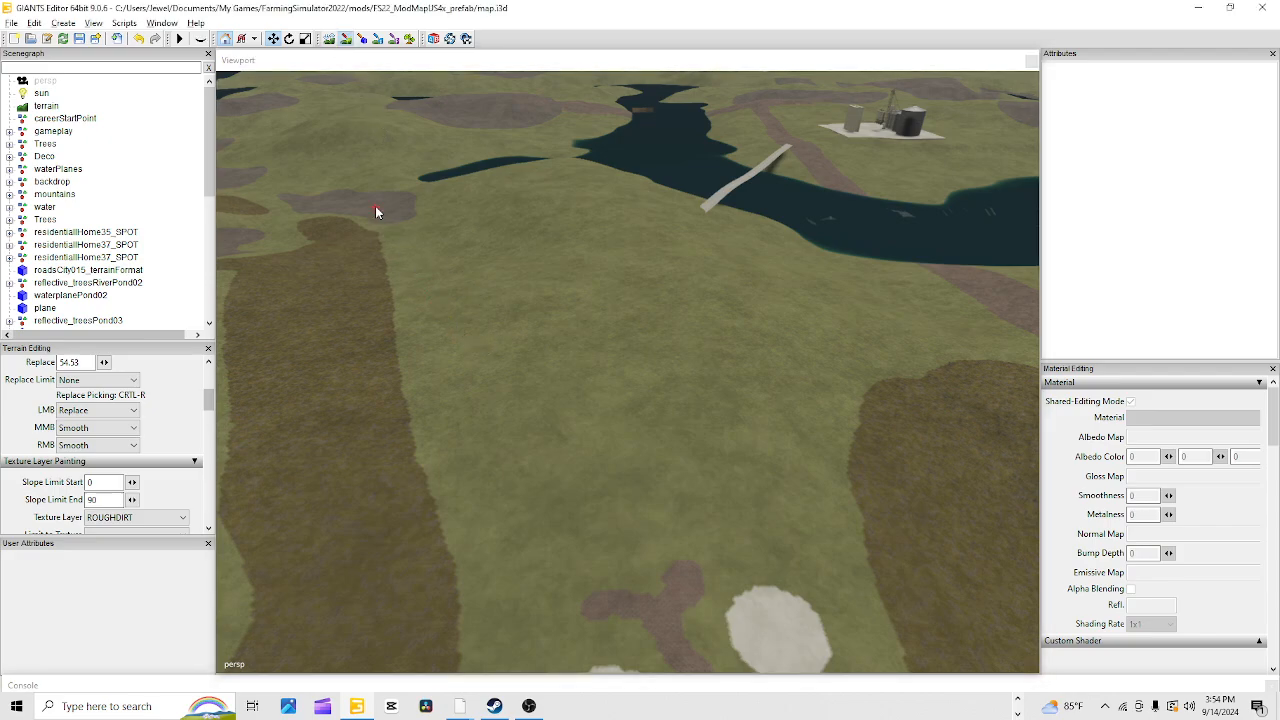
pyautogui.hotkey('ctrl', 'r')
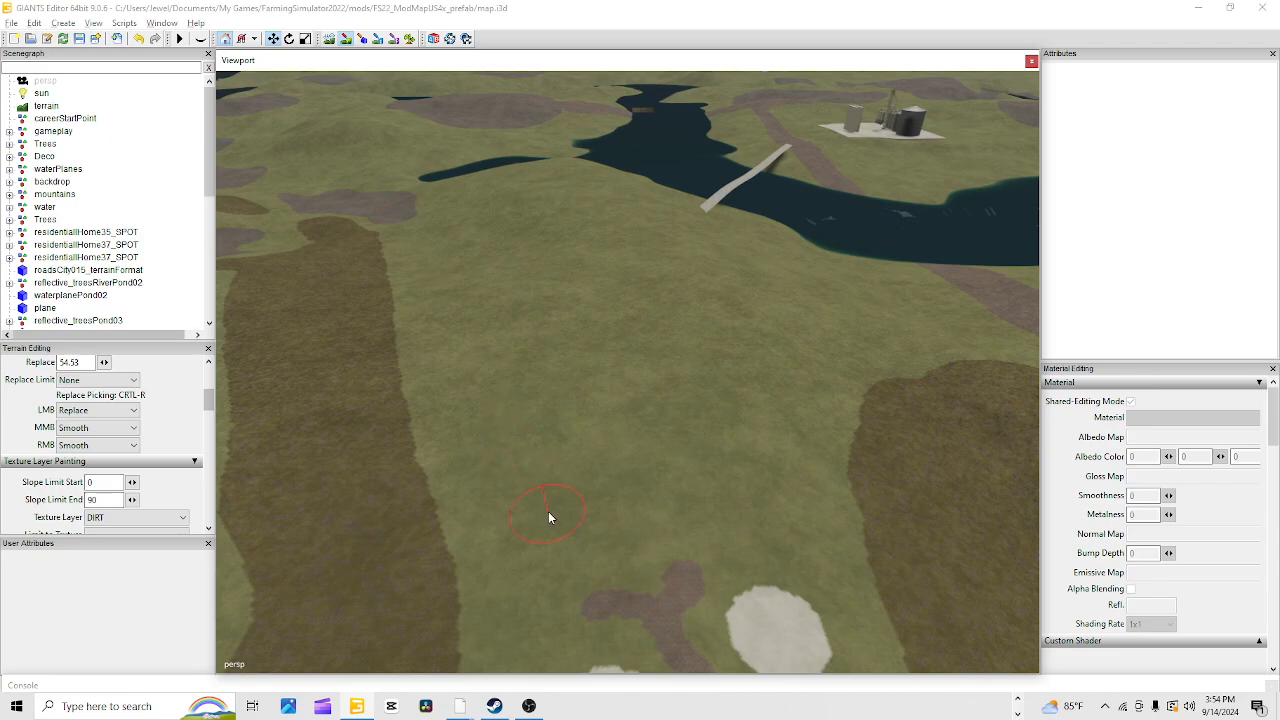
pyautogui.moveTo(509, 430); pyautogui.dragTo(462, 303)
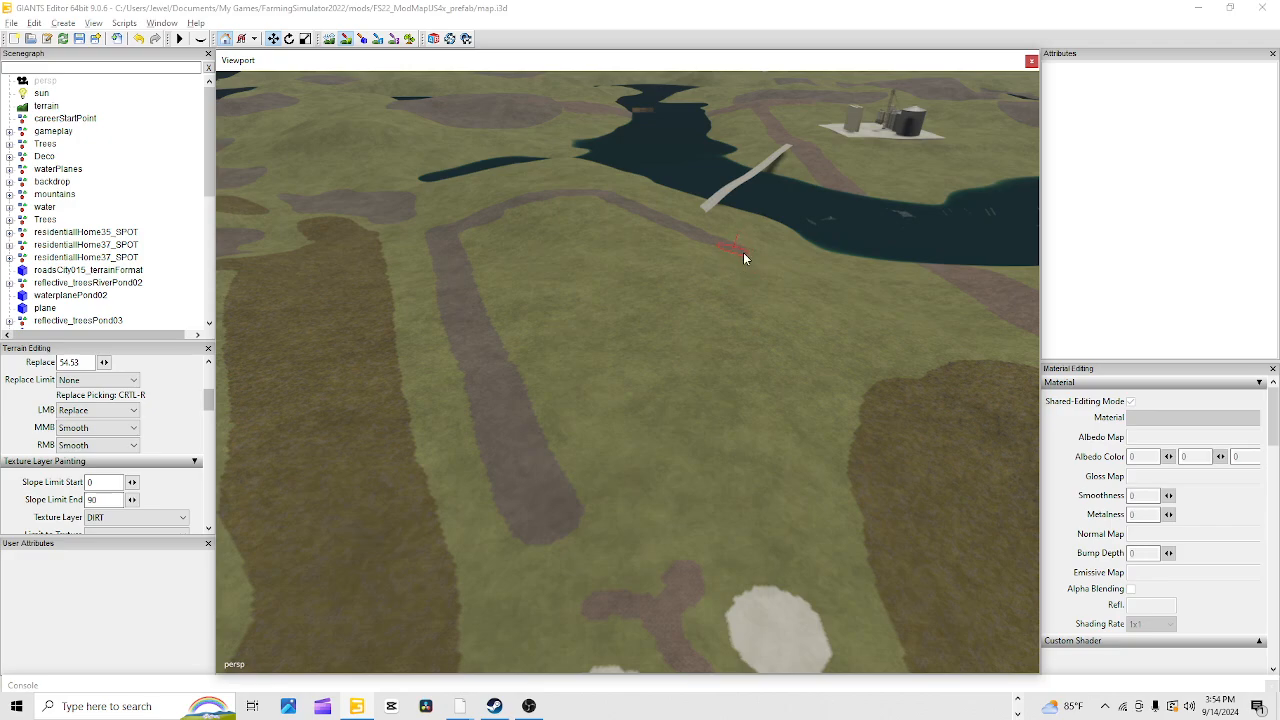
pyautogui.moveTo(743, 258)
pyautogui.mouseDown()
pyautogui.moveTo(791, 271)
pyautogui.moveTo(757, 259)
pyautogui.mouseUp()
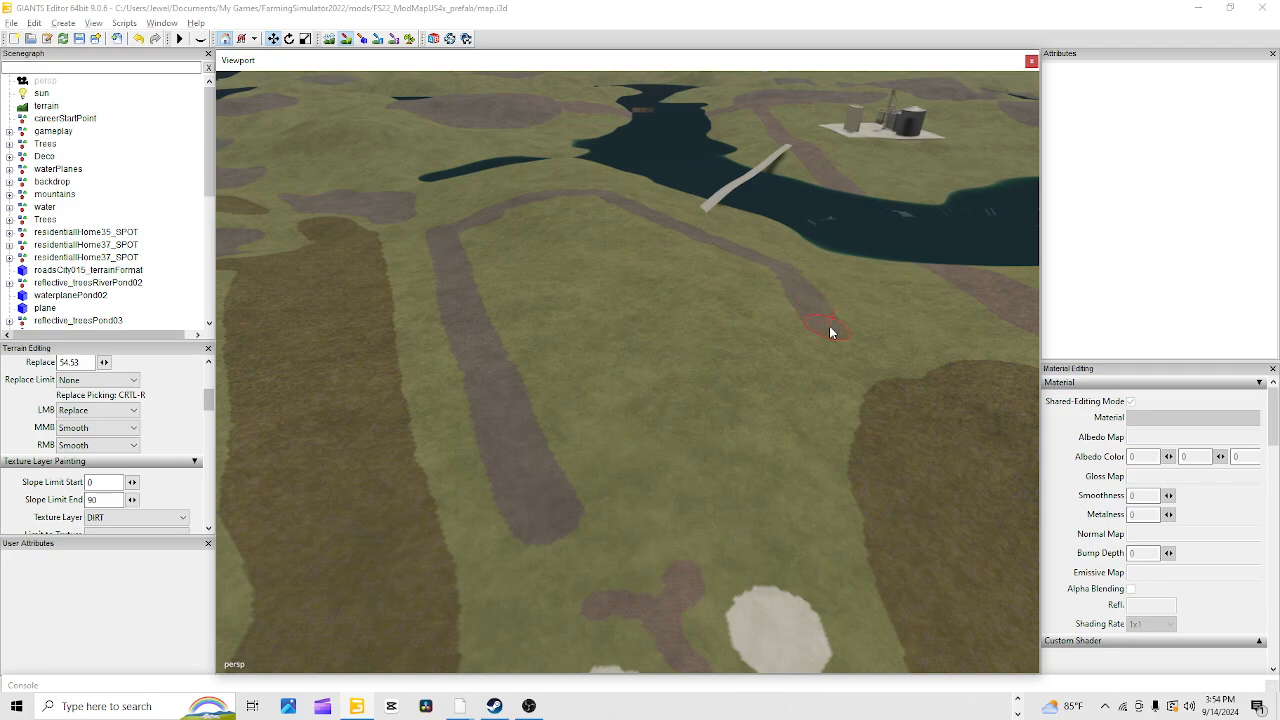
pyautogui.moveTo(826, 366)
pyautogui.mouseDown()
pyautogui.moveTo(763, 429)
pyautogui.moveTo(650, 473)
pyautogui.mouseUp()
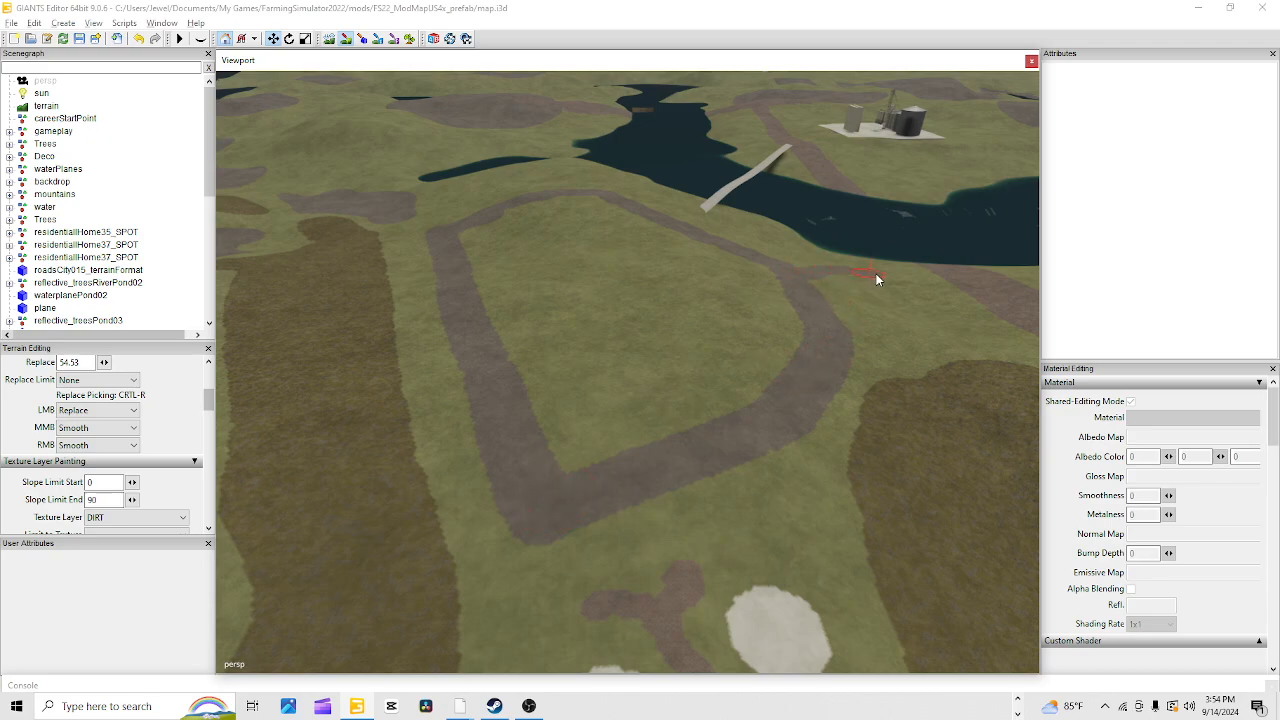
# Extend the field outline with a bulge towards the riverside road and fill the whole interior with DIRT
pyautogui.moveTo(925, 342)
pyautogui.mouseDown()
pyautogui.moveTo(866, 351)
pyautogui.moveTo(885, 338)
pyautogui.mouseUp()
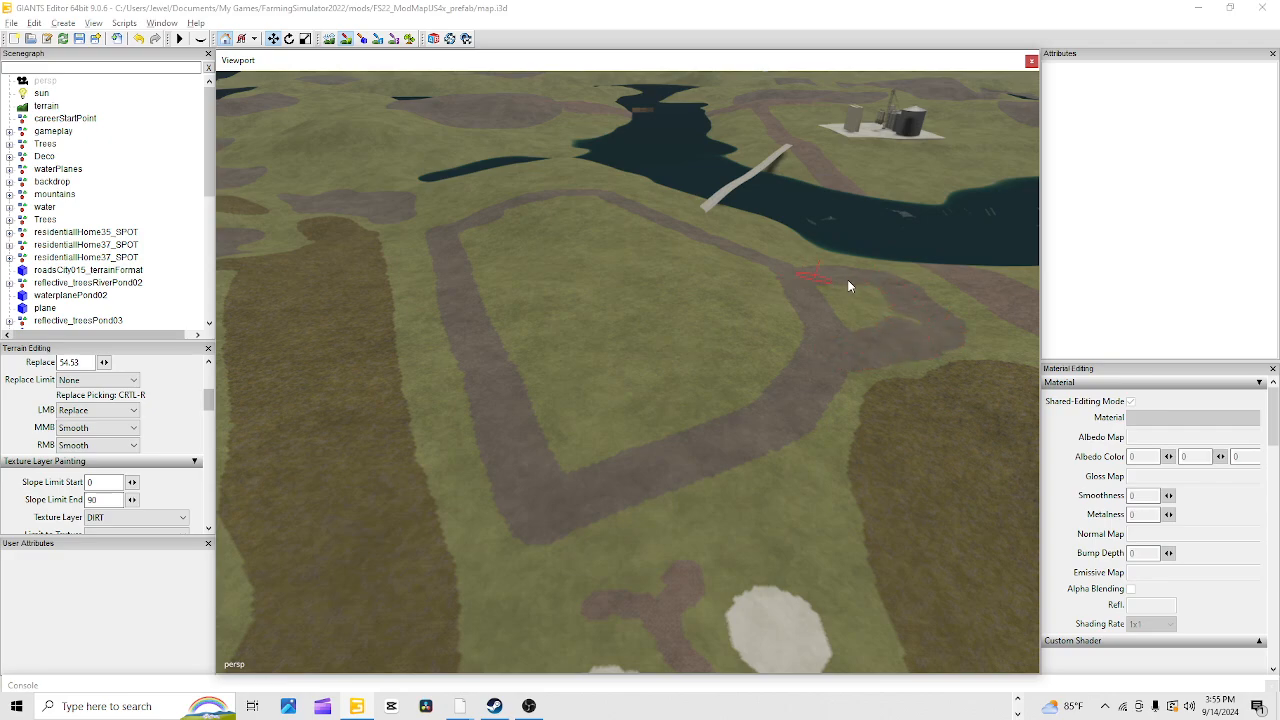
pyautogui.moveTo(855, 326)
pyautogui.mouseDown()
pyautogui.moveTo(866, 306)
pyautogui.moveTo(831, 297)
pyautogui.moveTo(859, 304)
pyautogui.mouseUp()
pyautogui.hotkey('ctrl', 't')
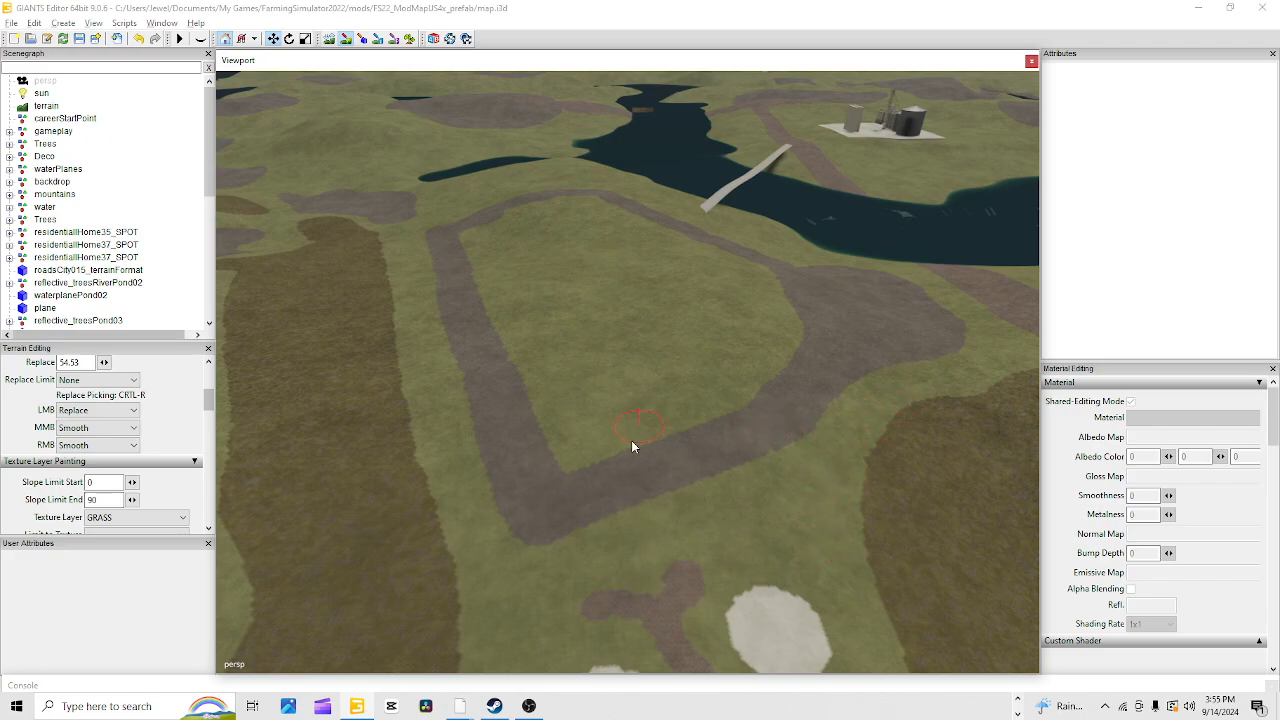
pyautogui.hotkey('ctrl', 'r')
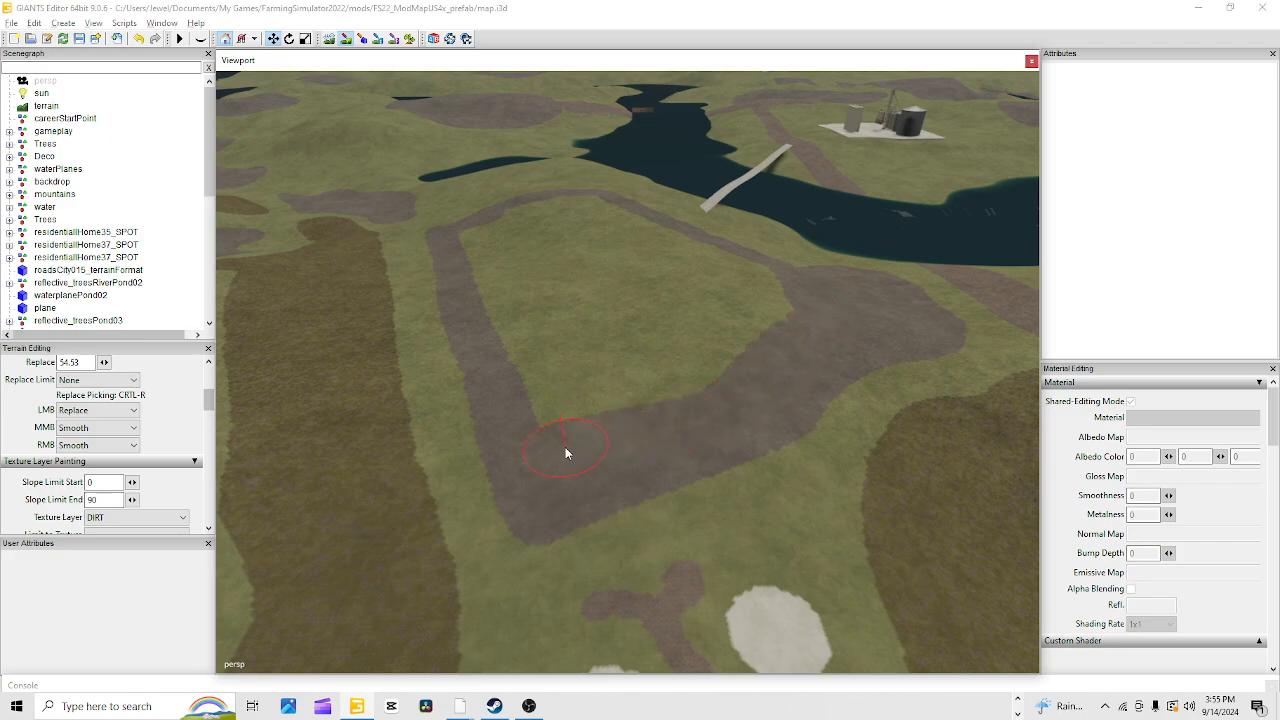
pyautogui.moveTo(612, 321)
pyautogui.mouseDown()
pyautogui.moveTo(621, 369)
pyautogui.moveTo(685, 341)
pyautogui.moveTo(726, 307)
pyautogui.moveTo(723, 290)
pyautogui.moveTo(600, 323)
pyautogui.moveTo(569, 400)
pyautogui.moveTo(563, 300)
pyautogui.moveTo(535, 307)
pyautogui.mouseUp()
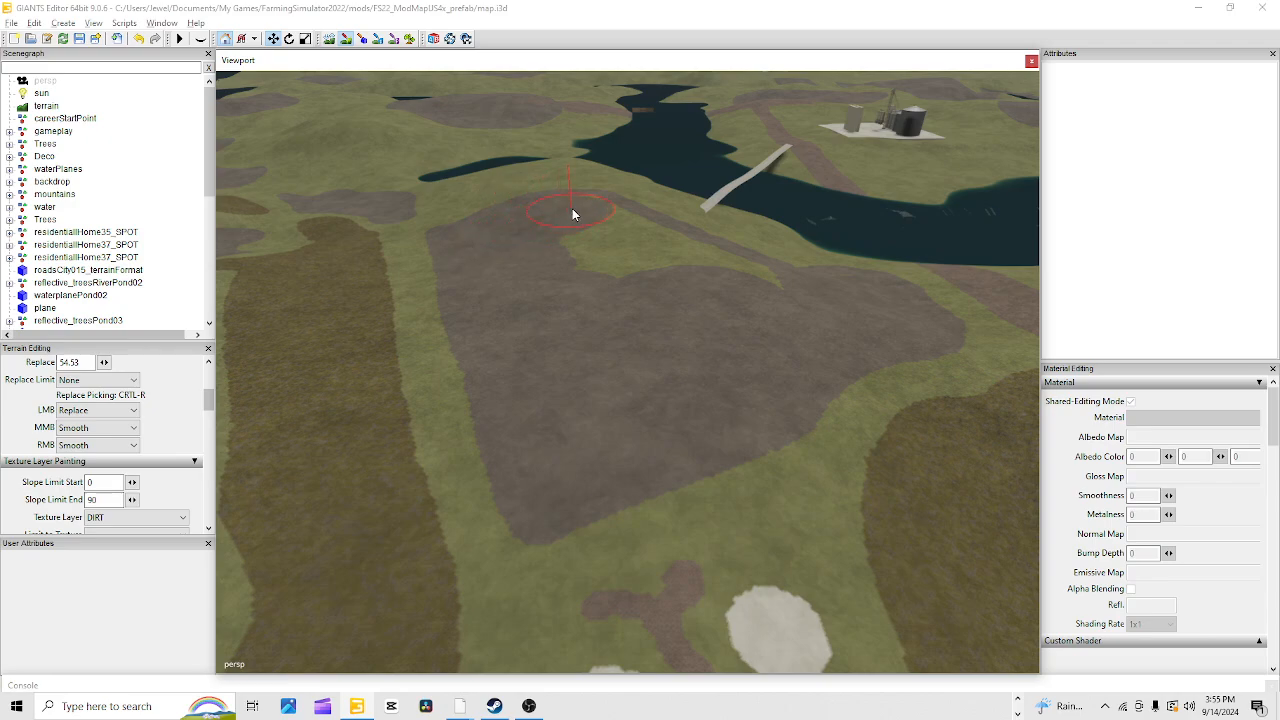
pyautogui.moveTo(552, 212)
pyautogui.mouseDown()
pyautogui.moveTo(603, 255)
pyautogui.moveTo(636, 238)
pyautogui.moveTo(731, 277)
pyautogui.mouseUp()
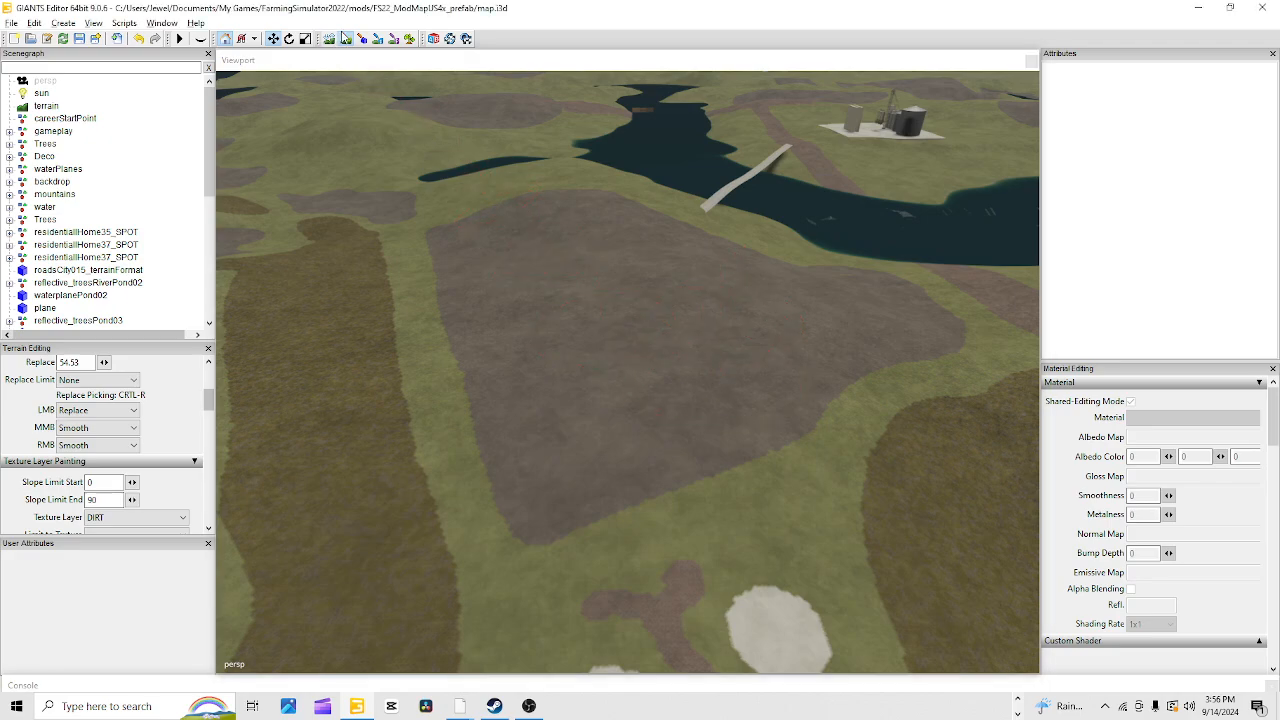
# Round off the dirt field's pointed corner near the forked path with a larger DIRT brush, undoing the oversized first dab
pyautogui.moveTo(601, 543); pyautogui.dragTo(601, 537)
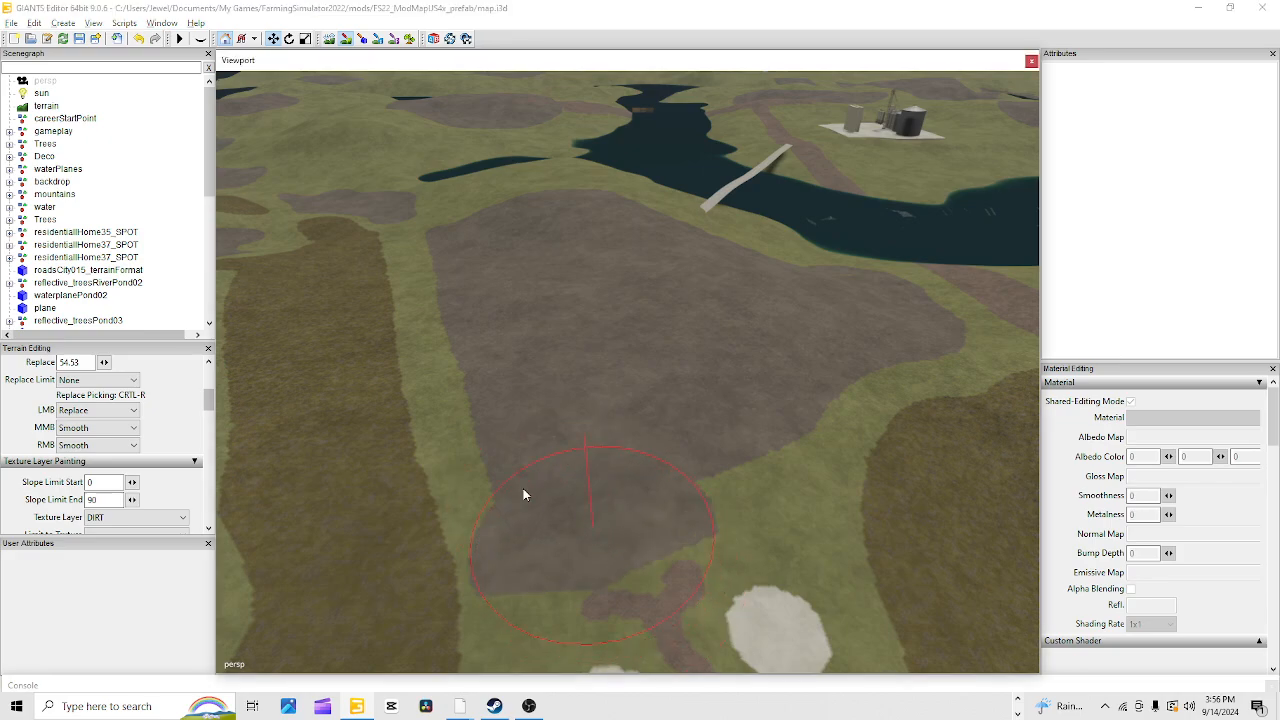
pyautogui.click(140, 40)
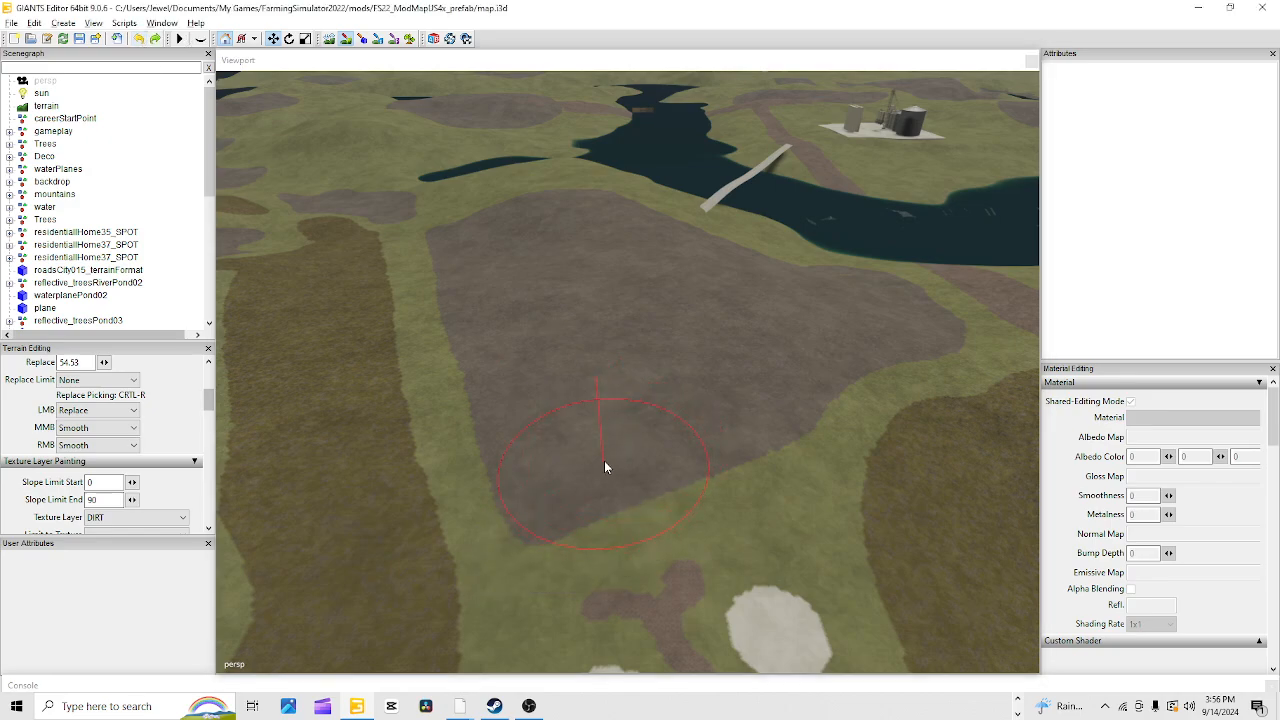
pyautogui.moveTo(600, 467); pyautogui.dragTo(601, 470)
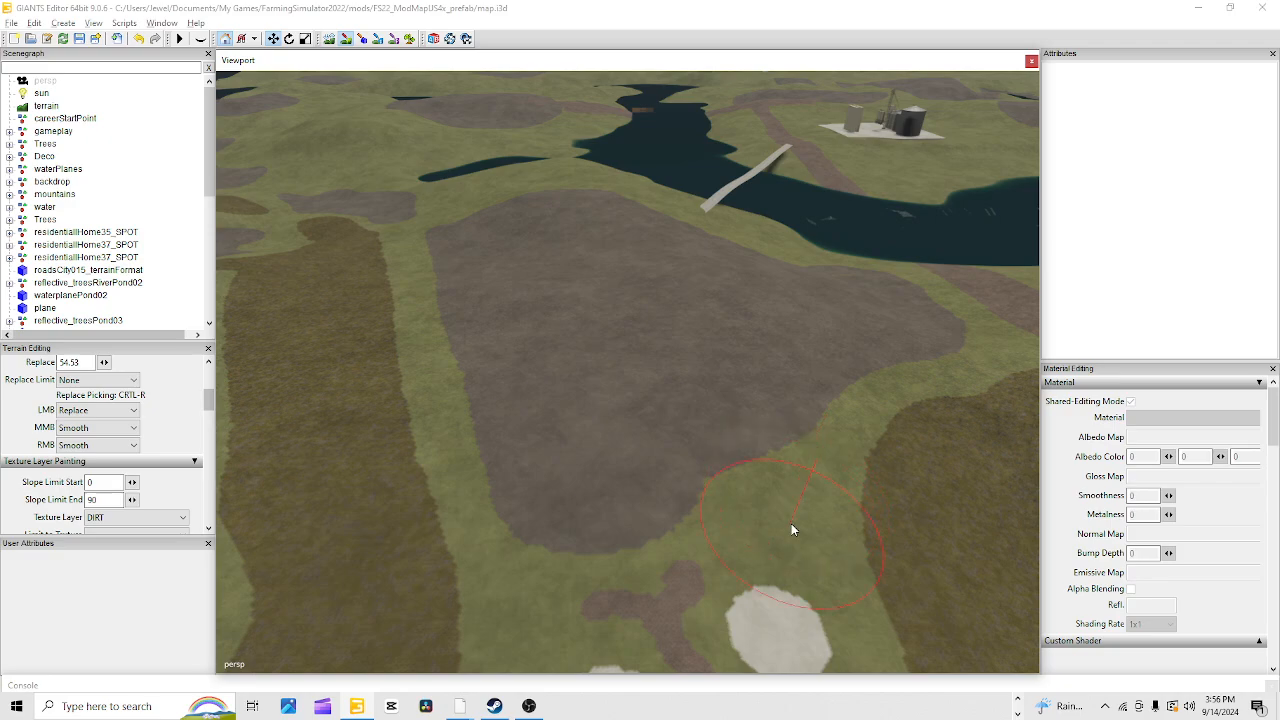
# Pick the GRASS layer and trim the dirt field's edge facing the concrete circle and forest ground into an inward curve
pyautogui.hotkey('ctrl', 'r')
pyautogui.click(778, 486)
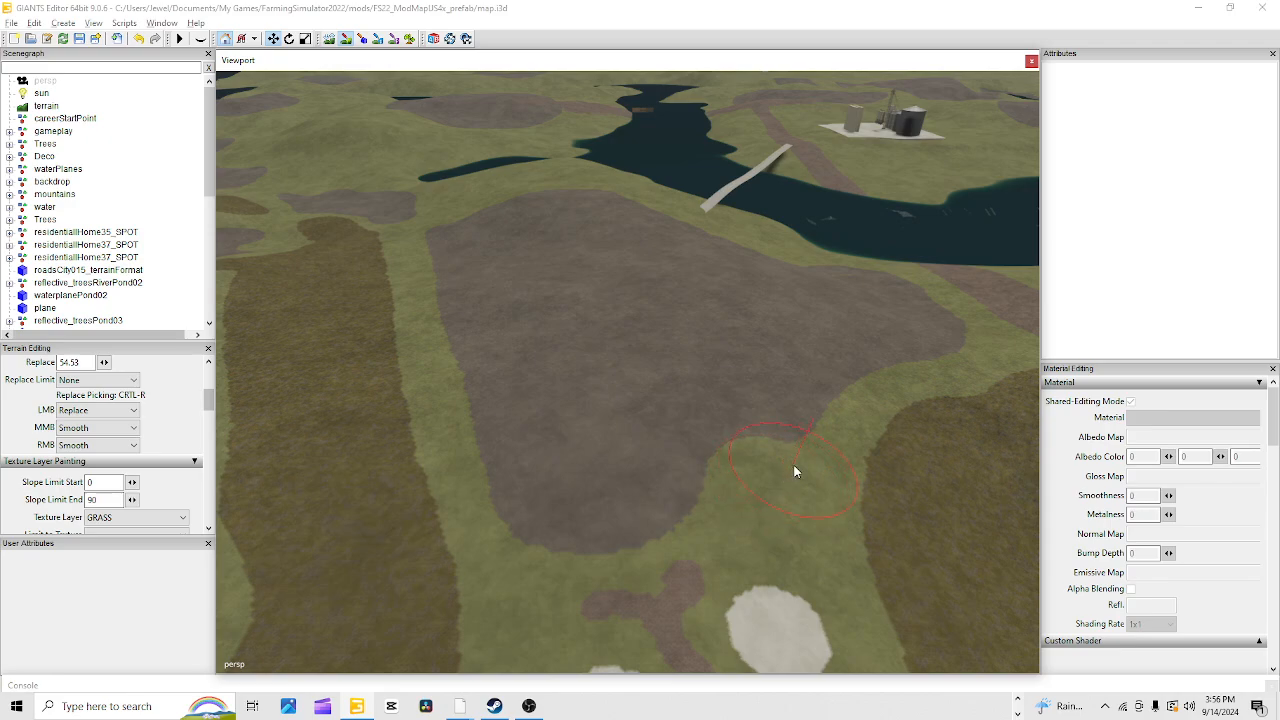
pyautogui.moveTo(795, 471); pyautogui.dragTo(803, 463)
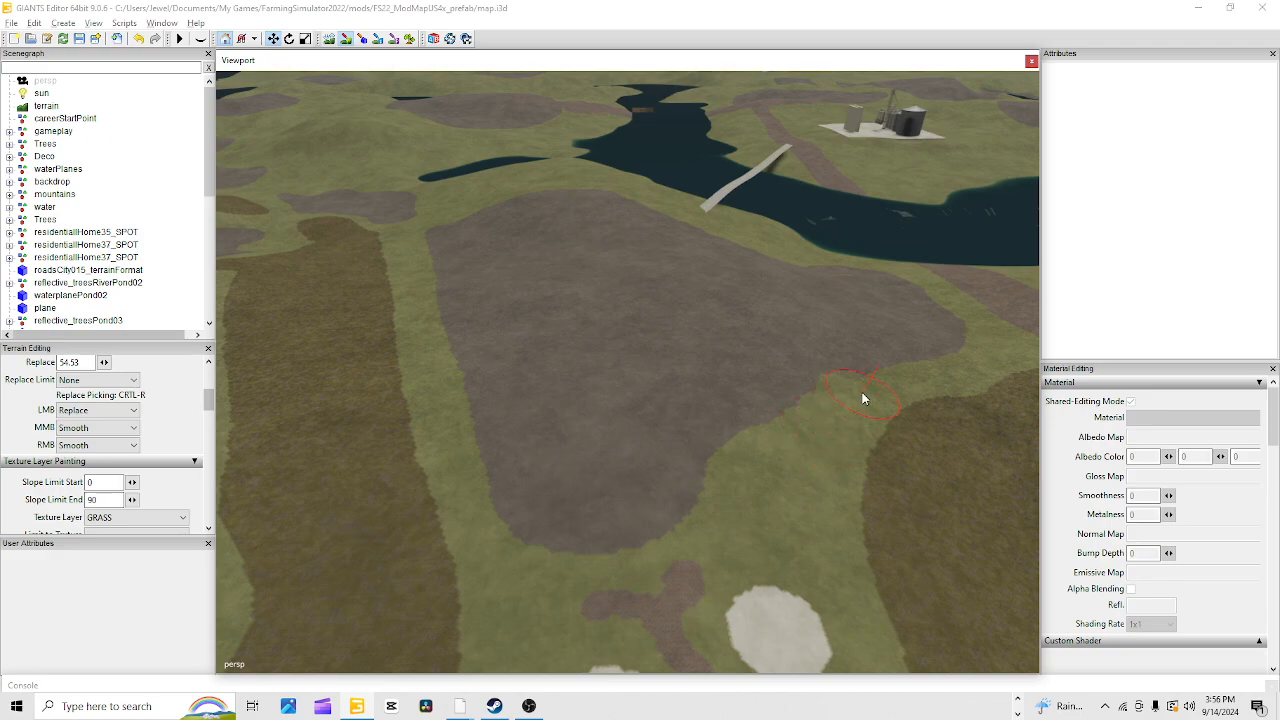
pyautogui.moveTo(862, 392)
pyautogui.mouseDown()
pyautogui.moveTo(823, 407)
pyautogui.moveTo(836, 404)
pyautogui.mouseUp()
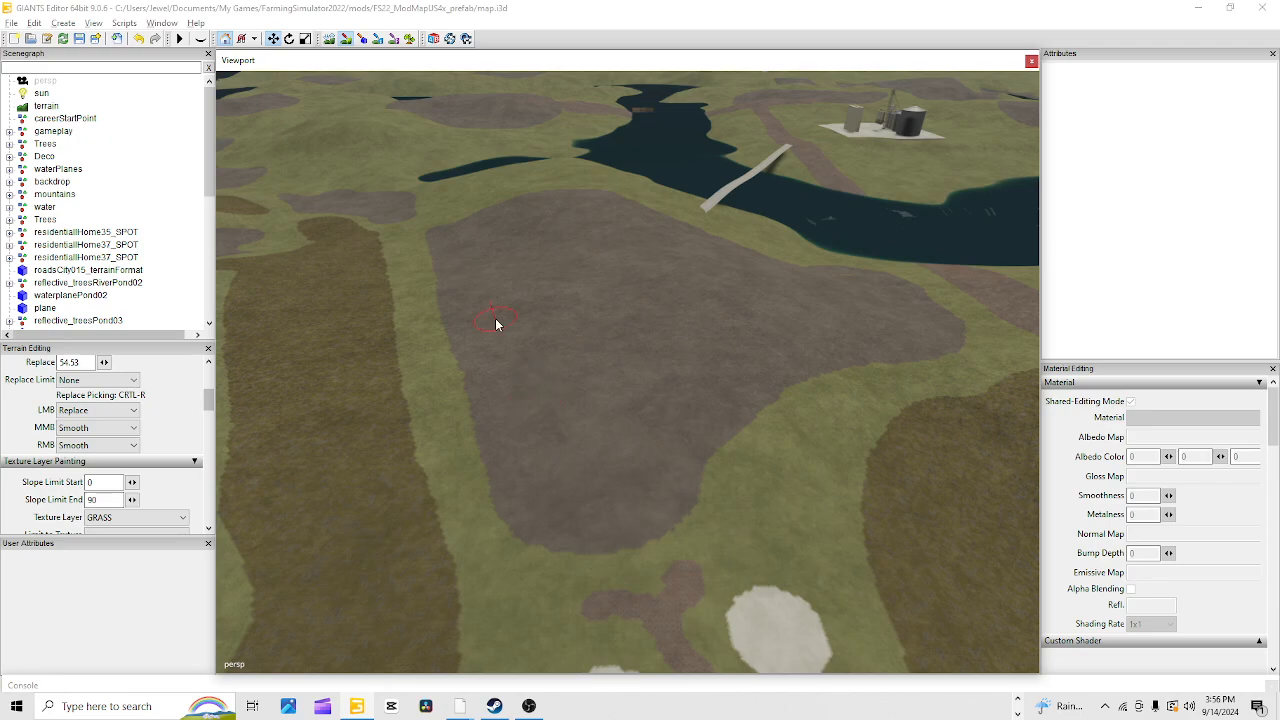
pyautogui.click(345, 39)
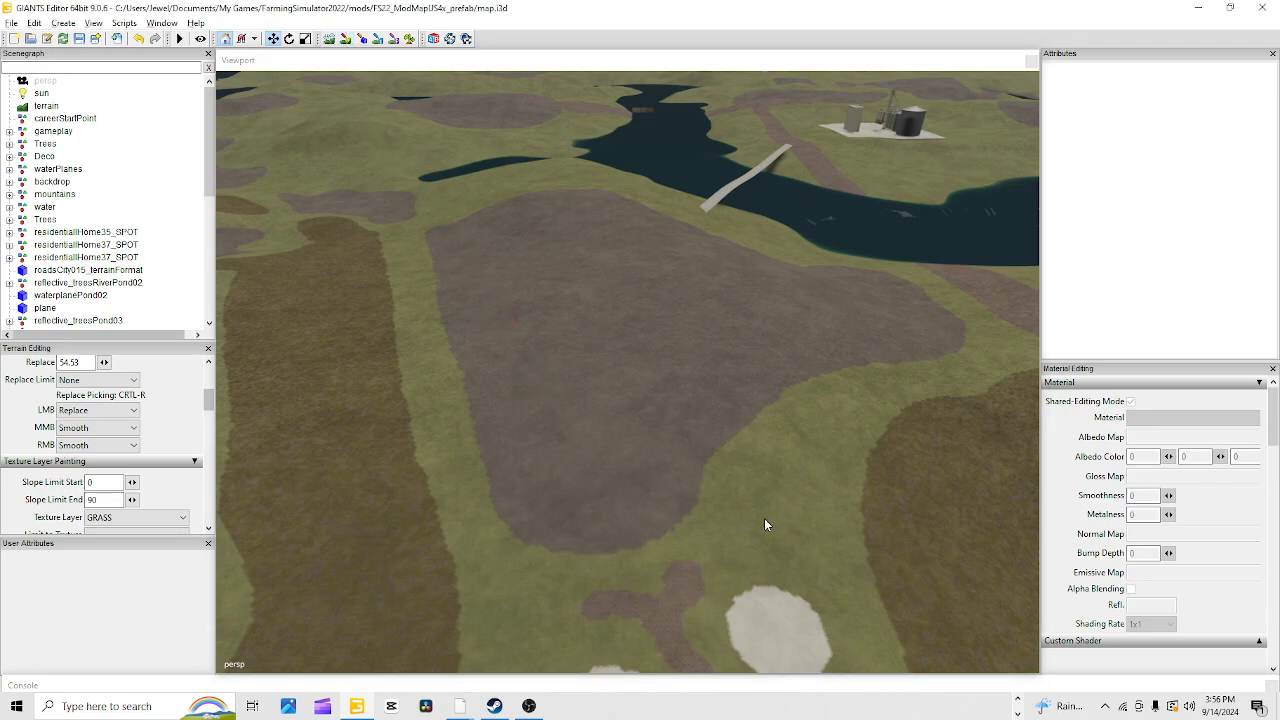
# Examine the finished dirt field, the riverbank and the bridge end from above and from several sides
pyautogui.keyDown('alt'); pyautogui.moveTo(708, 490); pyautogui.dragTo(618, 355); pyautogui.keyUp('alt')
pyautogui.keyDown('alt'); pyautogui.moveTo(603, 498); pyautogui.dragTo(970, 190, button='right'); pyautogui.keyUp('alt')
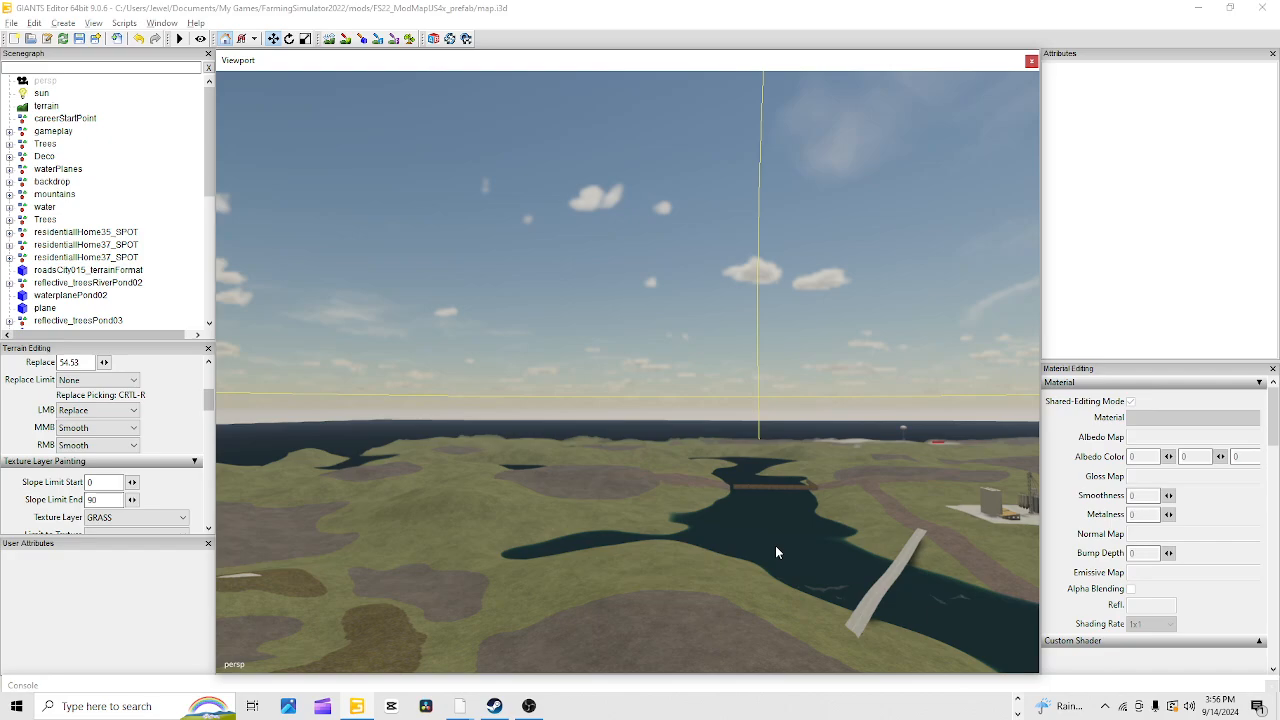
pyautogui.keyDown('alt'); pyautogui.moveTo(775, 545); pyautogui.dragTo(713, 382, button='right'); pyautogui.keyUp('alt')
pyautogui.keyDown('alt'); pyautogui.moveTo(713, 384); pyautogui.dragTo(958, 576); pyautogui.keyUp('alt')
pyautogui.keyDown('alt'); pyautogui.moveTo(958, 576); pyautogui.dragTo(664, 397, button='right'); pyautogui.keyUp('alt')
pyautogui.keyDown('alt'); pyautogui.moveTo(664, 397); pyautogui.dragTo(535, 396); pyautogui.keyUp('alt')
pyautogui.keyDown('alt'); pyautogui.moveTo(535, 396); pyautogui.dragTo(1072, 21, button='right'); pyautogui.keyUp('alt')
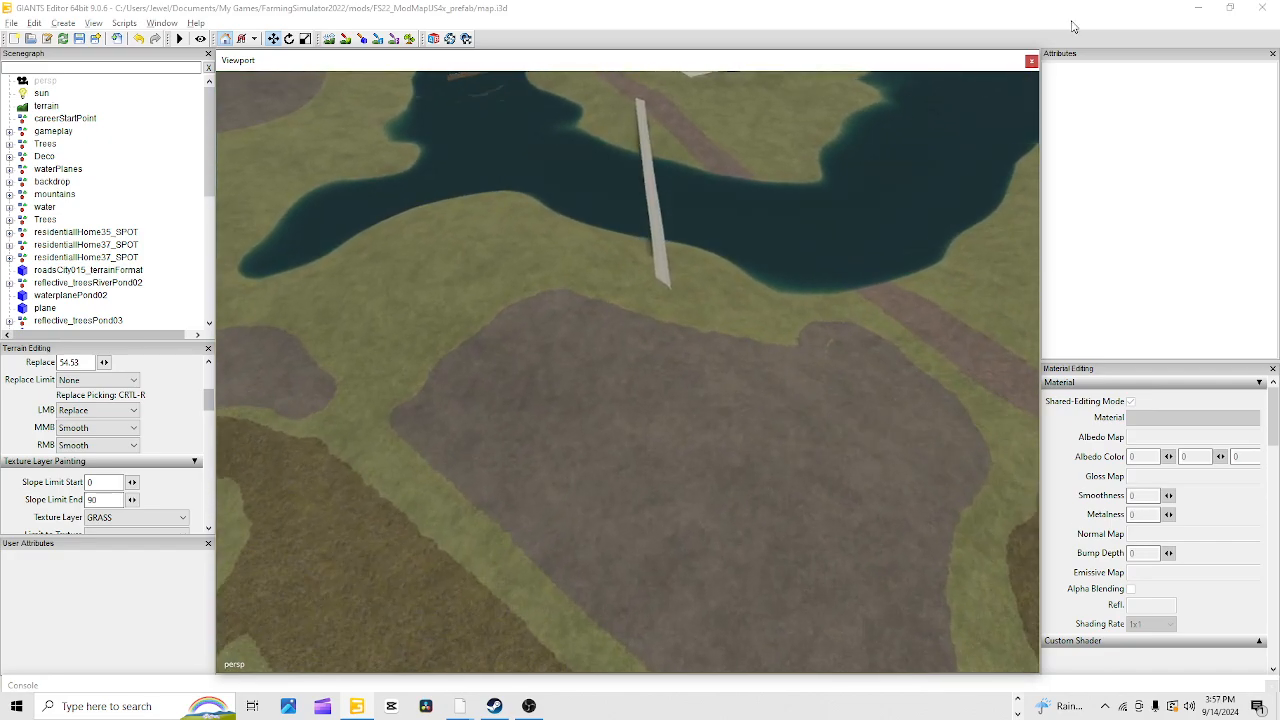
pyautogui.keyDown('alt'); pyautogui.moveTo(586, 346); pyautogui.dragTo(820, 197, button='right'); pyautogui.keyUp('alt')
pyautogui.keyDown('alt'); pyautogui.moveTo(700, 430); pyautogui.dragTo(955, 229); pyautogui.keyUp('alt')
pyautogui.keyDown('alt'); pyautogui.moveTo(955, 229); pyautogui.dragTo(535, 582, button='right'); pyautogui.keyUp('alt')
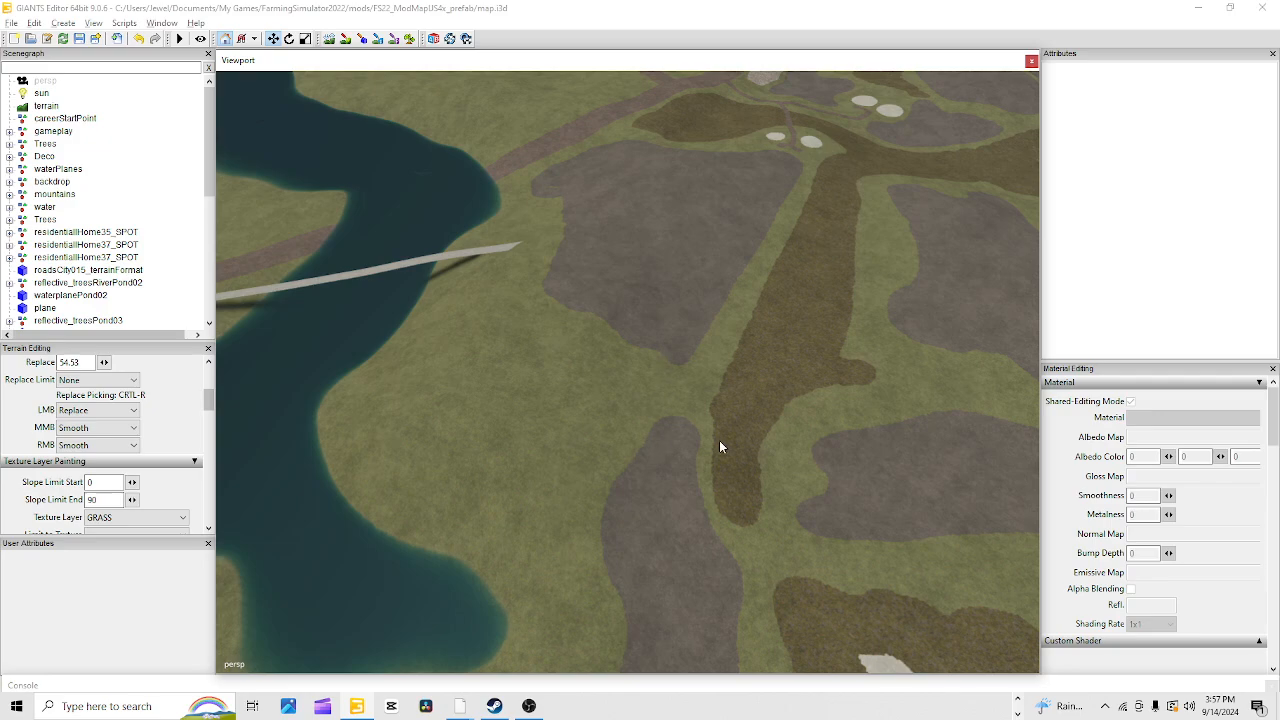
# Pick the DIRT layer and extend the field along the riverbank past the bridge end, filling the gap inside and adding a rounded lobe
pyautogui.click(346, 41)
pyautogui.click(627, 369)
pyautogui.hotkey('ctrl', 'r')
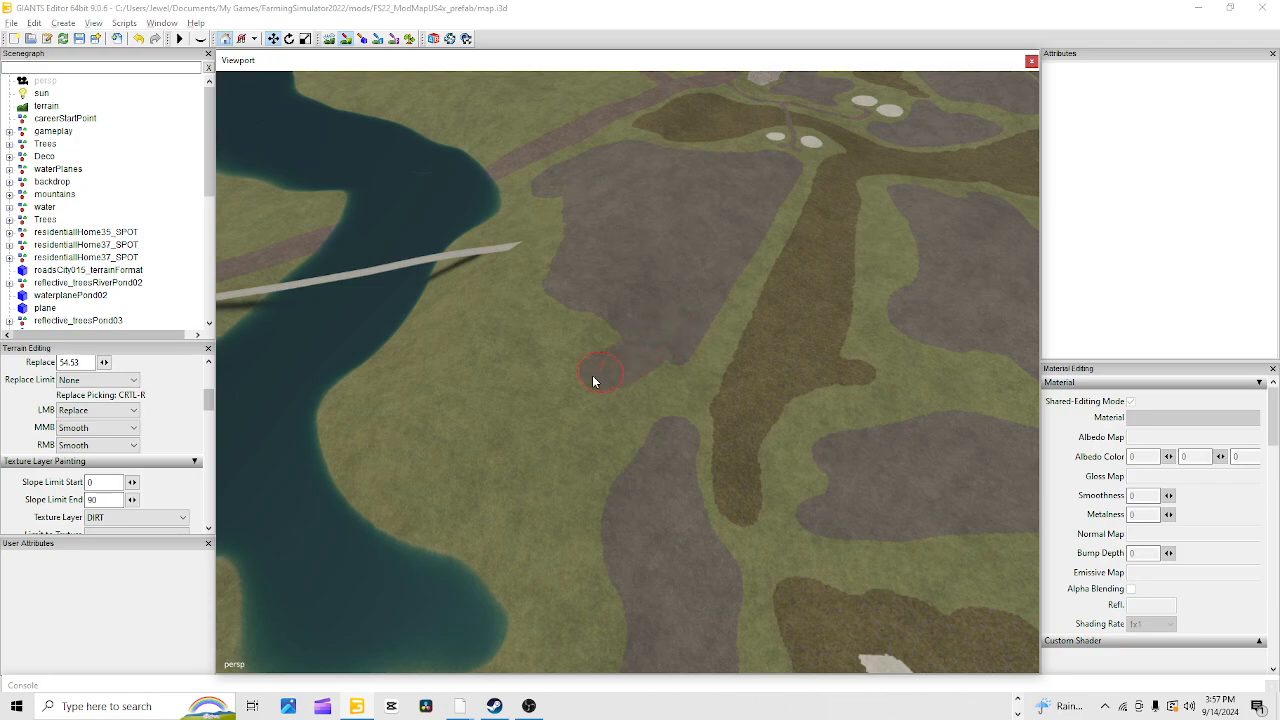
pyautogui.moveTo(593, 380)
pyautogui.mouseDown()
pyautogui.moveTo(483, 423)
pyautogui.moveTo(423, 400)
pyautogui.moveTo(530, 253)
pyautogui.moveTo(552, 197)
pyautogui.mouseUp()
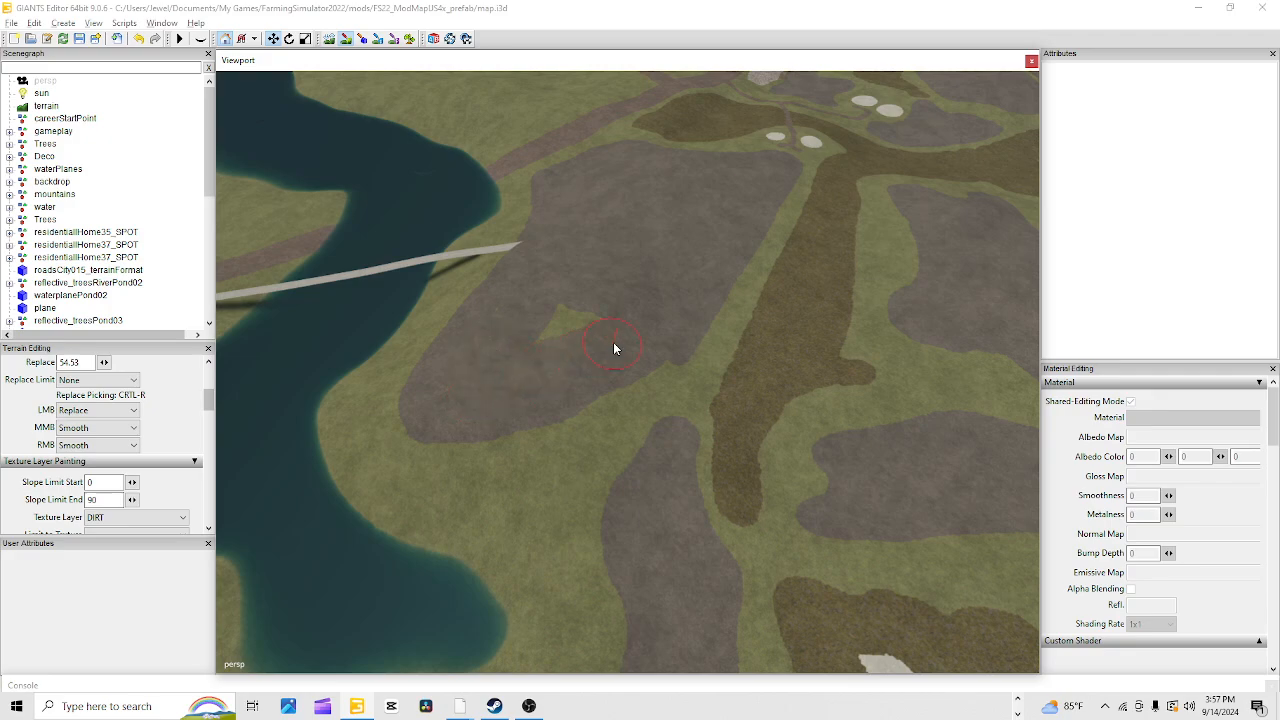
pyautogui.moveTo(614, 348)
pyautogui.mouseDown()
pyautogui.moveTo(560, 337)
pyautogui.moveTo(636, 345)
pyautogui.mouseUp()
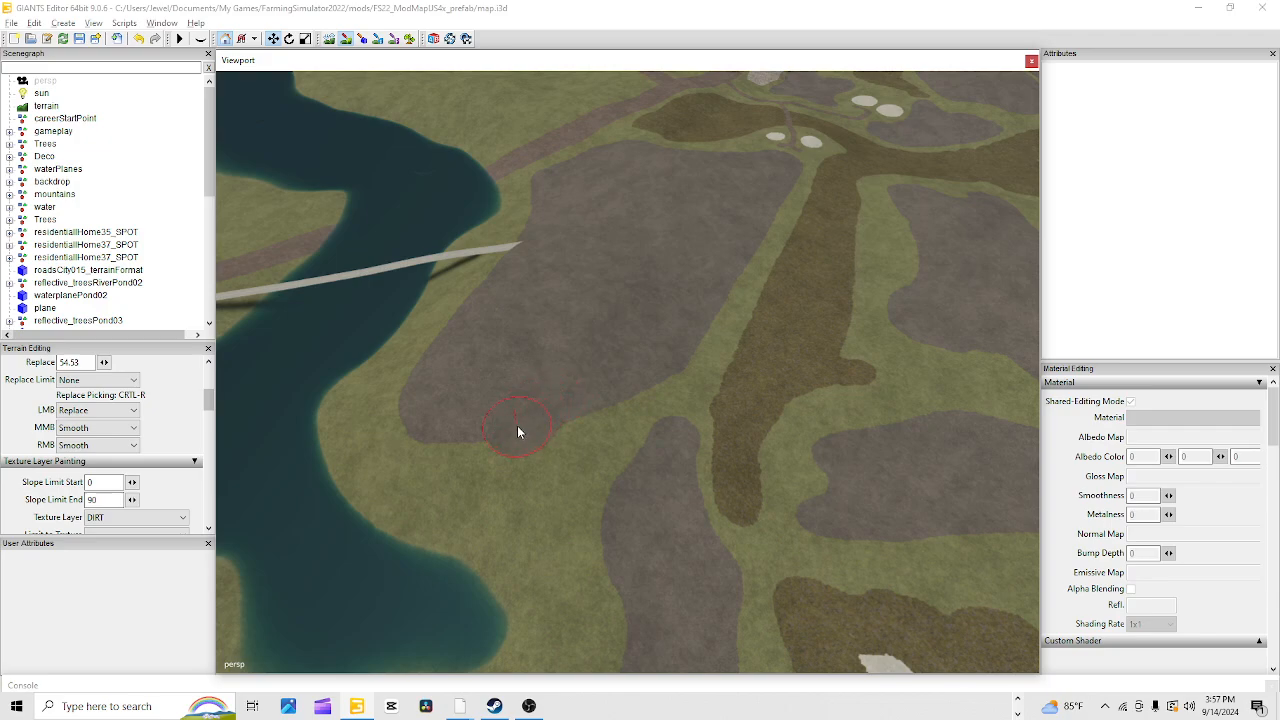
pyautogui.moveTo(508, 455); pyautogui.dragTo(510, 482)
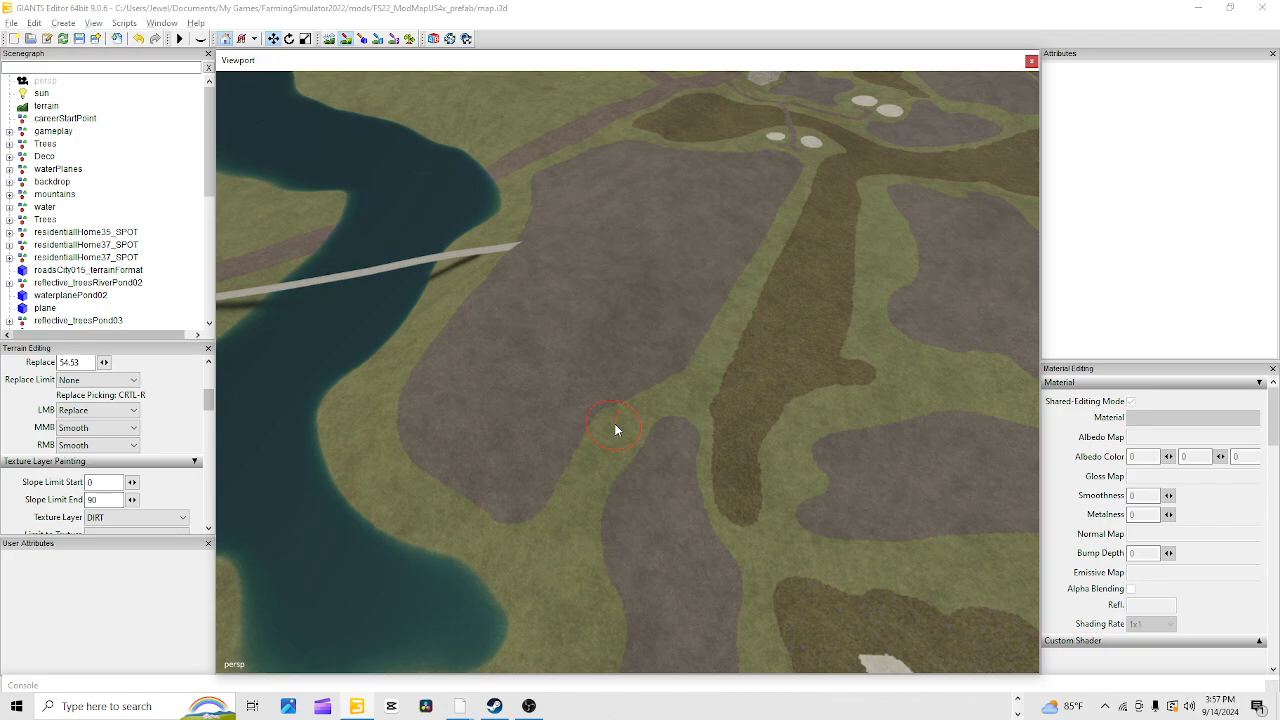
# Pick the GRASS layer and paint a strip from the bridge end to the forest ground, splitting the dirt area into two fields with a rounded corner
pyautogui.hotkey('ctrl', 'r')
pyautogui.moveTo(511, 254)
pyautogui.mouseDown()
pyautogui.moveTo(650, 265)
pyautogui.moveTo(714, 257)
pyautogui.moveTo(770, 230)
pyautogui.mouseUp()
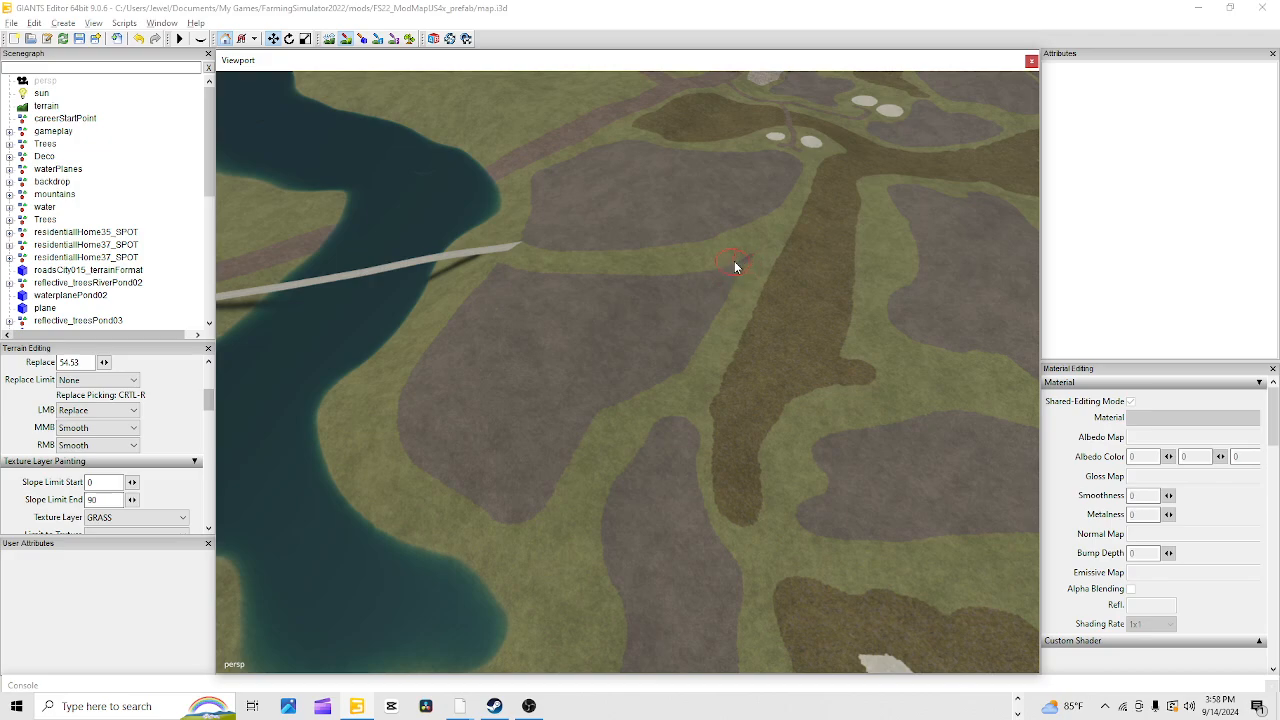
pyautogui.moveTo(752, 250)
pyautogui.mouseDown()
pyautogui.moveTo(715, 283)
pyautogui.moveTo(723, 292)
pyautogui.moveTo(700, 277)
pyautogui.moveTo(687, 294)
pyautogui.mouseUp()
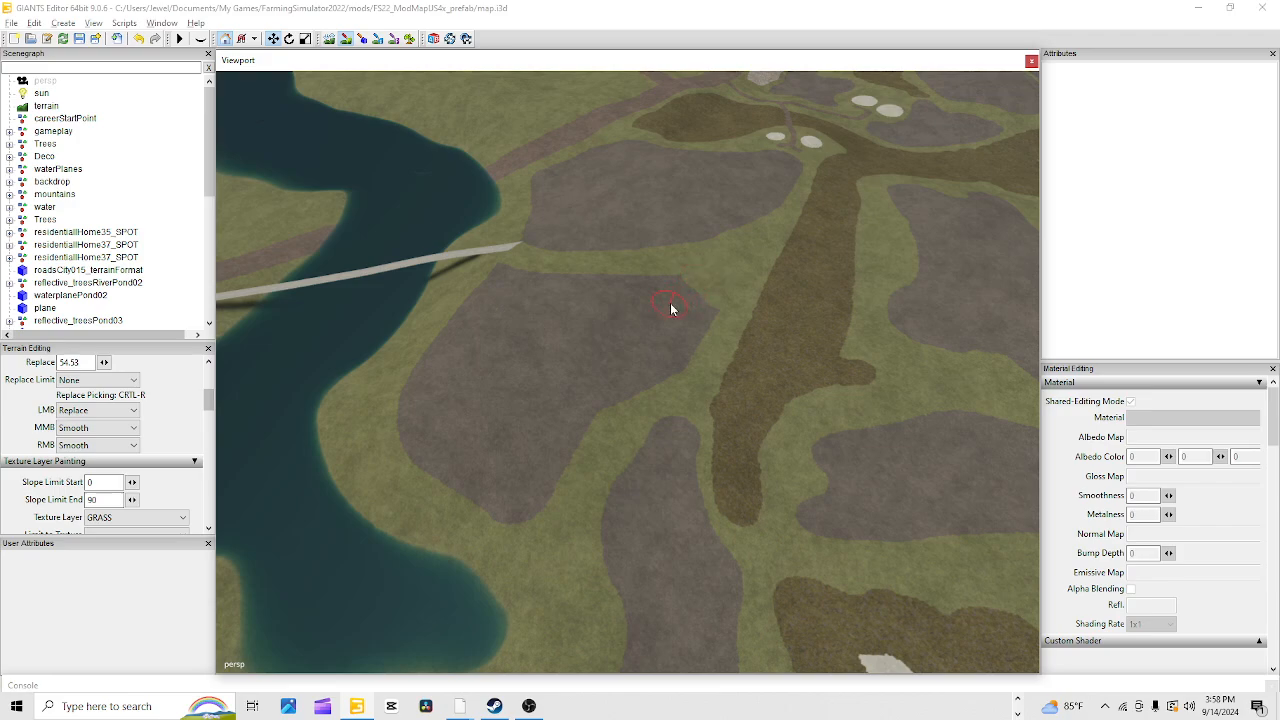
# Pick the DIRT layer again and extend the riverside field's narrow corner up to the bridge end
pyautogui.hotkey('ctrl', 't')
pyautogui.scroll(2, 682, 301)
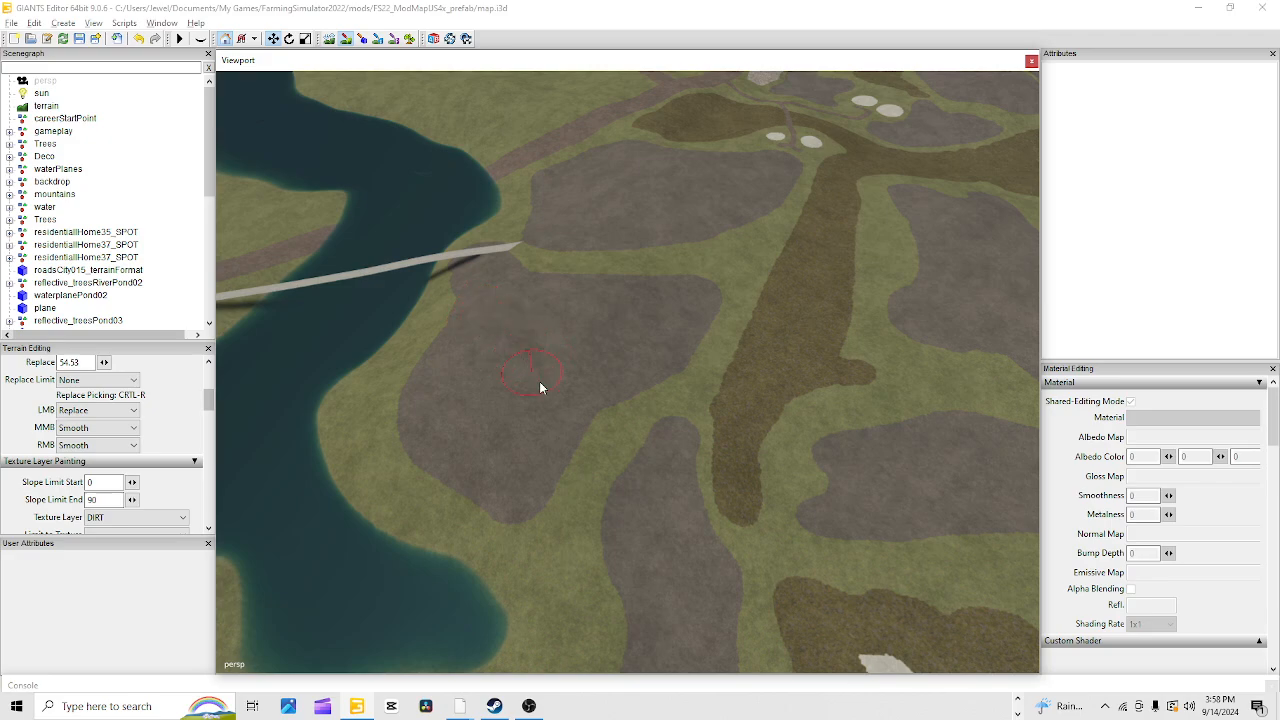
pyautogui.click(346, 39)
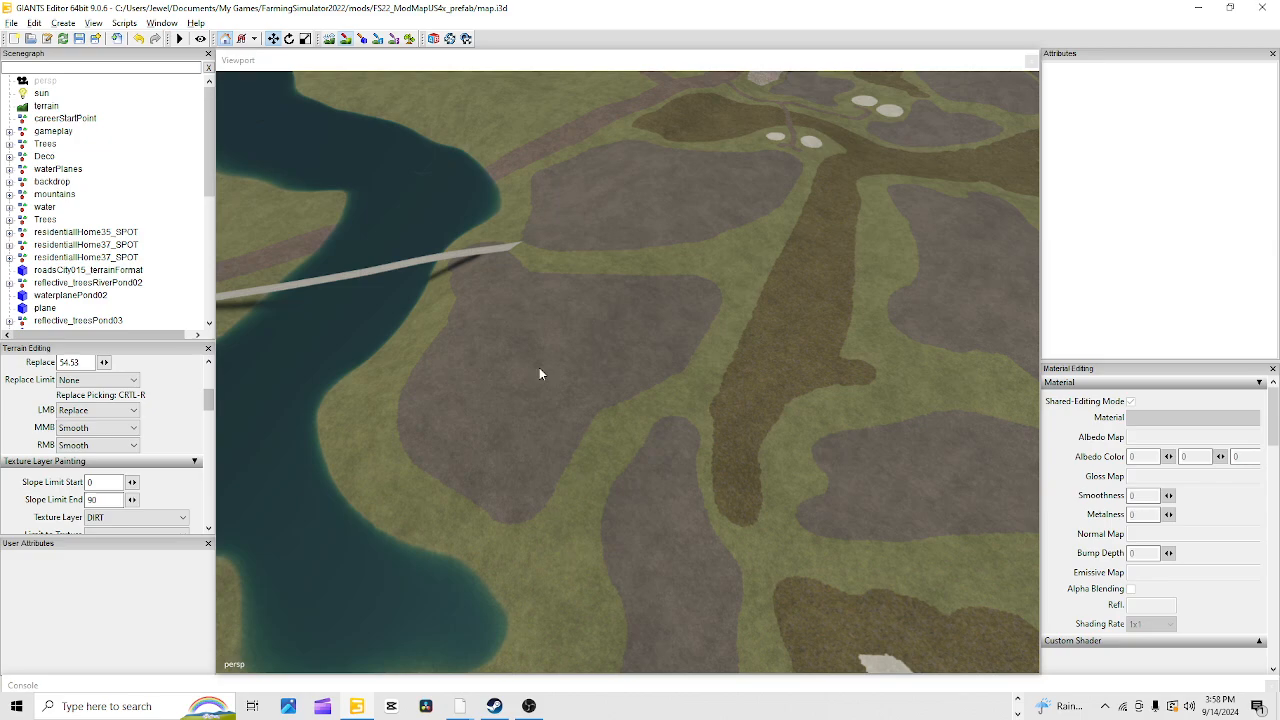
# Examine where the bridge lands between the two dirt fields, from a distance and up close
pyautogui.scroll(-5, 525, 360)
pyautogui.scroll(3, 800, 505)
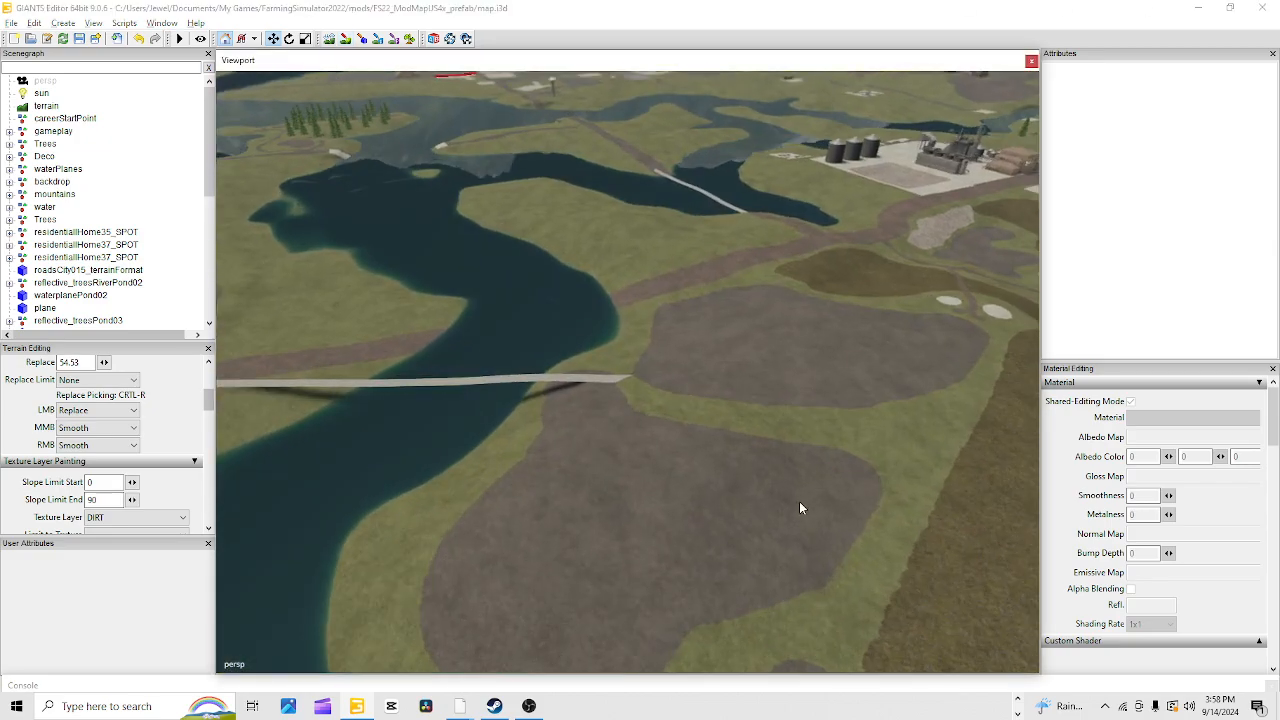
pyautogui.scroll(3, 620, 540)
pyautogui.scroll(5, 445, 573)
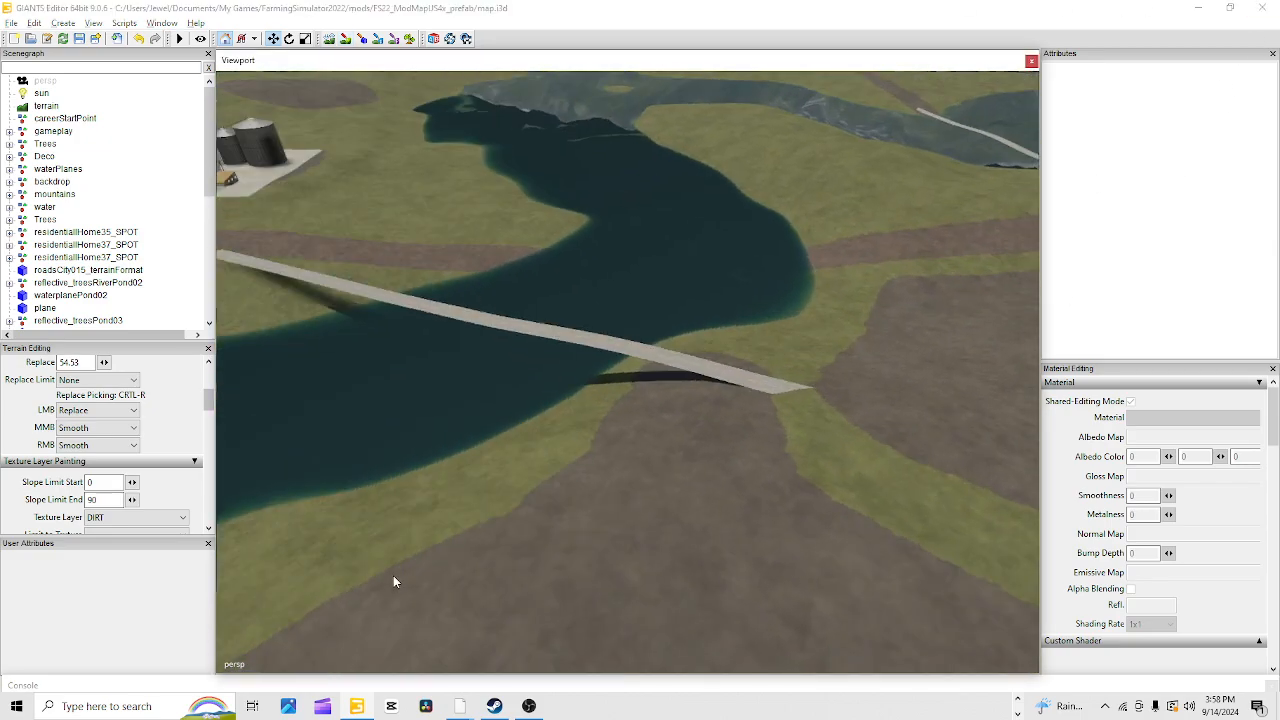
pyautogui.keyDown('alt'); pyautogui.moveTo(959, 262); pyautogui.dragTo(1156, 182, button='right'); pyautogui.keyUp('alt')
pyautogui.keyDown('alt'); pyautogui.moveTo(710, 374); pyautogui.dragTo(1003, 301); pyautogui.keyUp('alt')
pyautogui.keyDown('alt'); pyautogui.moveTo(340, 335); pyautogui.dragTo(401, 315); pyautogui.keyUp('alt')
pyautogui.keyDown('alt'); pyautogui.moveTo(360, 353); pyautogui.dragTo(711, 326, button='right'); pyautogui.keyUp('alt')
pyautogui.keyDown('alt'); pyautogui.moveTo(711, 326); pyautogui.dragTo(550, 417); pyautogui.keyUp('alt')
pyautogui.scroll(-1, 630, 398)
pyautogui.keyDown('alt'); pyautogui.moveTo(666, 388); pyautogui.dragTo(659, 455); pyautogui.keyUp('alt')
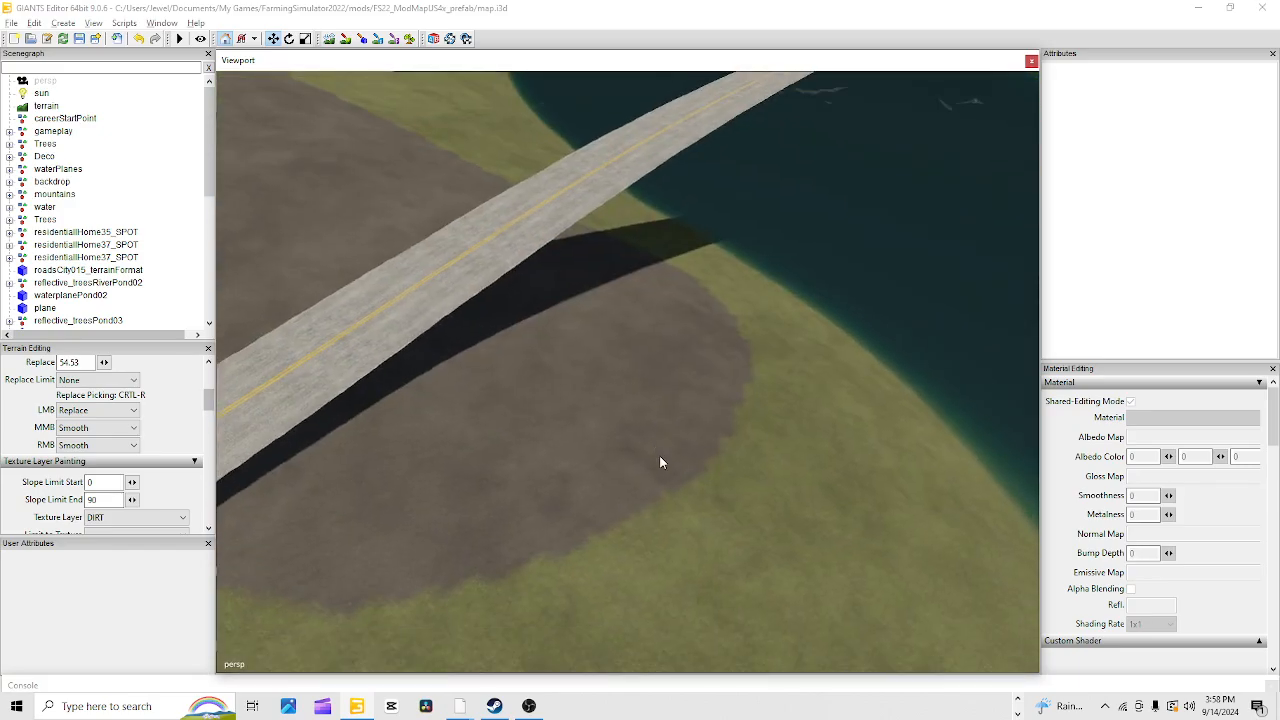
# Select the bridge road over the river and move it along its own X axis to Translate X -313.114, Z 977.849
pyautogui.click(532, 227)
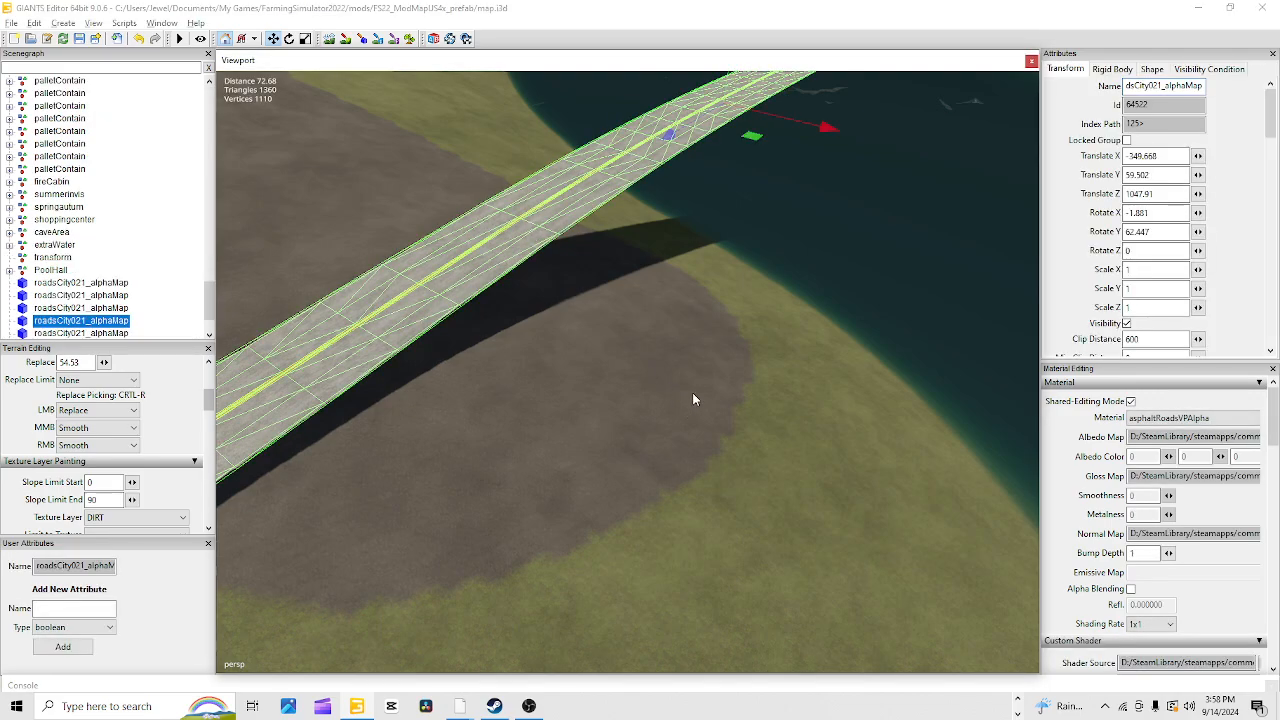
pyautogui.keyDown('alt'); pyautogui.moveTo(692, 392); pyautogui.dragTo(105, 654); pyautogui.keyUp('alt')
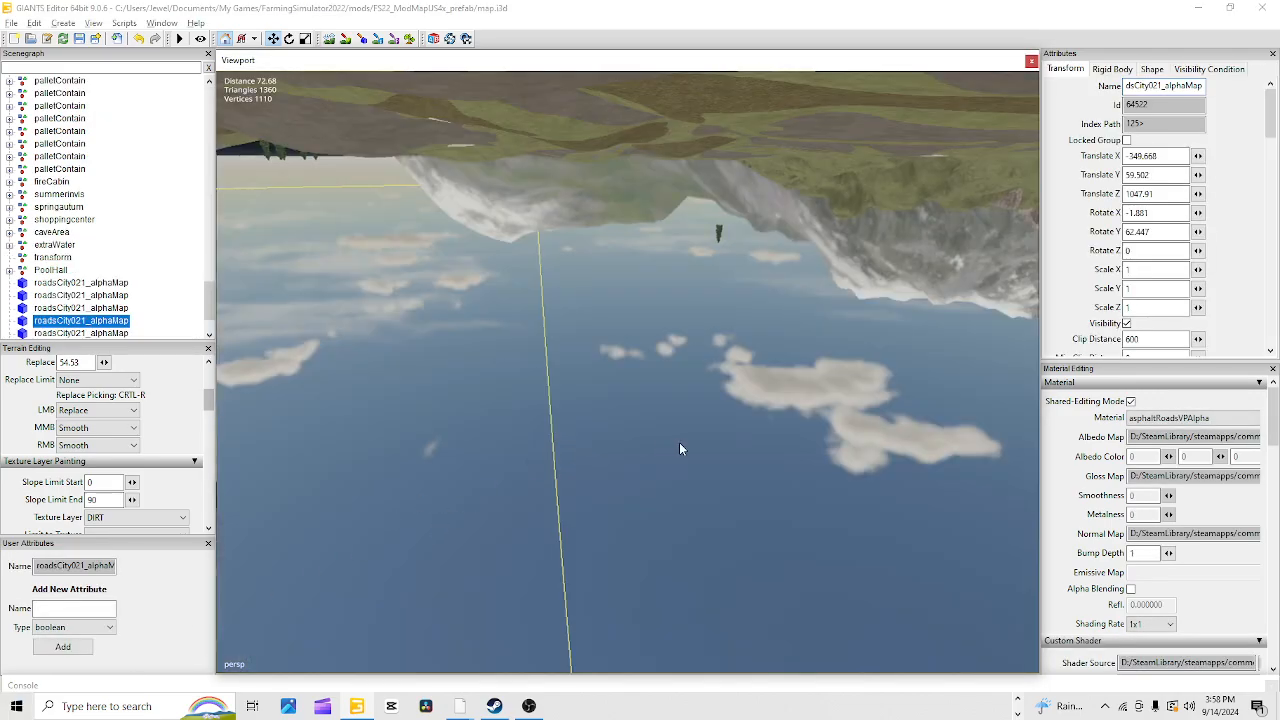
pyautogui.press('f')
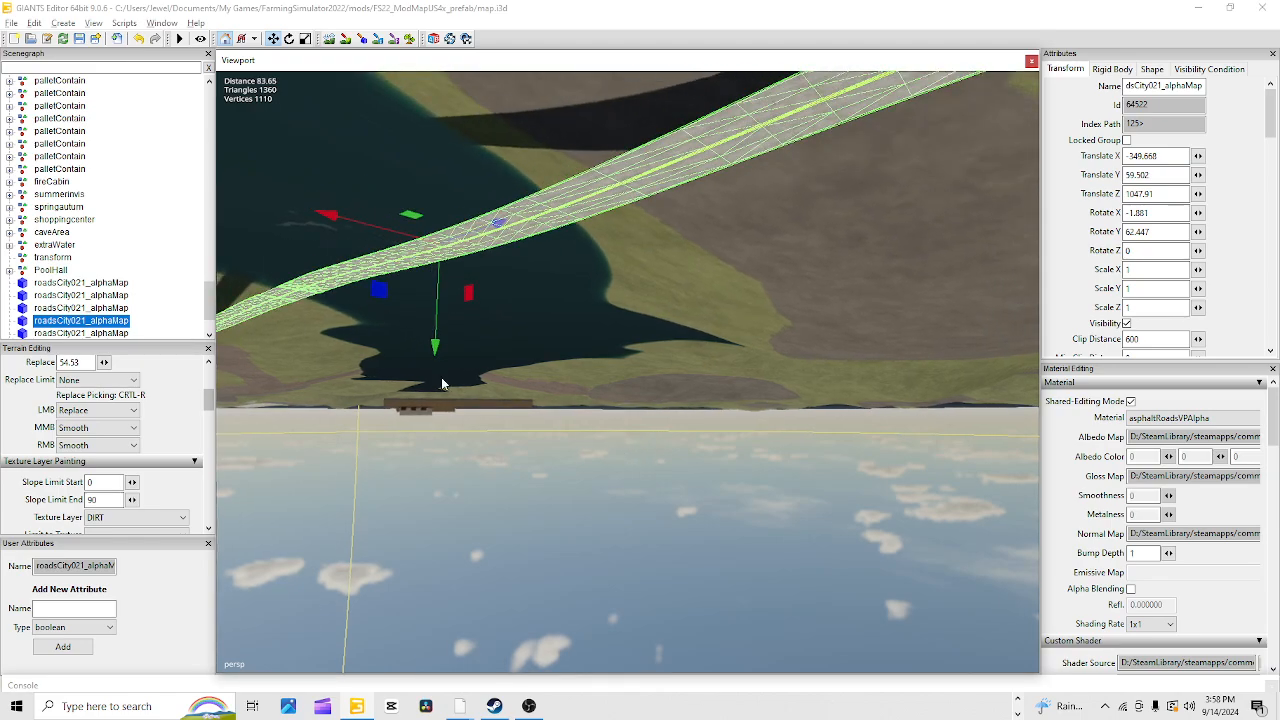
pyautogui.keyDown('alt'); pyautogui.moveTo(443, 383); pyautogui.dragTo(439, 255); pyautogui.keyUp('alt')
pyautogui.keyDown('alt'); pyautogui.moveTo(558, 133); pyautogui.dragTo(630, 92); pyautogui.keyUp('alt')
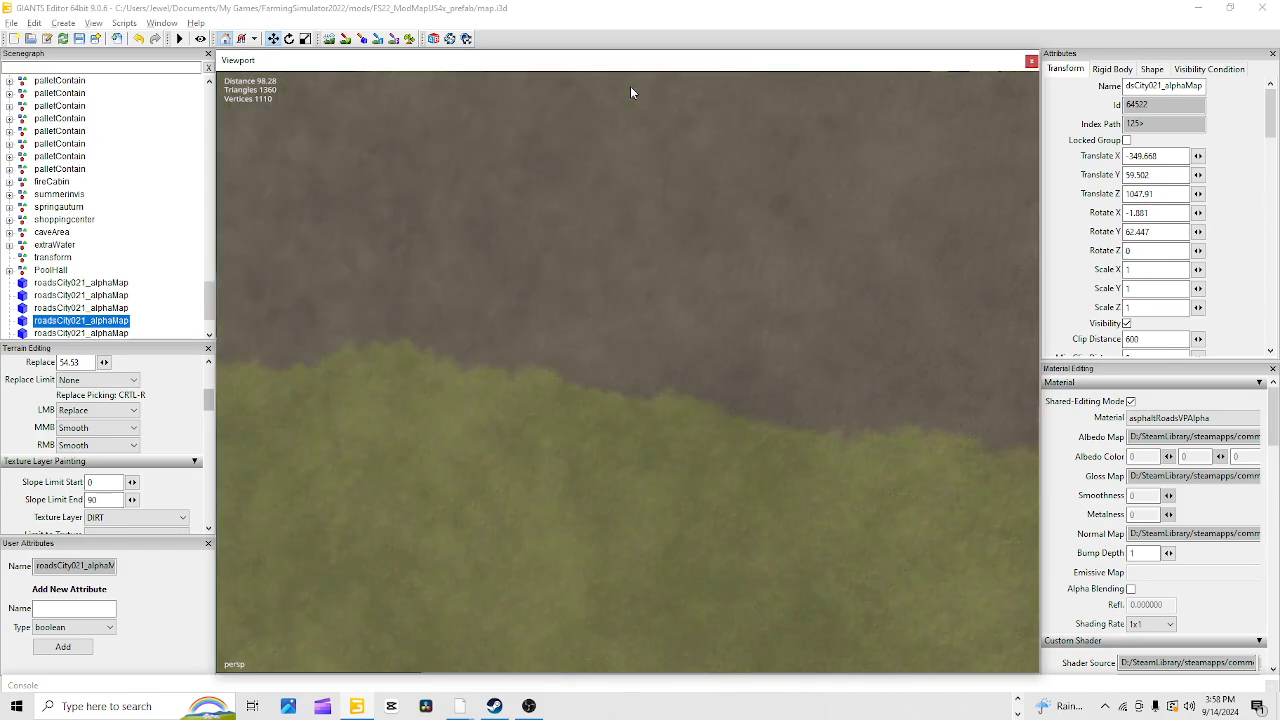
pyautogui.keyDown('alt'); pyautogui.moveTo(603, 317); pyautogui.dragTo(826, 251); pyautogui.keyUp('alt')
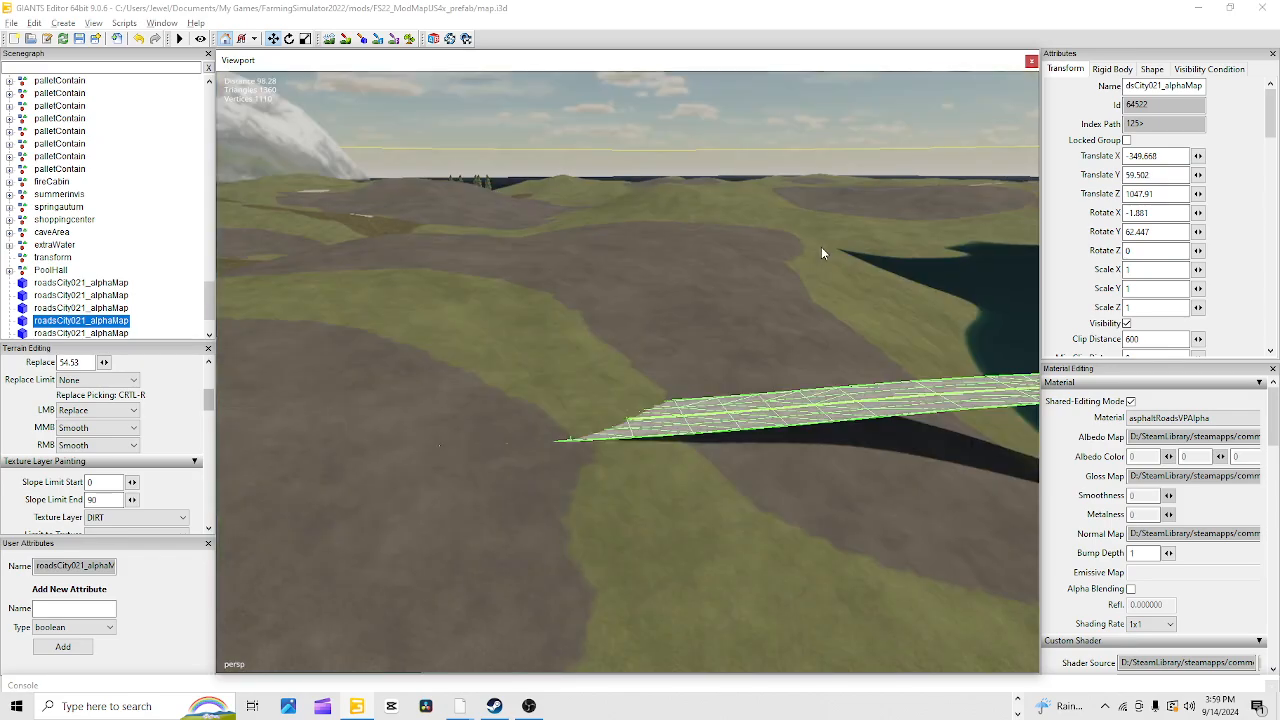
pyautogui.keyDown('alt'); pyautogui.moveTo(960, 295); pyautogui.dragTo(1076, 203); pyautogui.keyUp('alt')
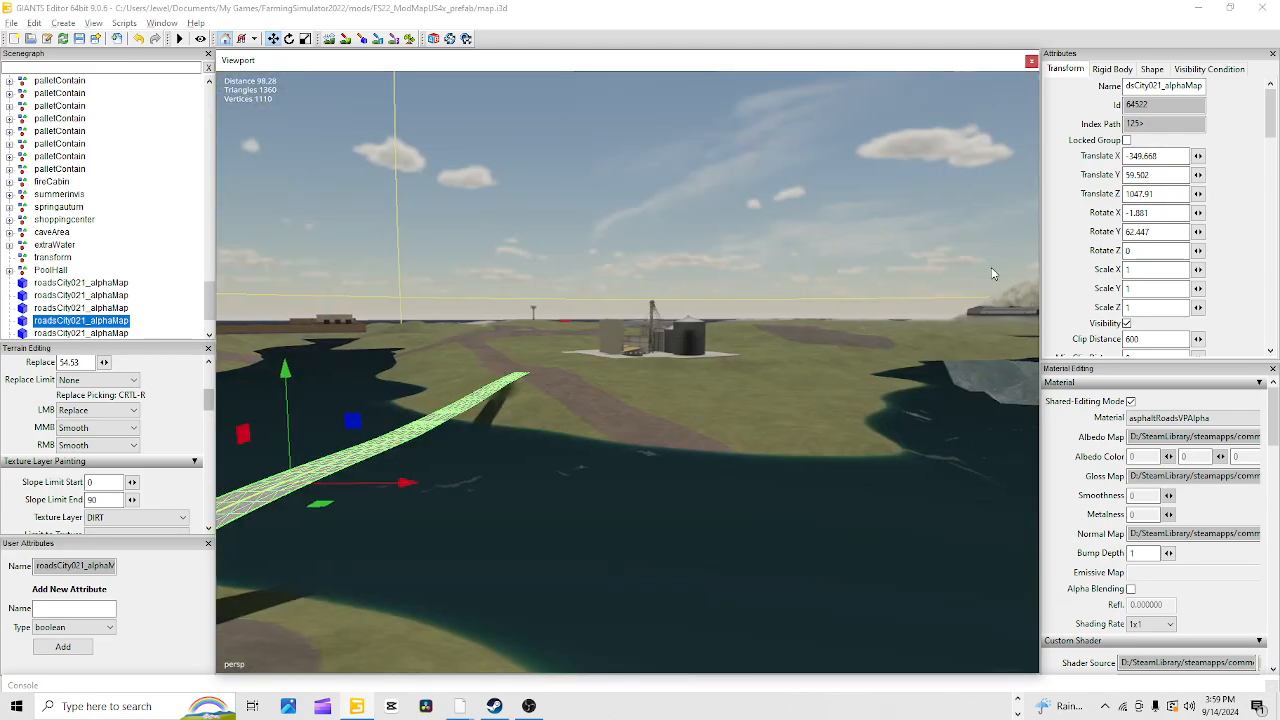
pyautogui.moveTo(381, 488); pyautogui.dragTo(485, 559)
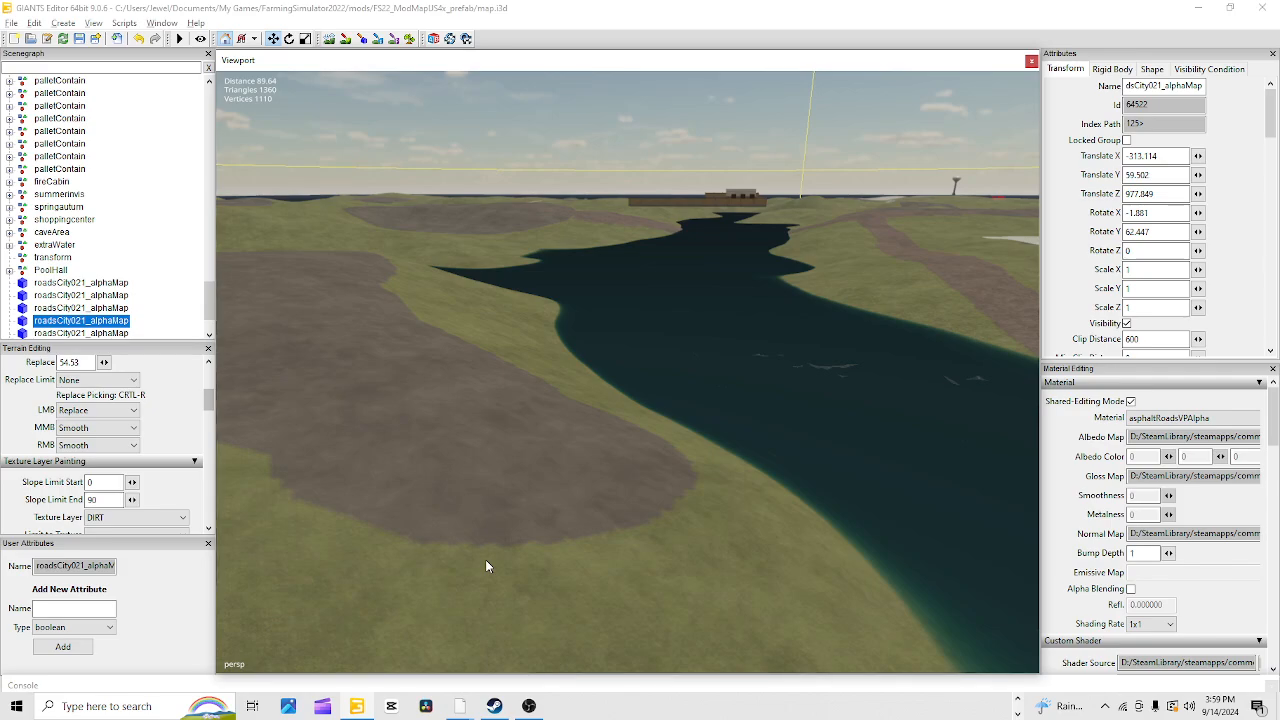
# Move the bridge road further along its own X axis, past the riverside dirt road, to Translate X -244.773, Z 846.864
pyautogui.scroll(5, 493, 565)
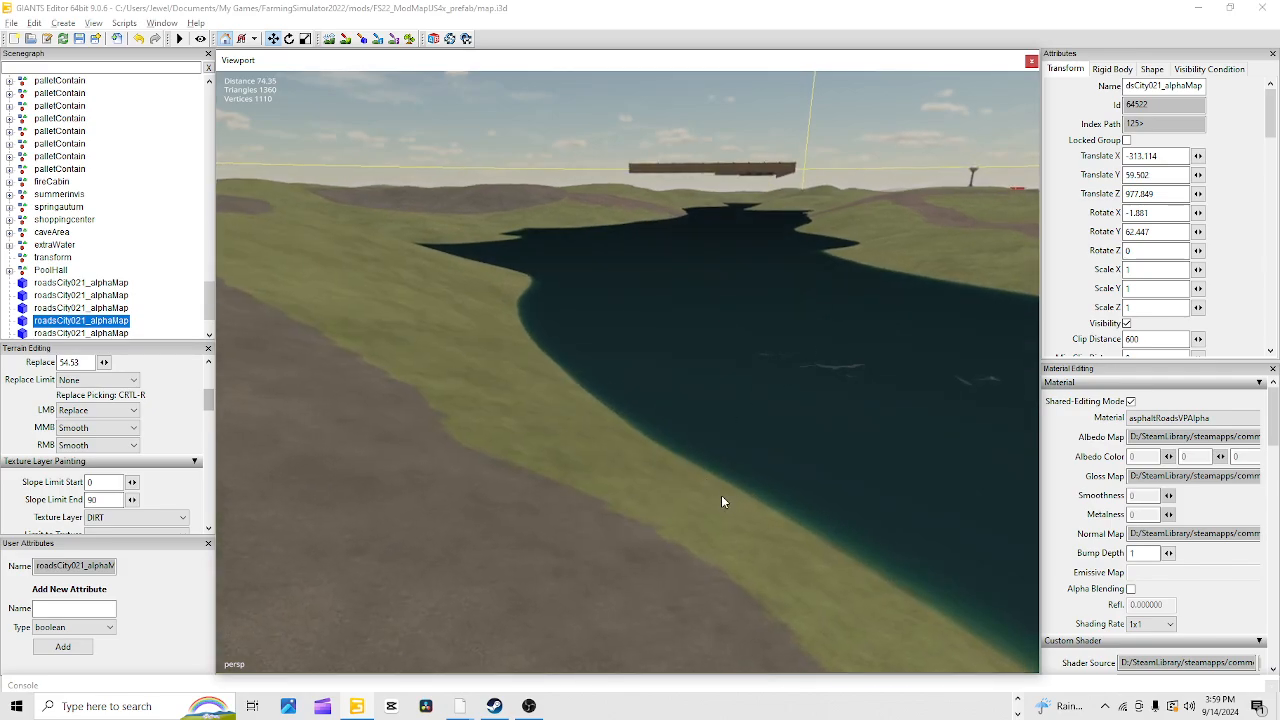
pyautogui.keyDown('alt'); pyautogui.moveTo(721, 495); pyautogui.dragTo(534, 333); pyautogui.keyUp('alt')
pyautogui.keyDown('alt'); pyautogui.moveTo(589, 254); pyautogui.dragTo(570, 492); pyautogui.keyUp('alt')
pyautogui.scroll(-5, 564, 495)
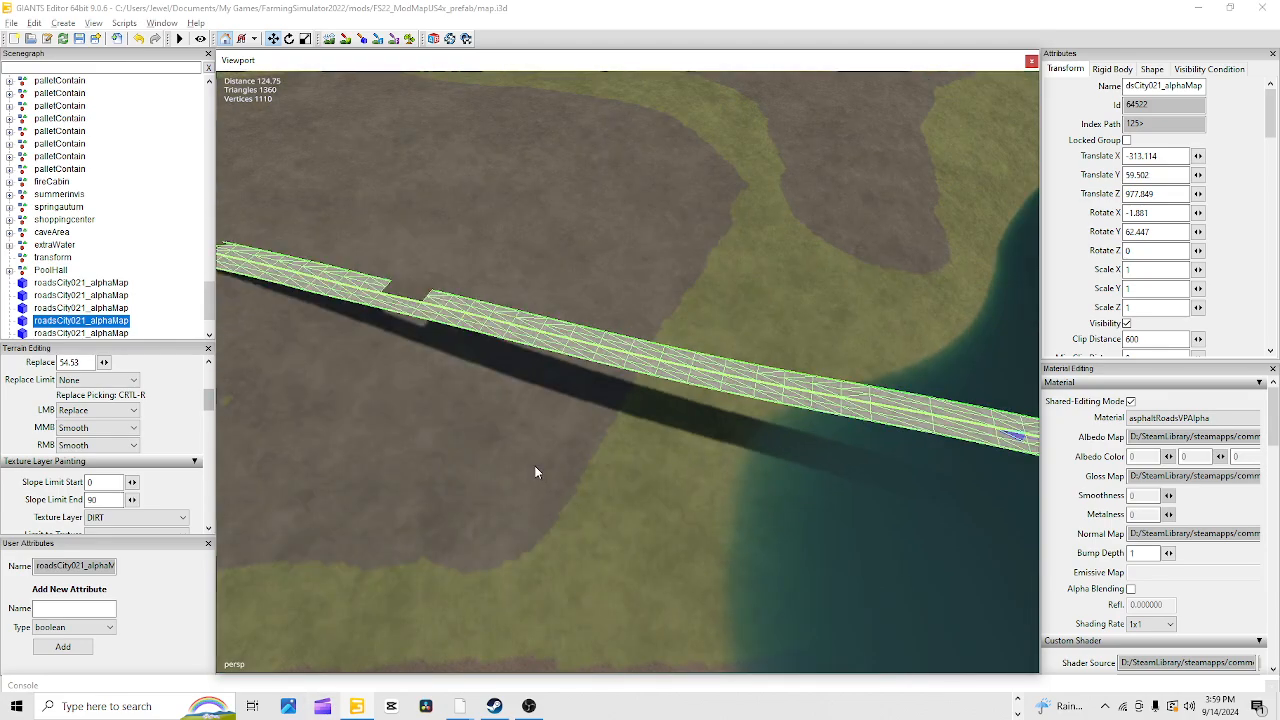
pyautogui.scroll(-5, 535, 472)
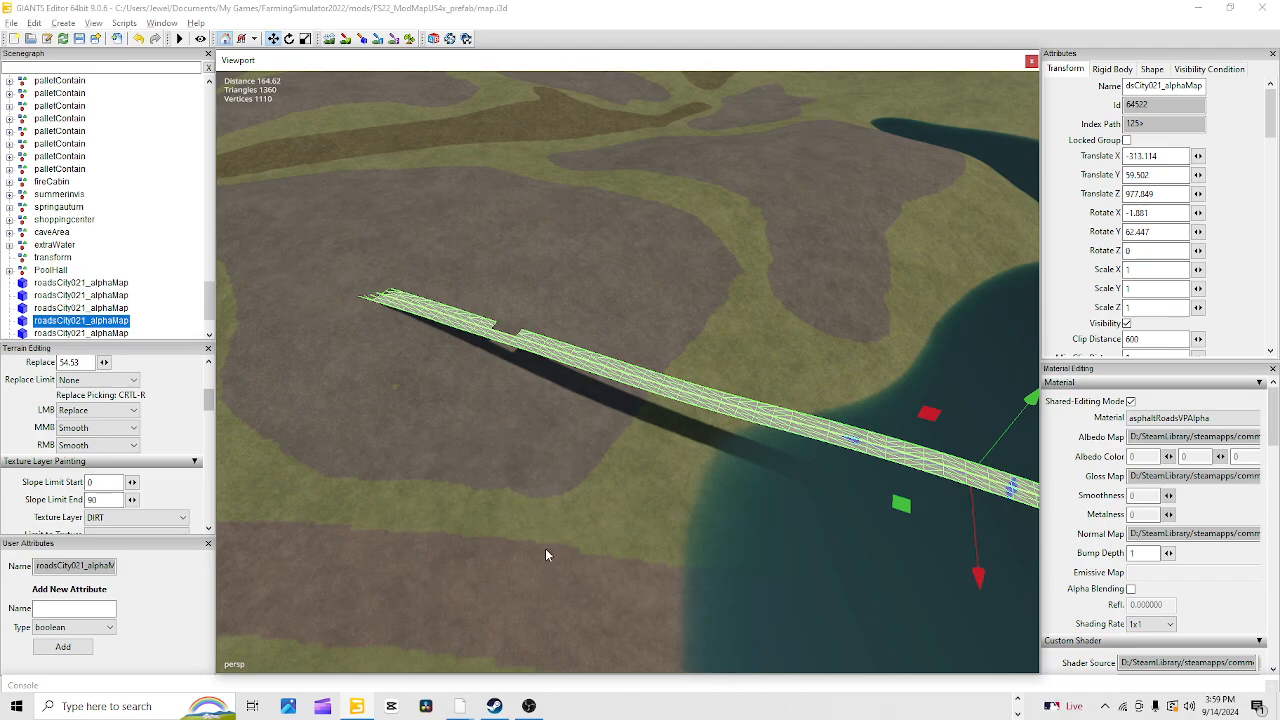
pyautogui.keyDown('alt'); pyautogui.moveTo(546, 549); pyautogui.dragTo(735, 377, button='right'); pyautogui.keyUp('alt')
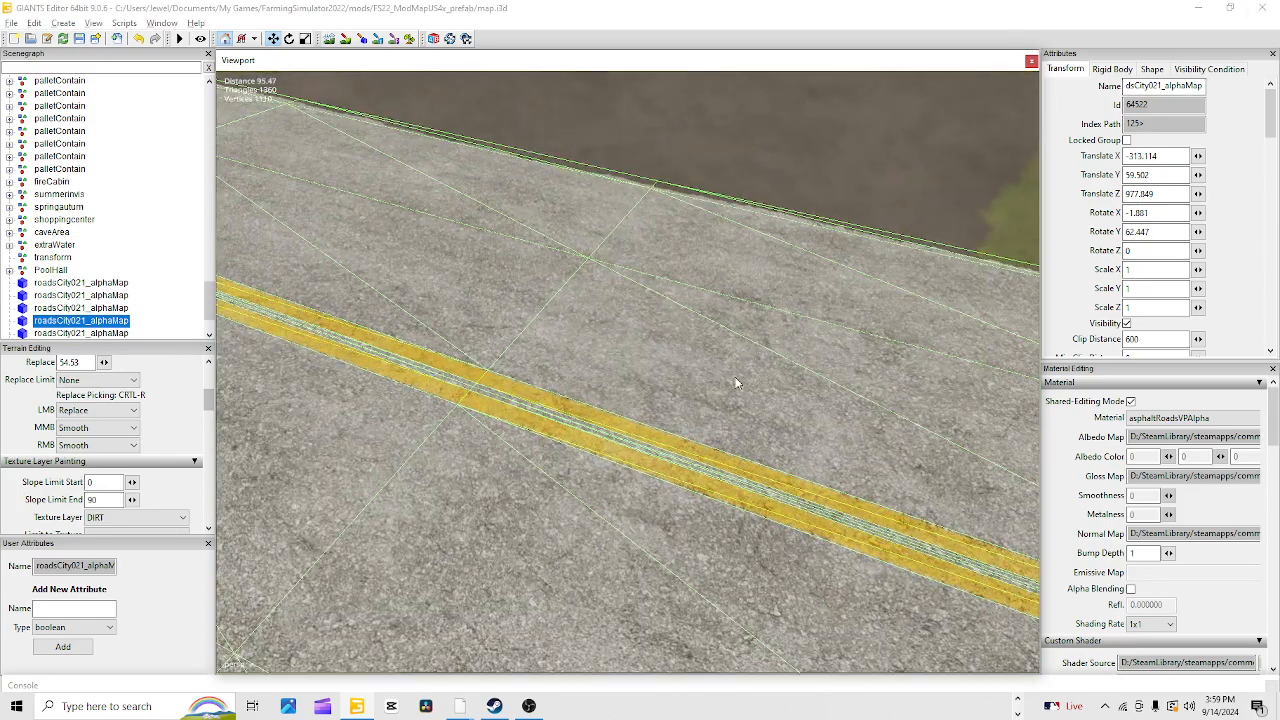
pyautogui.keyDown('alt'); pyautogui.moveTo(655, 475); pyautogui.dragTo(629, 401); pyautogui.keyUp('alt')
pyautogui.keyDown('alt'); pyautogui.moveTo(452, 510); pyautogui.dragTo(591, 396, button='right'); pyautogui.keyUp('alt')
pyautogui.keyDown('alt'); pyautogui.moveTo(482, 432); pyautogui.dragTo(889, 457); pyautogui.keyUp('alt')
pyautogui.keyDown('alt'); pyautogui.moveTo(797, 386); pyautogui.dragTo(526, 569, button='right'); pyautogui.keyUp('alt')
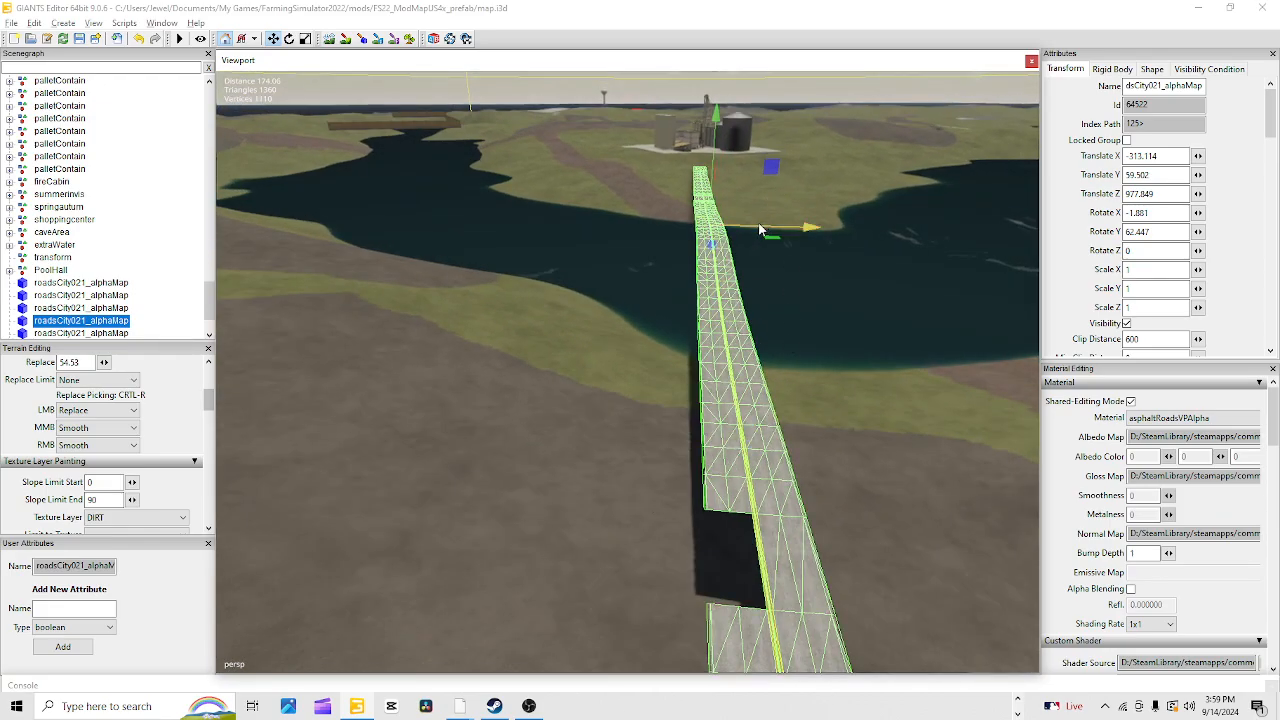
pyautogui.moveTo(813, 228); pyautogui.dragTo(1174, 232)
# Examine the moved bridge's surroundings, including the dirt fields, the riverbank and the dirt road ending at the water
pyautogui.keyDown('alt'); pyautogui.moveTo(516, 467); pyautogui.dragTo(649, 494); pyautogui.keyUp('alt')
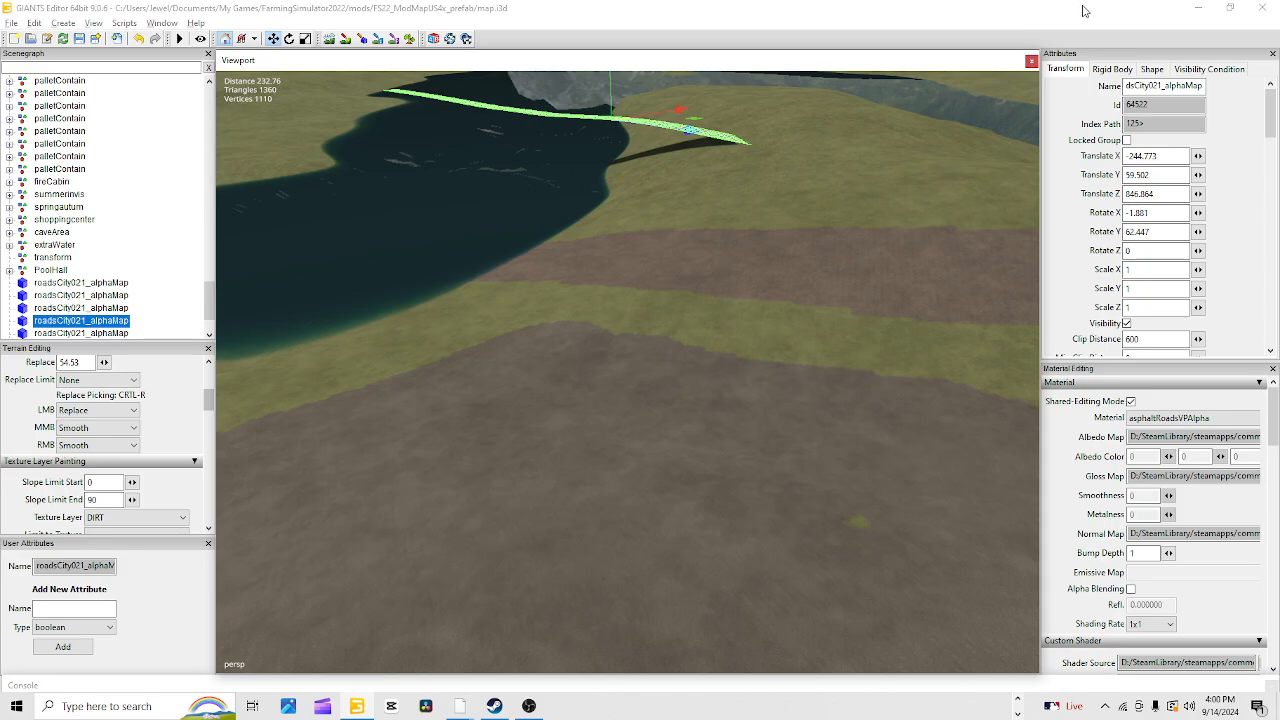
pyautogui.keyDown('alt'); pyautogui.moveTo(832, 317); pyautogui.dragTo(651, 423); pyautogui.keyUp('alt')
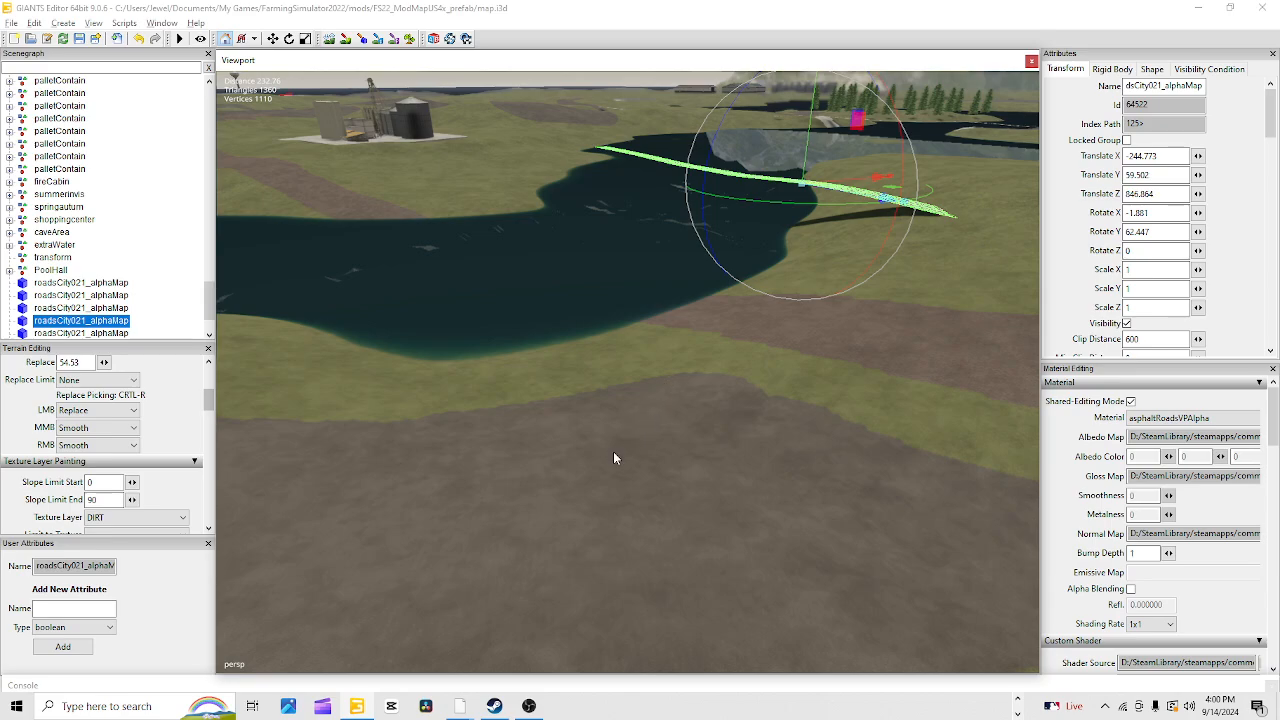
pyautogui.scroll(5, 763, 243)
pyautogui.keyDown('alt'); pyautogui.moveTo(466, 447); pyautogui.dragTo(419, 446); pyautogui.keyUp('alt')
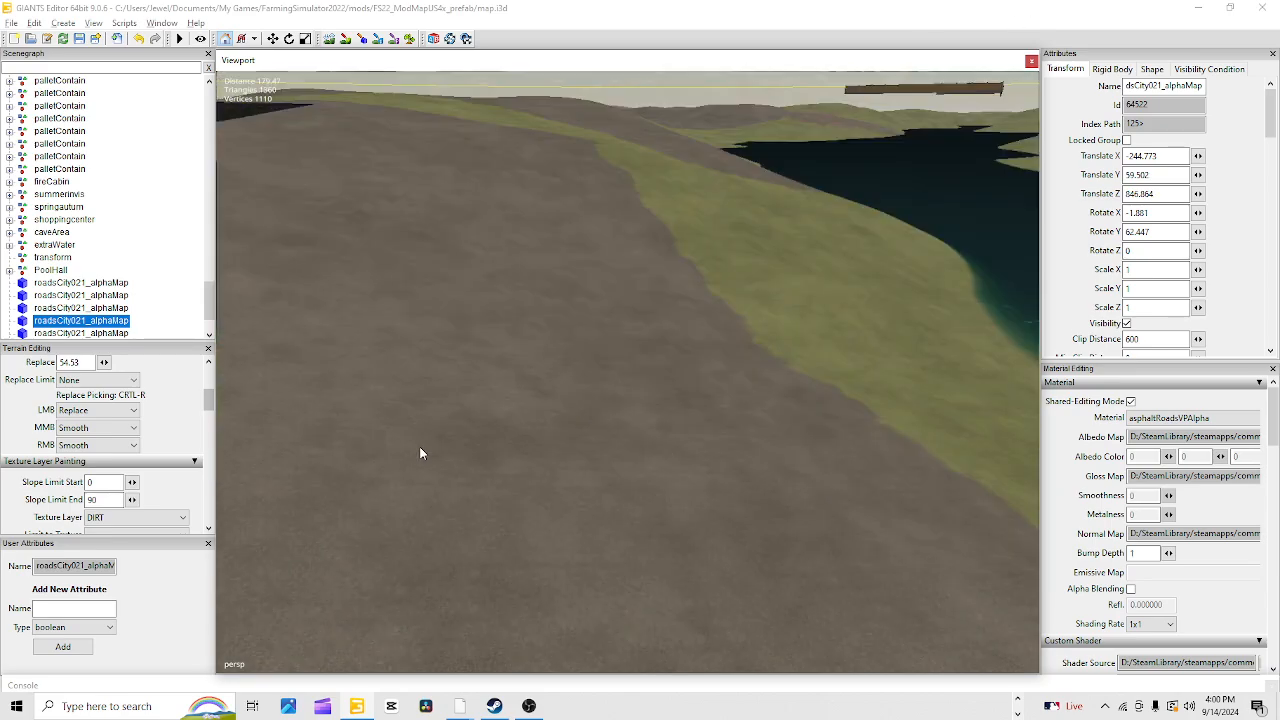
pyautogui.keyDown('alt'); pyautogui.moveTo(719, 214); pyautogui.dragTo(730, 279, button='middle'); pyautogui.keyUp('alt')
pyautogui.scroll(-5, 679, 348)
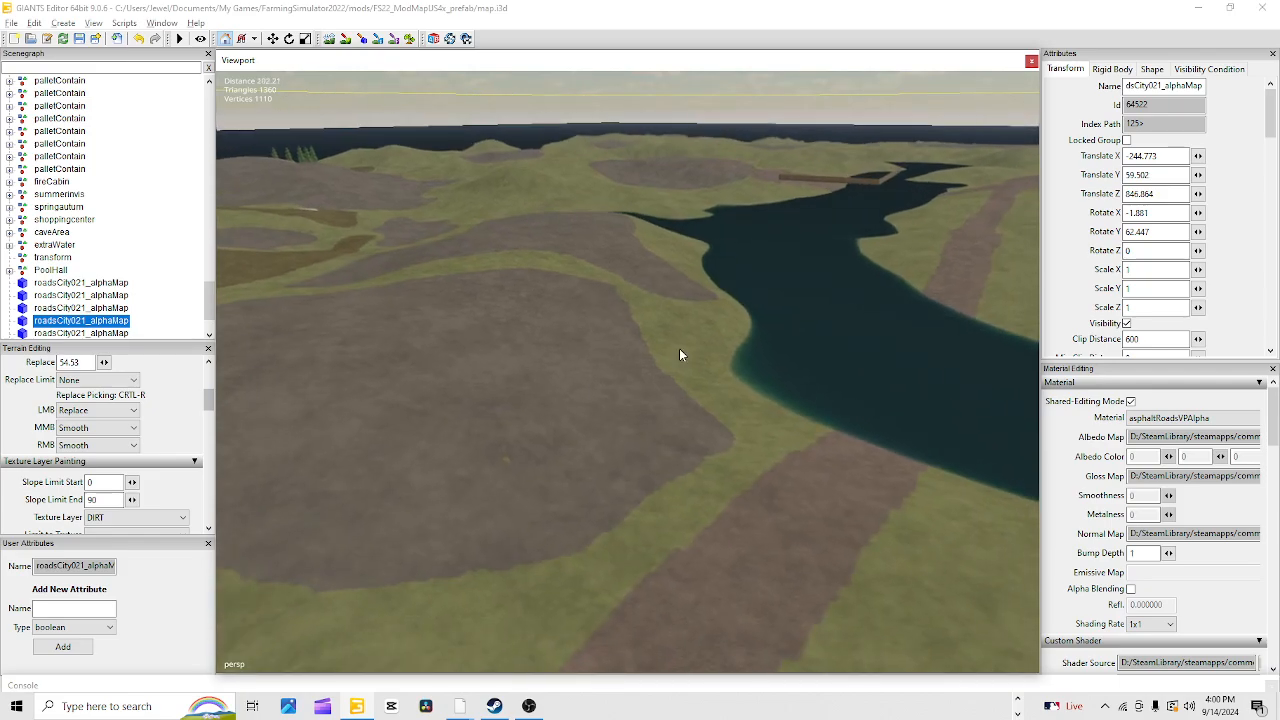
pyautogui.keyDown('alt'); pyautogui.moveTo(585, 355); pyautogui.dragTo(654, 226); pyautogui.keyUp('alt')
pyautogui.scroll(-4, 630, 256)
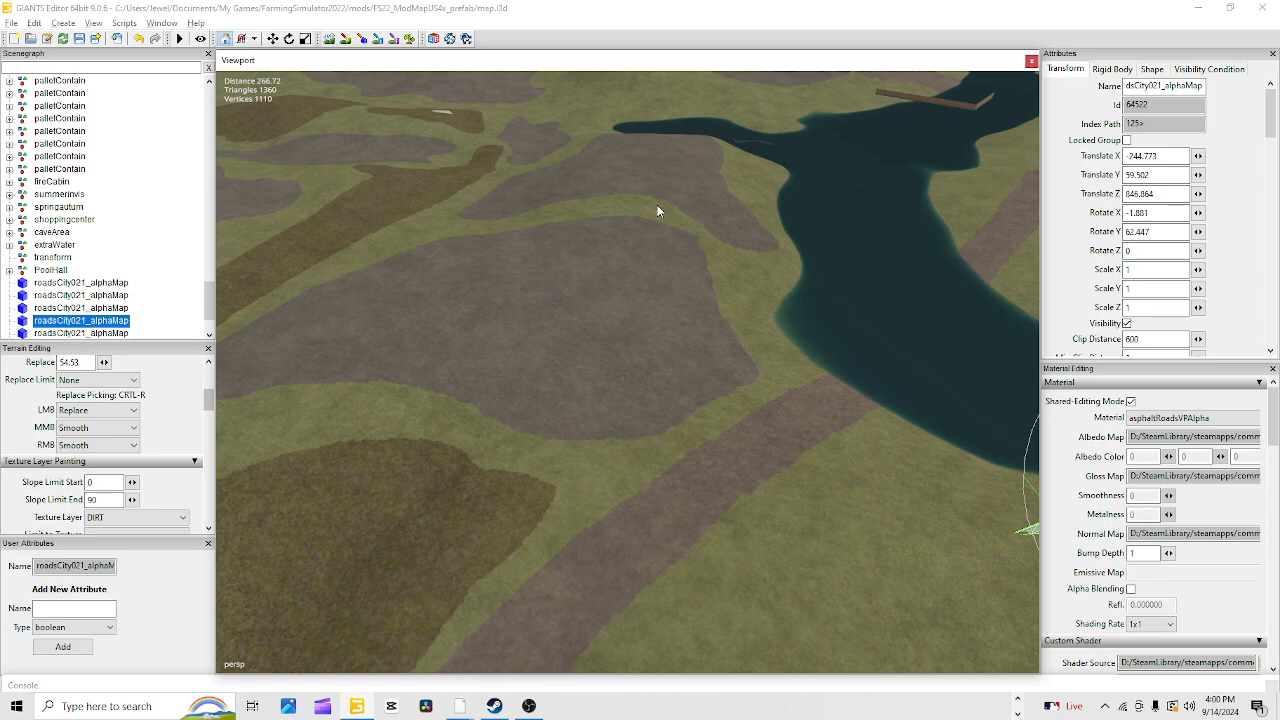
pyautogui.keyDown('alt'); pyautogui.moveTo(658, 211); pyautogui.dragTo(629, 281); pyautogui.keyUp('alt')
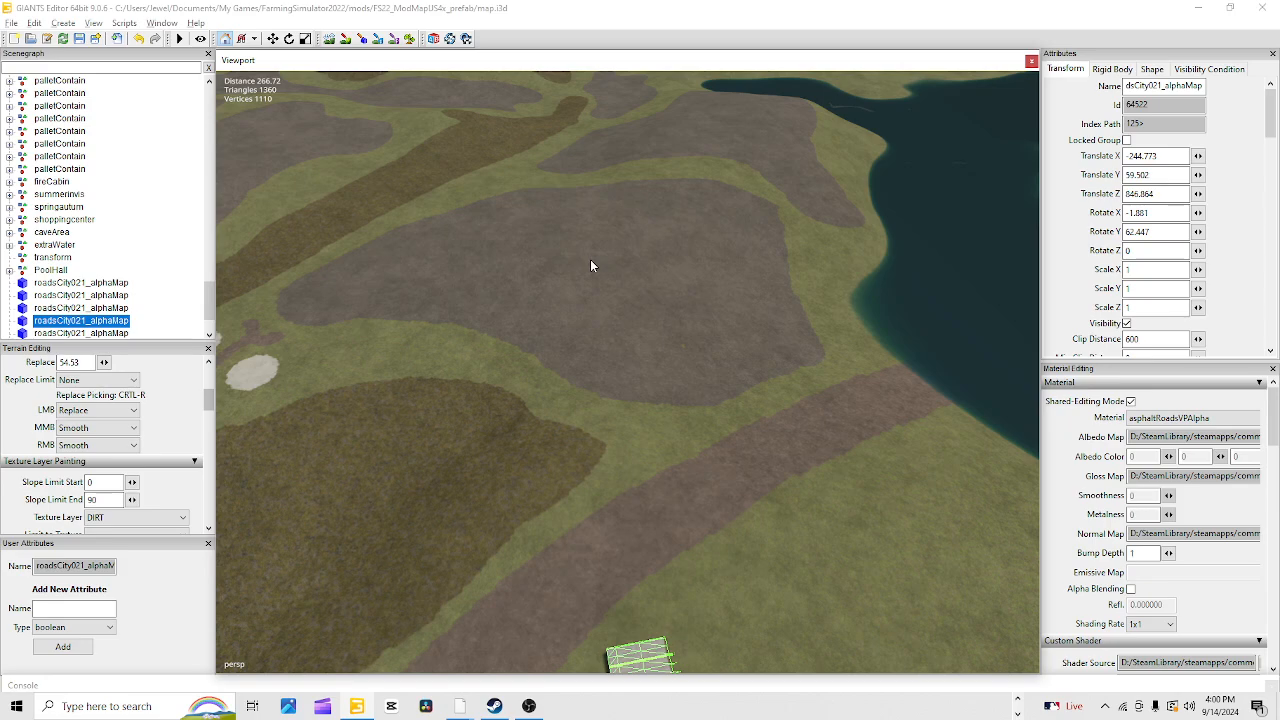
pyautogui.keyDown('alt'); pyautogui.moveTo(597, 416); pyautogui.dragTo(622, 450); pyautogui.keyUp('alt')
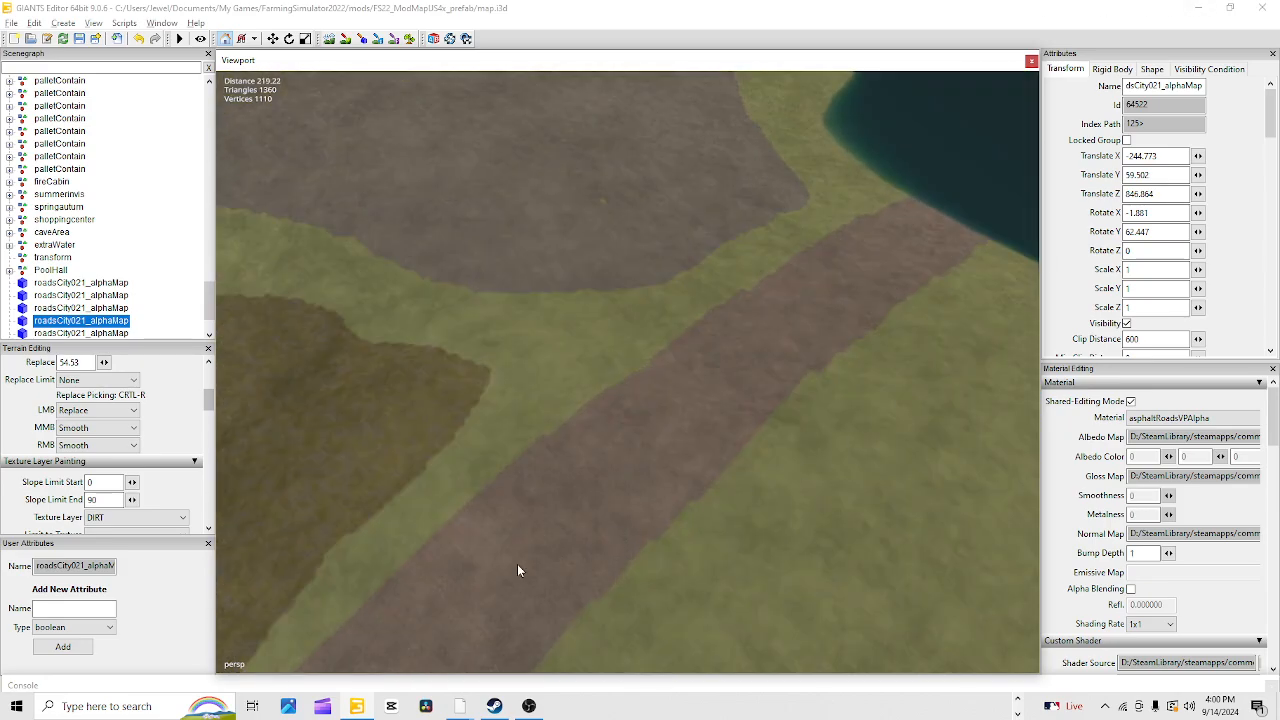
pyautogui.keyDown('alt'); pyautogui.moveTo(517, 570); pyautogui.dragTo(986, 197, button='right'); pyautogui.keyUp('alt')
pyautogui.keyDown('alt'); pyautogui.moveTo(709, 429); pyautogui.dragTo(787, 341, button='right'); pyautogui.keyUp('alt')
pyautogui.keyDown('alt'); pyautogui.moveTo(787, 341); pyautogui.dragTo(824, 318); pyautogui.keyUp('alt')
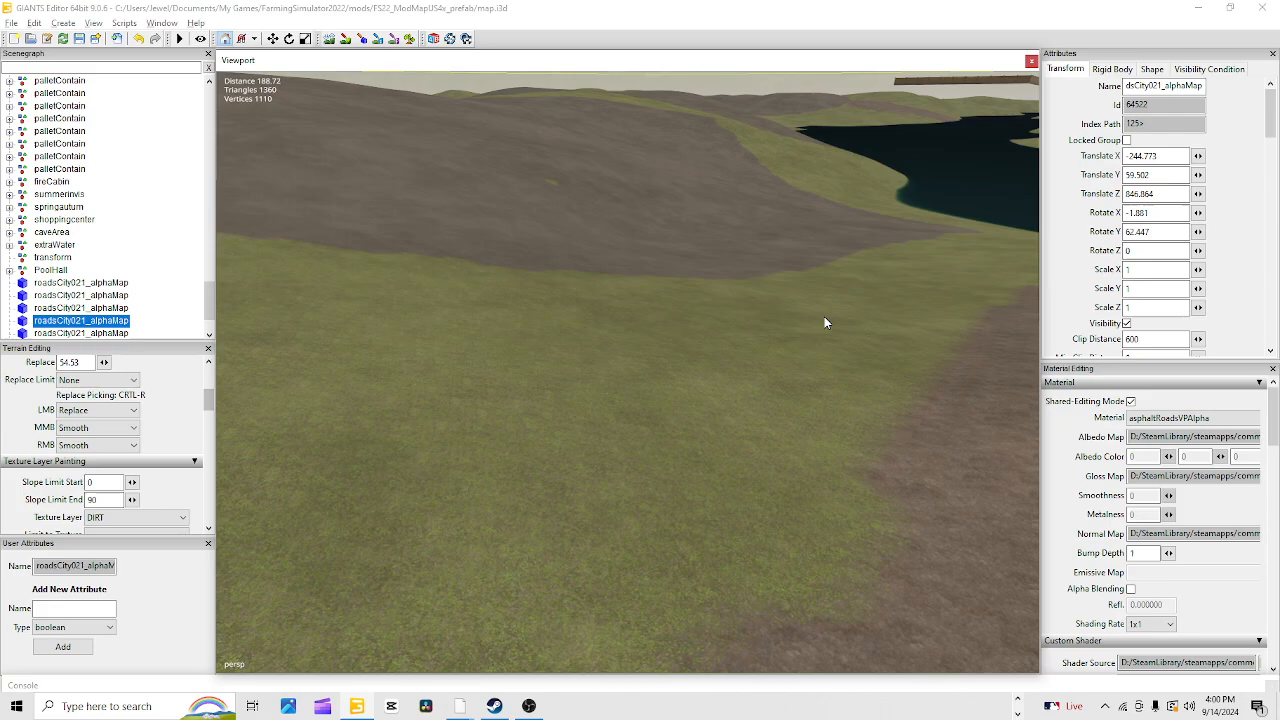
pyautogui.keyDown('alt'); pyautogui.moveTo(858, 242); pyautogui.dragTo(644, 390, button='right'); pyautogui.keyUp('alt')
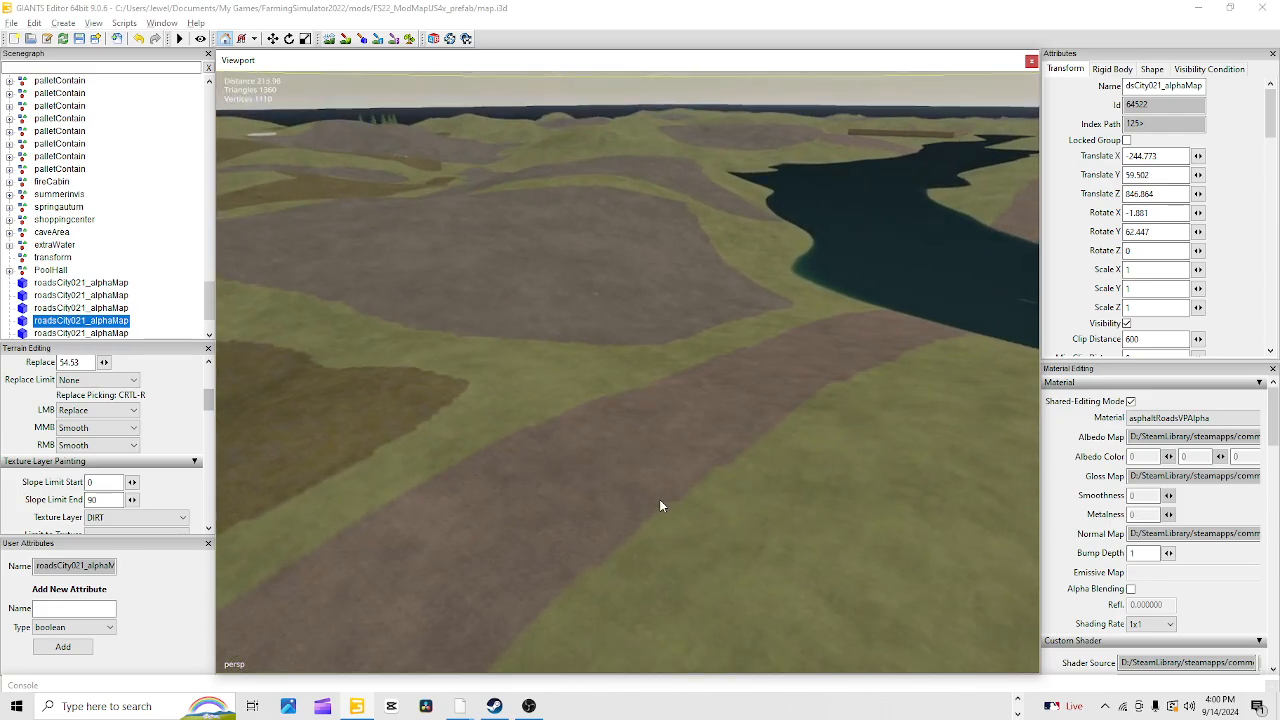
# Reshape the riverside edge of the dirt field with the GRASS and DIRT texture layers, leaving a grass strip along the bank
pyautogui.keyDown('alt'); pyautogui.moveTo(659, 499); pyautogui.dragTo(481, 471); pyautogui.keyUp('alt')
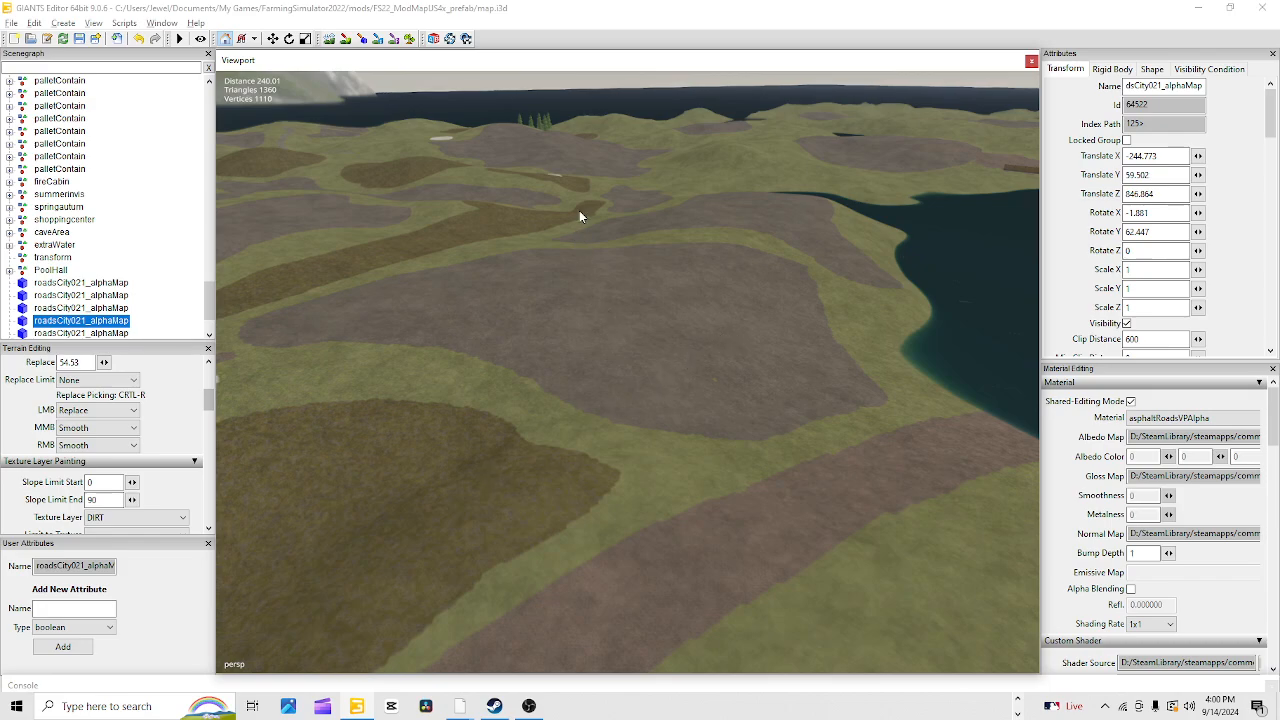
pyautogui.click(344, 40)
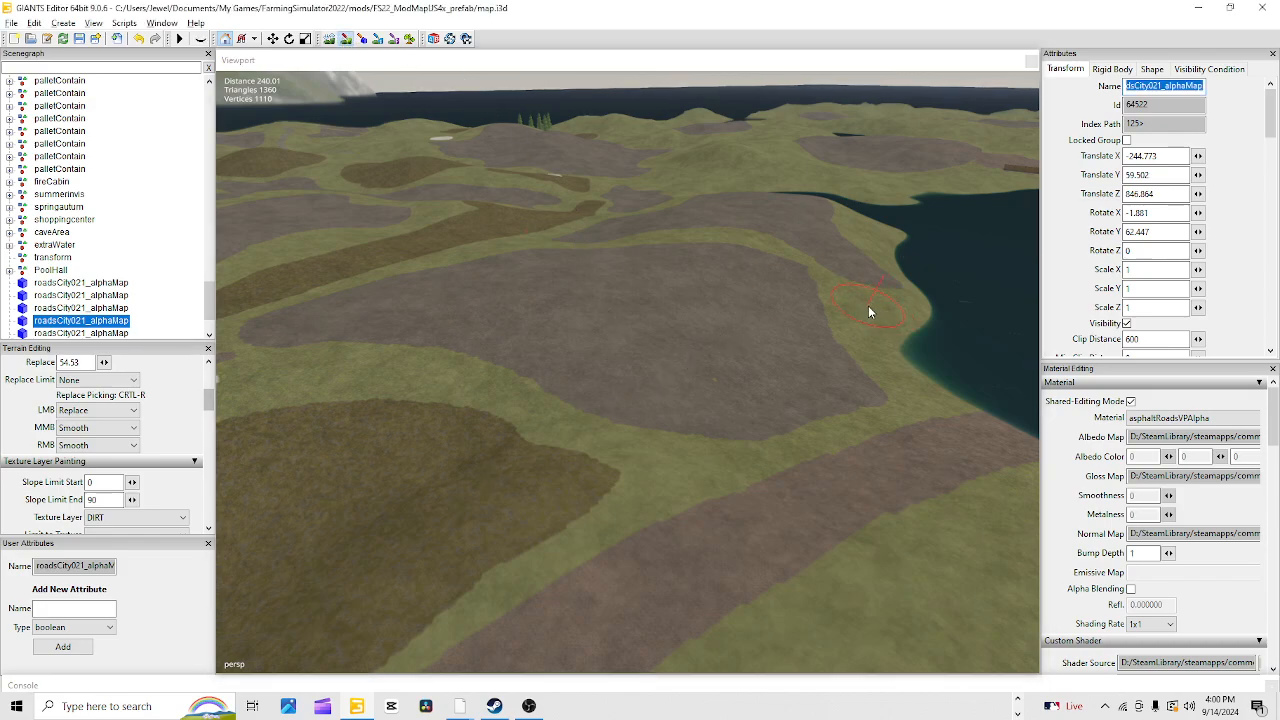
pyautogui.click(866, 308)
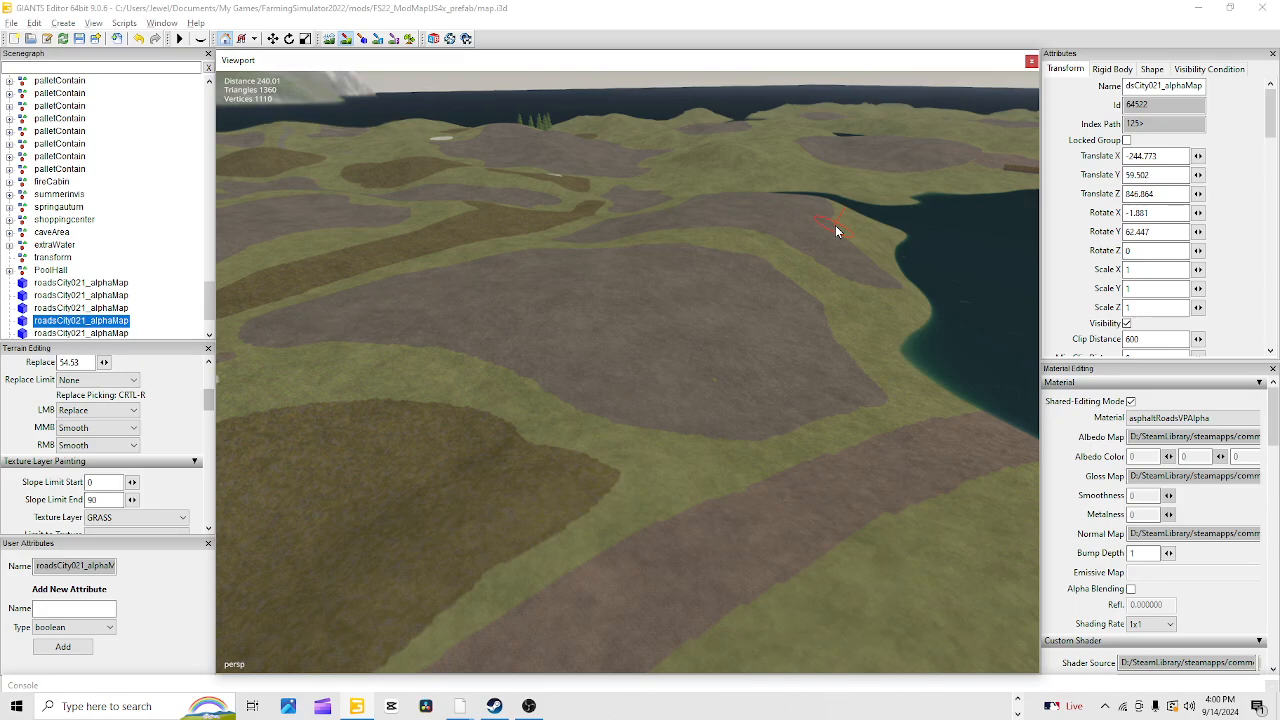
pyautogui.hotkey('ctrl', 'r')
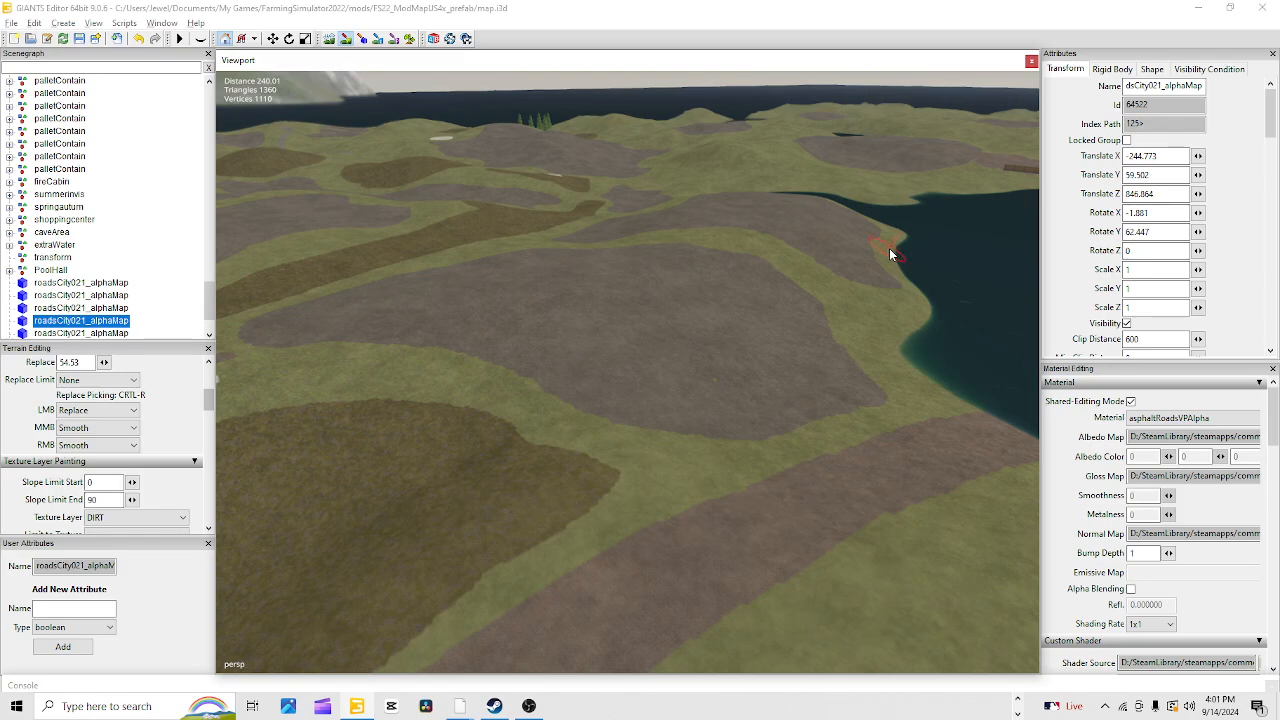
pyautogui.press('g')
pyautogui.press('Up')
pyautogui.click(860, 277)
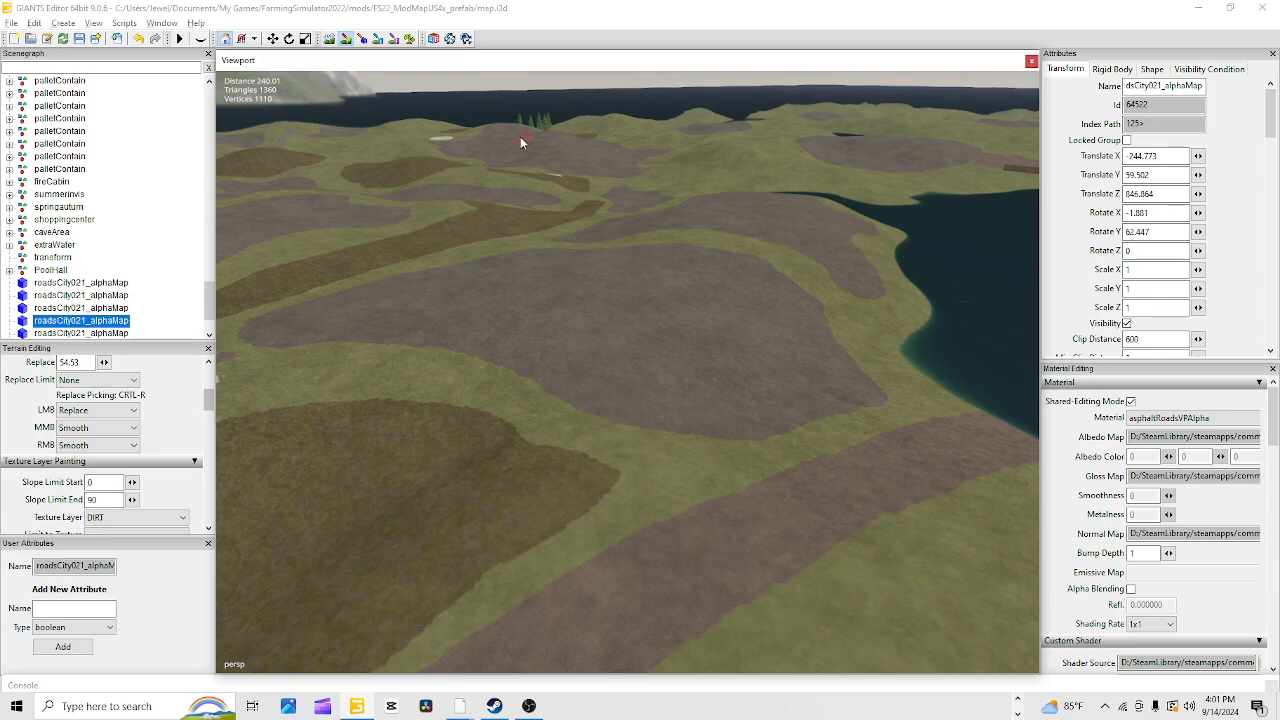
pyautogui.click(345, 39)
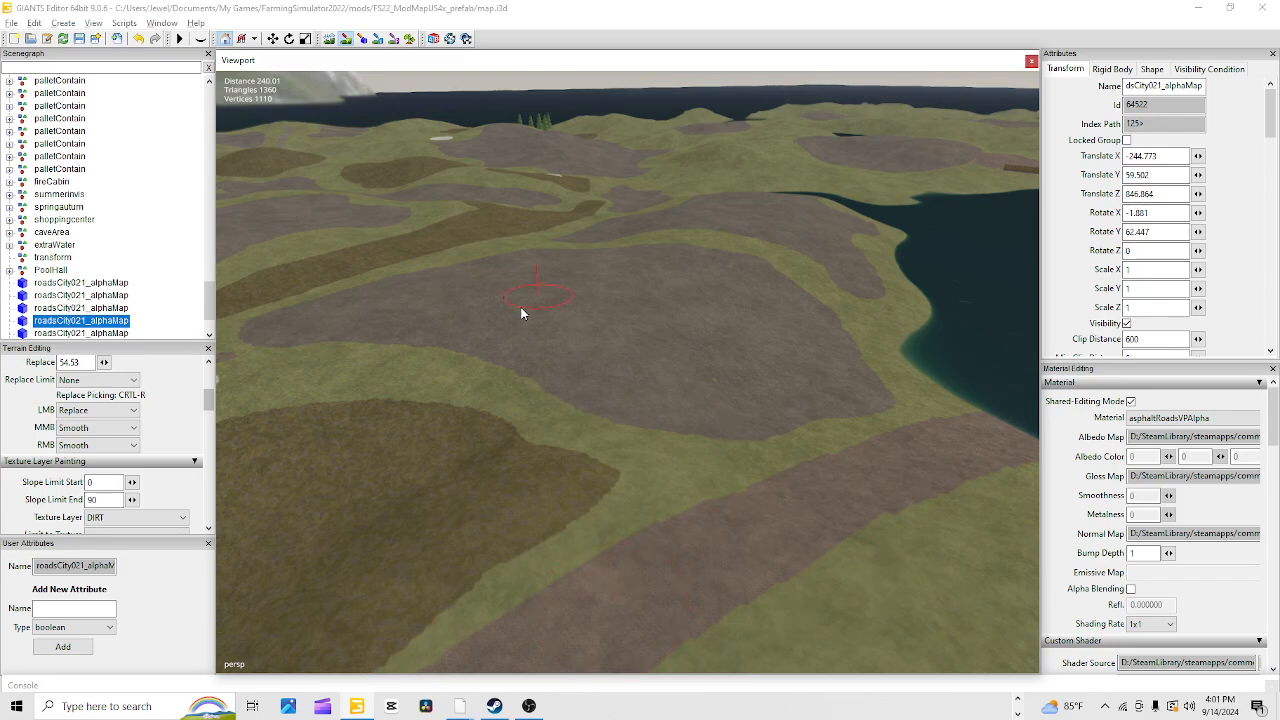
pyautogui.click(346, 42)
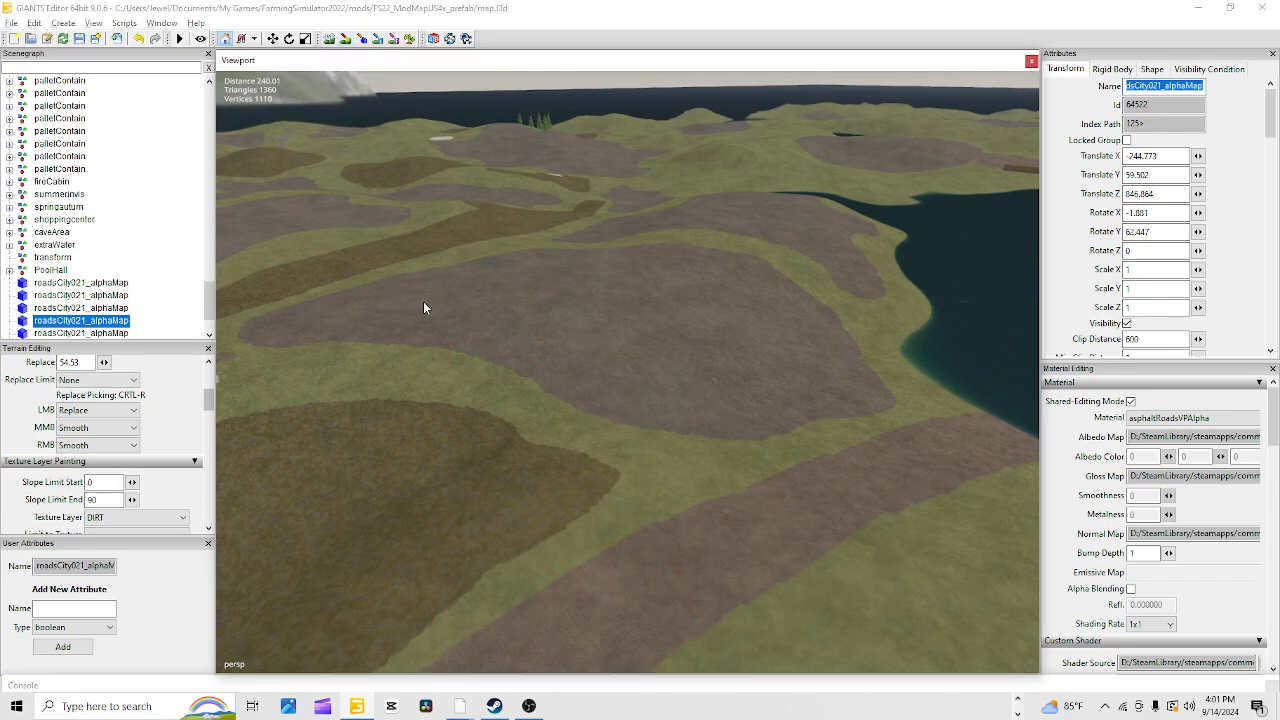
# Examine the large dirt field, the neighbouring dirt road and the hillside sloping down to the river
pyautogui.keyDown('alt'); pyautogui.moveTo(424, 302); pyautogui.dragTo(488, 378); pyautogui.keyUp('alt')
pyautogui.keyDown('alt'); pyautogui.moveTo(488, 378); pyautogui.dragTo(975, 2, button='right'); pyautogui.keyUp('alt')
pyautogui.keyDown('alt'); pyautogui.moveTo(773, 375); pyautogui.dragTo(688, 466); pyautogui.keyUp('alt')
pyautogui.keyDown('alt'); pyautogui.moveTo(579, 472); pyautogui.dragTo(826, 145); pyautogui.keyUp('alt')
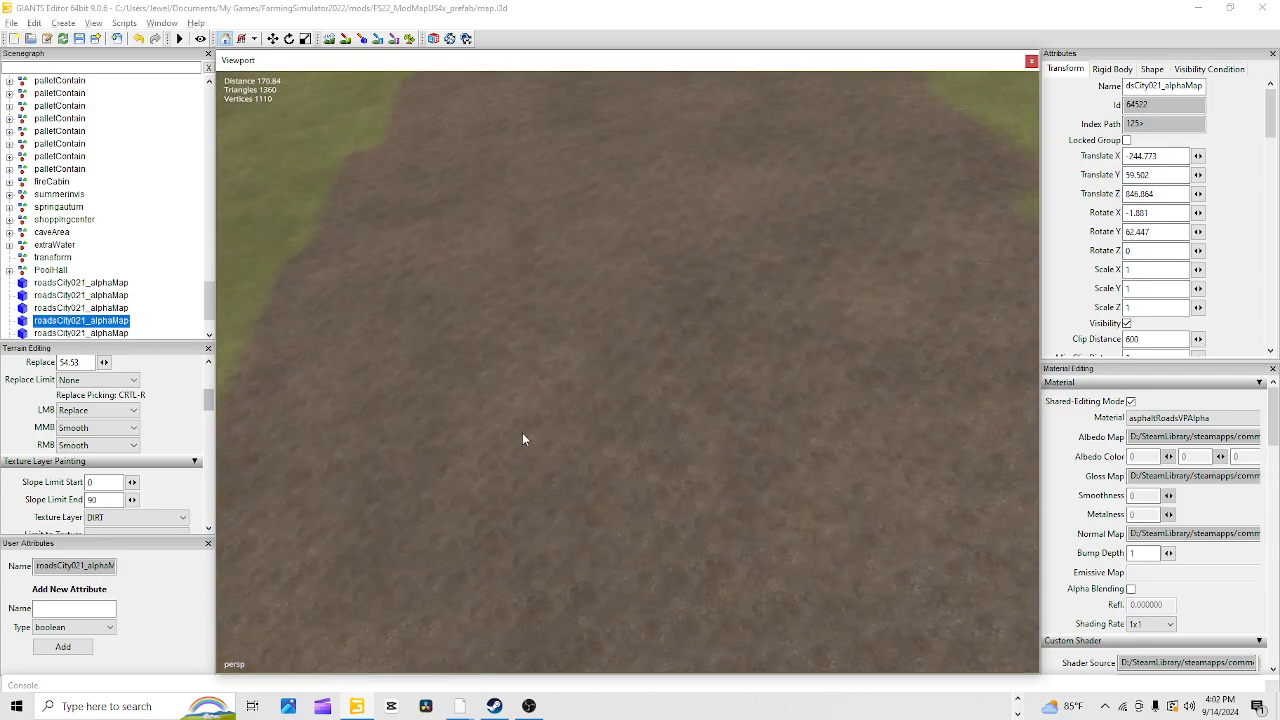
pyautogui.keyDown('alt'); pyautogui.moveTo(522, 432); pyautogui.dragTo(482, 395); pyautogui.keyUp('alt')
pyautogui.keyDown('alt'); pyautogui.moveTo(553, 484); pyautogui.dragTo(491, 206); pyautogui.keyUp('alt')
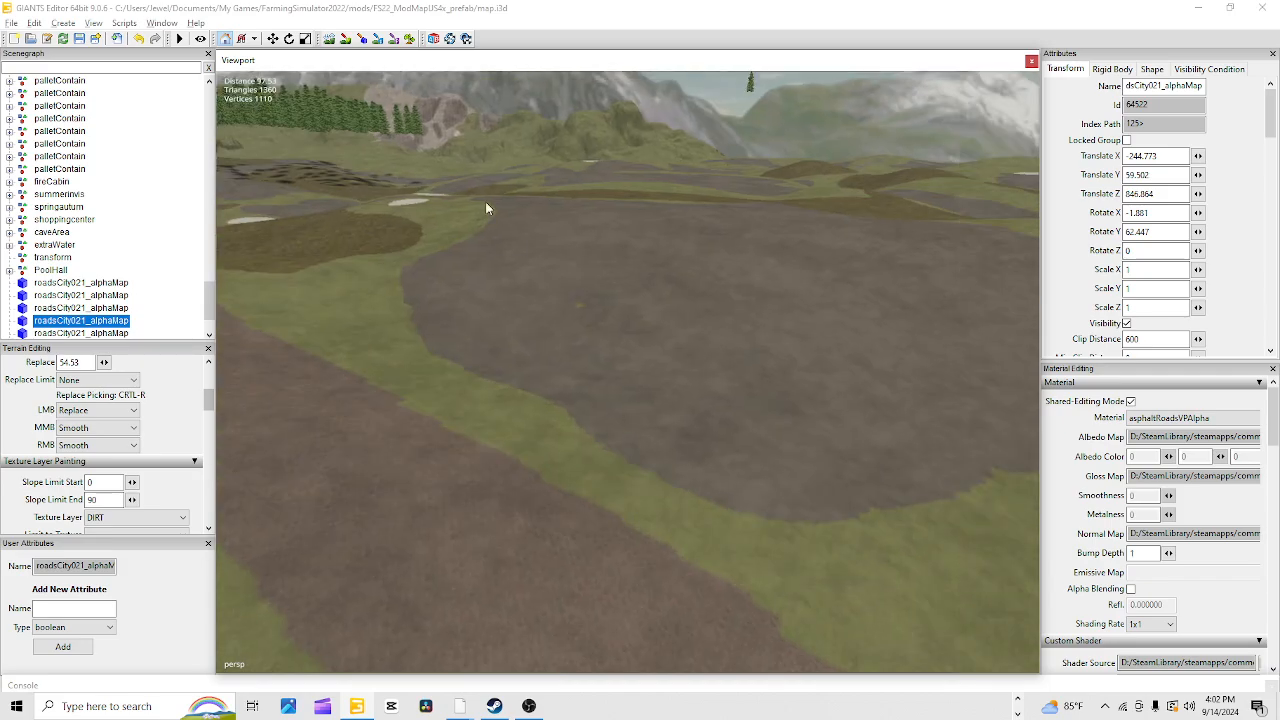
pyautogui.click(608, 309)
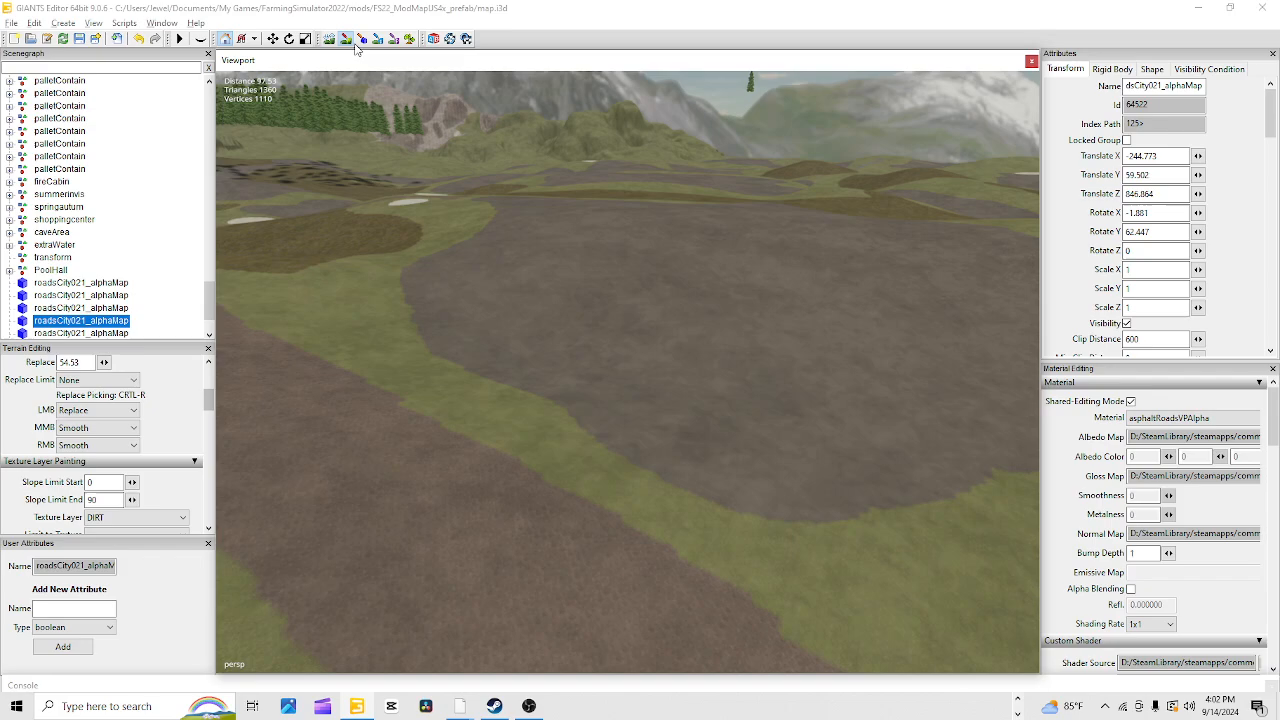
pyautogui.keyDown('alt'); pyautogui.moveTo(455, 530); pyautogui.dragTo(601, 559); pyautogui.keyUp('alt')
pyautogui.keyDown('alt'); pyautogui.moveTo(743, 520); pyautogui.dragTo(1062, 220); pyautogui.keyUp('alt')
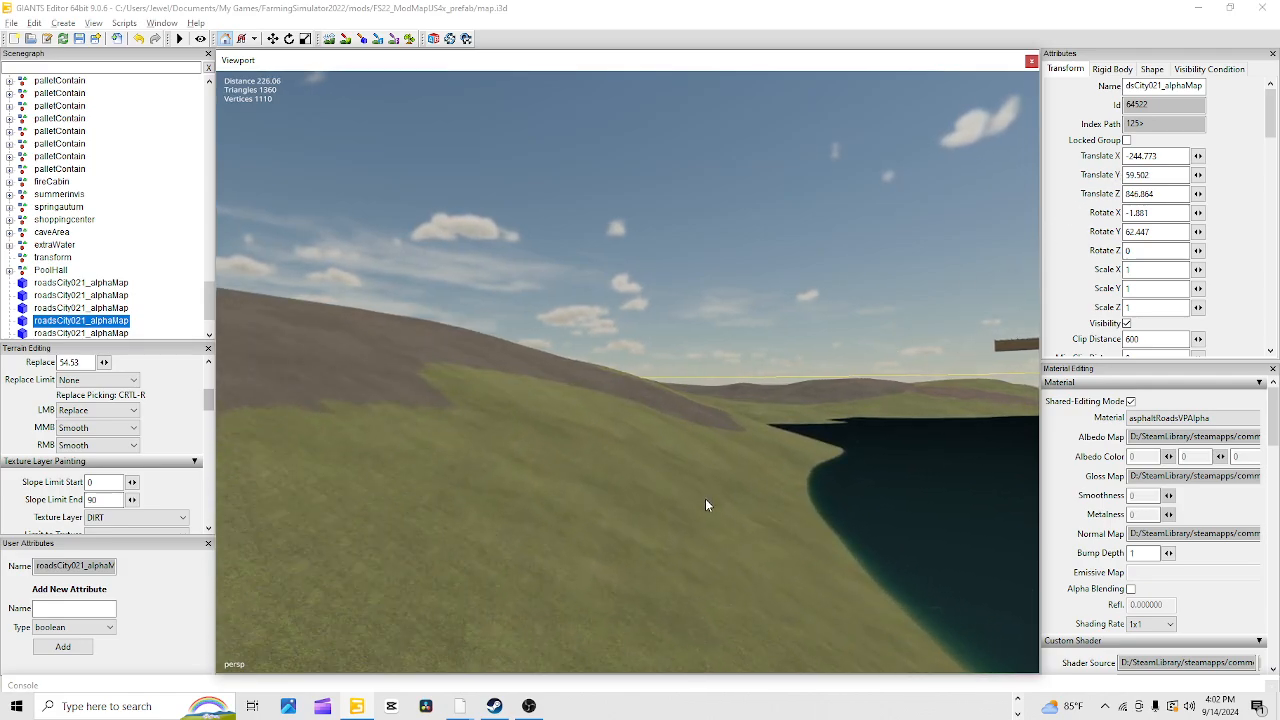
# Sculpt the grassy slope between the large dirt field and the river's edge
pyautogui.keyDown('alt'); pyautogui.moveTo(418, 546); pyautogui.dragTo(517, 634); pyautogui.keyUp('alt')
pyautogui.keyDown('alt'); pyautogui.moveTo(569, 560); pyautogui.dragTo(538, 524); pyautogui.keyUp('alt')
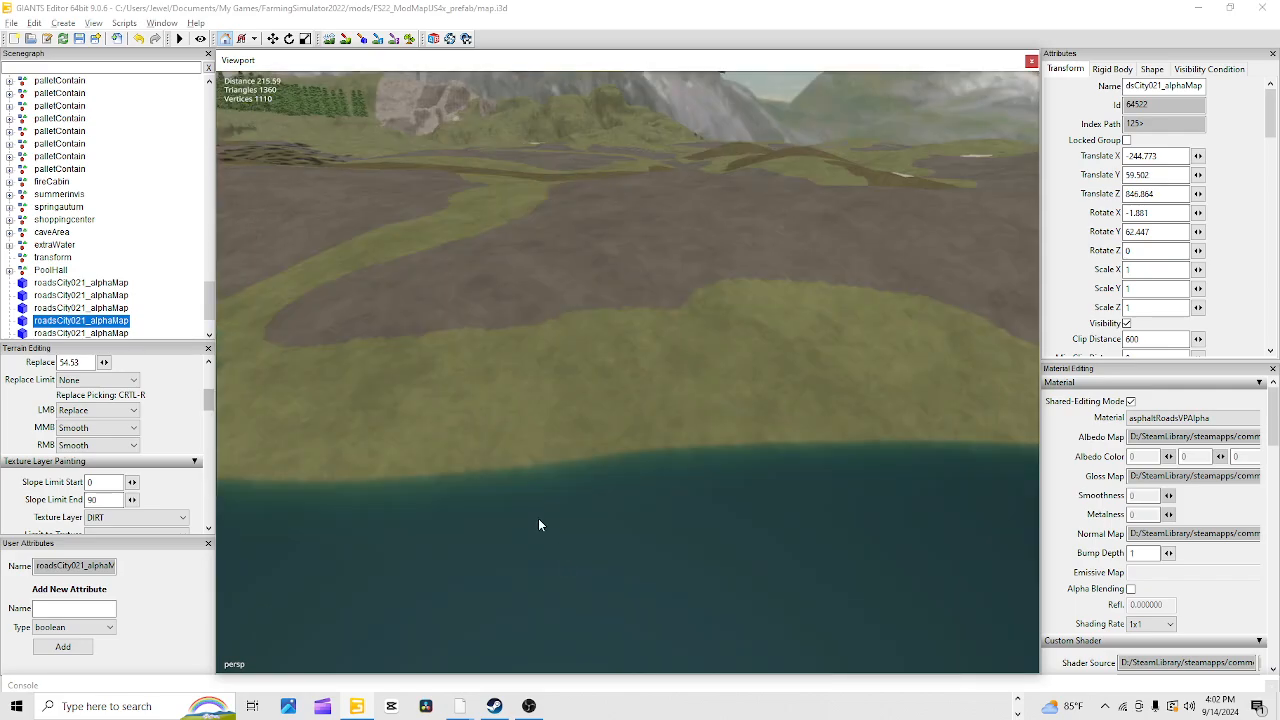
pyautogui.click(330, 40)
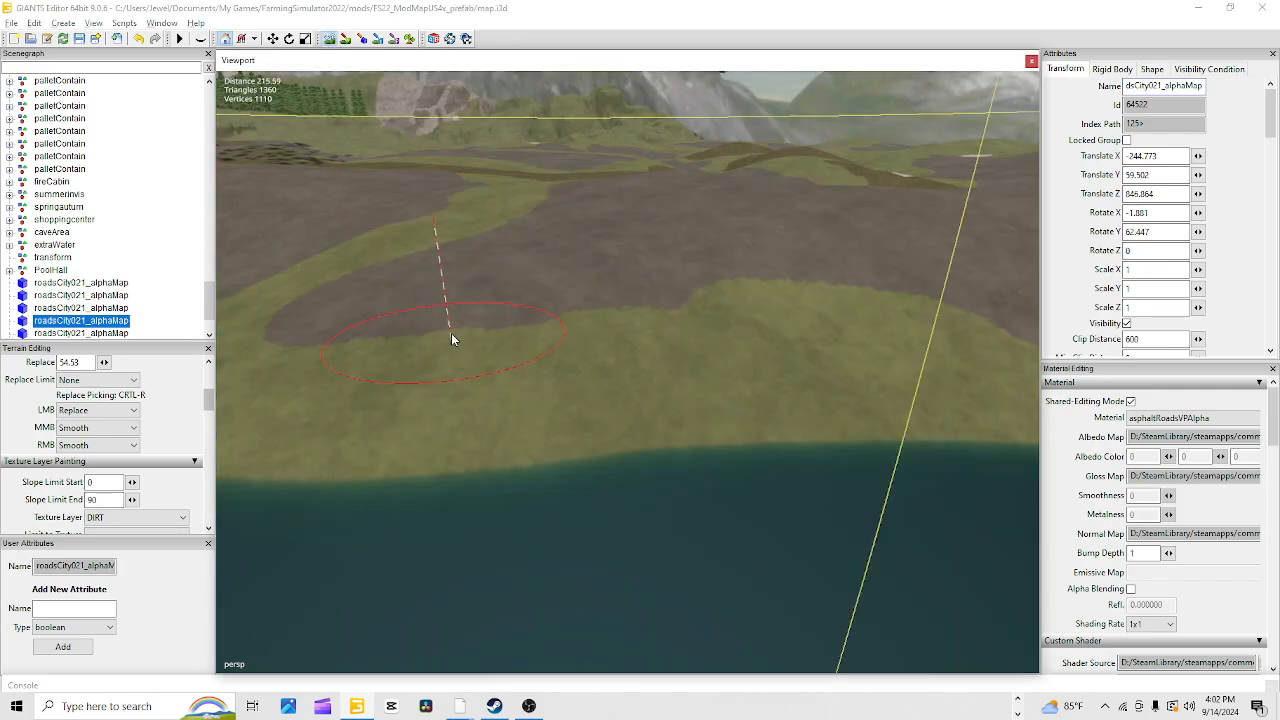
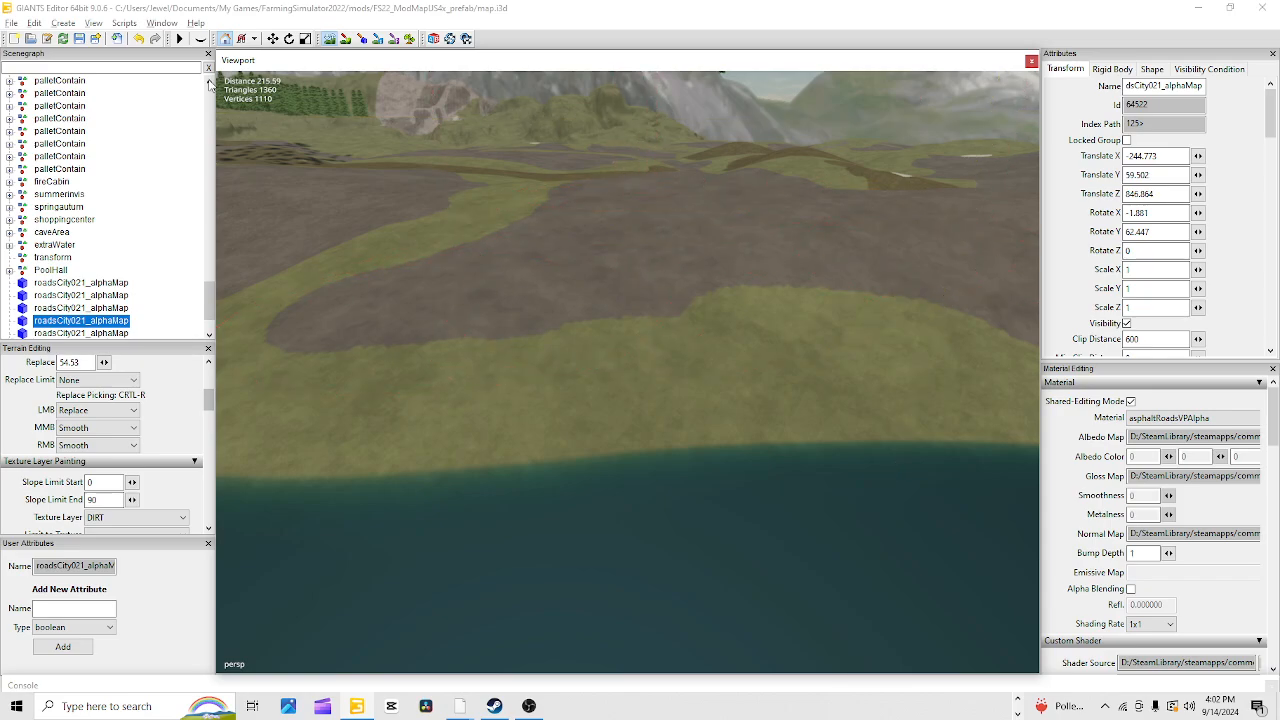
pyautogui.click(328, 40)
# Paint GRASS along the riverside edge of the narrow dirt tongue, widening the grass strip beside the water
pyautogui.moveTo(368, 384)
pyautogui.keyDown('alt'); pyautogui.mouseDown(button='right')
pyautogui.moveTo(742, 46)
pyautogui.moveTo(940, 41)
pyautogui.mouseUp(button='right'); pyautogui.keyUp('alt')
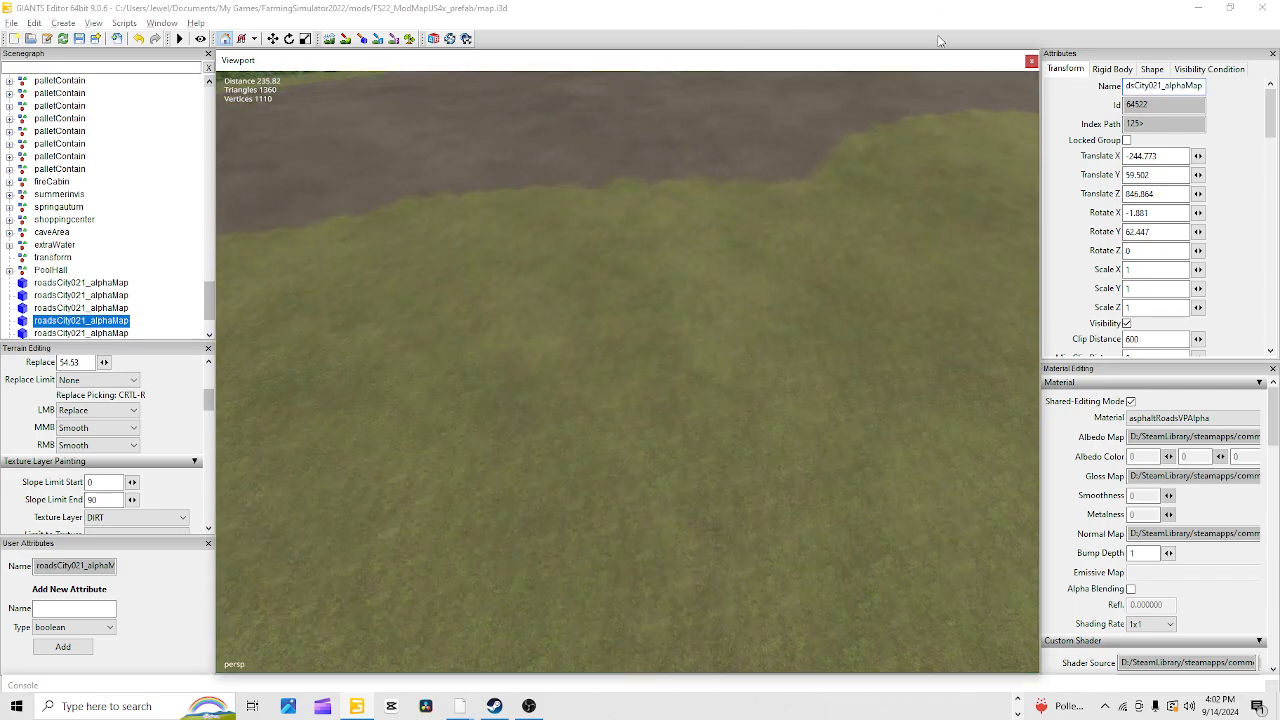
pyautogui.keyDown('alt'); pyautogui.moveTo(772, 314); pyautogui.dragTo(530, 352); pyautogui.keyUp('alt')
pyautogui.keyDown('alt'); pyautogui.moveTo(530, 352); pyautogui.dragTo(1110, 181, button='right'); pyautogui.keyUp('alt')
pyautogui.keyDown('alt'); pyautogui.moveTo(1023, 372); pyautogui.dragTo(883, 403); pyautogui.keyUp('alt')
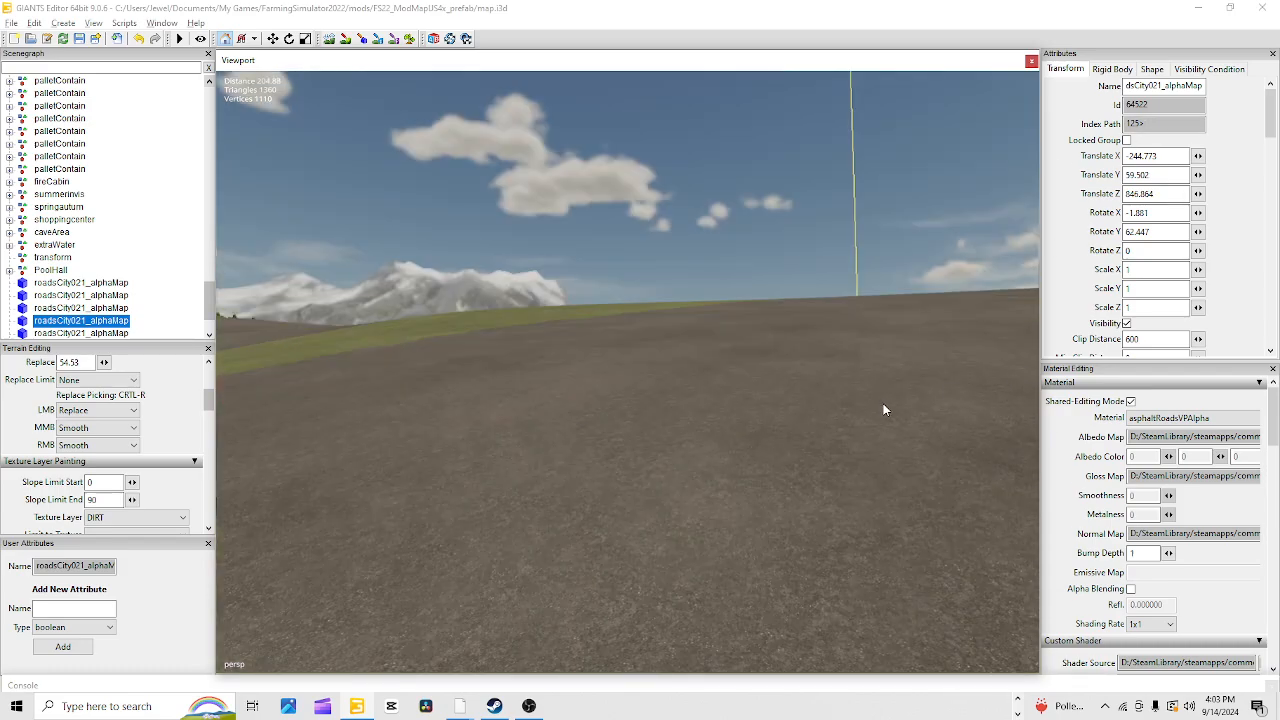
pyautogui.keyDown('alt'); pyautogui.moveTo(792, 464); pyautogui.dragTo(383, 590); pyautogui.keyUp('alt')
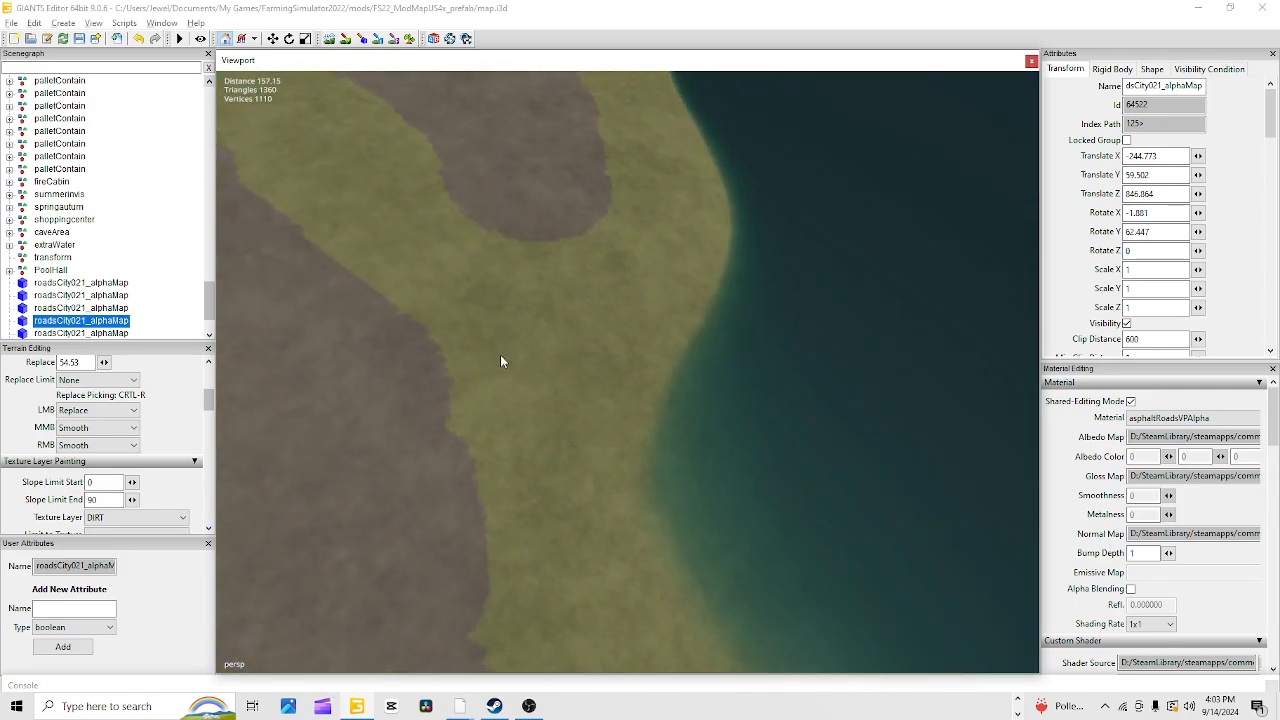
pyautogui.keyDown('alt'); pyautogui.moveTo(502, 361); pyautogui.dragTo(500, 346); pyautogui.keyUp('alt')
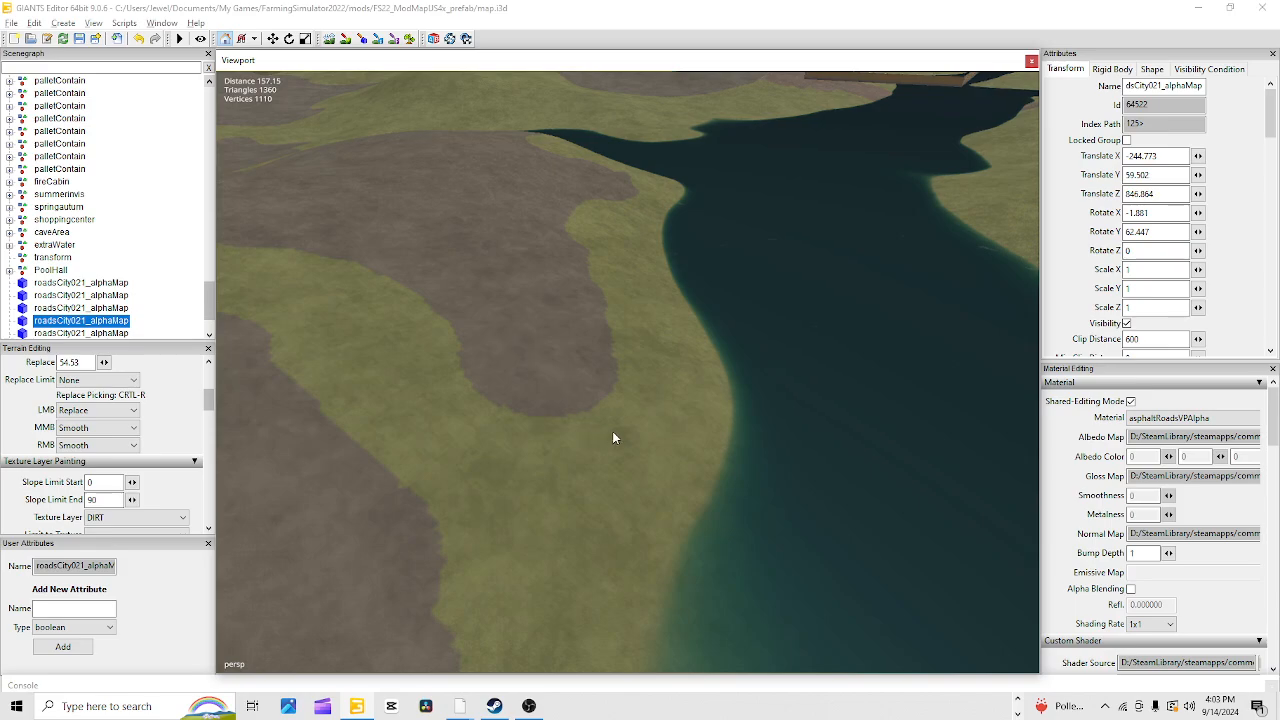
pyautogui.click(346, 38)
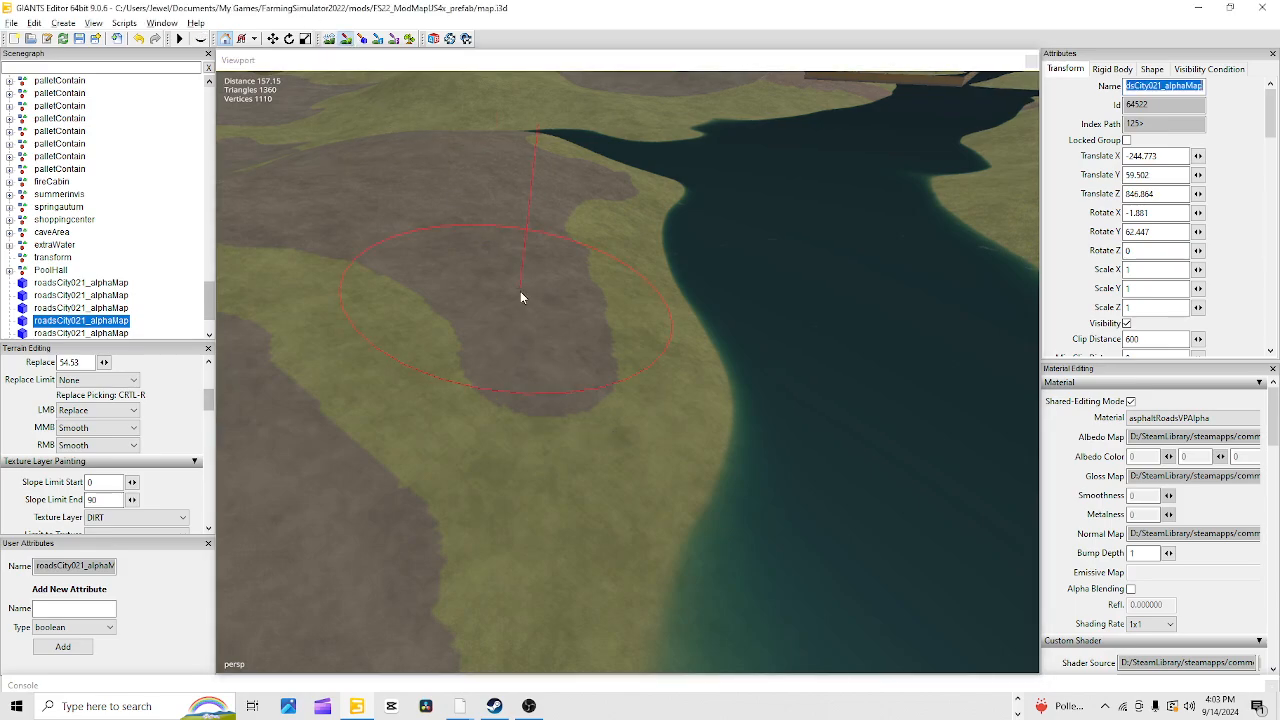
pyautogui.click(520, 296)
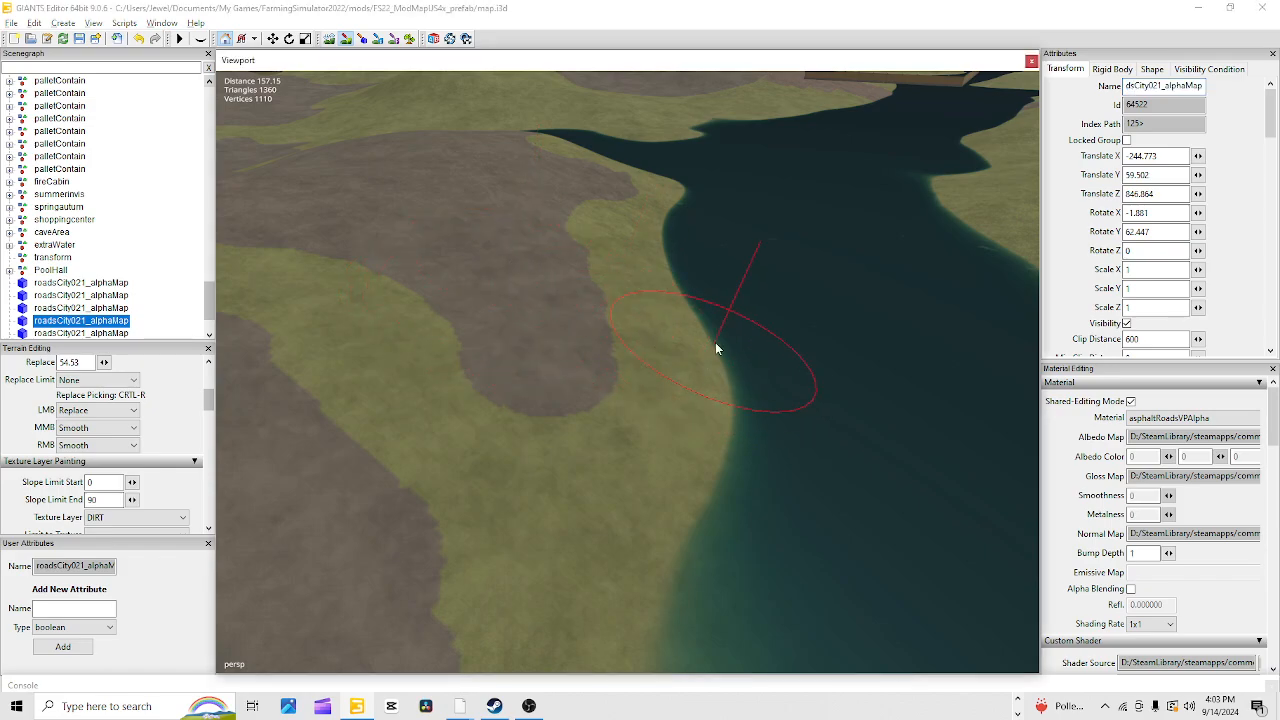
pyautogui.hotkey('ctrl', 'r')
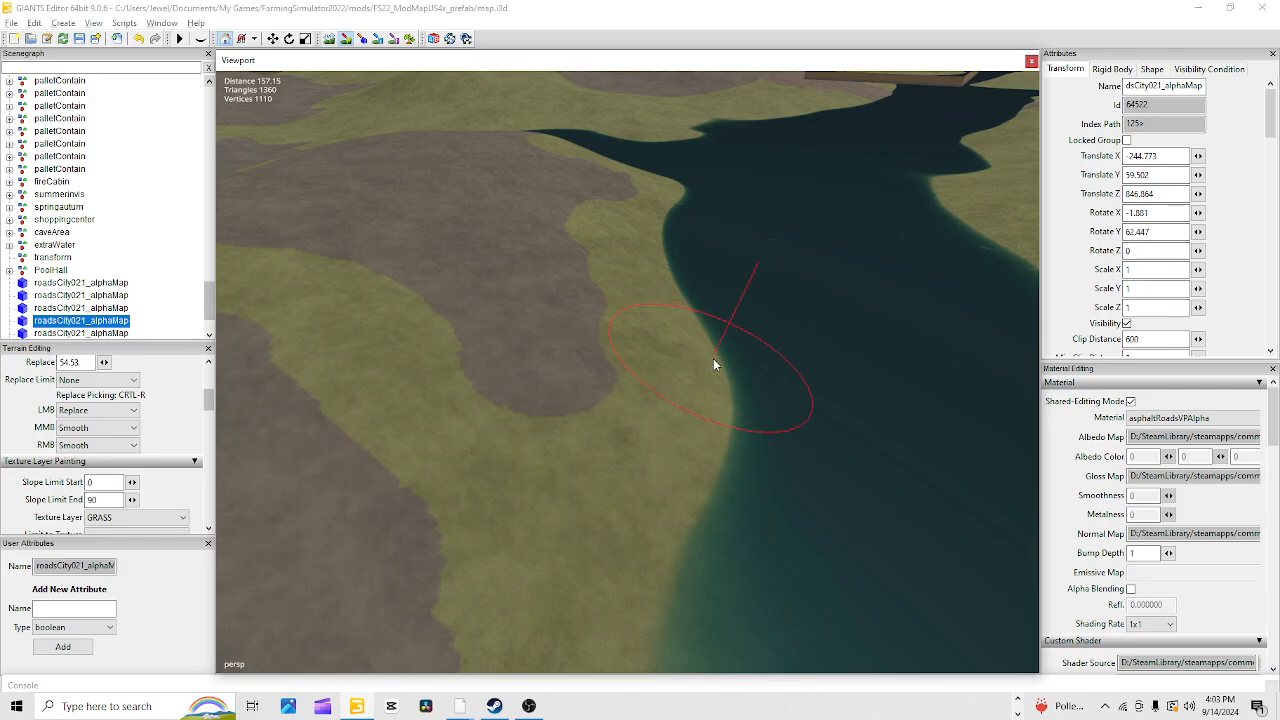
pyautogui.moveTo(704, 347)
pyautogui.mouseDown()
pyautogui.moveTo(640, 274)
pyautogui.moveTo(645, 253)
pyautogui.mouseUp()
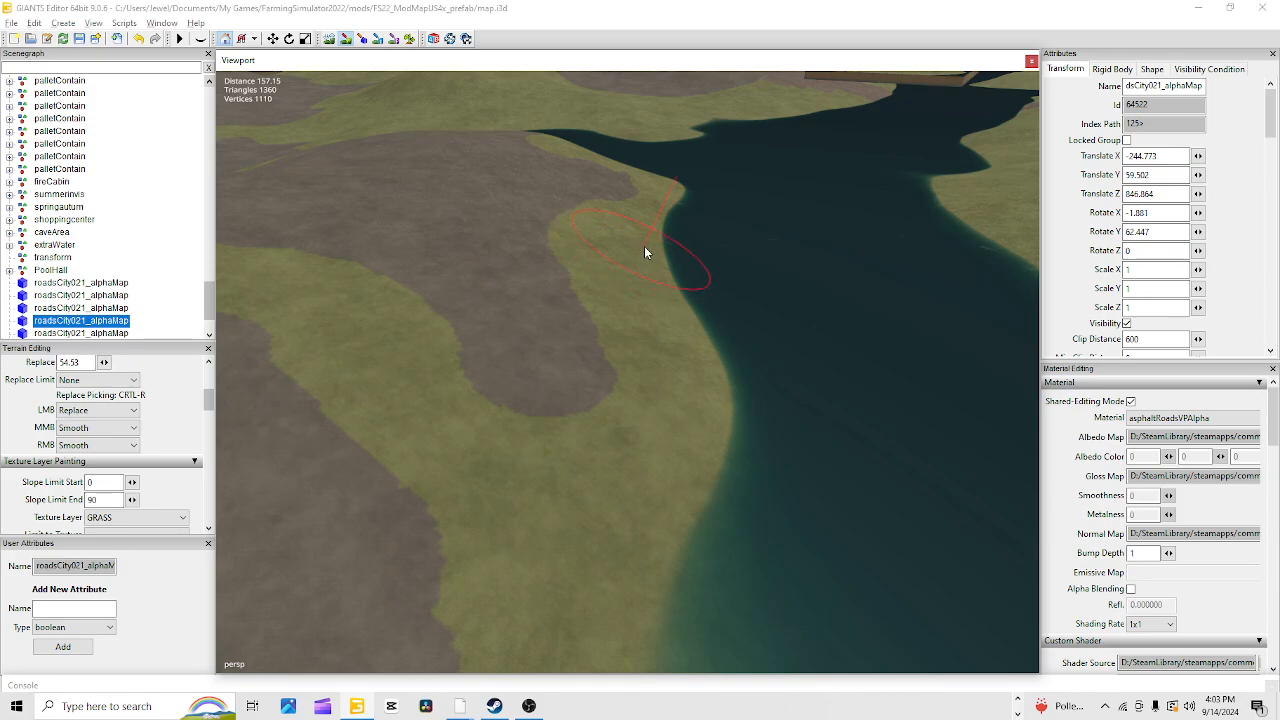
pyautogui.moveTo(666, 295)
pyautogui.mouseDown()
pyautogui.moveTo(640, 277)
pyautogui.moveTo(705, 379)
pyautogui.mouseUp()
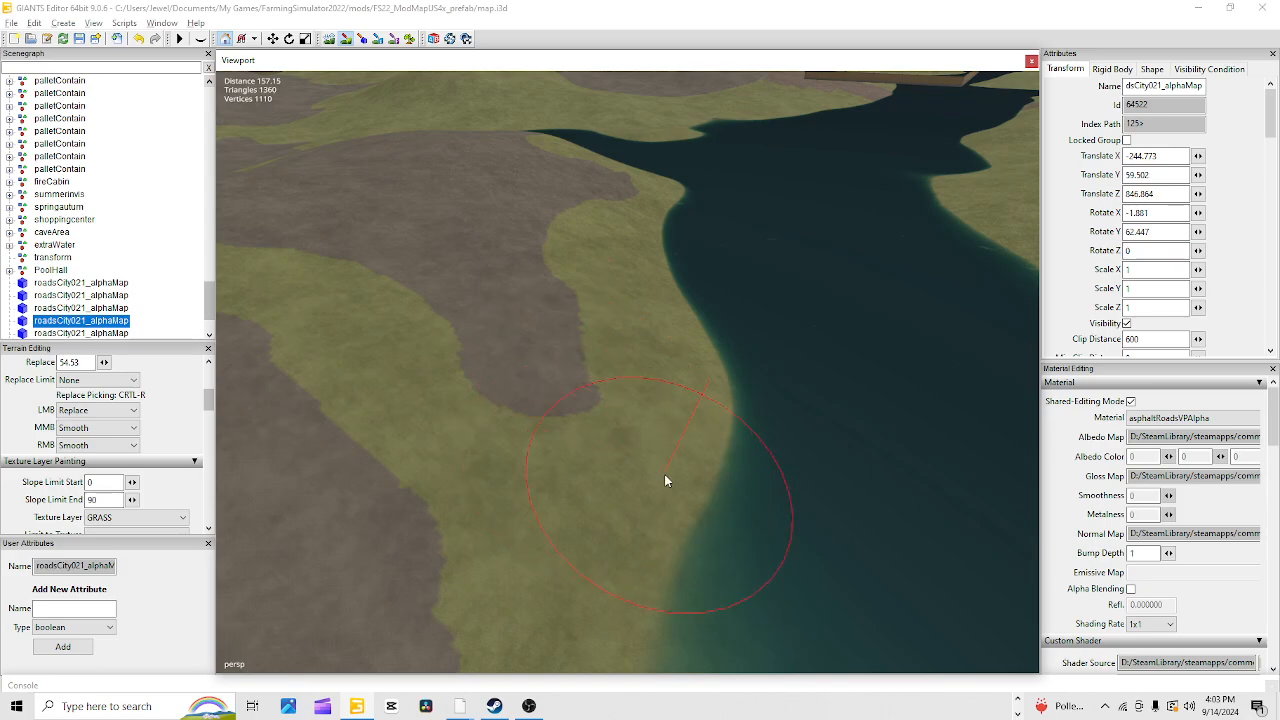
# Shorten the dirt tongue by painting GRASS over its tip and round off its end with DIRT
pyautogui.moveTo(664, 481)
pyautogui.mouseDown()
pyautogui.moveTo(609, 434)
pyautogui.moveTo(671, 369)
pyautogui.mouseUp()
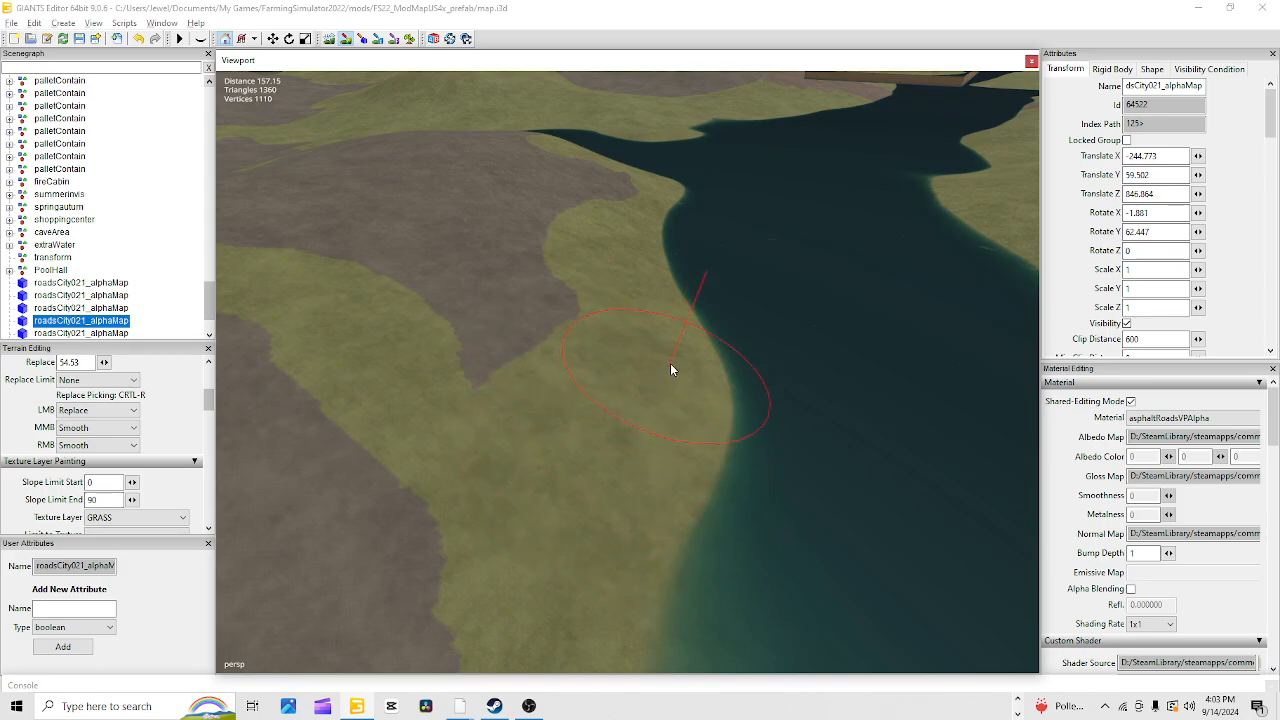
pyautogui.click(550, 419)
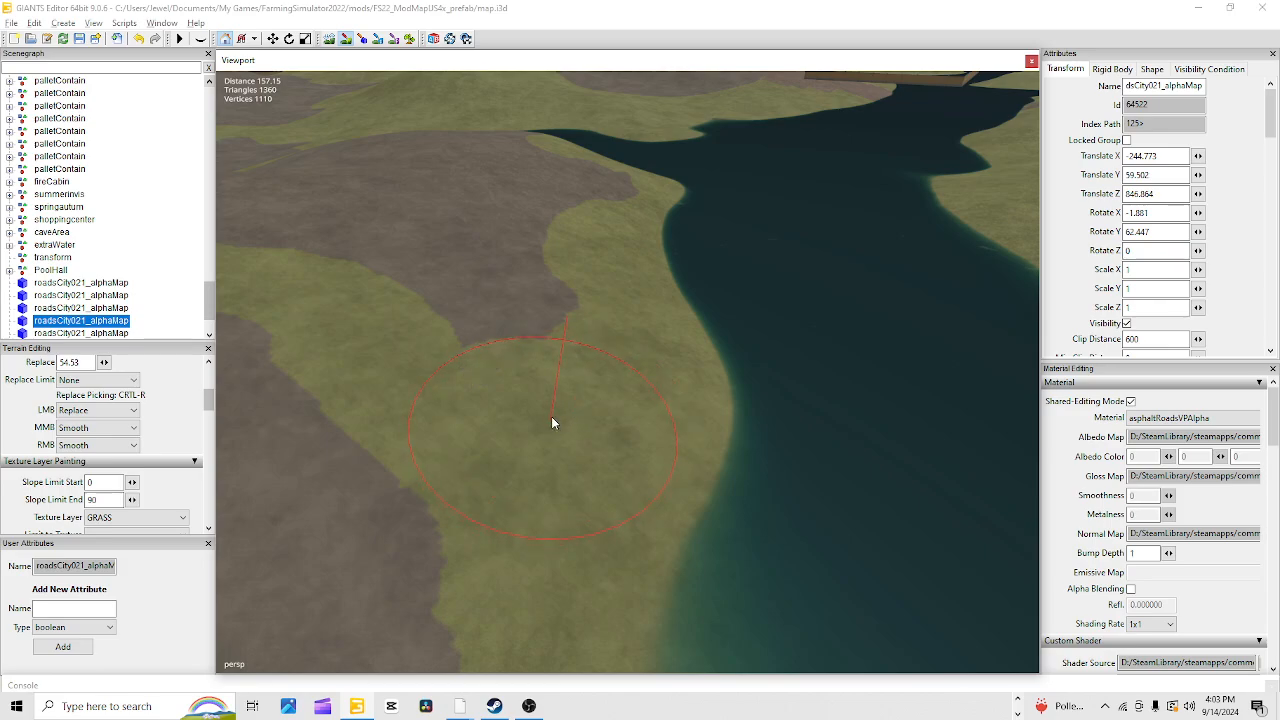
pyautogui.hotkey('ctrl', 'r')
pyautogui.click(508, 305)
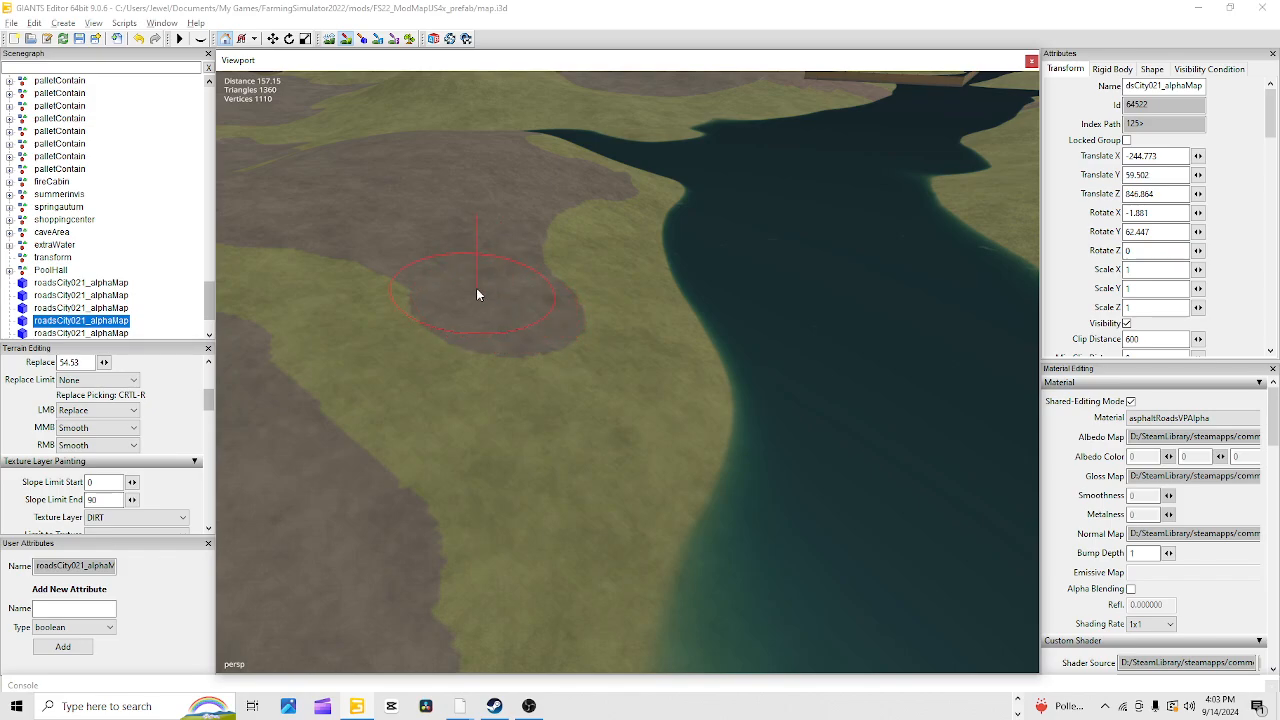
pyautogui.moveTo(476, 295)
pyautogui.mouseDown()
pyautogui.moveTo(433, 262)
pyautogui.moveTo(345, 238)
pyautogui.moveTo(442, 270)
pyautogui.mouseUp()
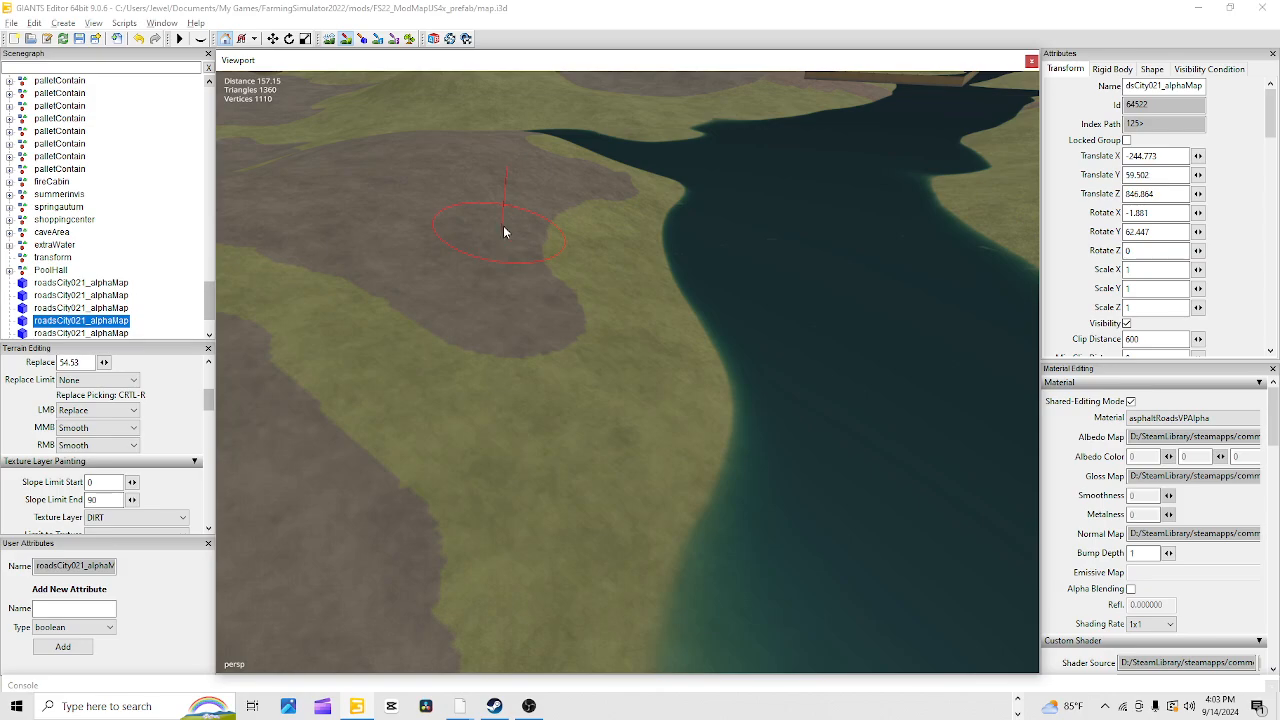
pyautogui.click(349, 41)
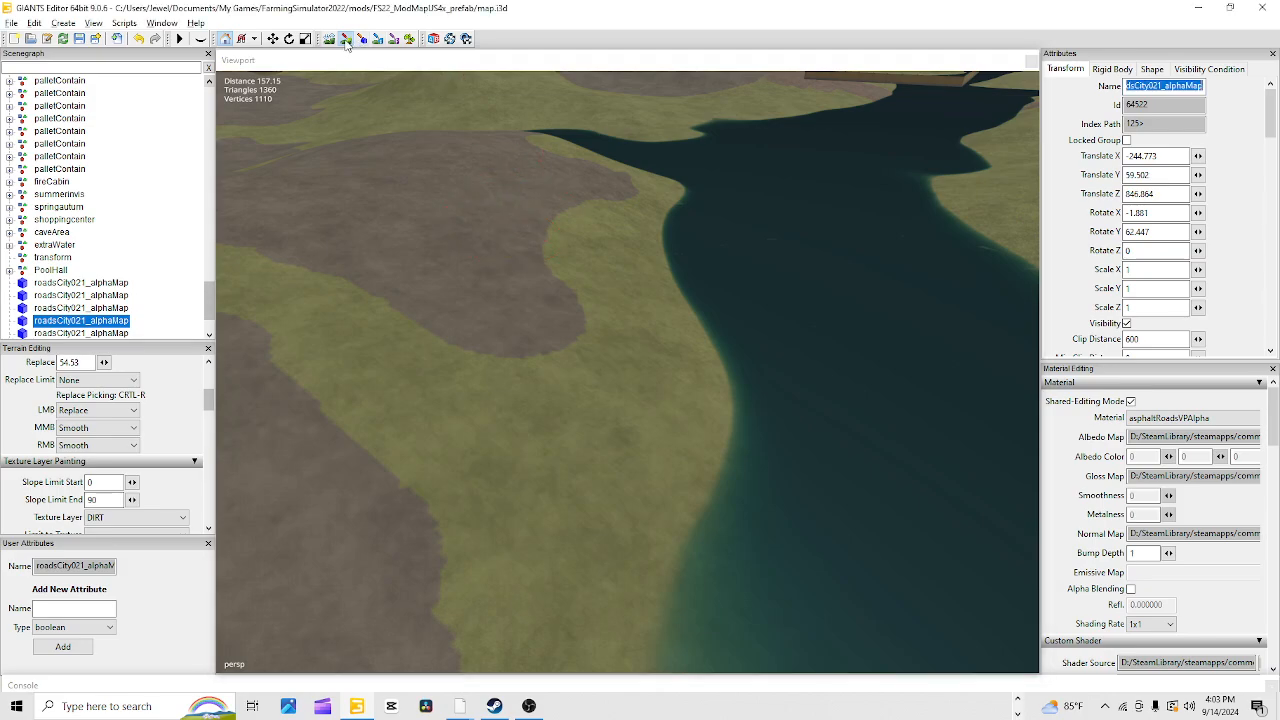
# Paint GRASS over the jagged tip of the dirt field that points toward the river headland
pyautogui.keyDown('alt'); pyautogui.moveTo(627, 534); pyautogui.dragTo(664, 489); pyautogui.keyUp('alt')
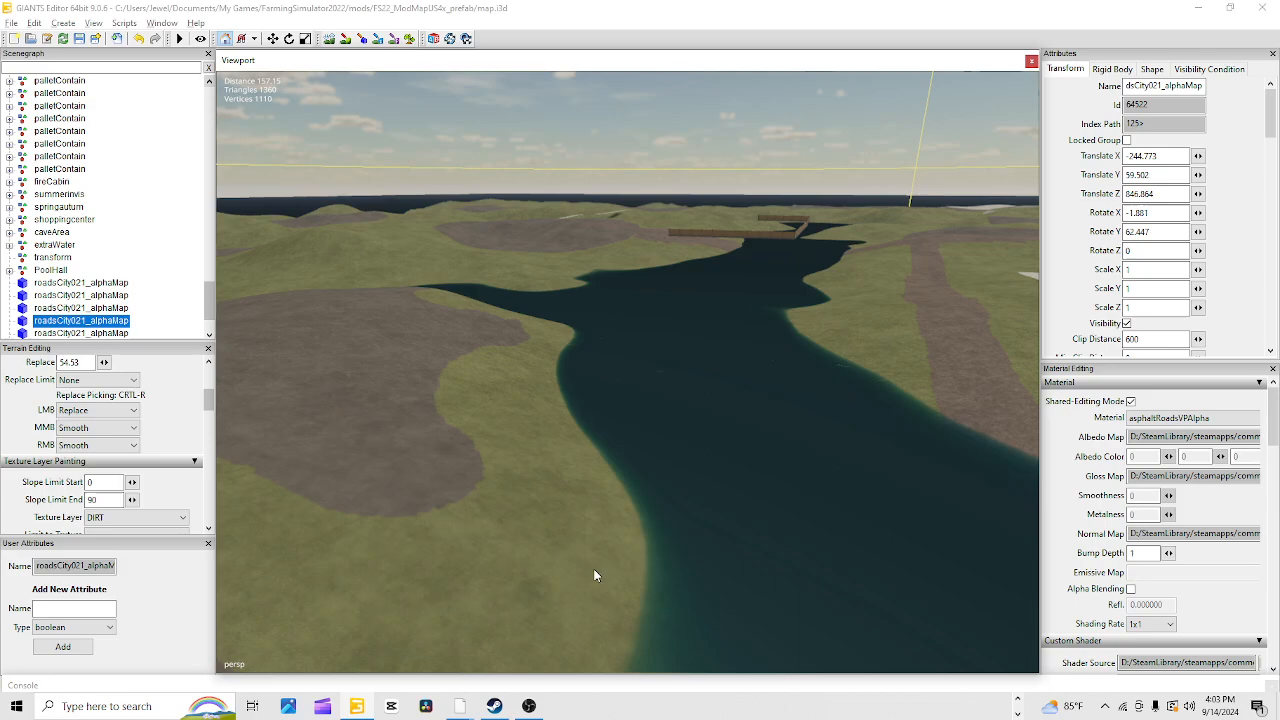
pyautogui.keyDown('alt'); pyautogui.moveTo(594, 571); pyautogui.dragTo(1033, 274, button='right'); pyautogui.keyUp('alt')
pyautogui.keyDown('alt'); pyautogui.moveTo(798, 350); pyautogui.dragTo(581, 560); pyautogui.keyUp('alt')
pyautogui.keyDown('alt'); pyautogui.moveTo(581, 560); pyautogui.dragTo(917, 310, button='right'); pyautogui.keyUp('alt')
pyautogui.keyDown('alt'); pyautogui.moveTo(725, 420); pyautogui.dragTo(414, 434); pyautogui.keyUp('alt')
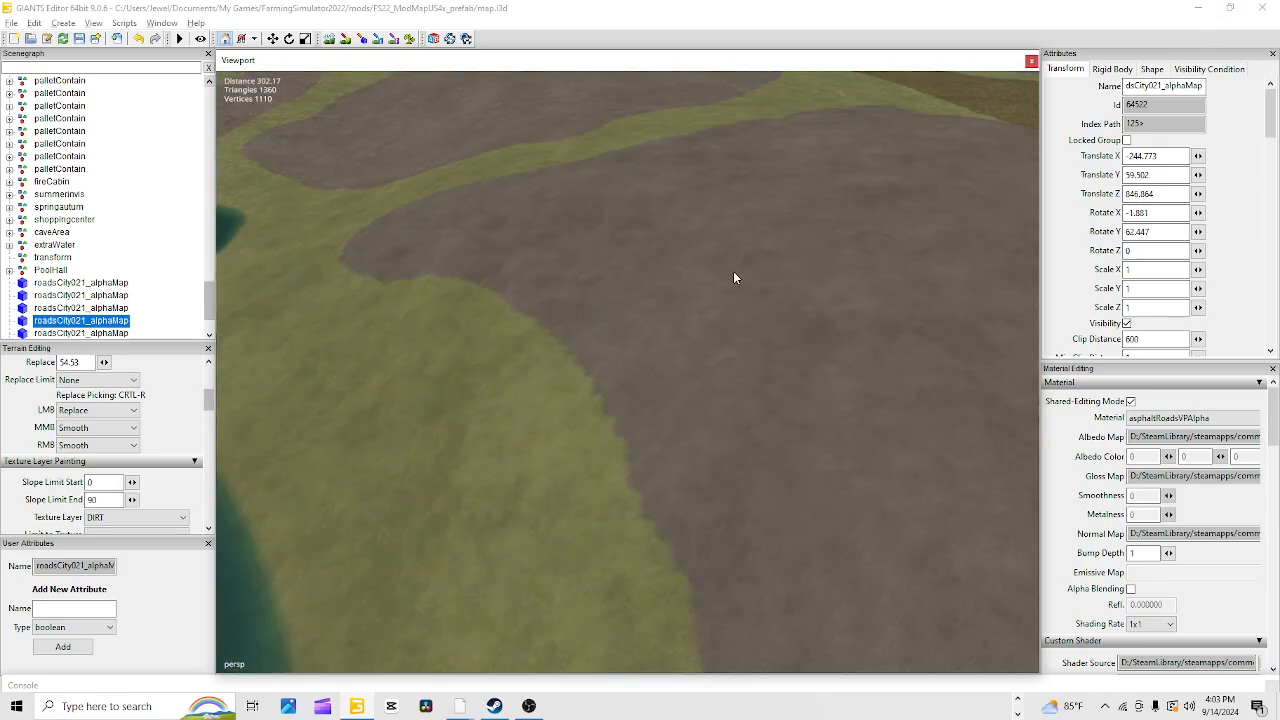
pyautogui.keyDown('alt'); pyautogui.moveTo(733, 272); pyautogui.dragTo(571, 567, button='right'); pyautogui.keyUp('alt')
pyautogui.keyDown('alt'); pyautogui.moveTo(571, 574); pyautogui.dragTo(678, 615); pyautogui.keyUp('alt')
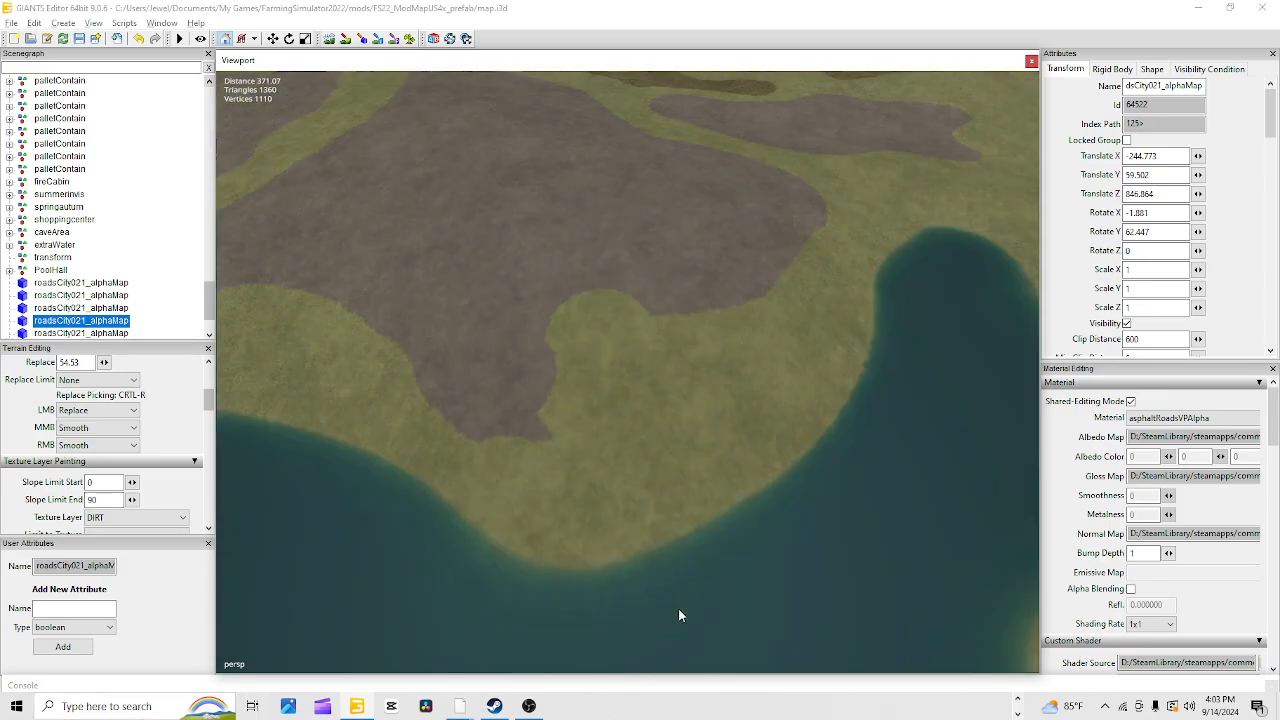
pyautogui.click(346, 39)
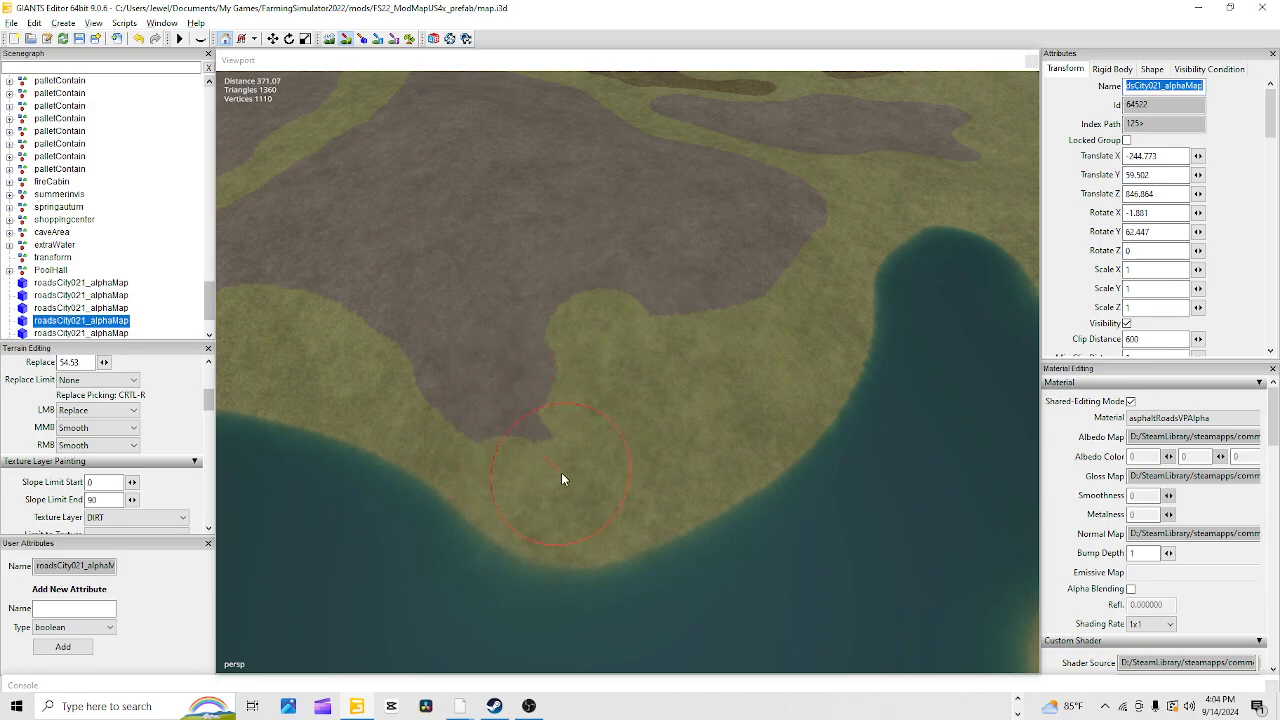
pyautogui.moveTo(554, 509); pyautogui.dragTo(375, 446)
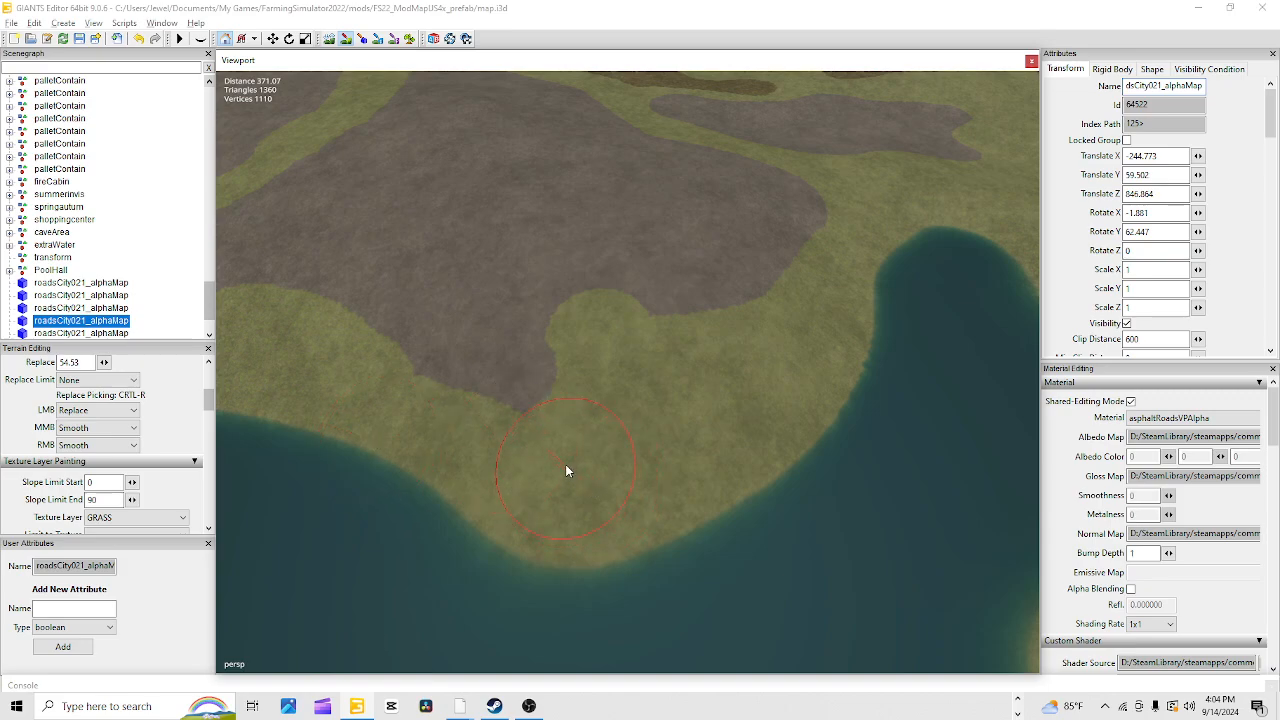
# Extend the dirt field onto the headland with DIRT, forming a rounded lobe that follows the shoreline
pyautogui.hotkey('ctrl', 'r')
pyautogui.moveTo(489, 359)
pyautogui.mouseDown()
pyautogui.moveTo(496, 371)
pyautogui.moveTo(480, 379)
pyautogui.moveTo(529, 394)
pyautogui.moveTo(517, 400)
pyautogui.mouseUp()
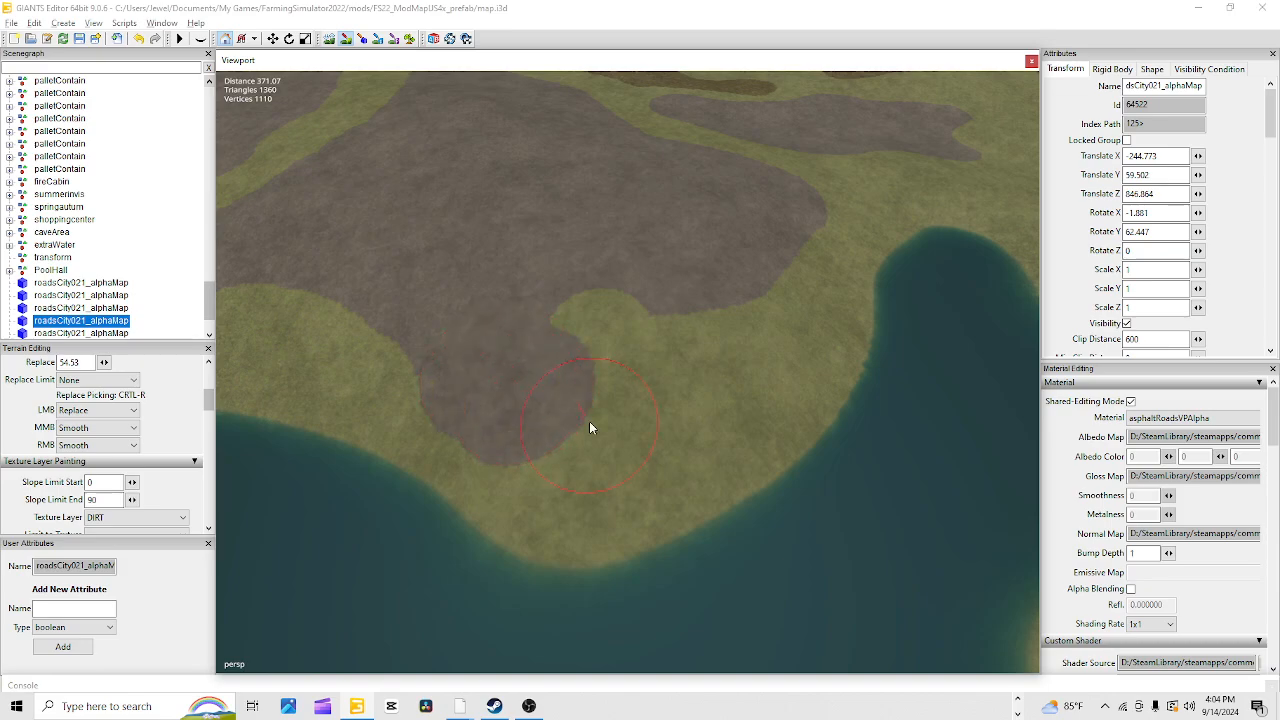
pyautogui.moveTo(589, 422)
pyautogui.mouseDown()
pyautogui.moveTo(511, 403)
pyautogui.moveTo(659, 415)
pyautogui.moveTo(716, 400)
pyautogui.moveTo(618, 435)
pyautogui.mouseUp()
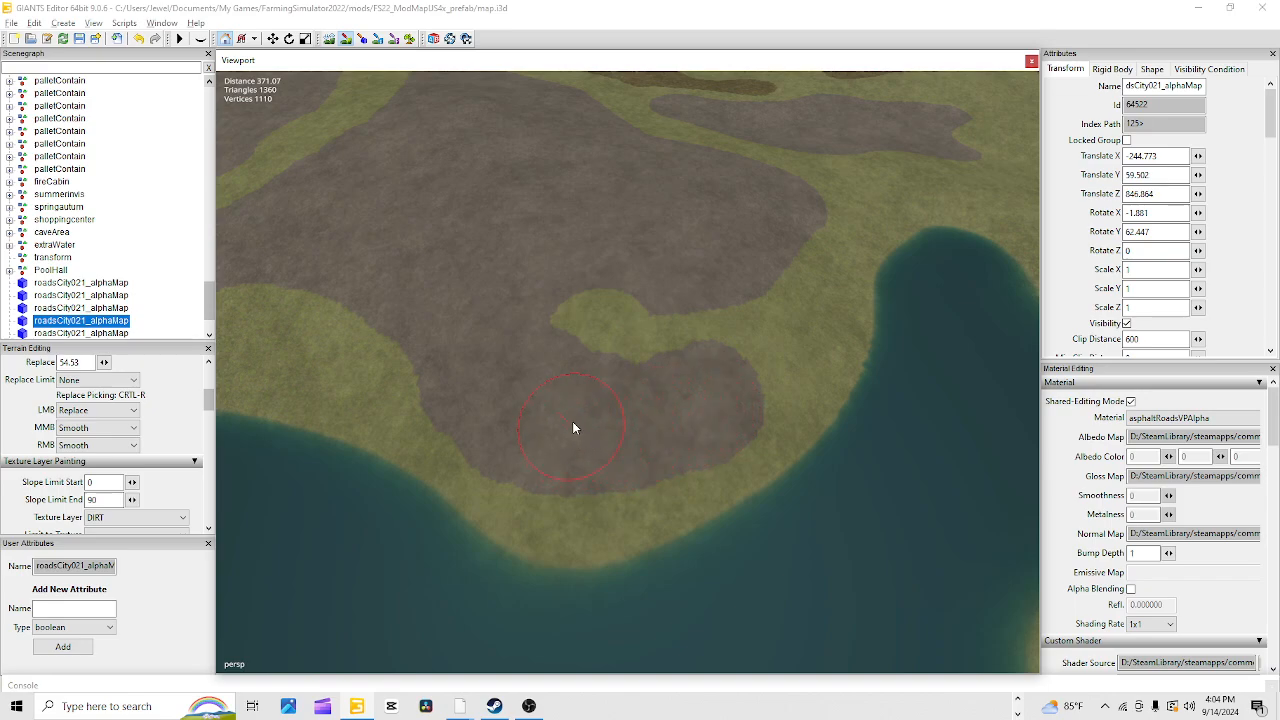
# Paint GRASS to widen the inlet between the dirt field and the headland lobe, and trim the dirt edge beside the shoreline
pyautogui.hotkey('ctrl', 'r')
pyautogui.click(599, 330)
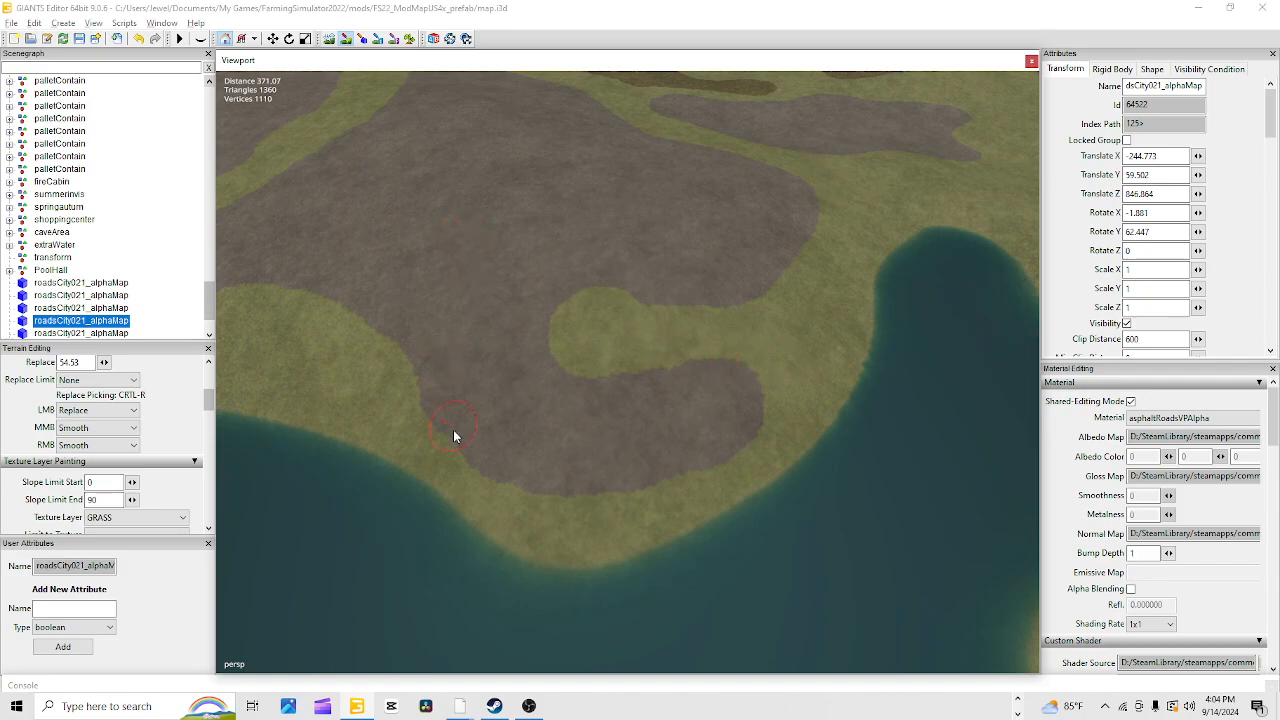
pyautogui.hotkey('ctrl', 'r')
pyautogui.hotkey('ctrl', 'r')
pyautogui.click(345, 40)
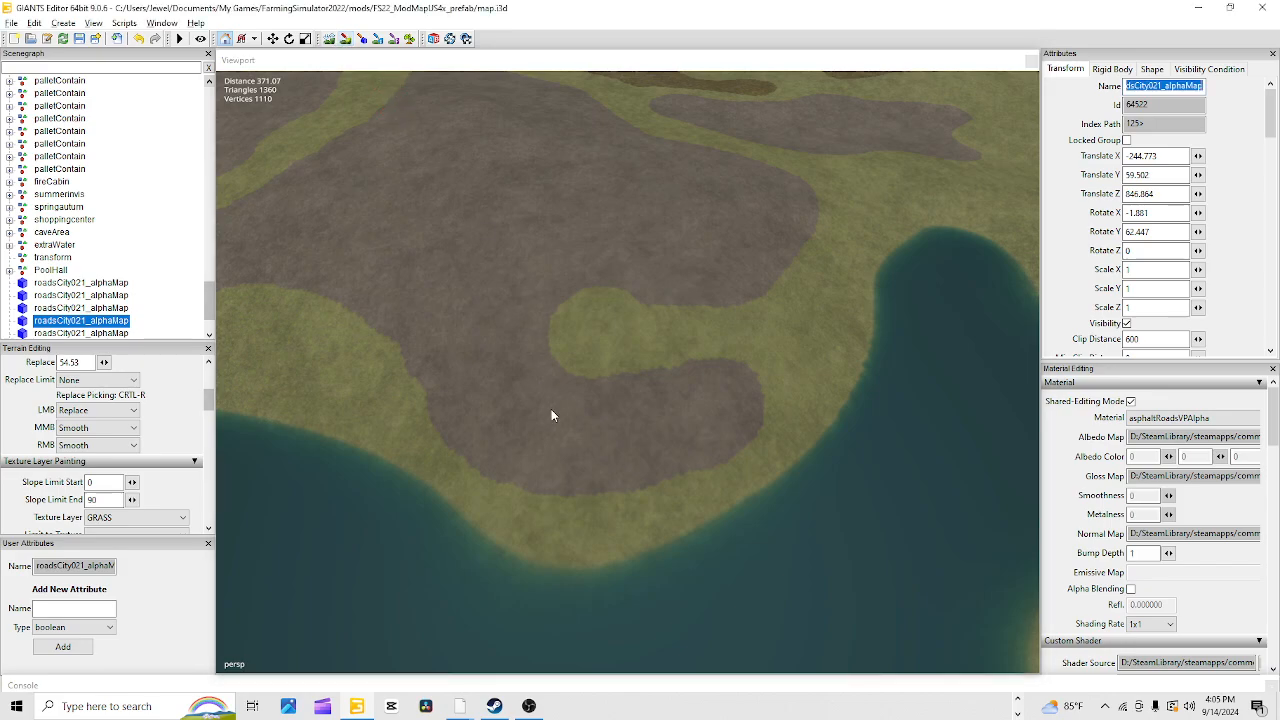
# Examine the riverside dirt fields, the headland lobe and their grass borders from above and at ground level
pyautogui.moveTo(551, 409)
pyautogui.keyDown('alt'); pyautogui.mouseDown()
pyautogui.moveTo(640, 387)
pyautogui.moveTo(643, 437)
pyautogui.moveTo(737, 294)
pyautogui.moveTo(666, 306)
pyautogui.moveTo(517, 524)
pyautogui.moveTo(540, 487)
pyautogui.mouseUp(); pyautogui.keyUp('alt')
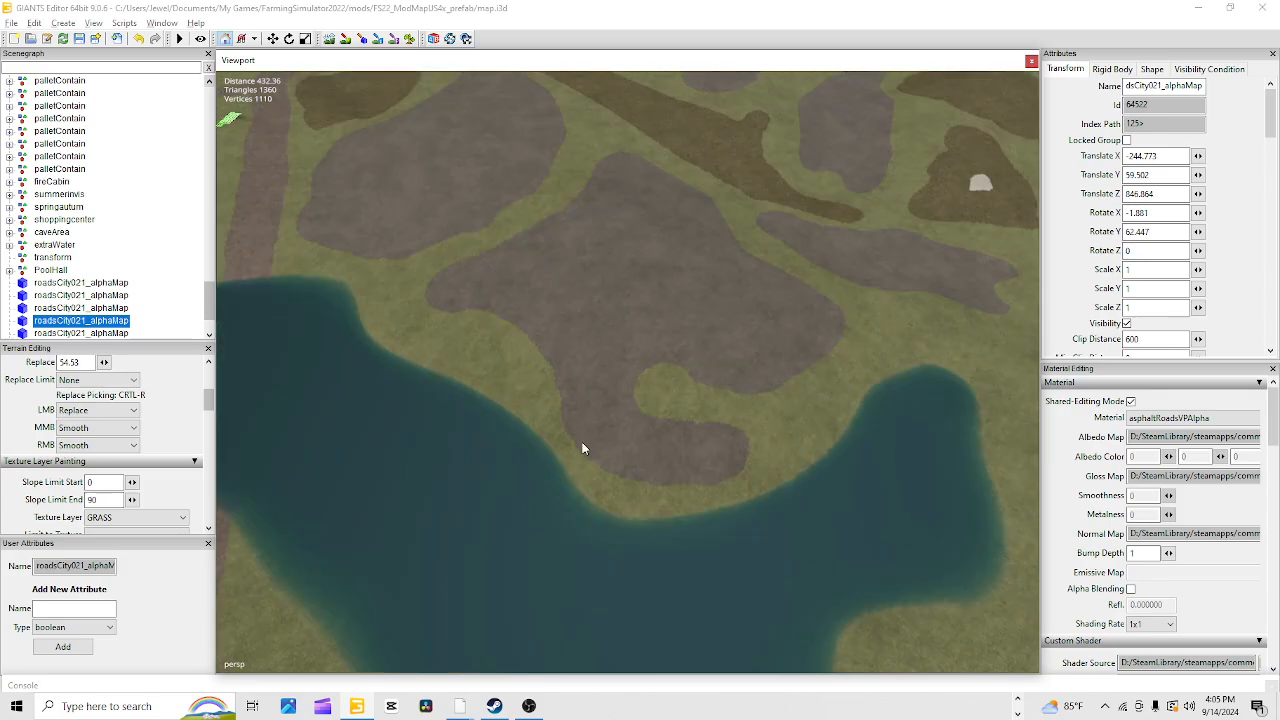
pyautogui.keyDown('alt'); pyautogui.moveTo(583, 443); pyautogui.dragTo(675, 409); pyautogui.keyUp('alt')
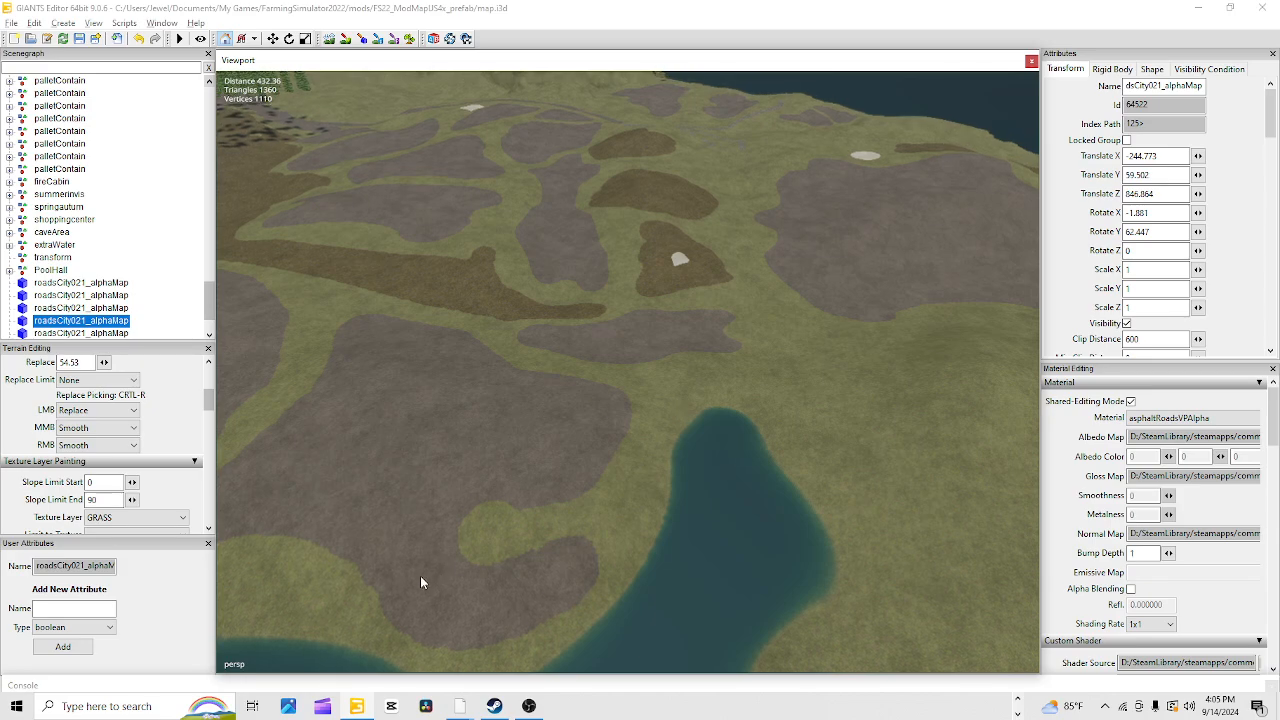
pyautogui.keyDown('alt'); pyautogui.moveTo(420, 577); pyautogui.dragTo(1068, 196, button='right'); pyautogui.keyUp('alt')
pyautogui.keyDown('alt'); pyautogui.moveTo(758, 366); pyautogui.dragTo(640, 456); pyautogui.keyUp('alt')
pyautogui.keyDown('alt'); pyautogui.moveTo(641, 457); pyautogui.dragTo(740, 350, button='right'); pyautogui.keyUp('alt')
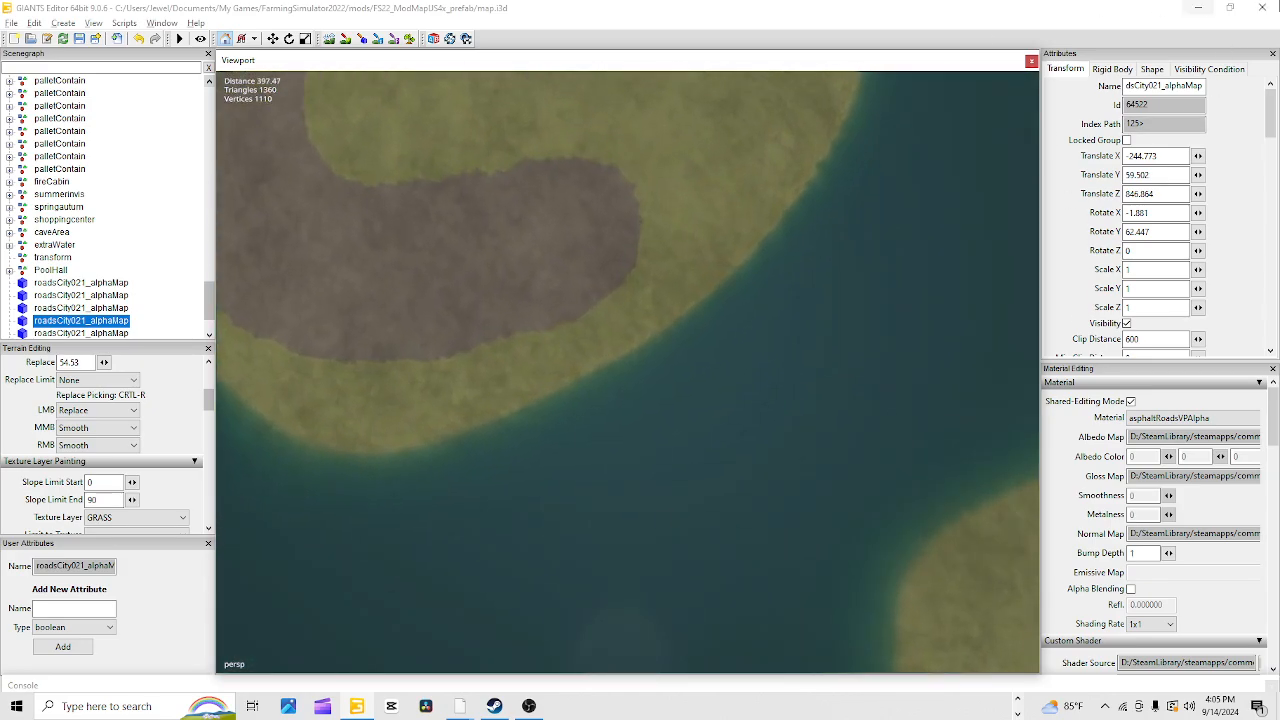
pyautogui.keyDown('alt'); pyautogui.moveTo(631, 542); pyautogui.dragTo(758, 395, button='right'); pyautogui.keyUp('alt')
pyautogui.keyDown('alt'); pyautogui.moveTo(470, 210); pyautogui.dragTo(612, 385, button='middle'); pyautogui.keyUp('alt')
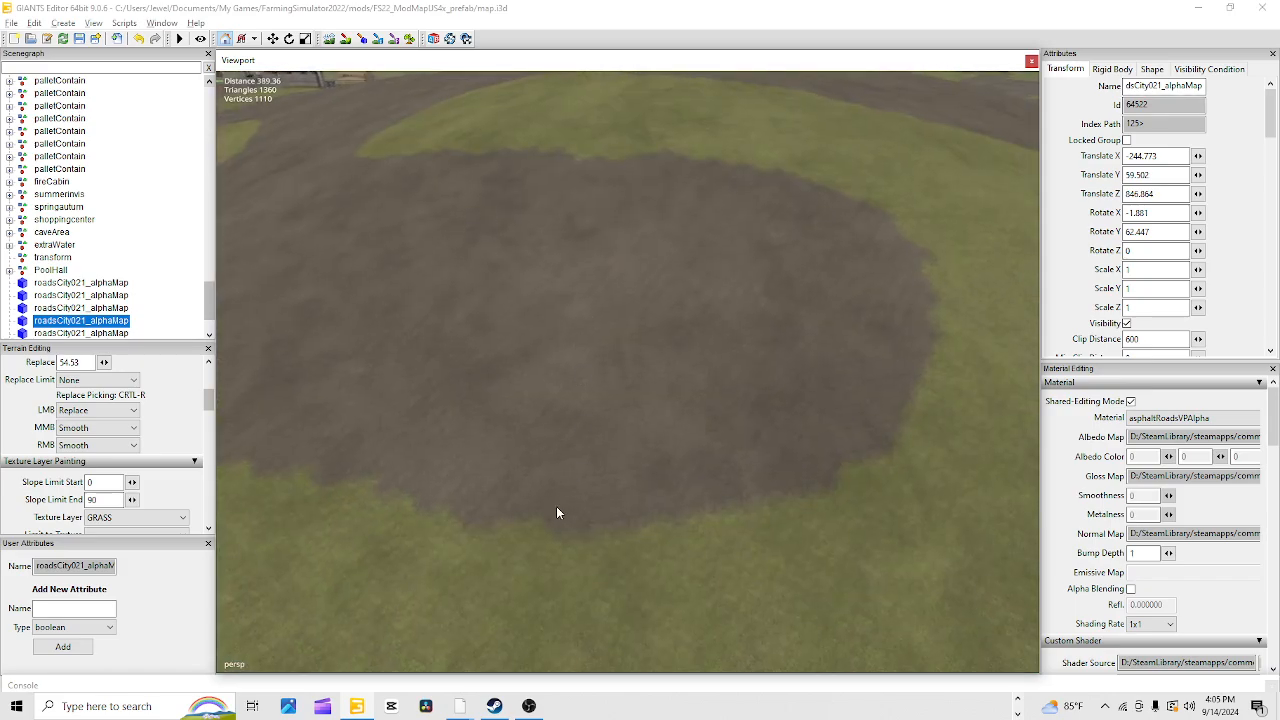
pyautogui.keyDown('alt'); pyautogui.moveTo(556, 506); pyautogui.dragTo(709, 335, button='right'); pyautogui.keyUp('alt')
pyautogui.keyDown('alt'); pyautogui.moveTo(622, 319); pyautogui.dragTo(508, 360); pyautogui.keyUp('alt')
pyautogui.keyDown('alt'); pyautogui.moveTo(885, 243); pyautogui.dragTo(789, 358, button='right'); pyautogui.keyUp('alt')
pyautogui.keyDown('alt'); pyautogui.moveTo(655, 497); pyautogui.dragTo(815, 455); pyautogui.keyUp('alt')
pyautogui.keyDown('alt'); pyautogui.moveTo(610, 577); pyautogui.dragTo(1081, 234, button='right'); pyautogui.keyUp('alt')
pyautogui.keyDown('alt'); pyautogui.moveTo(534, 498); pyautogui.dragTo(519, 511); pyautogui.keyUp('alt')
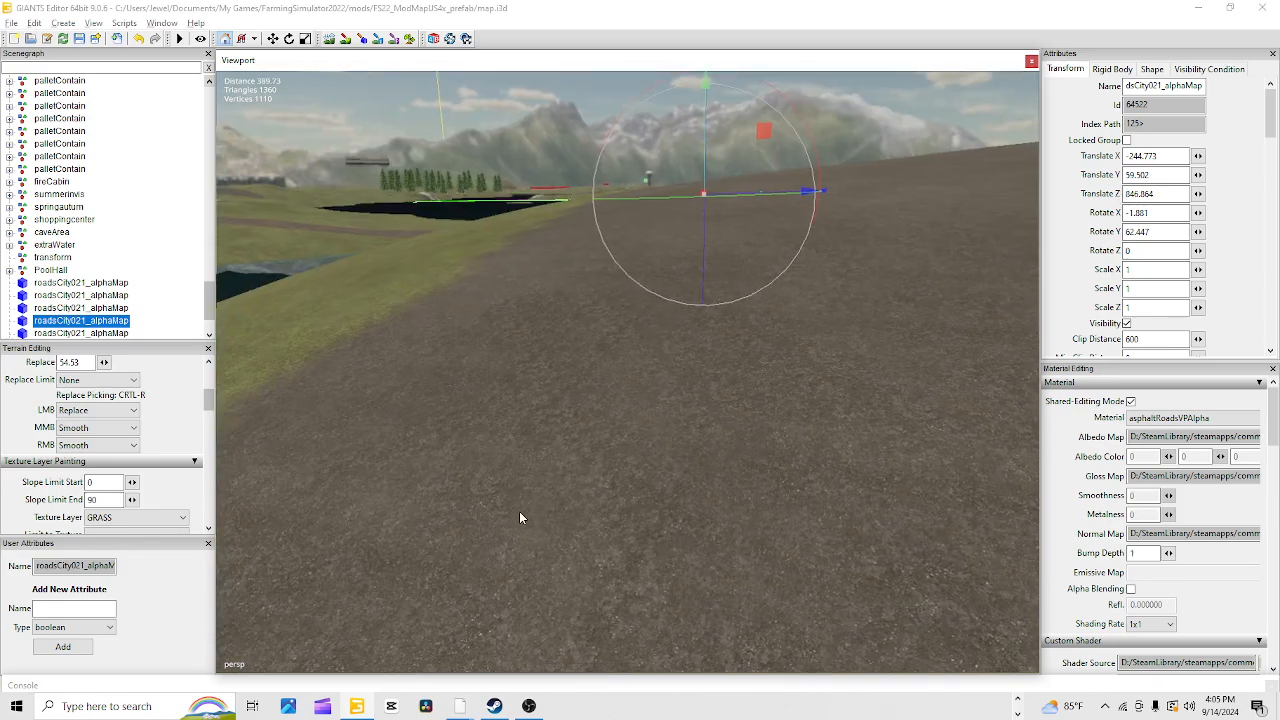
pyautogui.keyDown('alt'); pyautogui.moveTo(519, 511); pyautogui.dragTo(339, 646, button='right'); pyautogui.keyUp('alt')
pyautogui.keyDown('alt'); pyautogui.moveTo(578, 439); pyautogui.dragTo(535, 561, button='right'); pyautogui.keyUp('alt')
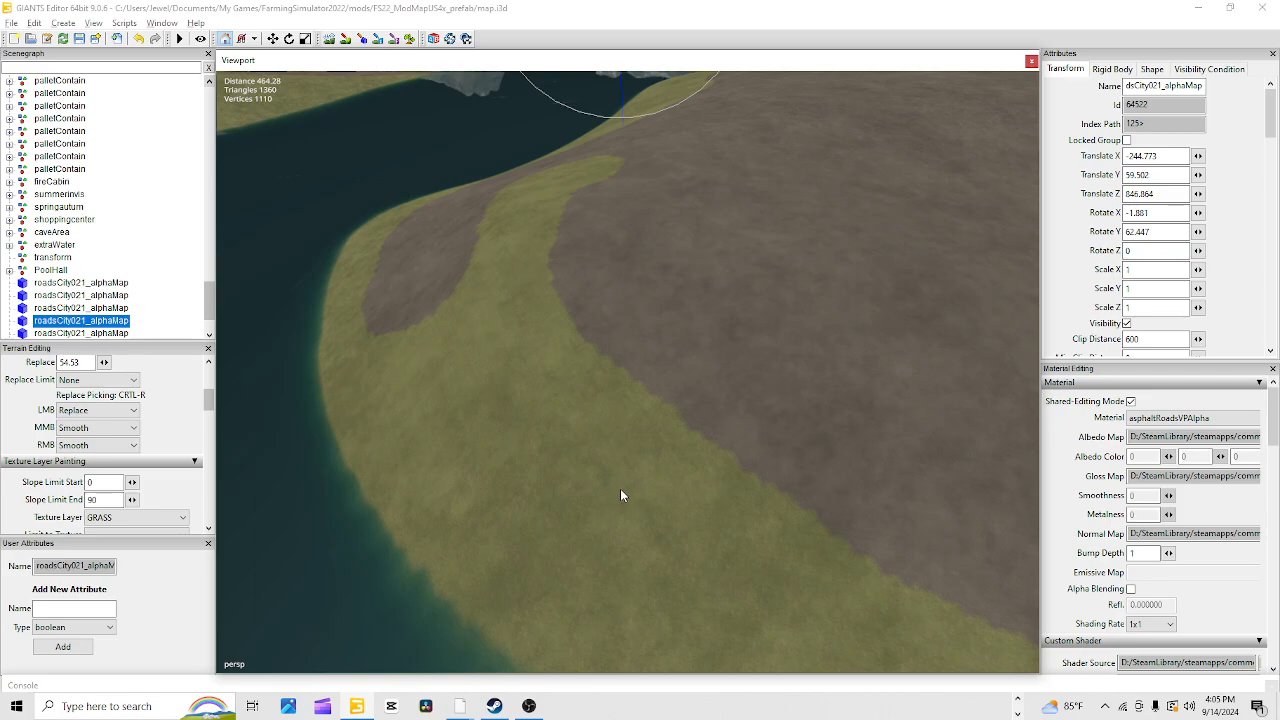
pyautogui.keyDown('alt'); pyautogui.moveTo(640, 511); pyautogui.dragTo(738, 297); pyautogui.keyUp('alt')
pyautogui.keyDown('alt'); pyautogui.moveTo(738, 297); pyautogui.dragTo(790, 225, button='right'); pyautogui.keyUp('alt')
pyautogui.keyDown('alt'); pyautogui.moveTo(557, 471); pyautogui.dragTo(545, 395); pyautogui.keyUp('alt')
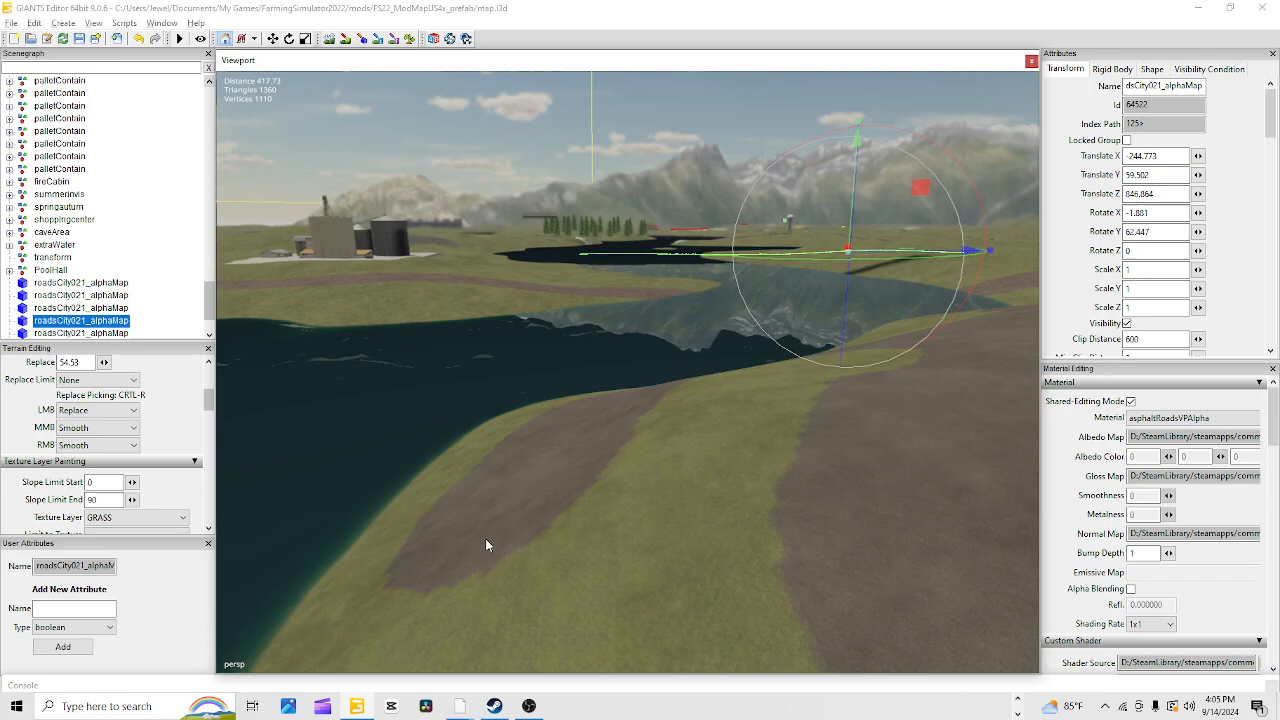
pyautogui.keyDown('alt'); pyautogui.moveTo(486, 541); pyautogui.dragTo(720, 420, button='right'); pyautogui.keyUp('alt')
pyautogui.keyDown('alt'); pyautogui.moveTo(600, 450); pyautogui.dragTo(812, 355, button='right'); pyautogui.keyUp('alt')
pyautogui.keyDown('alt'); pyautogui.moveTo(812, 355); pyautogui.dragTo(1043, 373); pyautogui.keyUp('alt')
pyautogui.keyDown('alt'); pyautogui.moveTo(731, 329); pyautogui.dragTo(662, 362); pyautogui.keyUp('alt')
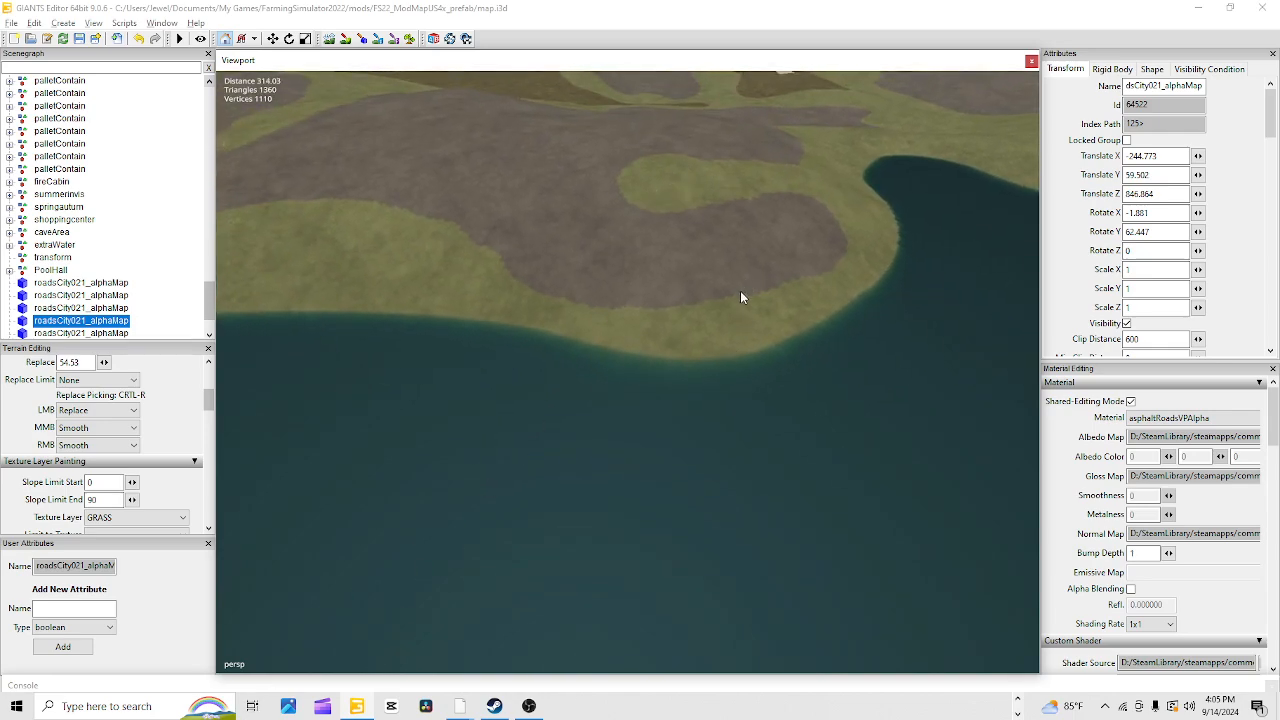
pyautogui.keyDown('alt'); pyautogui.moveTo(740, 297); pyautogui.dragTo(586, 410); pyautogui.keyUp('alt')
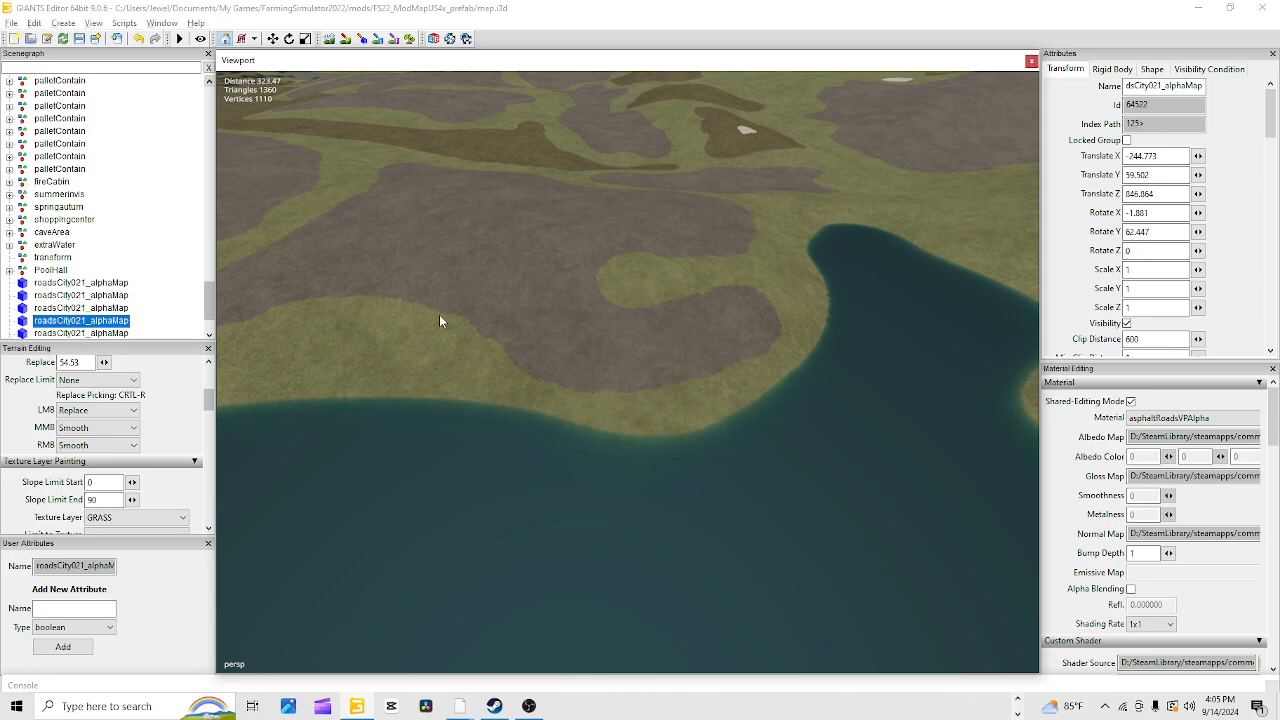
pyautogui.keyDown('alt'); pyautogui.moveTo(789, 420); pyautogui.dragTo(668, 436); pyautogui.keyUp('alt')
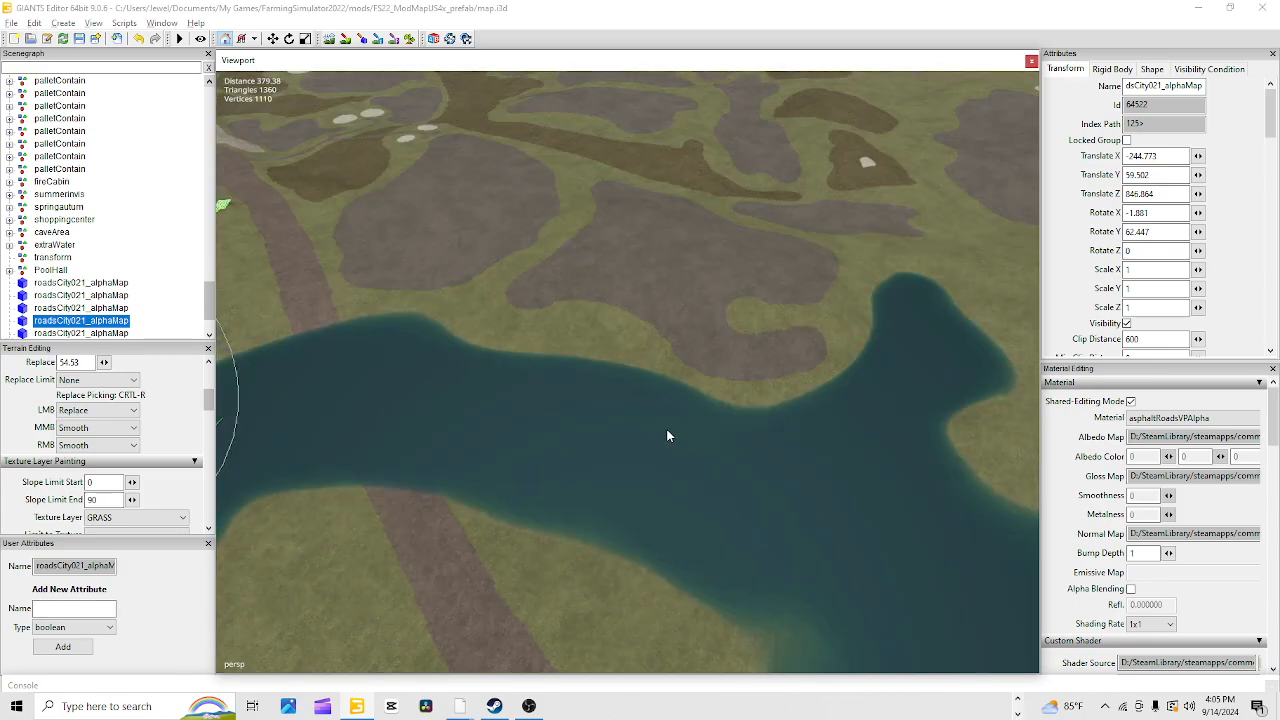
# Level the crest of the dirt road north of the river to the sampled height 66.637 and smooth its steep edges into the surrounding ground
pyautogui.keyDown('alt'); pyautogui.moveTo(666, 434); pyautogui.dragTo(1250, 352); pyautogui.keyUp('alt')
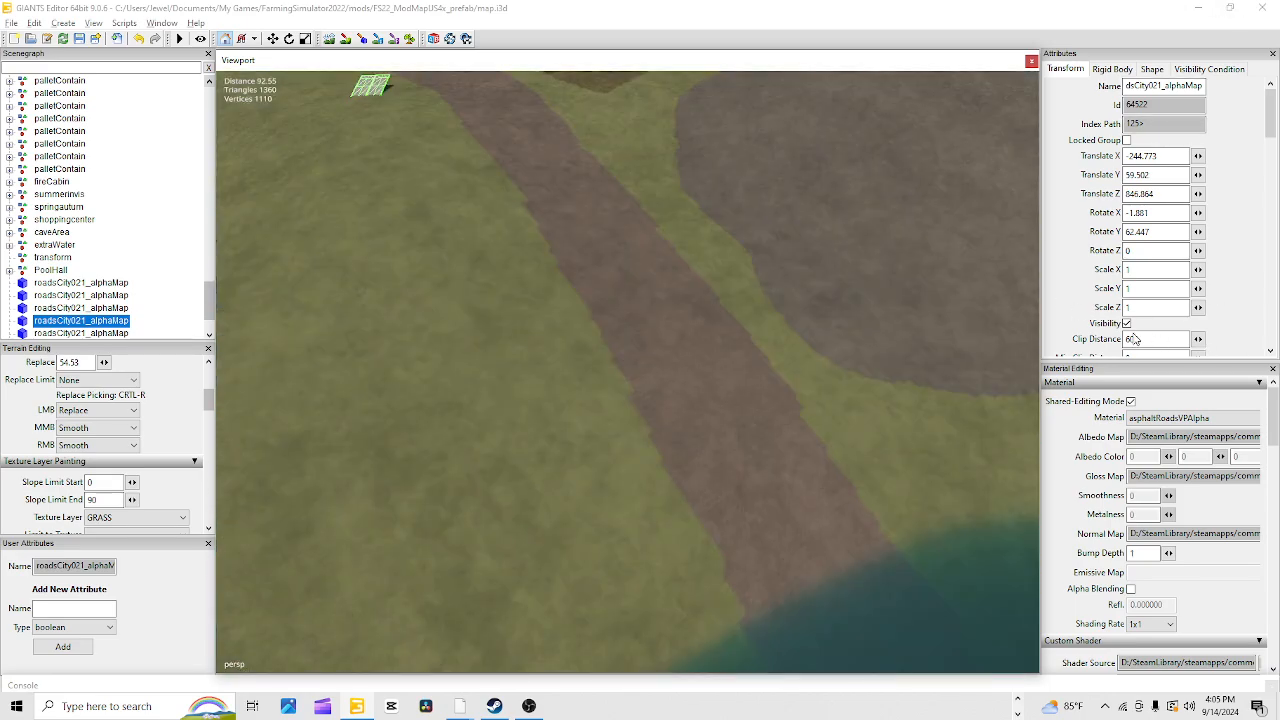
pyautogui.keyDown('alt'); pyautogui.moveTo(727, 443); pyautogui.dragTo(750, 295); pyautogui.keyUp('alt')
pyautogui.keyDown('alt'); pyautogui.moveTo(785, 382); pyautogui.dragTo(702, 555); pyautogui.keyUp('alt')
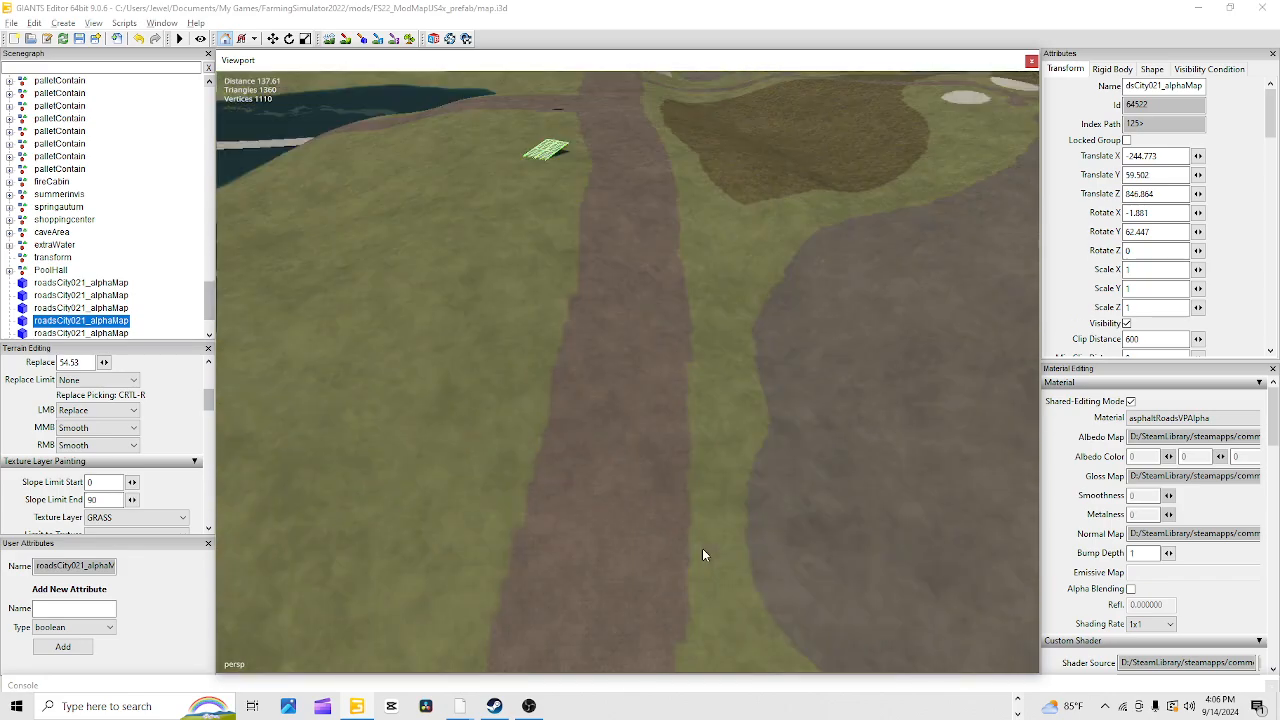
pyautogui.click(329, 39)
pyautogui.scroll(3, 634, 171)
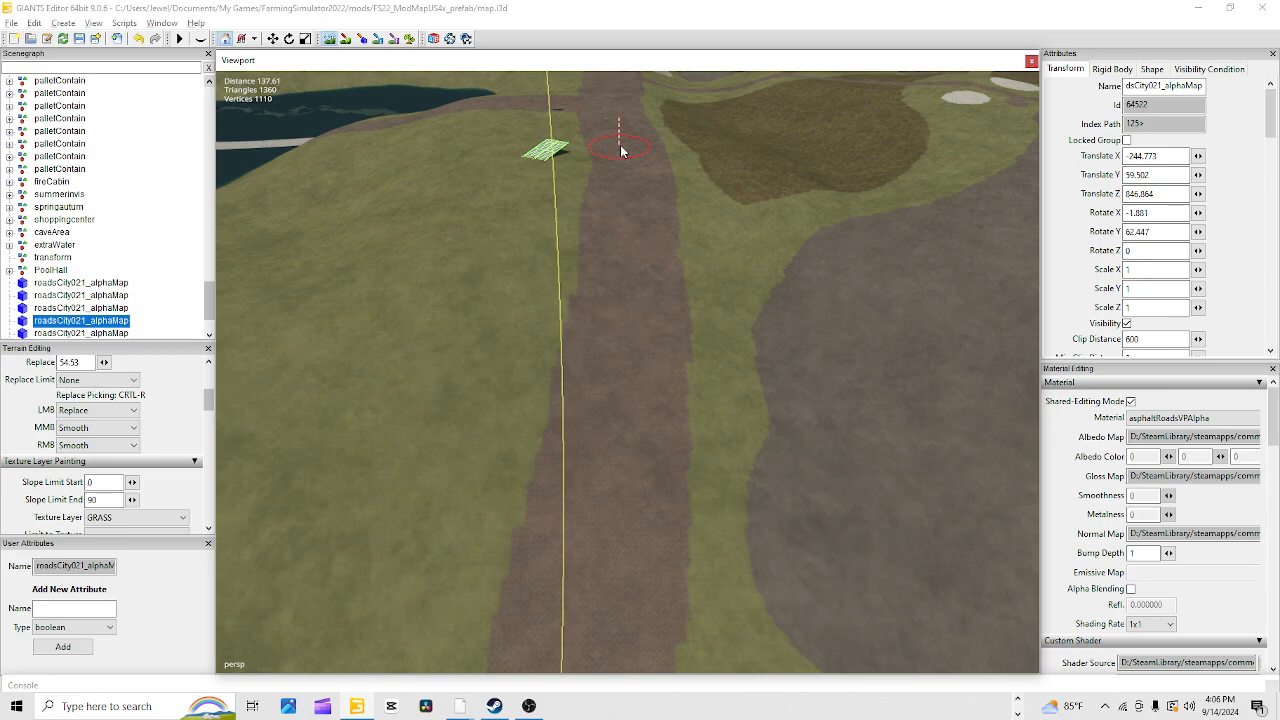
pyautogui.hotkey('ctrl', 'r')
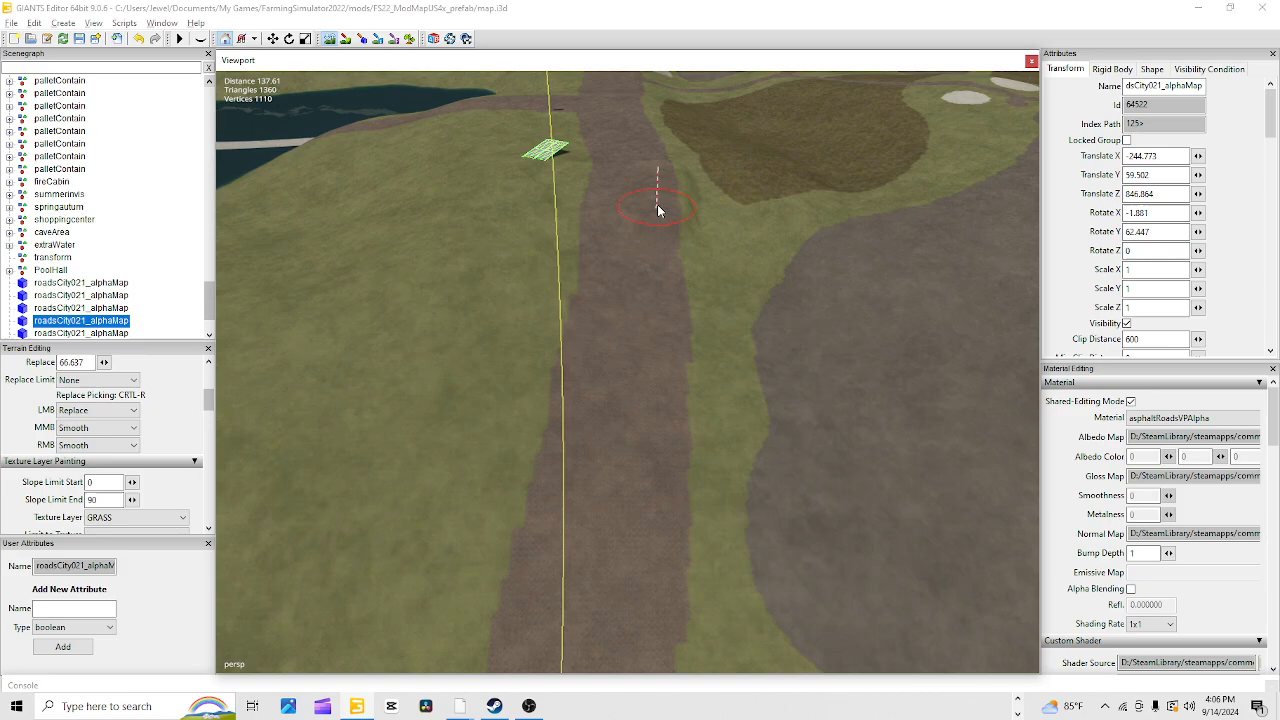
pyautogui.moveTo(658, 210)
pyautogui.mouseDown()
pyautogui.moveTo(665, 226)
pyautogui.moveTo(629, 236)
pyautogui.mouseUp()
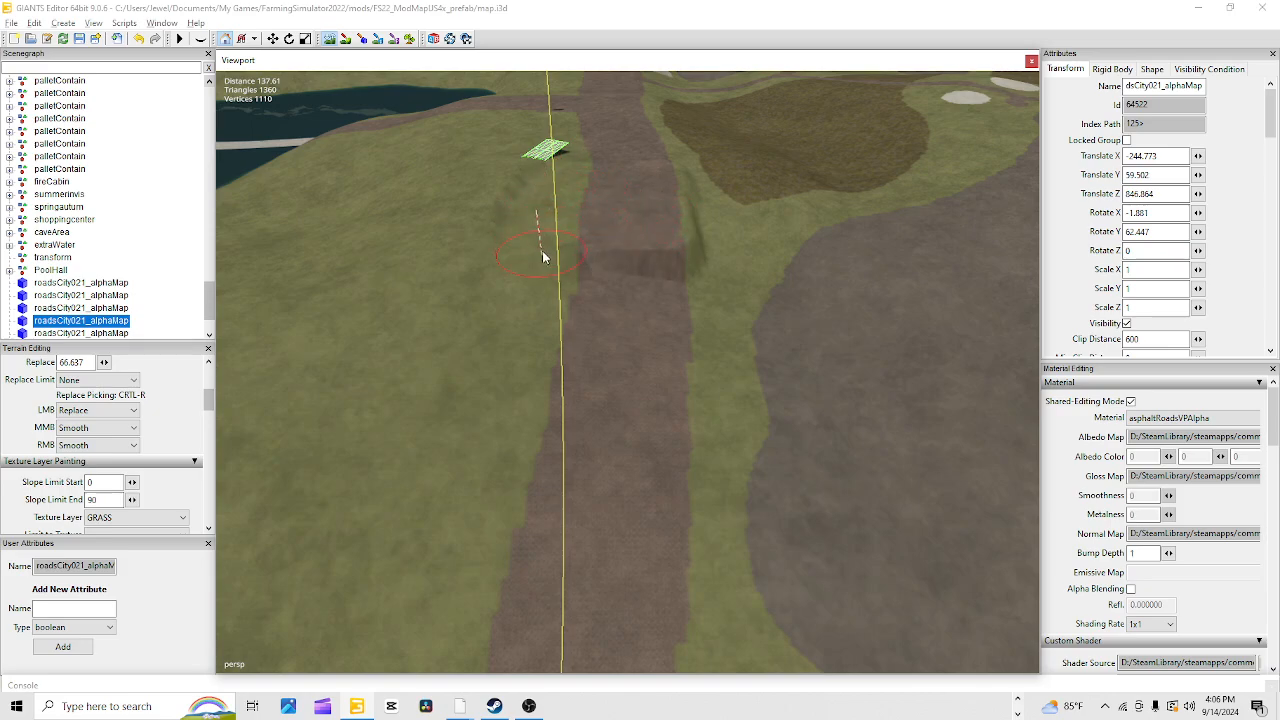
pyautogui.moveTo(543, 258)
pyautogui.mouseDown()
pyautogui.moveTo(669, 257)
pyautogui.moveTo(674, 194)
pyautogui.moveTo(686, 251)
pyautogui.moveTo(679, 215)
pyautogui.mouseUp()
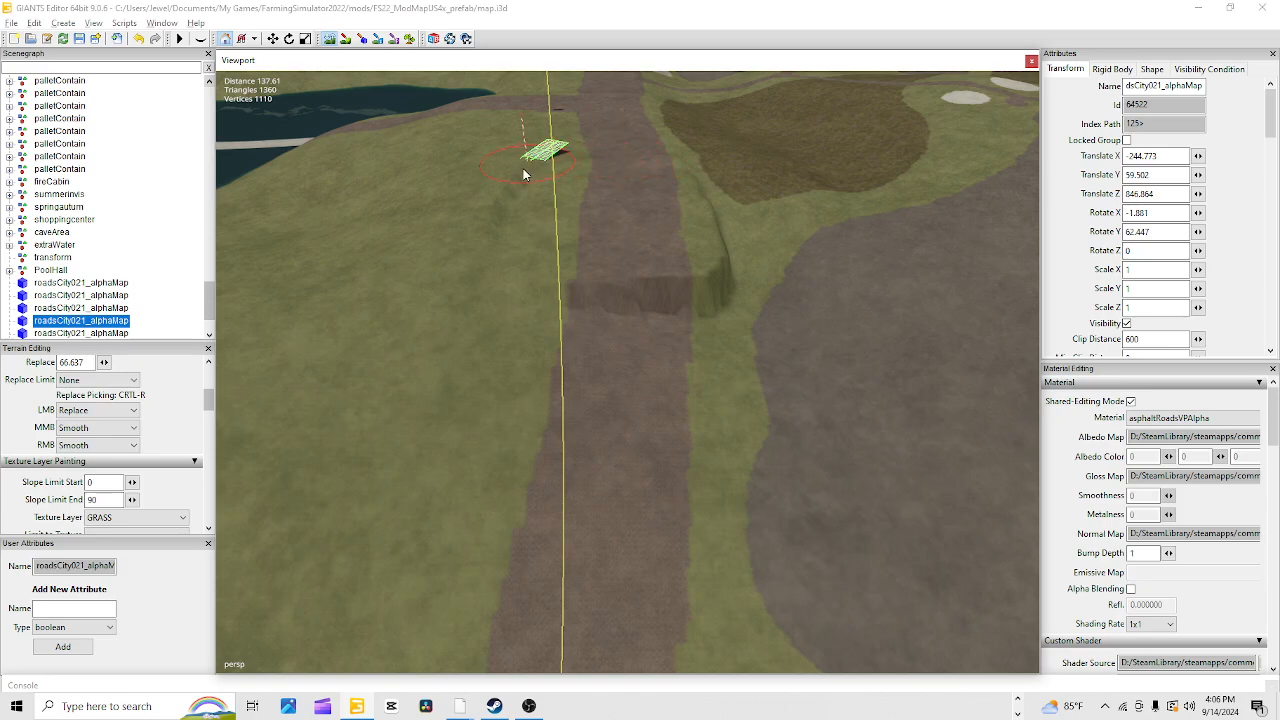
pyautogui.moveTo(524, 307); pyautogui.dragTo(718, 304)
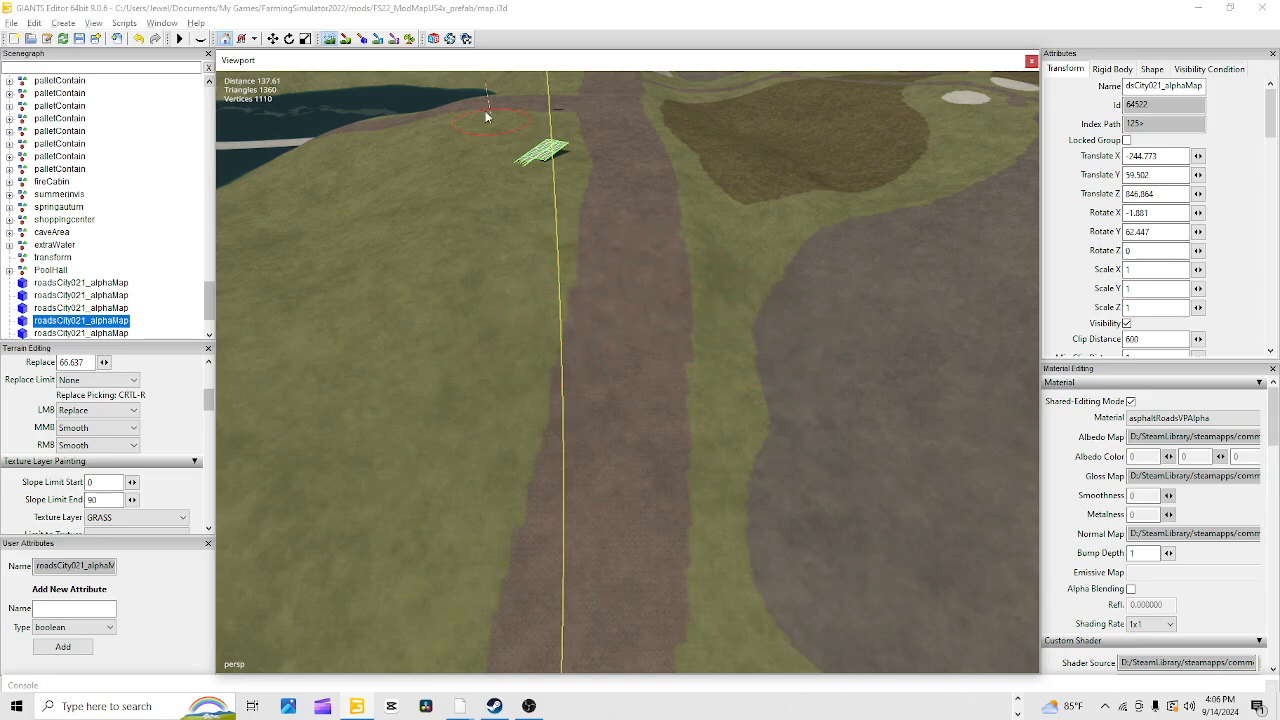
pyautogui.click(335, 44)
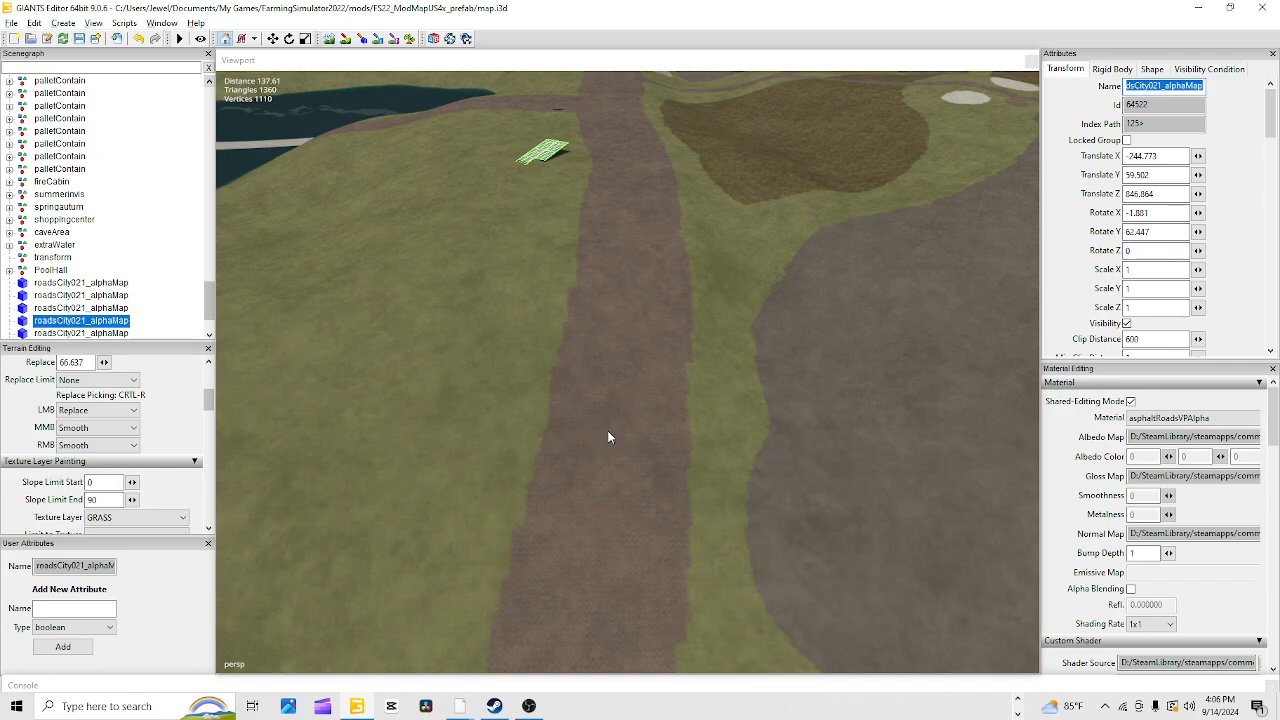
# Inspect the leveled crest of the dirt road at ground level, looking toward the factory buildings
pyautogui.keyDown('alt'); pyautogui.moveTo(607, 430); pyautogui.dragTo(947, 484, button='right'); pyautogui.keyUp('alt')
pyautogui.scroll(5, 842, 527)
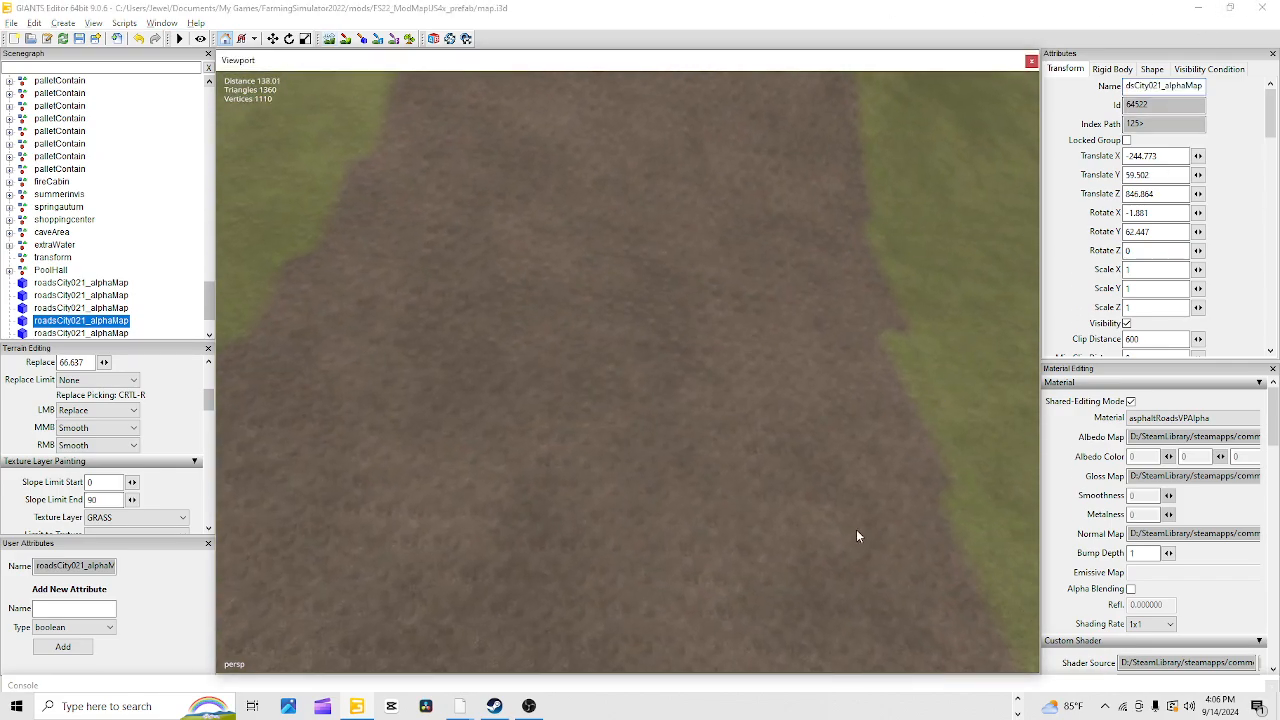
pyautogui.keyDown('alt'); pyautogui.moveTo(856, 529); pyautogui.dragTo(851, 433); pyautogui.keyUp('alt')
pyautogui.keyDown('alt'); pyautogui.moveTo(851, 433); pyautogui.dragTo(710, 439, button='right'); pyautogui.keyUp('alt')
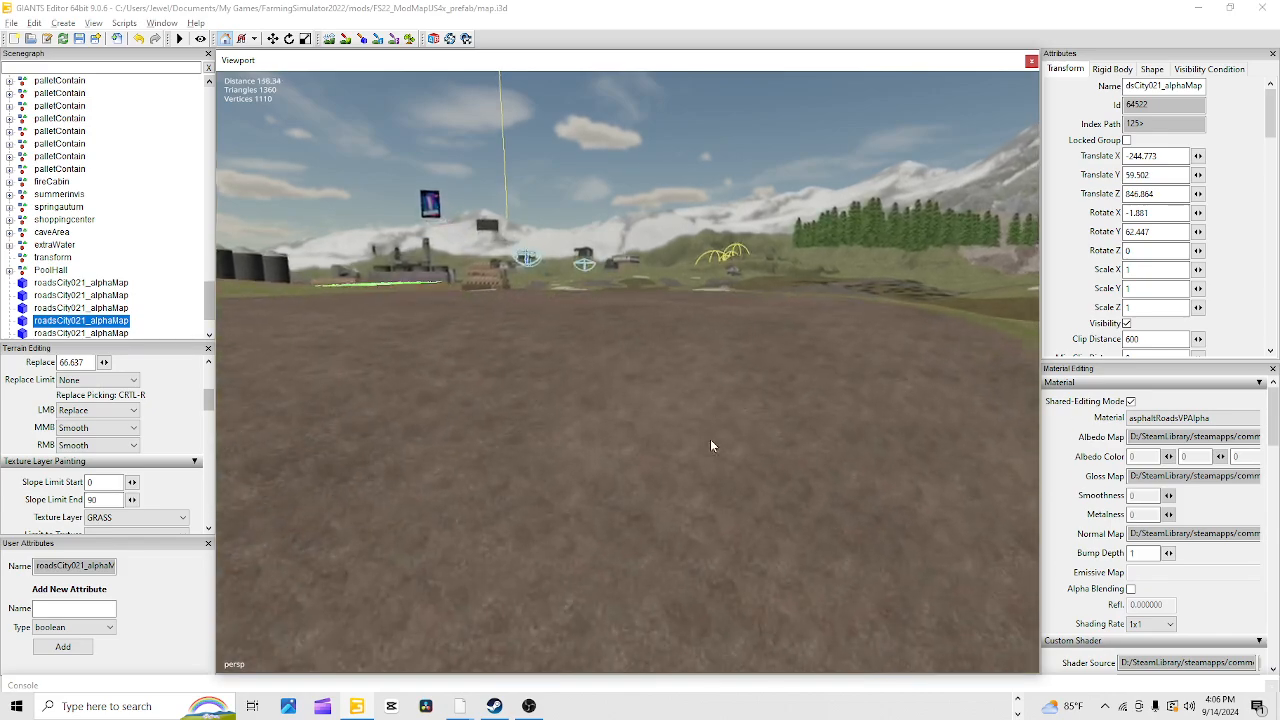
pyautogui.keyDown('alt'); pyautogui.moveTo(710, 439); pyautogui.dragTo(637, 593); pyautogui.keyUp('alt')
pyautogui.keyDown('alt'); pyautogui.moveTo(637, 593); pyautogui.dragTo(945, 282, button='right'); pyautogui.keyUp('alt')
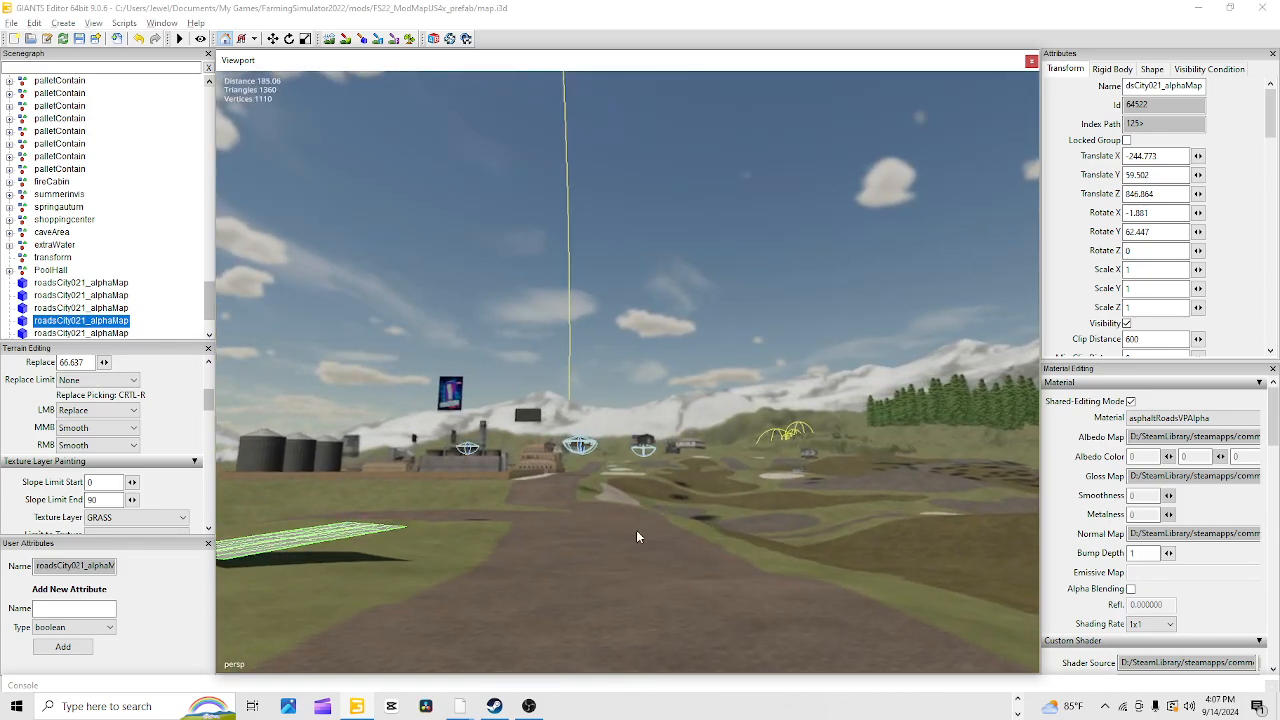
pyautogui.keyDown('alt'); pyautogui.moveTo(636, 530); pyautogui.dragTo(634, 588); pyautogui.keyUp('alt')
pyautogui.keyDown('alt'); pyautogui.moveTo(634, 588); pyautogui.dragTo(635, 293, button='right'); pyautogui.keyUp('alt')
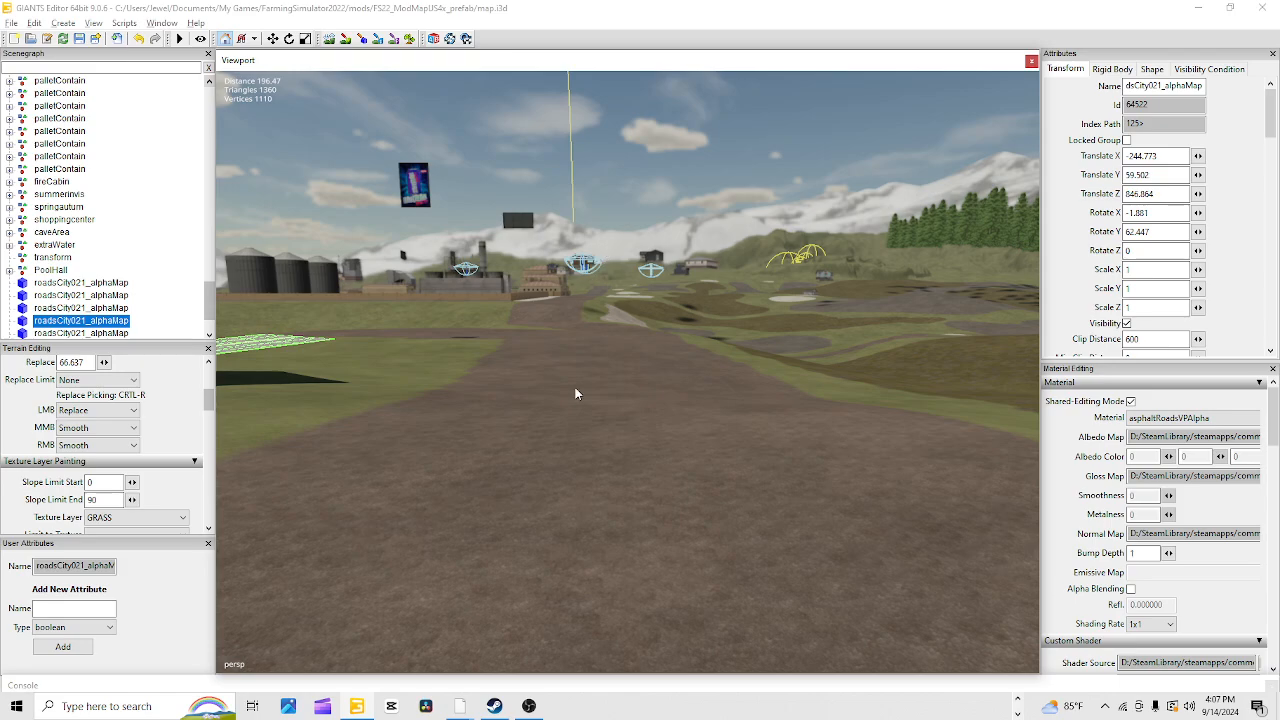
pyautogui.keyDown('alt'); pyautogui.moveTo(576, 394); pyautogui.dragTo(571, 543, button='right'); pyautogui.keyUp('alt')
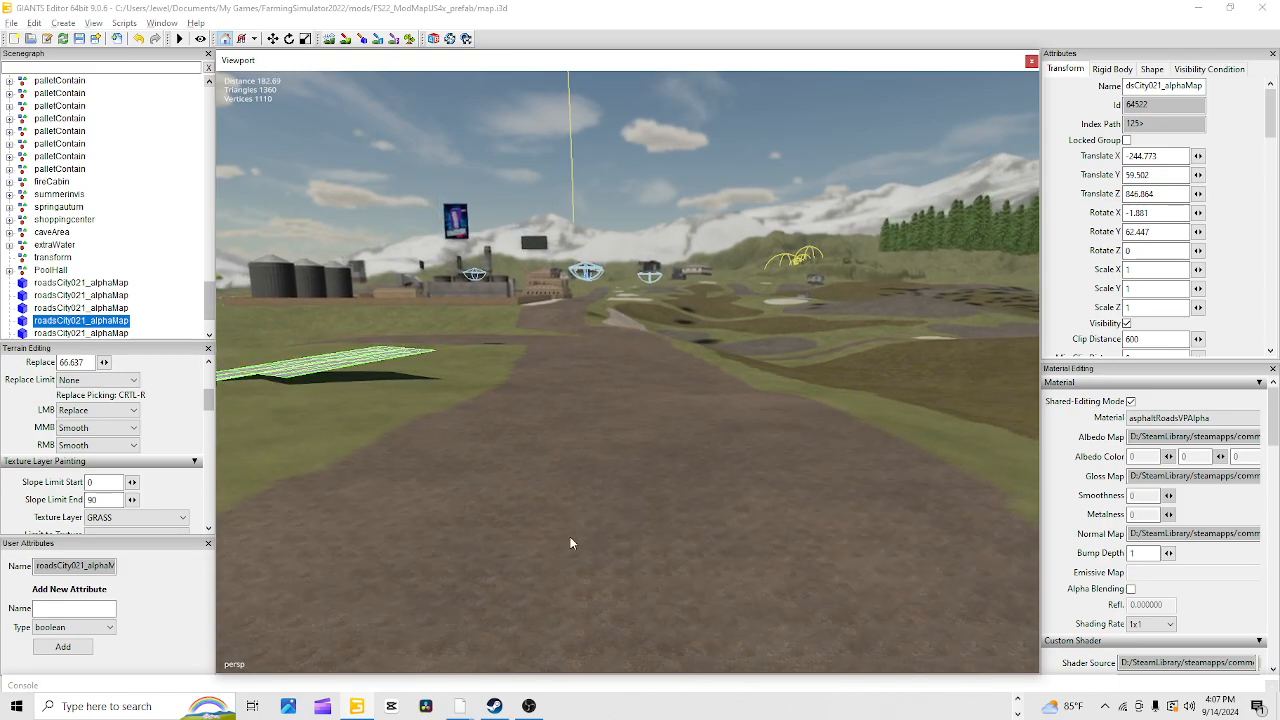
pyautogui.click(329, 39)
pyautogui.click(329, 40)
pyautogui.scroll(-5, 654, 326)
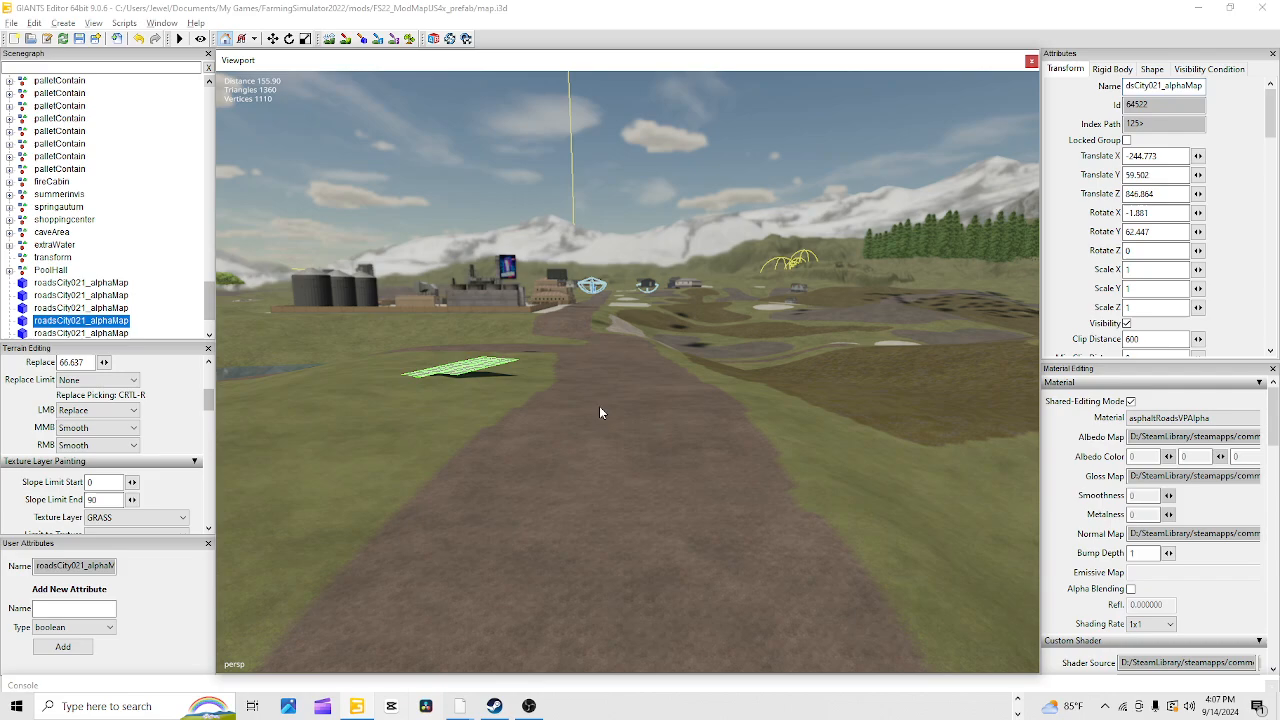
# Sculpt and smooth the dirt road's slope below the crest and its grass shoulders, sampling 55.941 as the replace height
pyautogui.keyDown('alt'); pyautogui.moveTo(625, 460); pyautogui.dragTo(642, 594); pyautogui.keyUp('alt')
pyautogui.scroll(4, 642, 594)
pyautogui.keyDown('alt'); pyautogui.moveTo(706, 422); pyautogui.dragTo(759, 315); pyautogui.keyUp('alt')
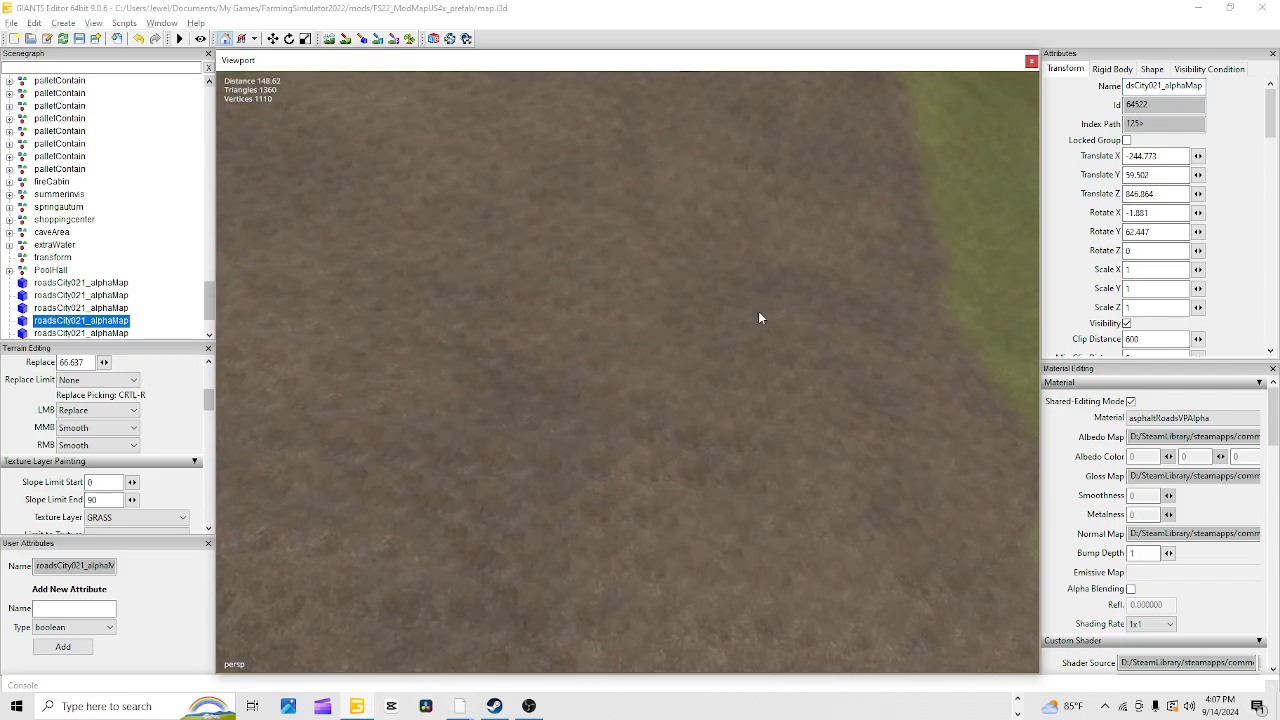
pyautogui.keyDown('alt'); pyautogui.moveTo(702, 357); pyautogui.dragTo(687, 364); pyautogui.keyUp('alt')
pyautogui.scroll(-3, 510, 659)
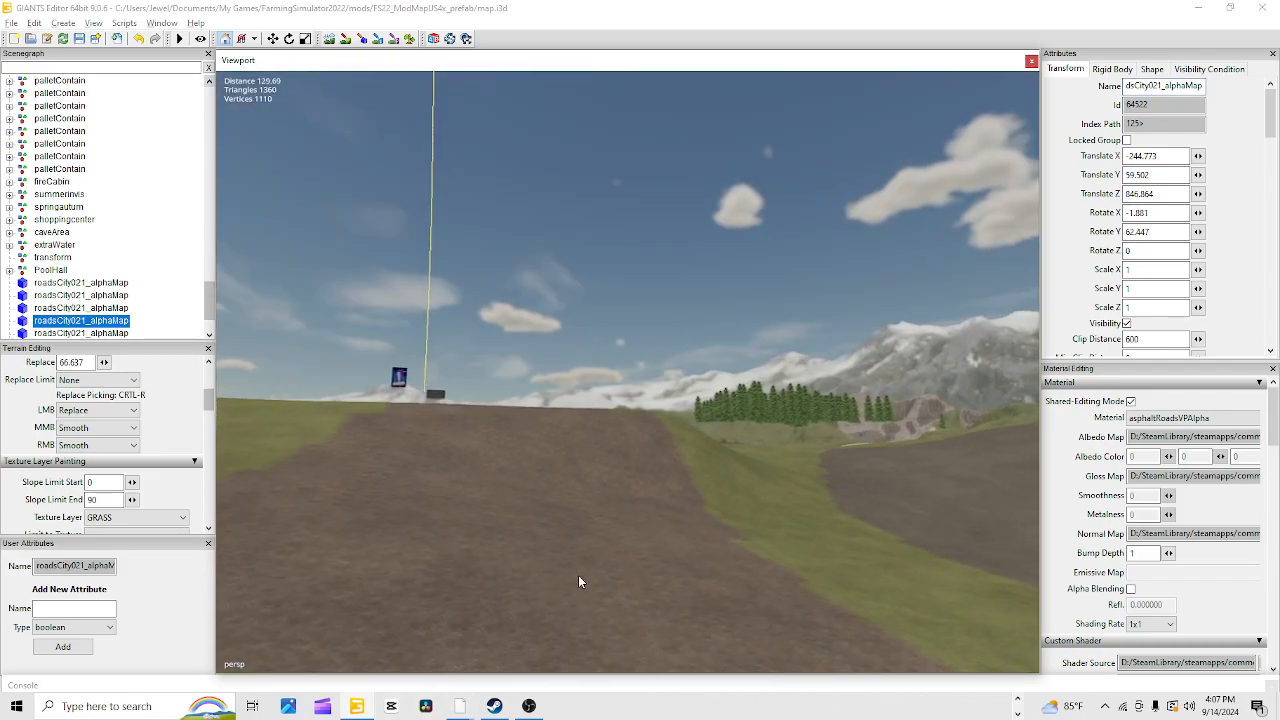
pyautogui.keyDown('alt'); pyautogui.moveTo(578, 576); pyautogui.dragTo(571, 606); pyautogui.keyUp('alt')
pyautogui.scroll(-3, 370, 536)
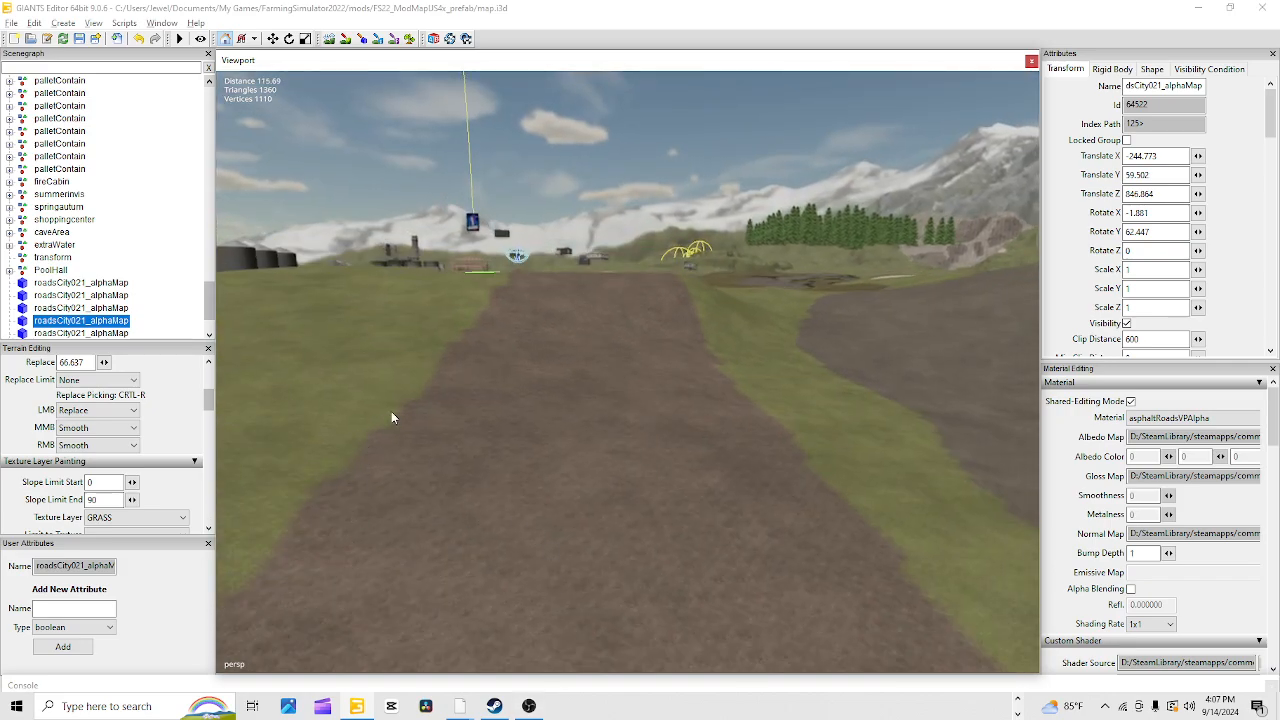
pyautogui.click(330, 38)
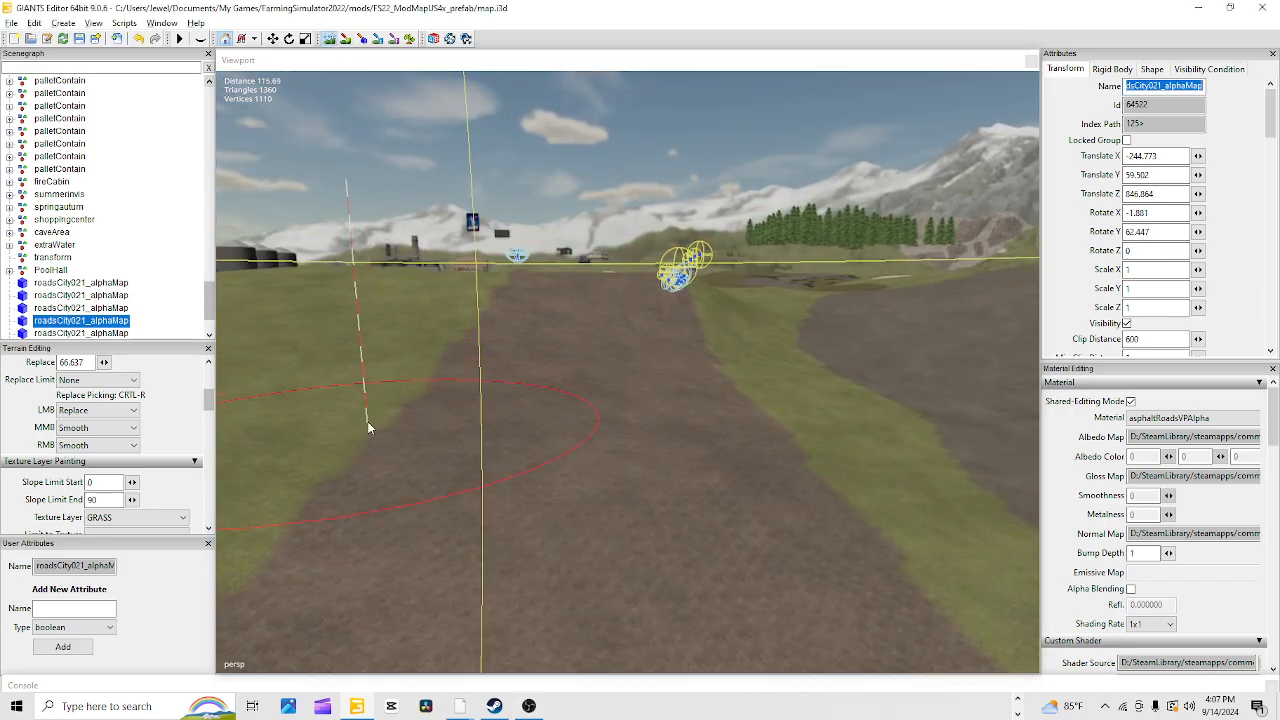
pyautogui.moveTo(409, 443)
pyautogui.mouseDown()
pyautogui.moveTo(612, 418)
pyautogui.moveTo(665, 382)
pyautogui.moveTo(677, 431)
pyautogui.moveTo(699, 431)
pyautogui.moveTo(693, 402)
pyautogui.moveTo(558, 366)
pyautogui.moveTo(504, 361)
pyautogui.moveTo(503, 394)
pyautogui.moveTo(603, 380)
pyautogui.moveTo(469, 374)
pyautogui.moveTo(462, 318)
pyautogui.moveTo(383, 331)
pyautogui.moveTo(251, 410)
pyautogui.moveTo(340, 386)
pyautogui.mouseUp()
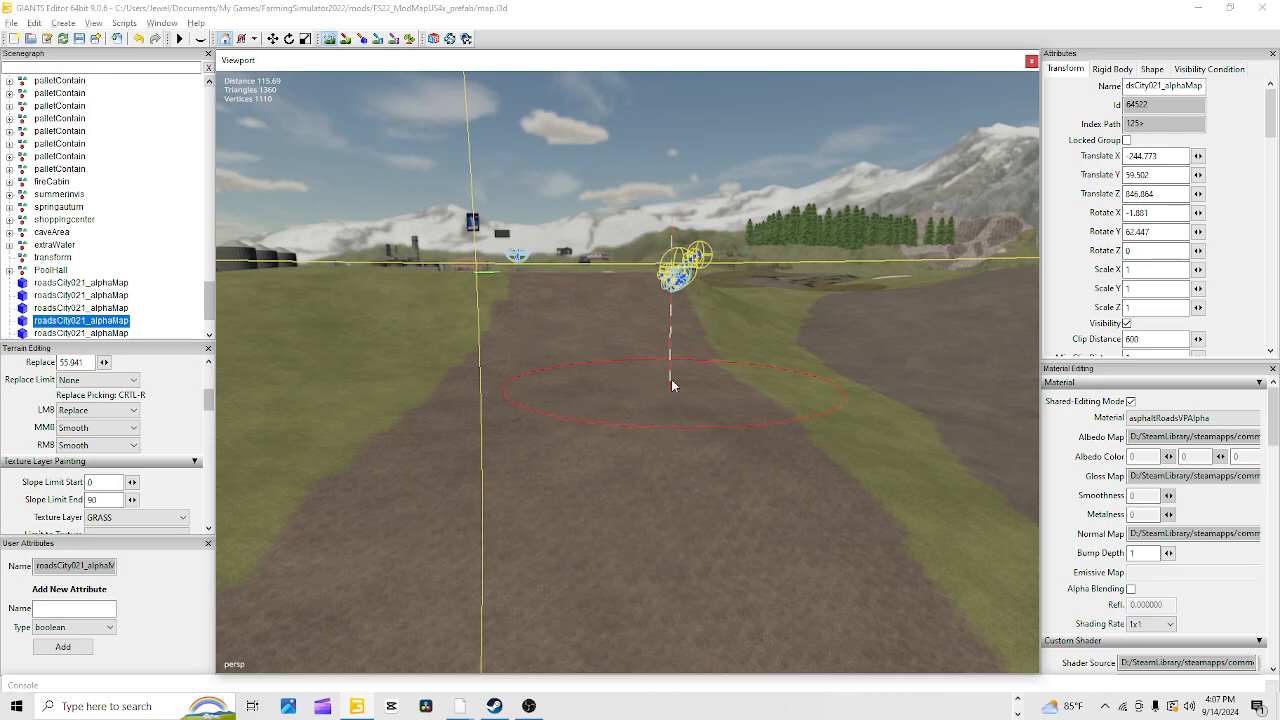
pyautogui.click(332, 41)
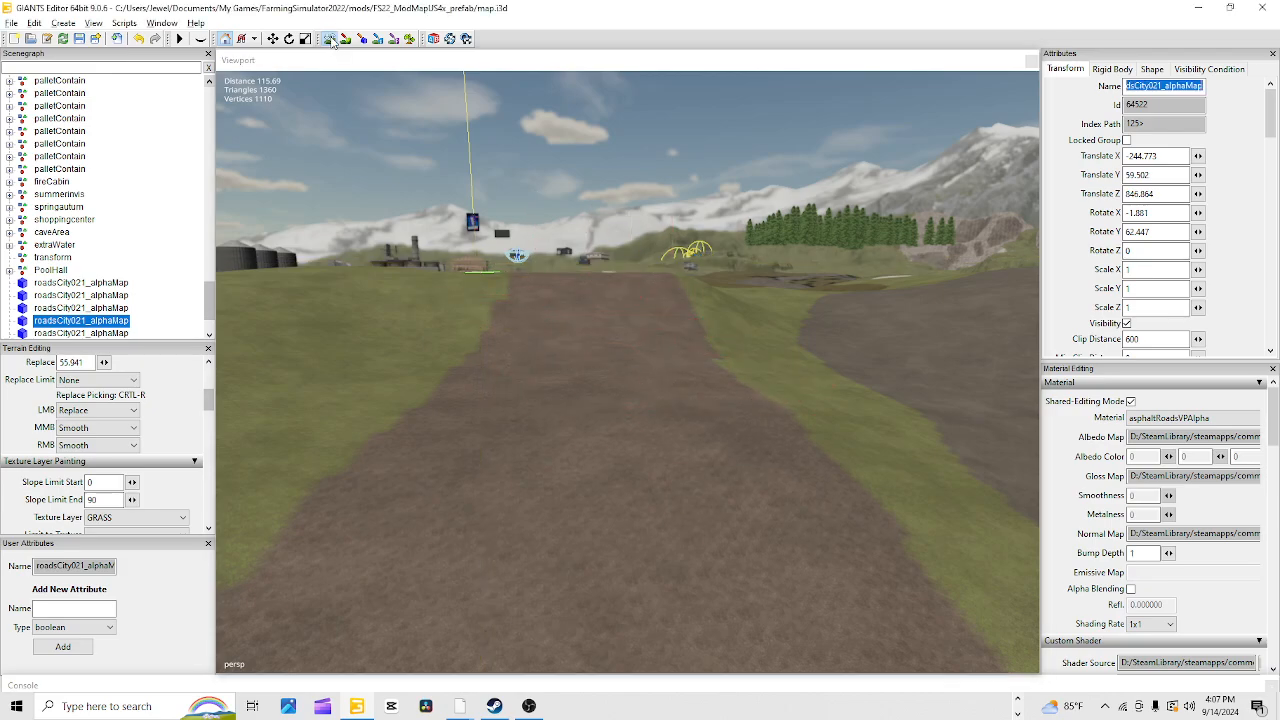
# Inspect the smoothed slope of the dirt road and the view over its crest
pyautogui.keyDown('alt'); pyautogui.moveTo(558, 538); pyautogui.dragTo(833, 209, button='right'); pyautogui.keyUp('alt')
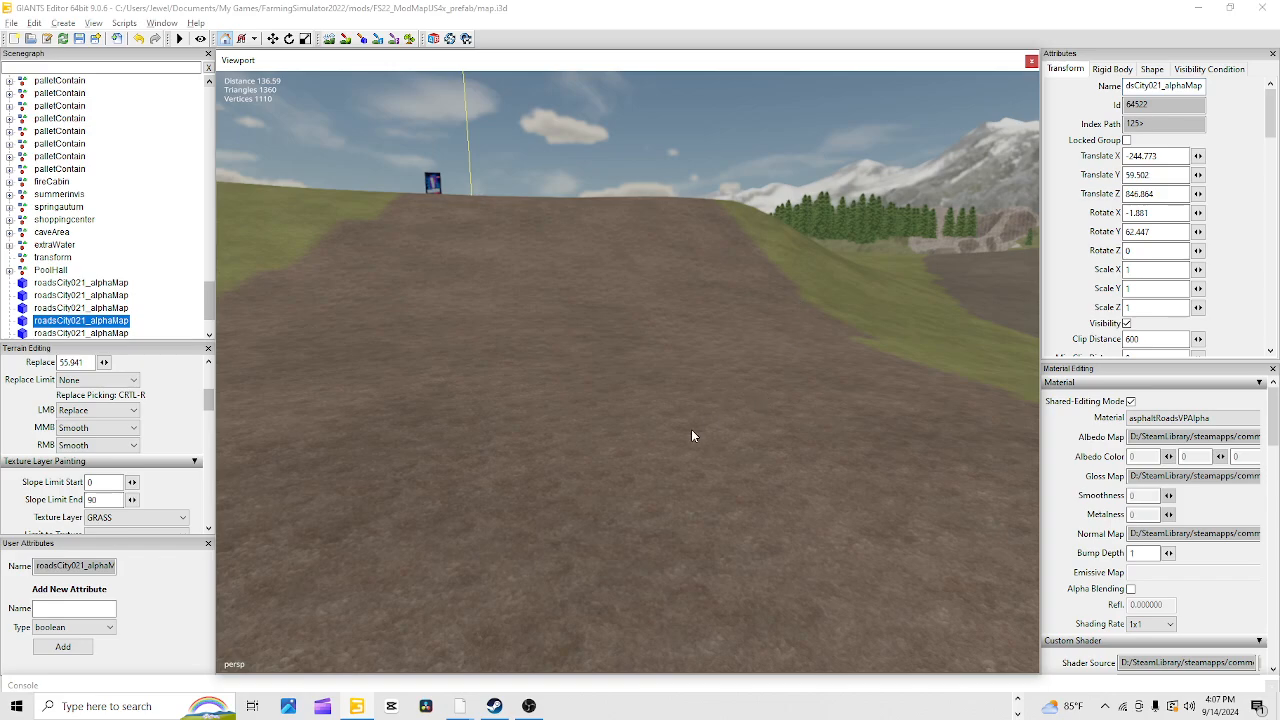
pyautogui.keyDown('alt'); pyautogui.moveTo(691, 429); pyautogui.dragTo(615, 290); pyautogui.keyUp('alt')
pyautogui.keyDown('alt'); pyautogui.moveTo(579, 537); pyautogui.dragTo(789, 420, button='right'); pyautogui.keyUp('alt')
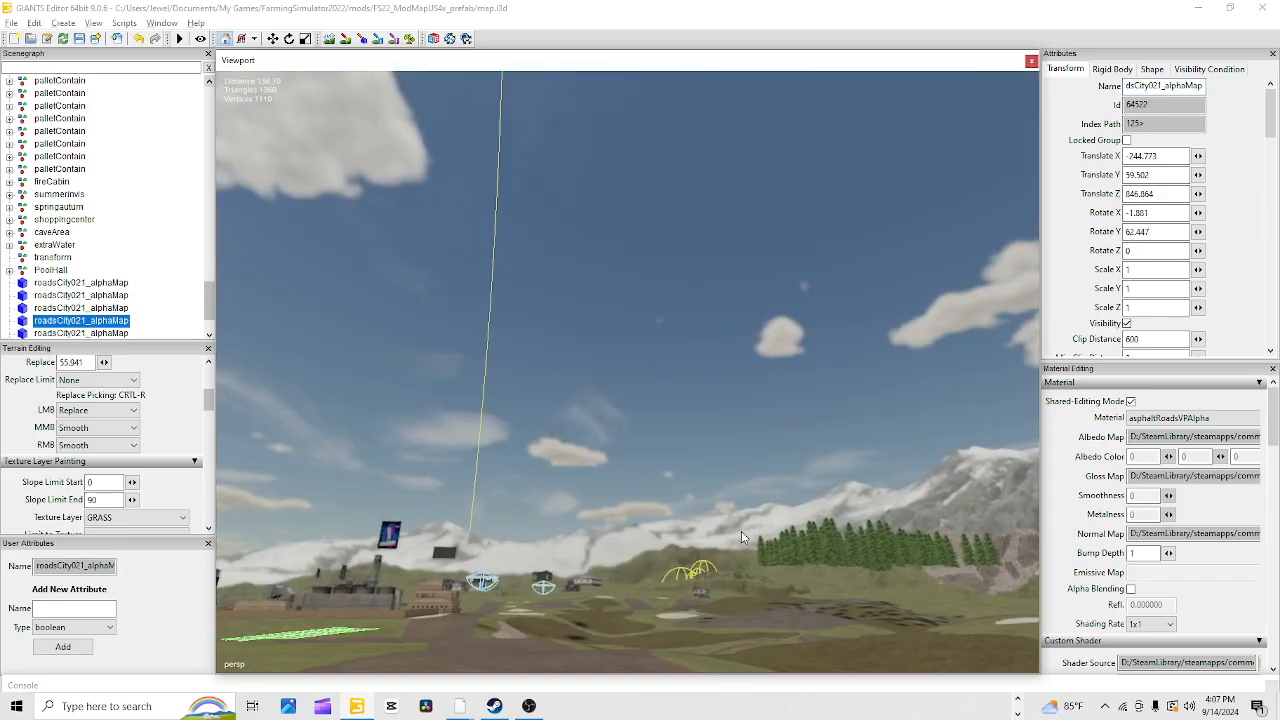
pyautogui.keyDown('alt'); pyautogui.moveTo(741, 532); pyautogui.dragTo(700, 521); pyautogui.keyUp('alt')
pyautogui.keyDown('alt'); pyautogui.moveTo(698, 521); pyautogui.dragTo(832, 366, button='right'); pyautogui.keyUp('alt')
pyautogui.keyDown('alt'); pyautogui.moveTo(795, 381); pyautogui.dragTo(508, 670); pyautogui.keyUp('alt')
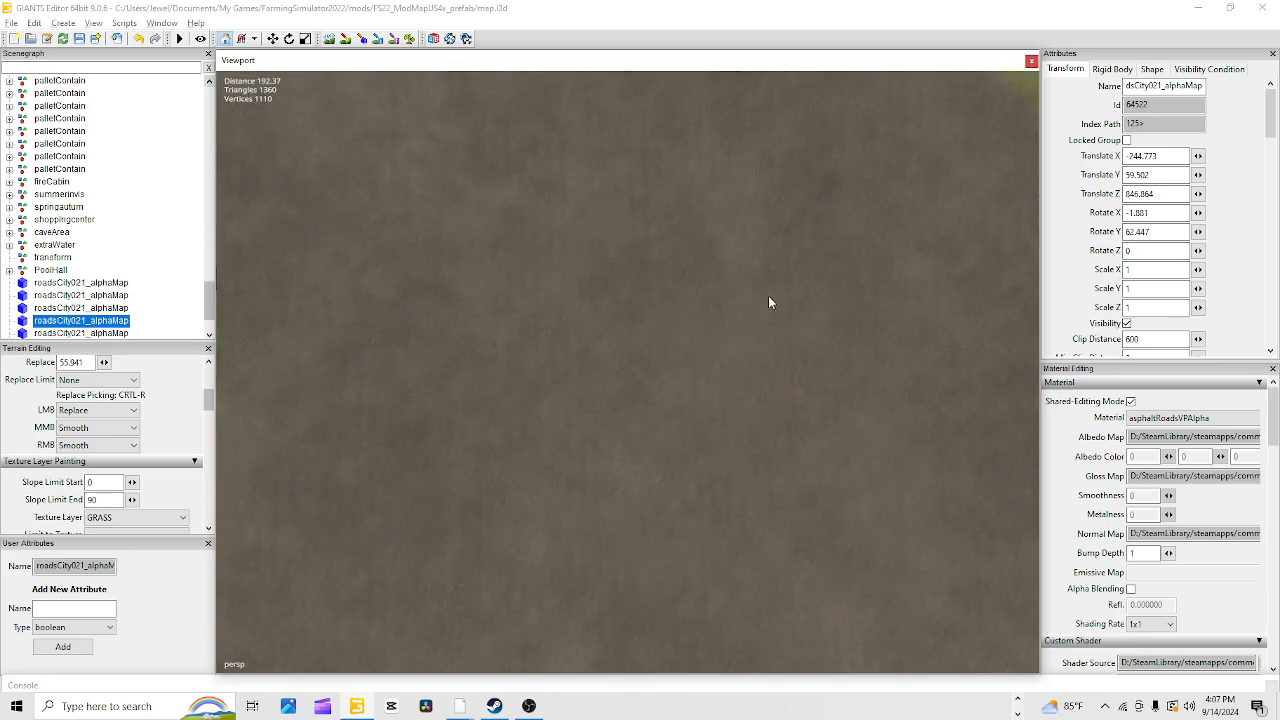
# Inspect the dirt road and its grass borders from above, along its length toward the factory buildings
pyautogui.keyDown('alt'); pyautogui.moveTo(768, 295); pyautogui.dragTo(777, 284); pyautogui.keyUp('alt')
pyautogui.keyDown('alt'); pyautogui.moveTo(789, 371); pyautogui.dragTo(666, 546, button='right'); pyautogui.keyUp('alt')
pyautogui.keyDown('alt'); pyautogui.moveTo(666, 546); pyautogui.dragTo(614, 437); pyautogui.keyUp('alt')
pyautogui.click(329, 38)
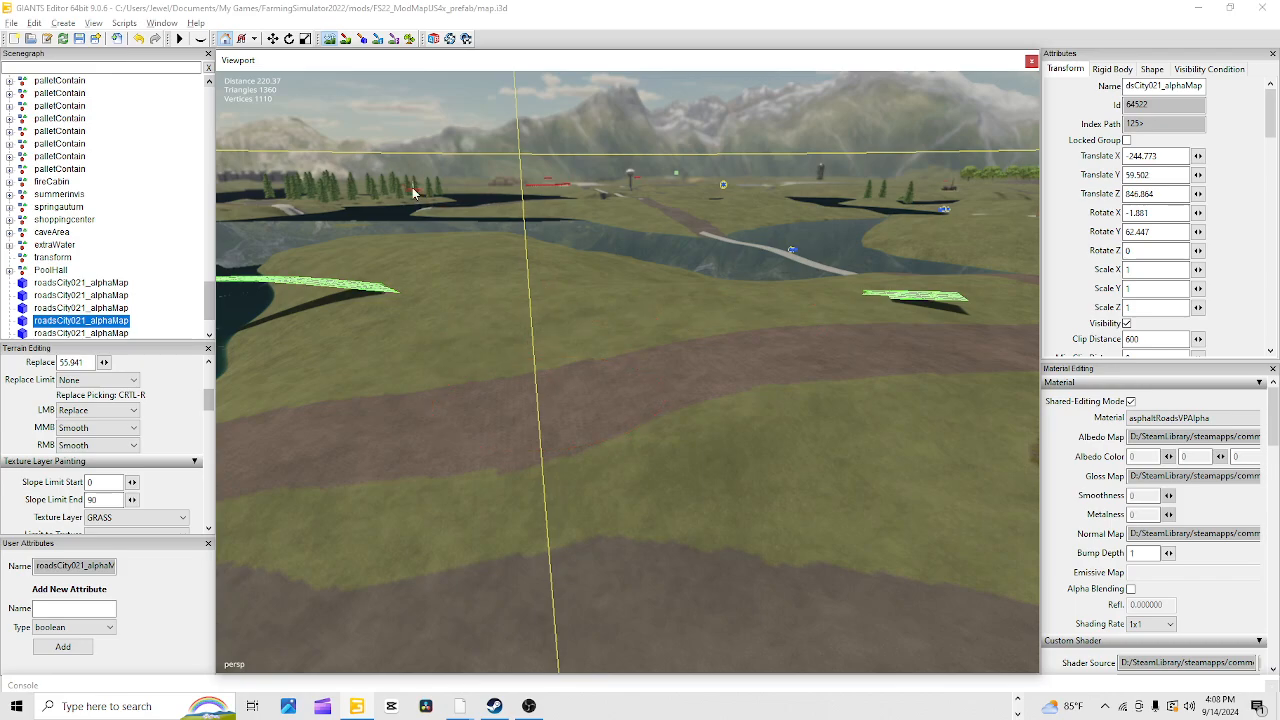
pyautogui.click(342, 42)
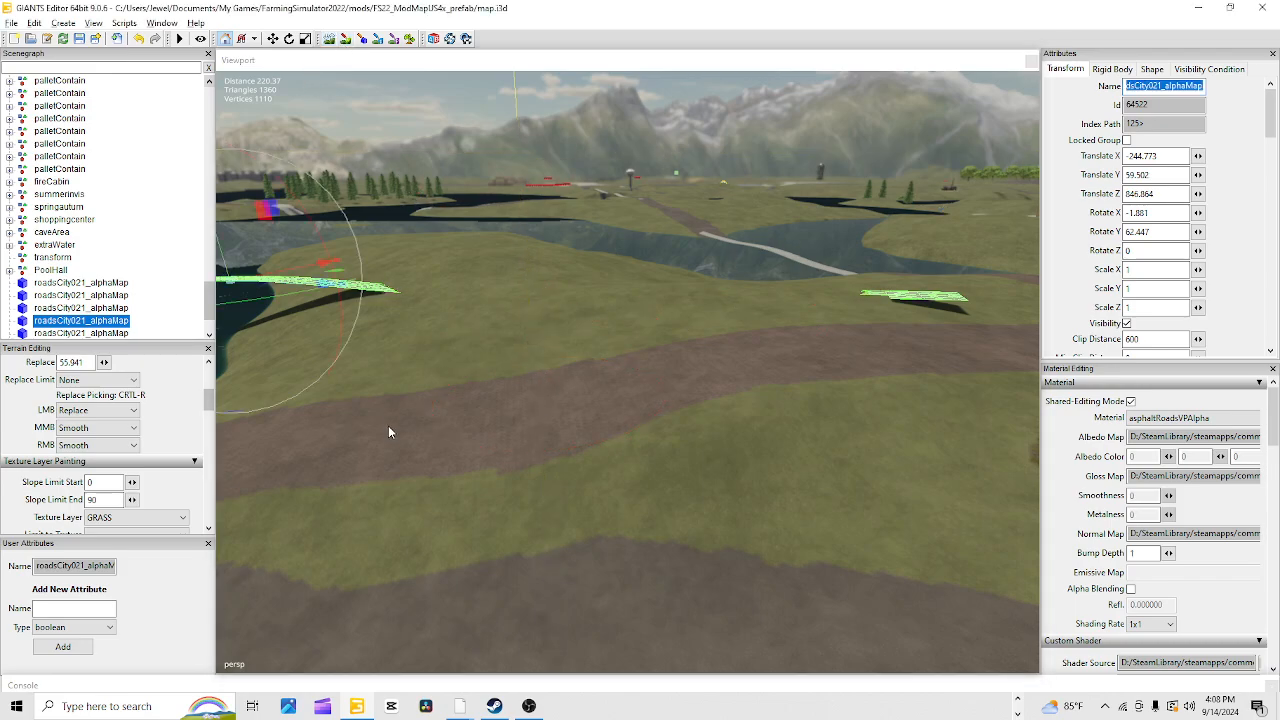
pyautogui.keyDown('alt'); pyautogui.moveTo(385, 496); pyautogui.dragTo(494, 532, button='right'); pyautogui.keyUp('alt')
pyautogui.keyDown('alt'); pyautogui.moveTo(679, 371); pyautogui.dragTo(451, 662, button='right'); pyautogui.keyUp('alt')
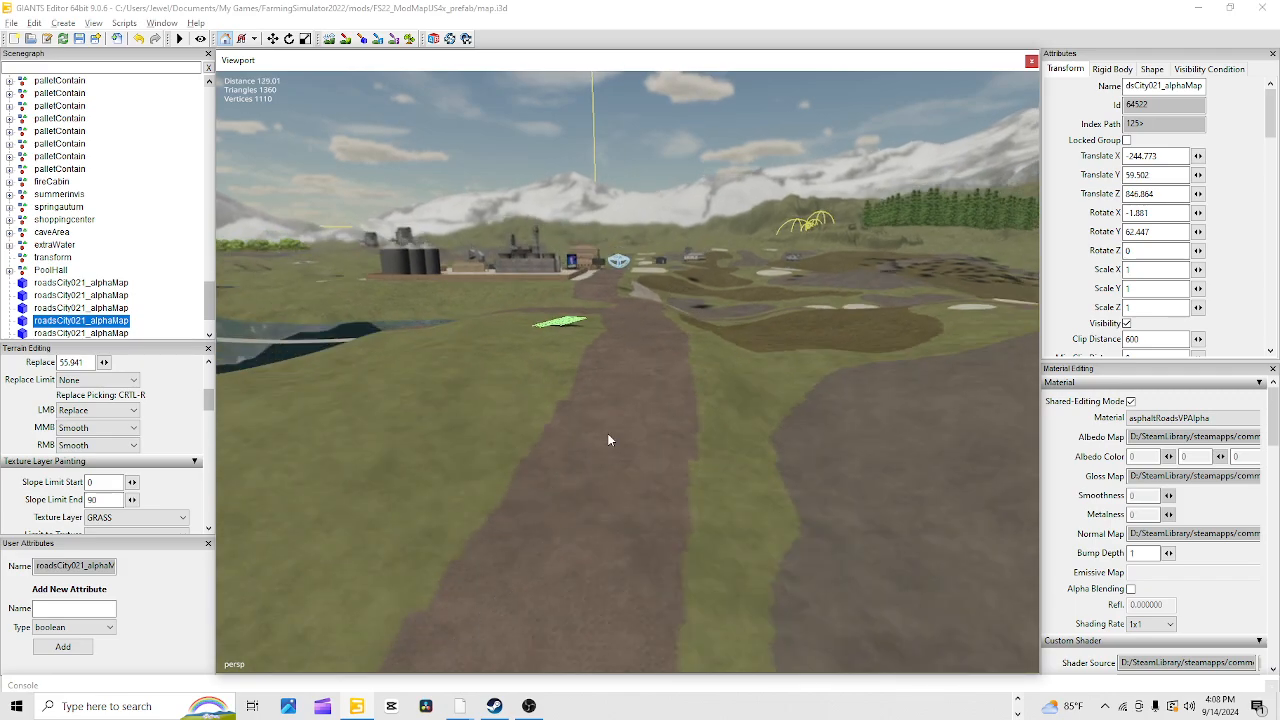
# Survey the river, its banks and the dirt fields from the selected bridge to the walled enclosure in the water
pyautogui.keyDown('alt'); pyautogui.moveTo(622, 491); pyautogui.dragTo(928, 494); pyautogui.keyUp('alt')
pyautogui.keyDown('alt'); pyautogui.moveTo(794, 390); pyautogui.dragTo(500, 420, button='right'); pyautogui.keyUp('alt')
pyautogui.keyDown('alt'); pyautogui.moveTo(743, 286); pyautogui.dragTo(383, 678, button='right'); pyautogui.keyUp('alt')
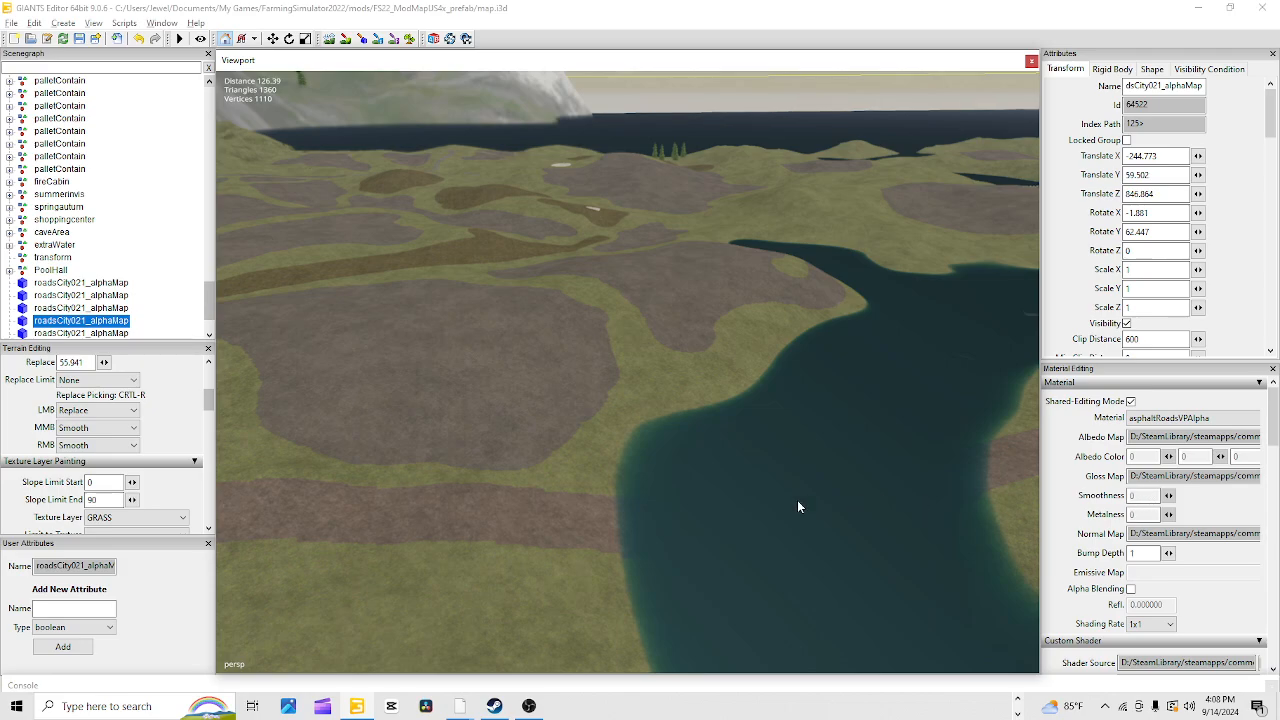
pyautogui.keyDown('alt'); pyautogui.moveTo(710, 520); pyautogui.dragTo(767, 219); pyautogui.keyUp('alt')
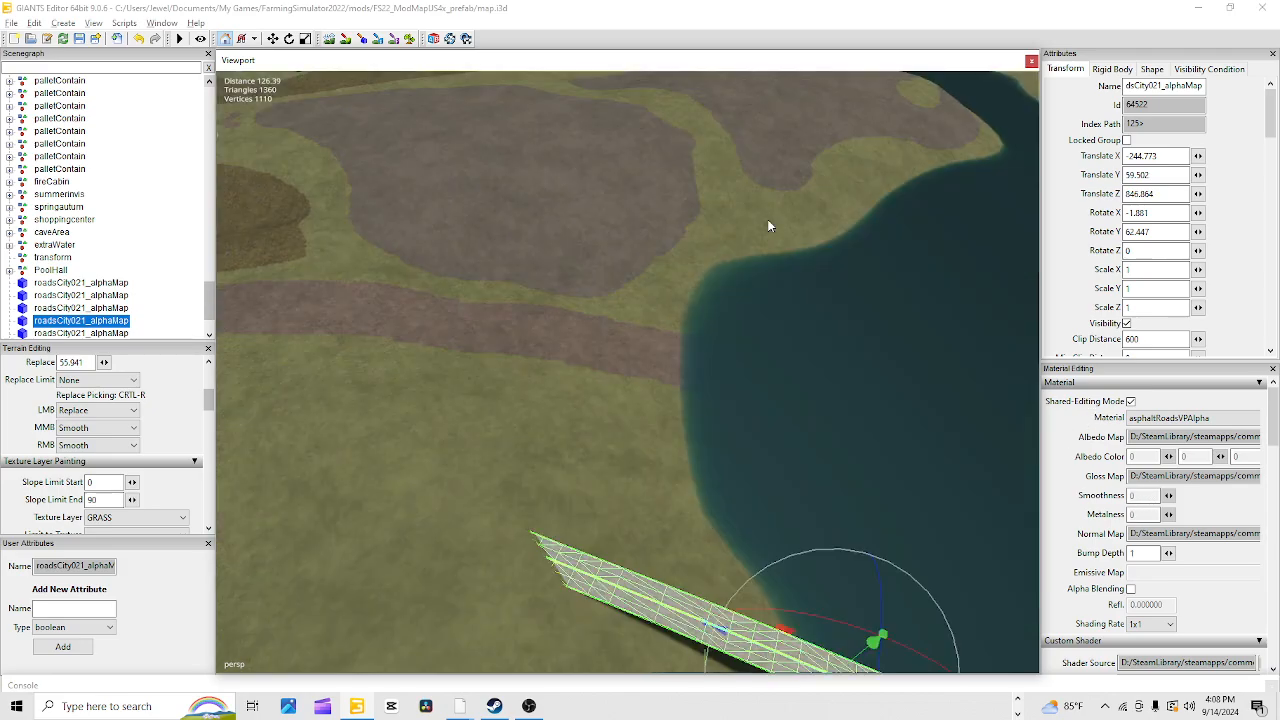
pyautogui.keyDown('alt'); pyautogui.moveTo(767, 219); pyautogui.dragTo(746, 354, button='right'); pyautogui.keyUp('alt')
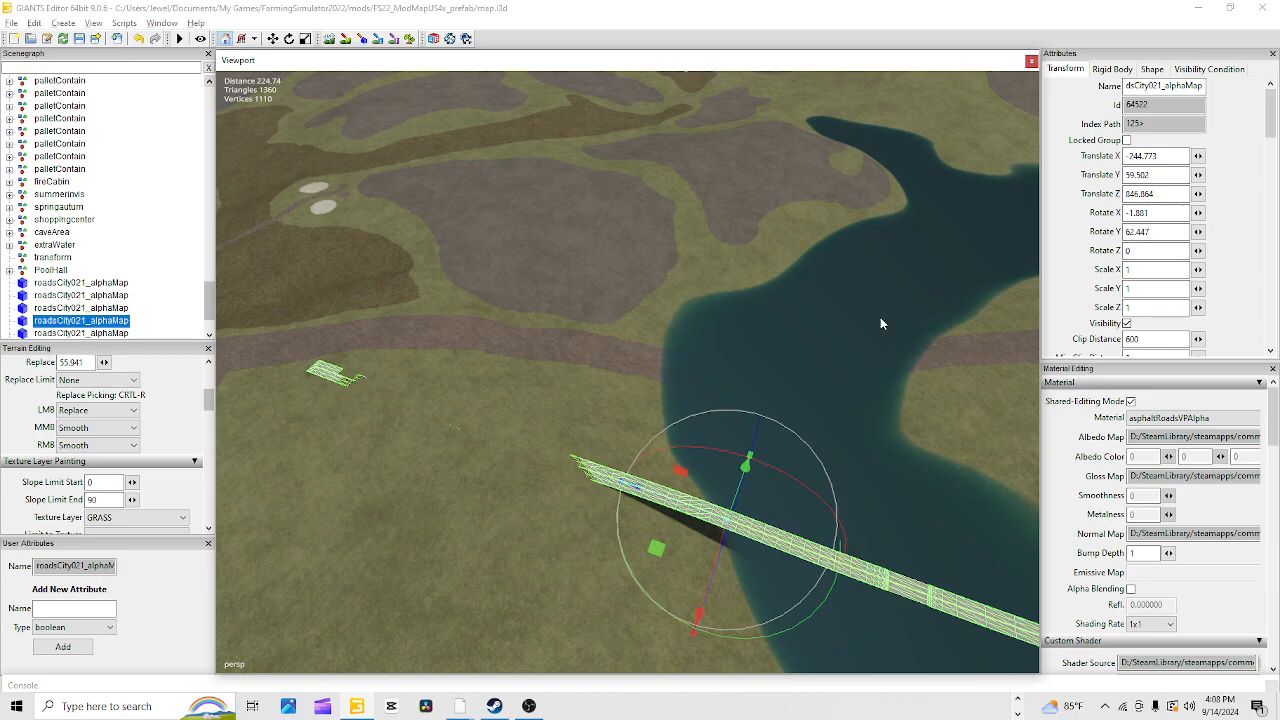
pyautogui.keyDown('alt'); pyautogui.moveTo(880, 317); pyautogui.dragTo(536, 512); pyautogui.keyUp('alt')
pyautogui.keyDown('alt'); pyautogui.moveTo(536, 512); pyautogui.dragTo(700, 340, button='right'); pyautogui.keyUp('alt')
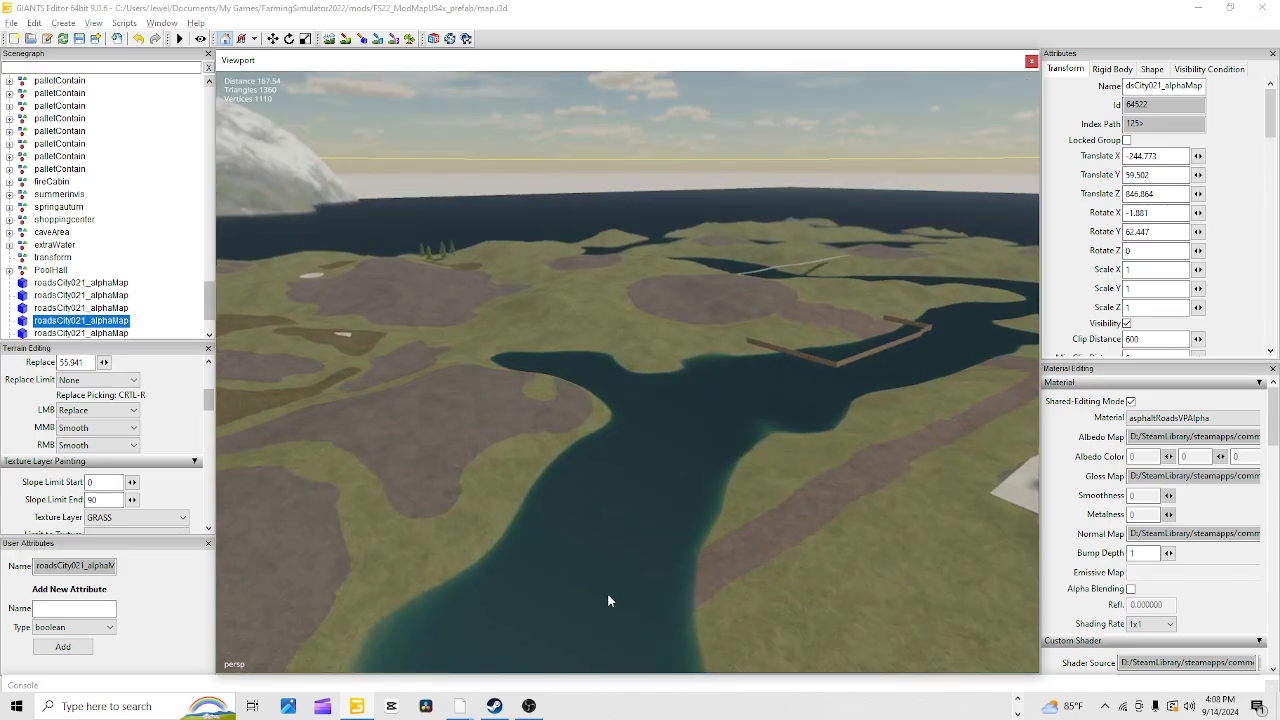
pyautogui.keyDown('alt'); pyautogui.moveTo(609, 600); pyautogui.dragTo(999, 357, button='right'); pyautogui.keyUp('alt')
pyautogui.keyDown('alt'); pyautogui.moveTo(664, 460); pyautogui.dragTo(584, 577); pyautogui.keyUp('alt')
pyautogui.keyDown('alt'); pyautogui.moveTo(584, 577); pyautogui.dragTo(1270, 12, button='right'); pyautogui.keyUp('alt')
pyautogui.keyDown('alt'); pyautogui.moveTo(706, 491); pyautogui.dragTo(736, 630); pyautogui.keyUp('alt')
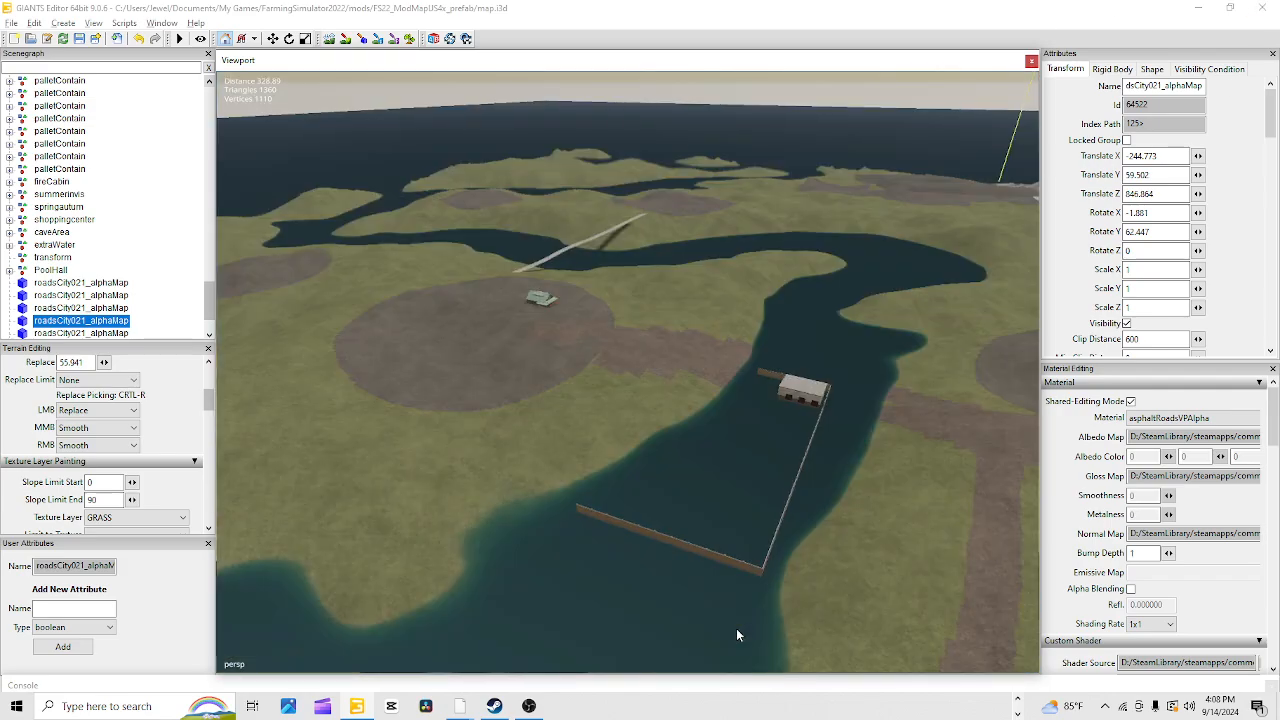
# Move the selected bridge away from the river near the dirt road, to about X -33.7 and Z 442.312, toward the far river arm
pyautogui.keyDown('alt'); pyautogui.moveTo(648, 613); pyautogui.dragTo(309, 591); pyautogui.keyUp('alt')
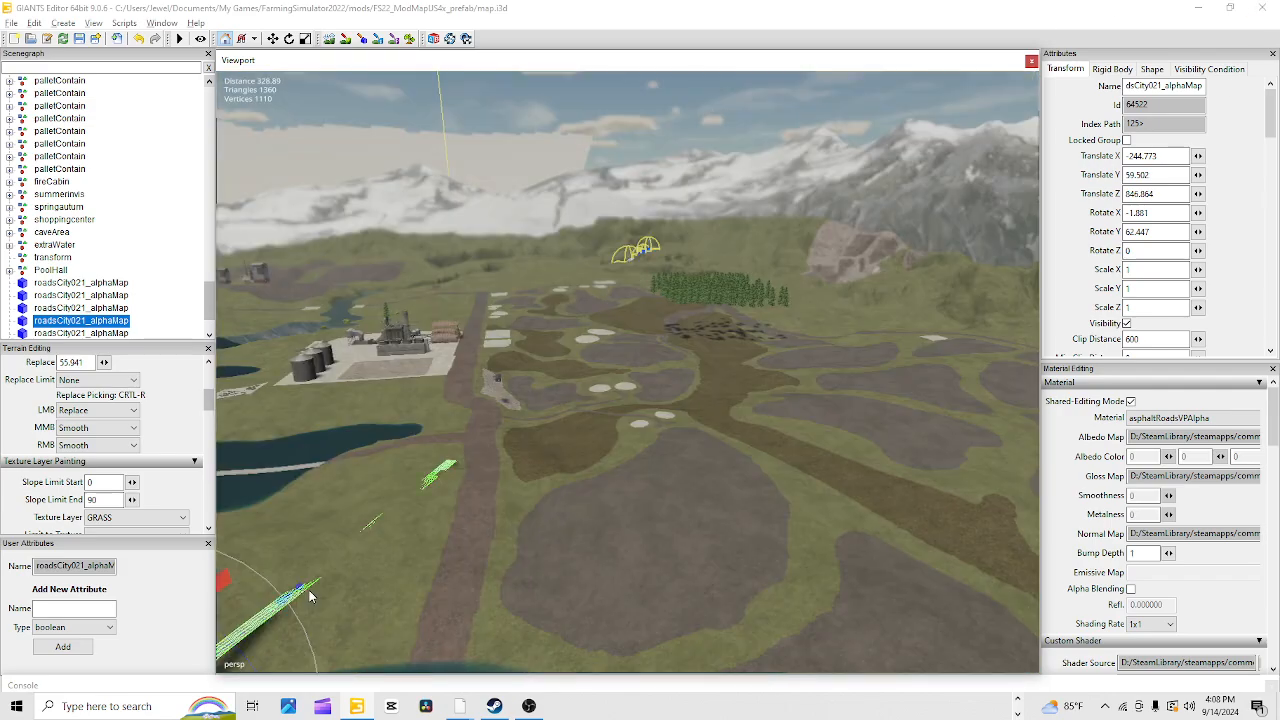
pyautogui.scroll(-12, 785, 257)
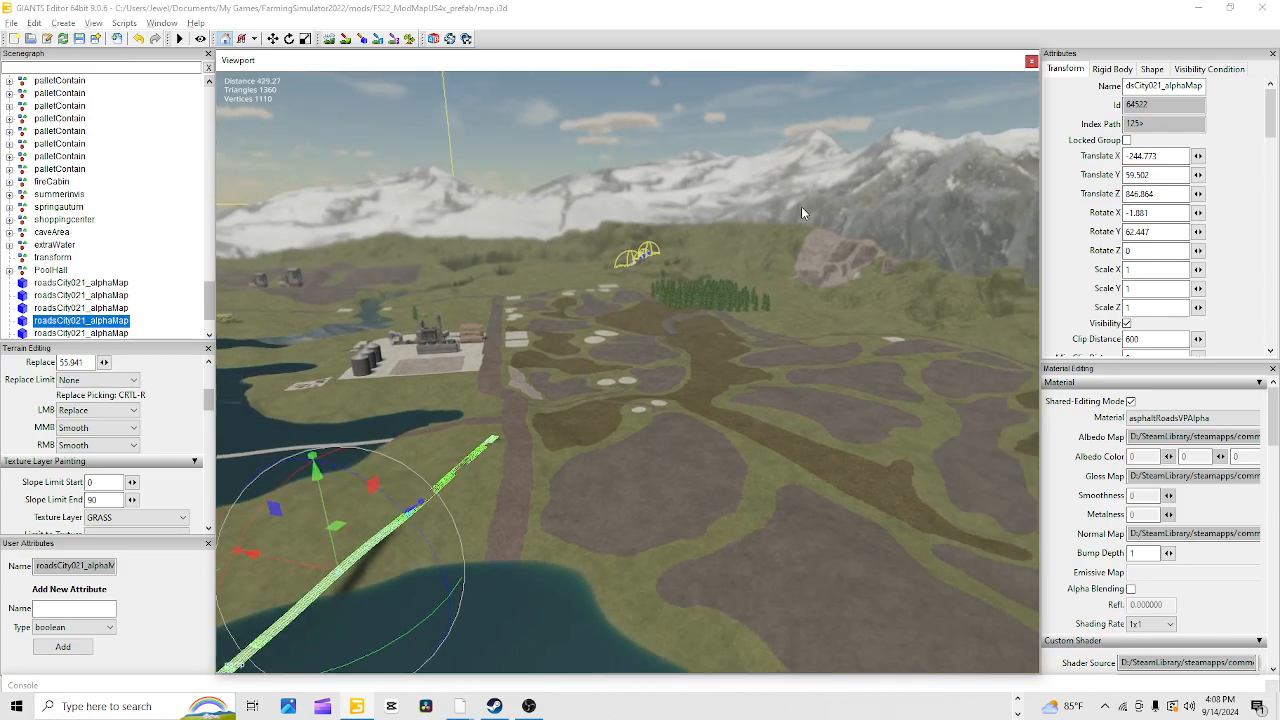
pyautogui.scroll(-5, 683, 175)
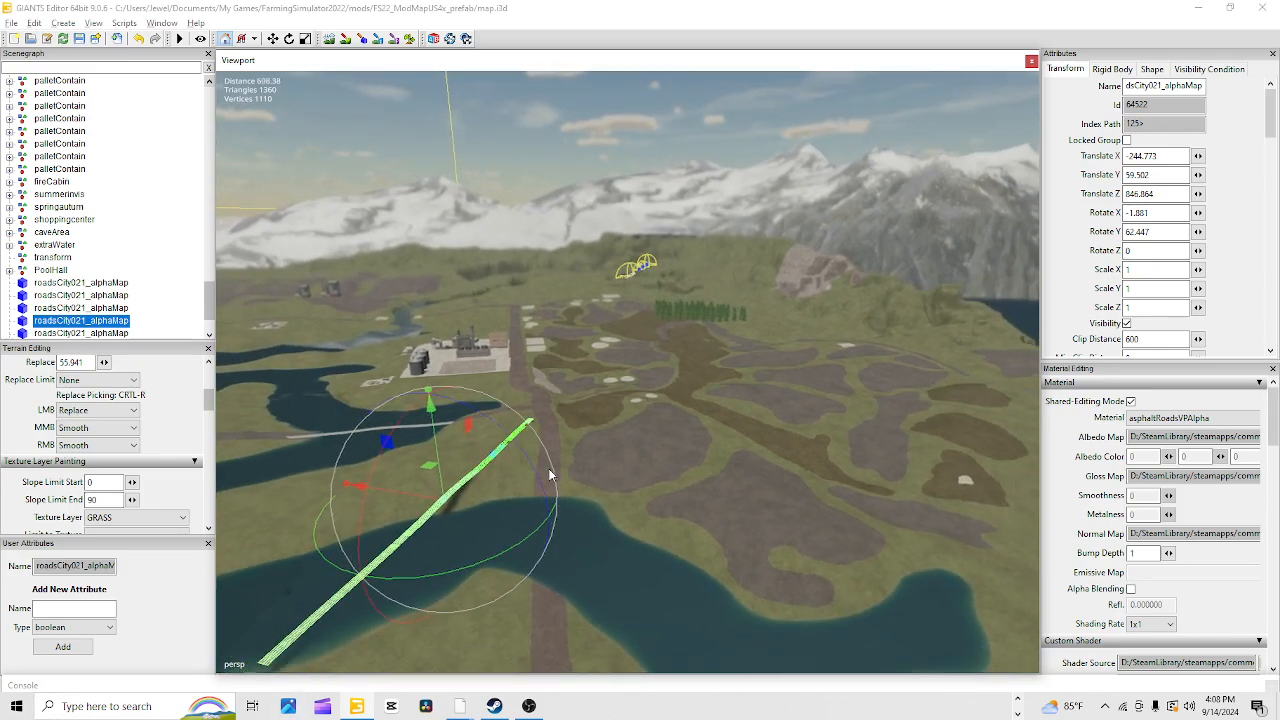
pyautogui.keyDown('alt'); pyautogui.moveTo(548, 468); pyautogui.dragTo(569, 503); pyautogui.keyUp('alt')
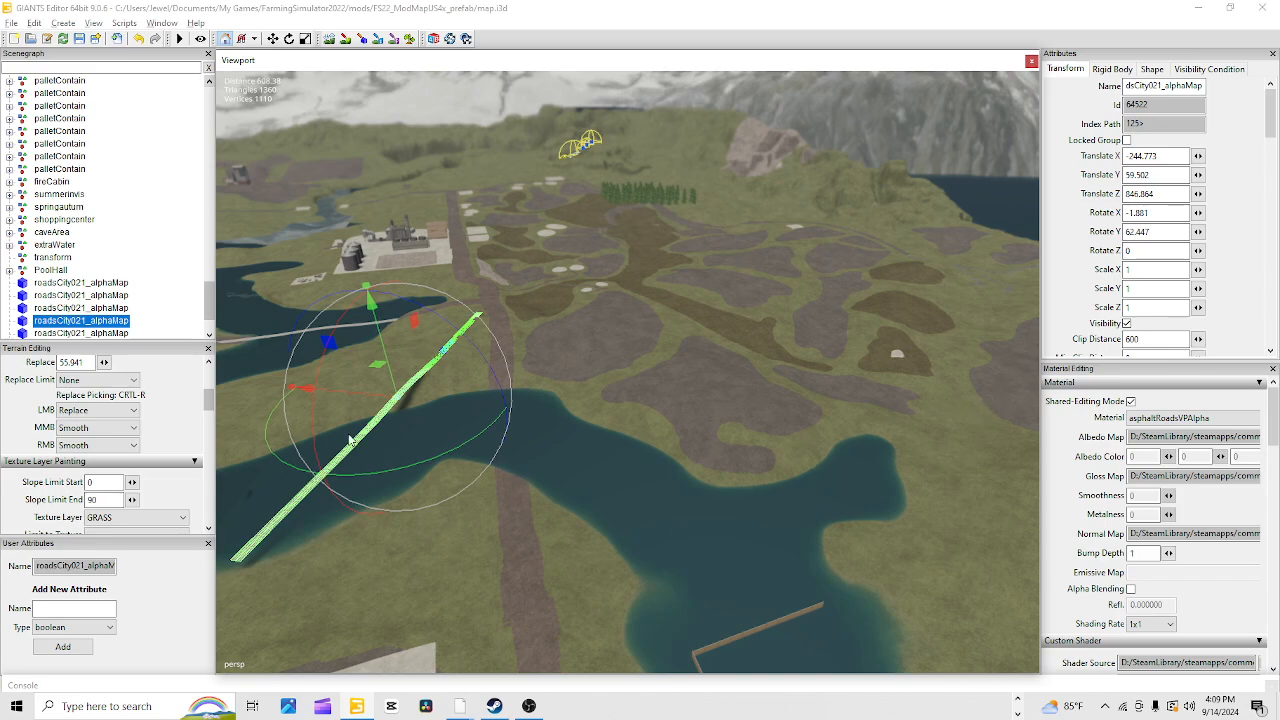
pyautogui.moveTo(337, 393); pyautogui.dragTo(22, 310)
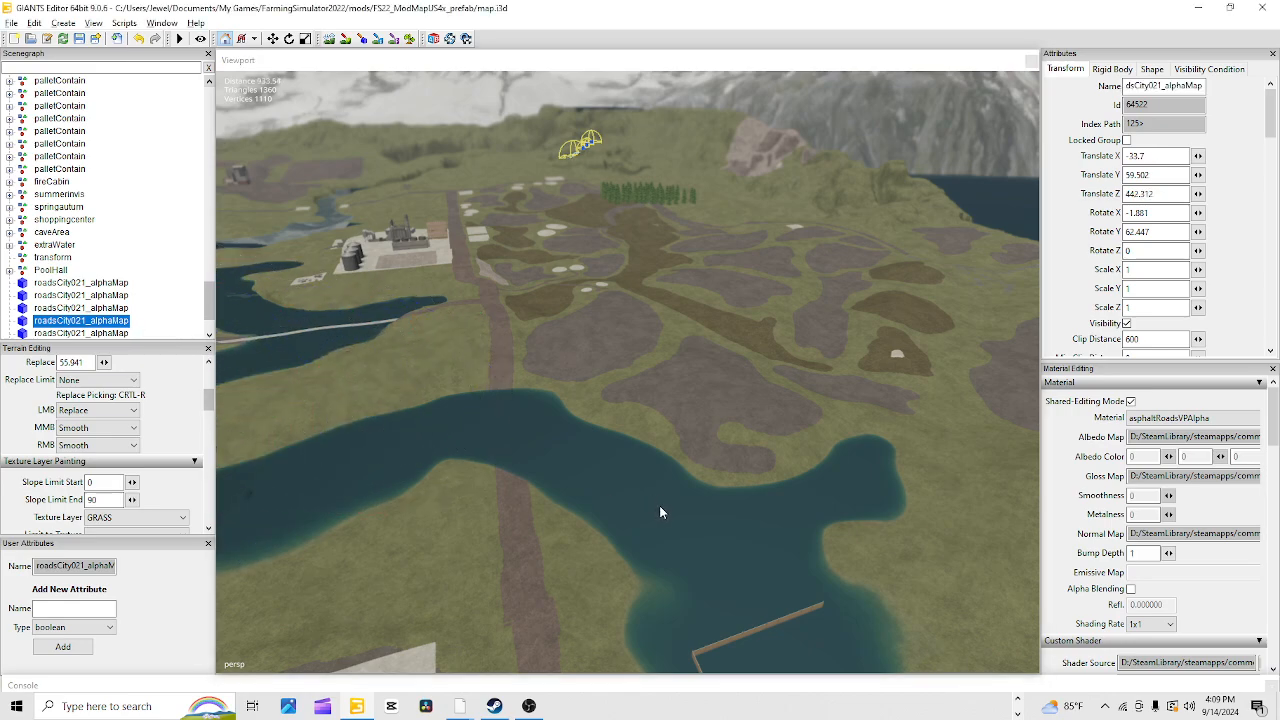
pyautogui.scroll(1, 514, 601)
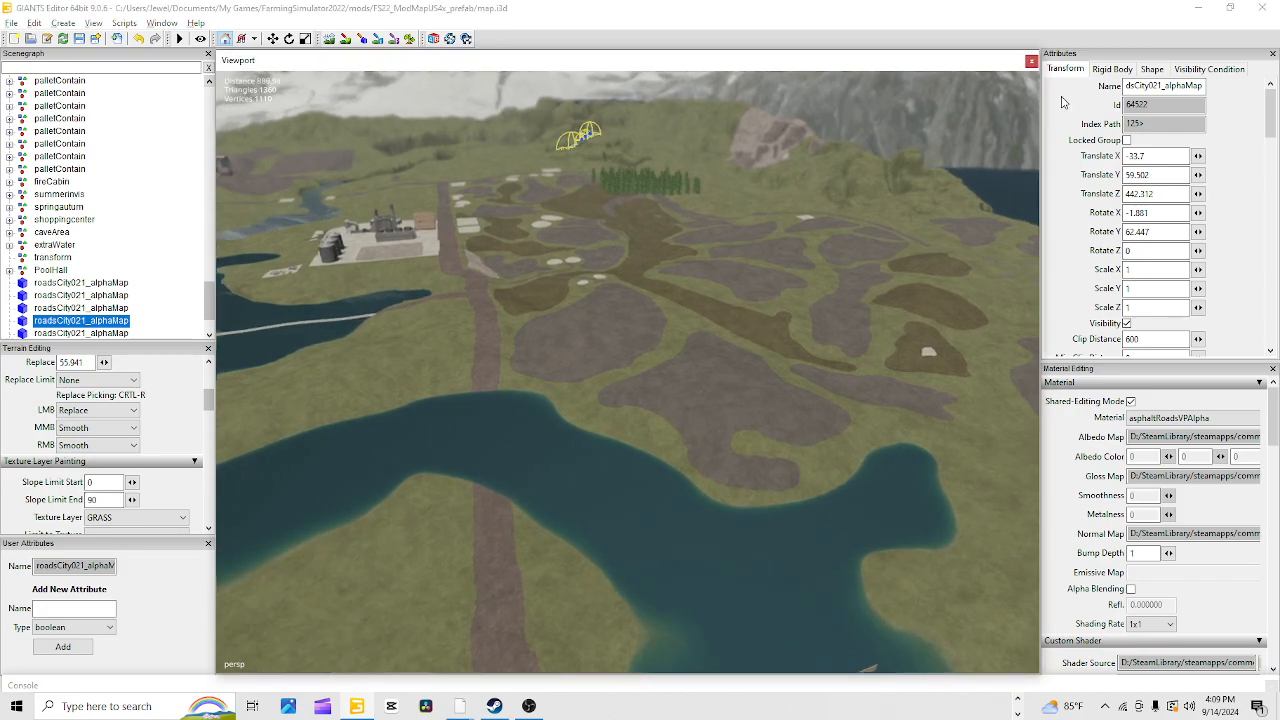
pyautogui.keyDown('alt'); pyautogui.moveTo(563, 545); pyautogui.dragTo(488, 533); pyautogui.keyUp('alt')
pyautogui.scroll(3, 488, 532)
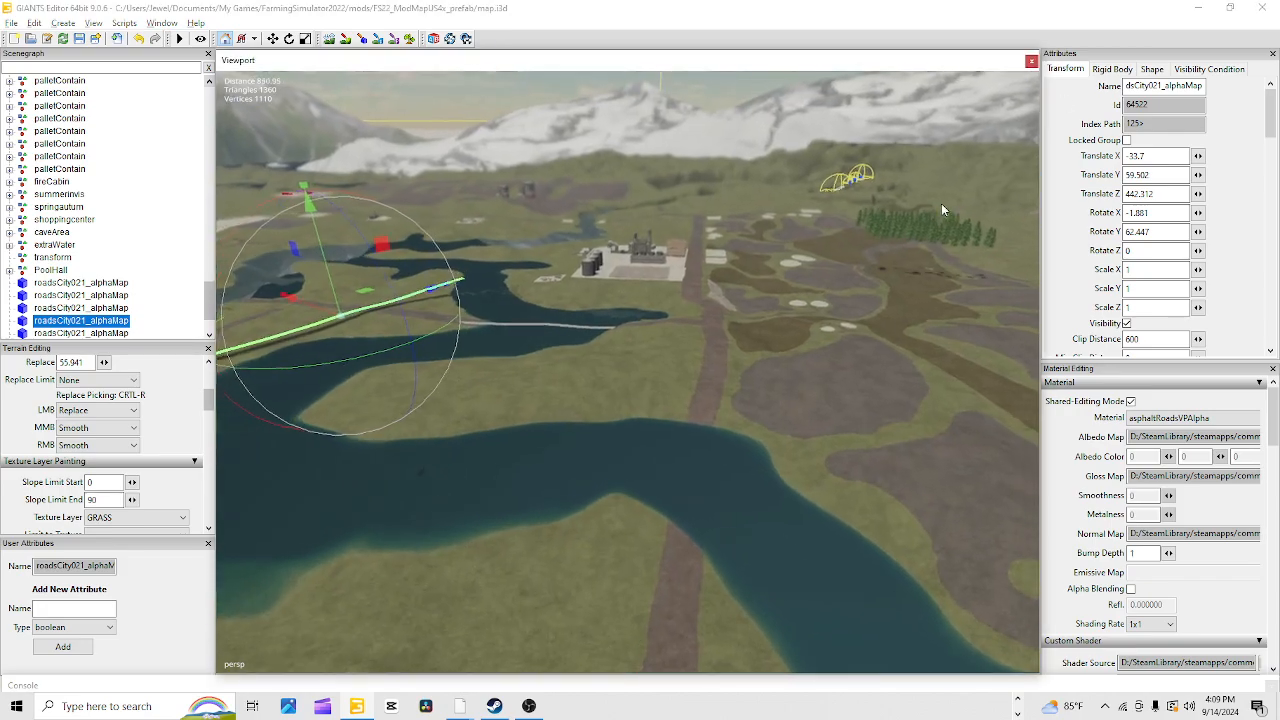
pyautogui.moveTo(718, 434)
pyautogui.keyDown('alt'); pyautogui.mouseDown()
pyautogui.moveTo(734, 437)
pyautogui.moveTo(706, 420)
pyautogui.mouseUp(); pyautogui.keyUp('alt')
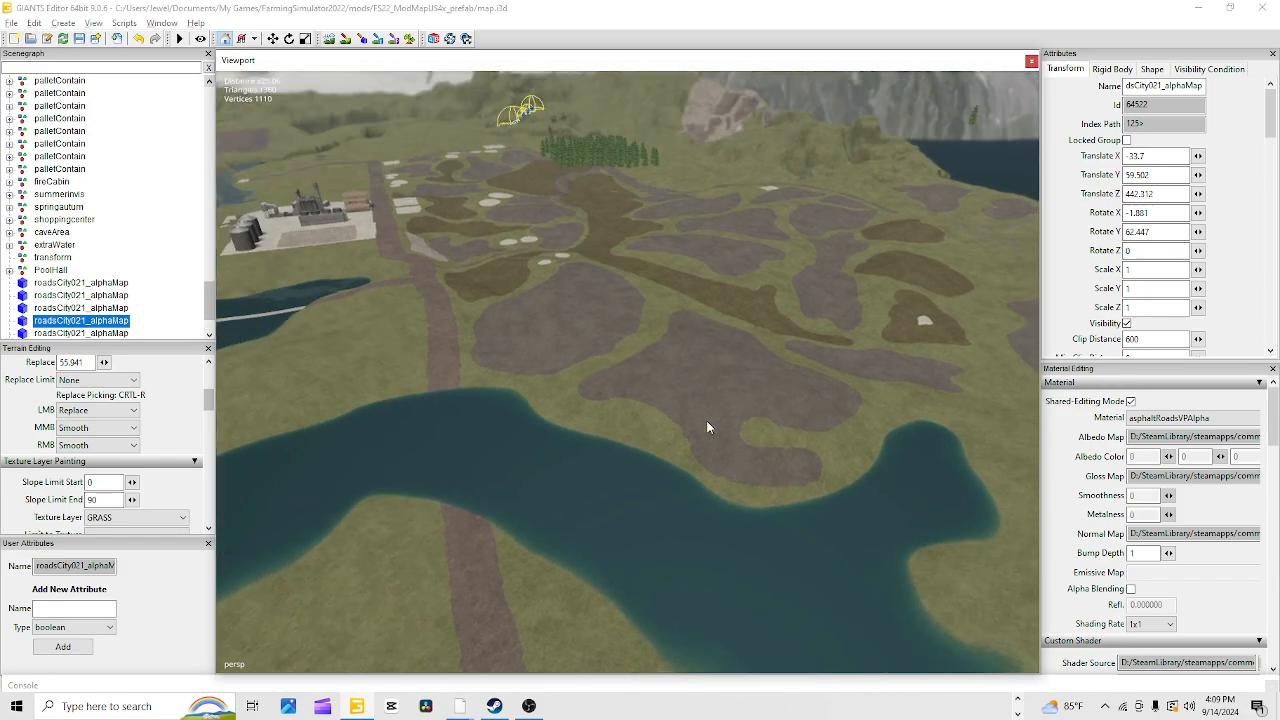